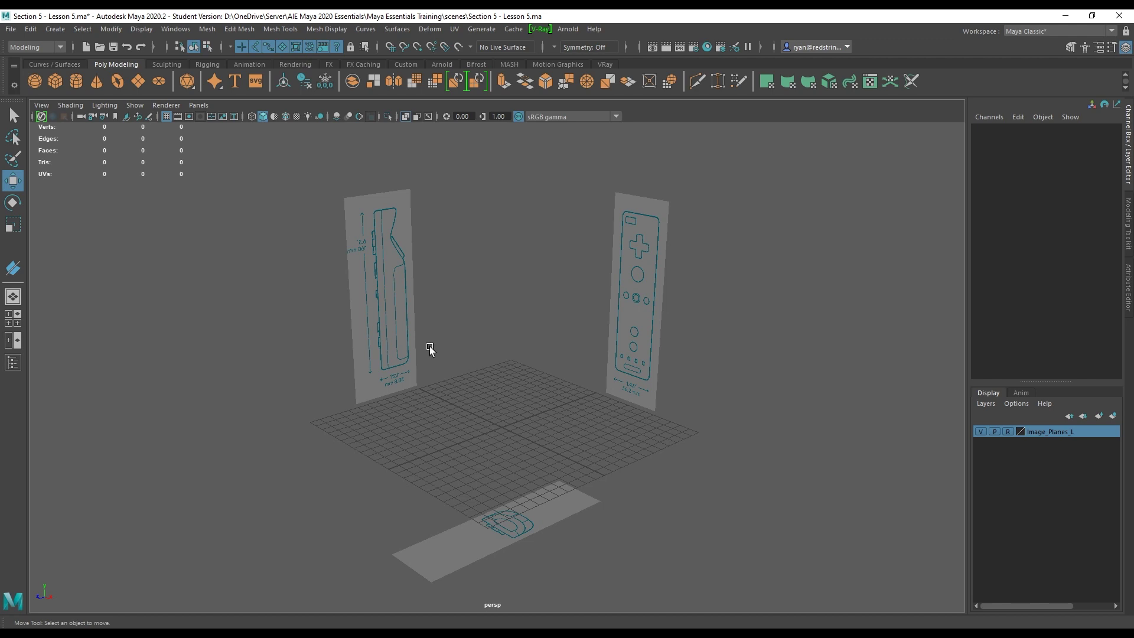
pyautogui.moveTo(357, 375)
pyautogui.keyDown('alt'); pyautogui.mouseDown()
pyautogui.moveTo(569, 353)
pyautogui.moveTo(369, 360)
pyautogui.mouseUp(); pyautogui.keyUp('alt')
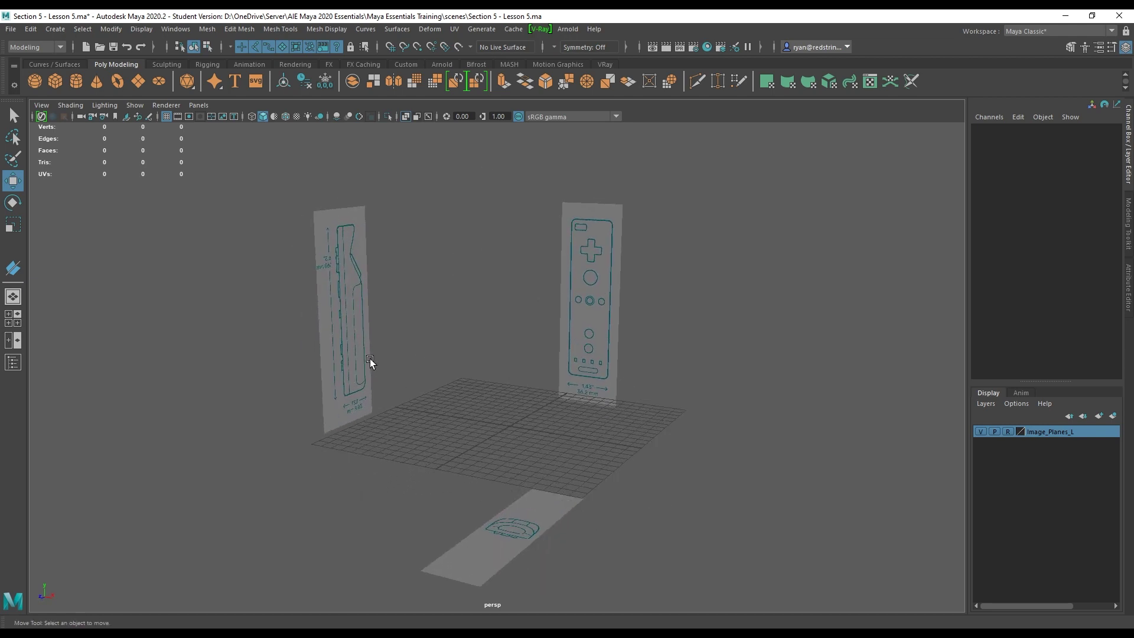
pyautogui.keyDown('alt'); pyautogui.moveTo(414, 365); pyautogui.dragTo(424, 264); pyautogui.keyUp('alt')
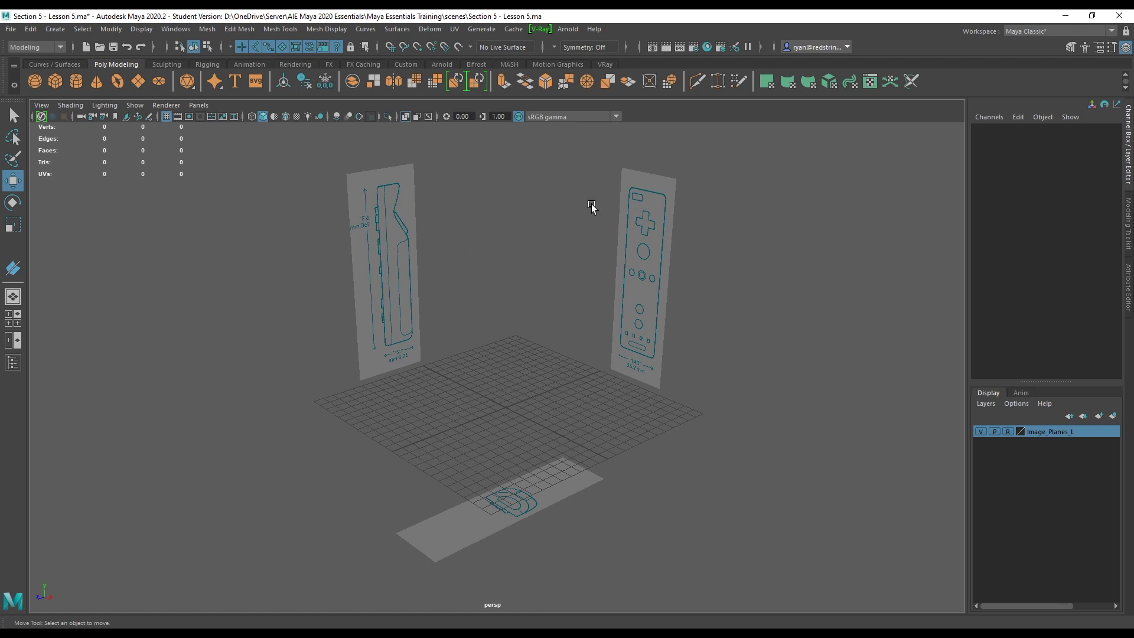
pyautogui.keyDown('alt'); pyautogui.moveTo(463, 352); pyautogui.dragTo(433, 346); pyautogui.keyUp('alt')
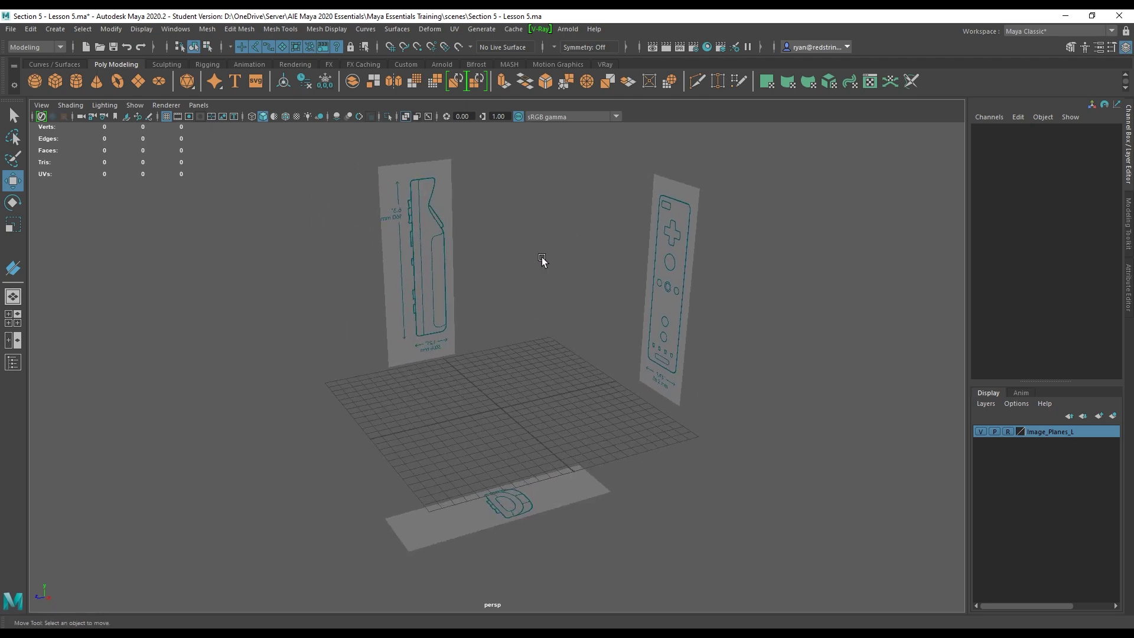
pyautogui.press('alt')
pyautogui.keyDown('alt'); pyautogui.moveTo(469, 357); pyautogui.dragTo(635, 326); pyautogui.keyUp('alt')
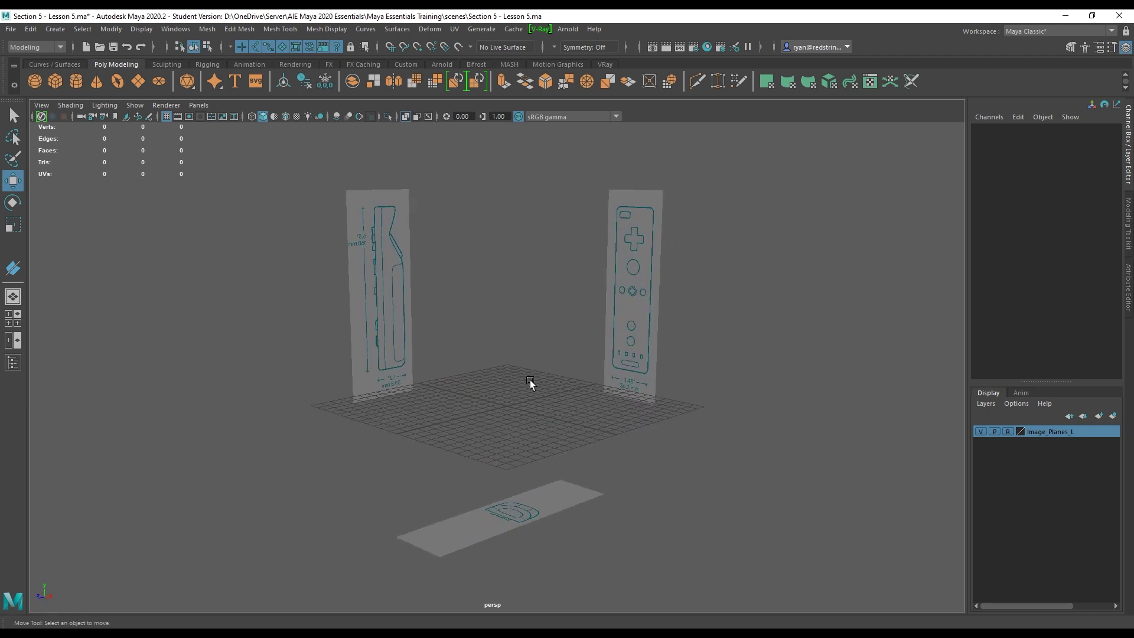
pyautogui.moveTo(615, 352)
pyautogui.keyDown('alt'); pyautogui.mouseDown()
pyautogui.moveTo(395, 352)
pyautogui.moveTo(608, 352)
pyautogui.mouseUp(); pyautogui.keyUp('alt')
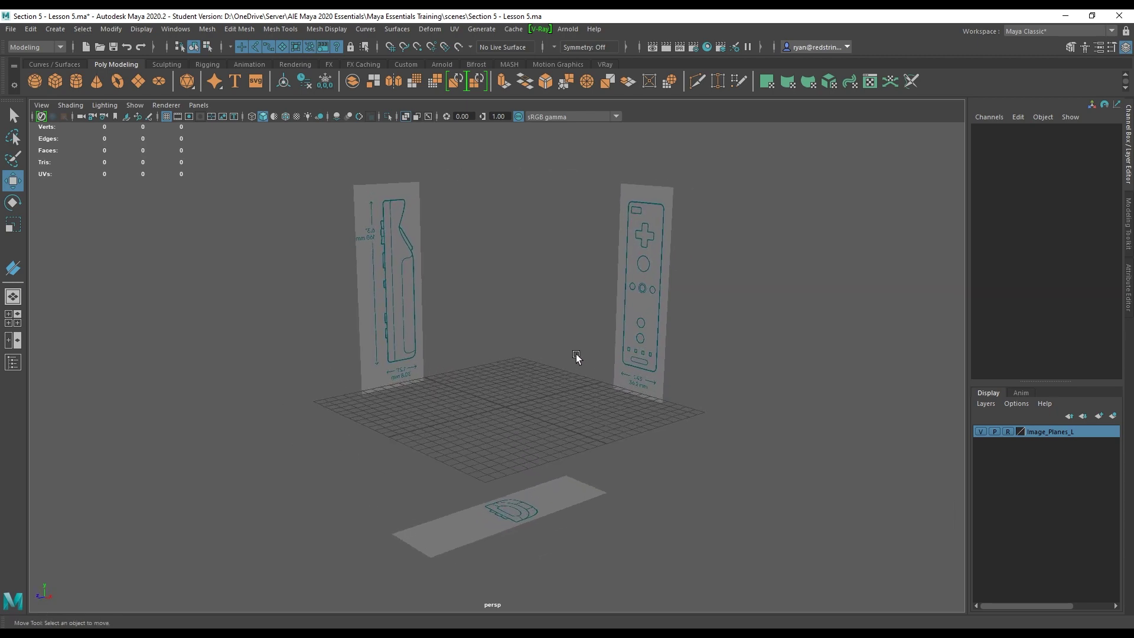
# Show the front view at full size, framed on the front reference image of the remote.
pyautogui.press('space')
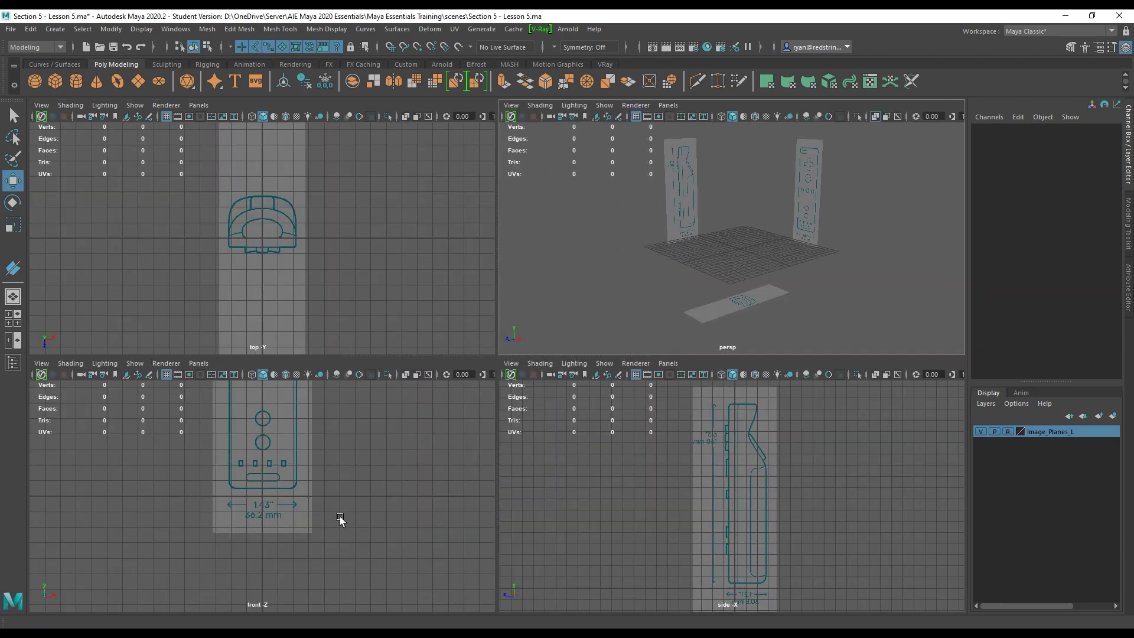
pyautogui.hotkey('shift', 'a')
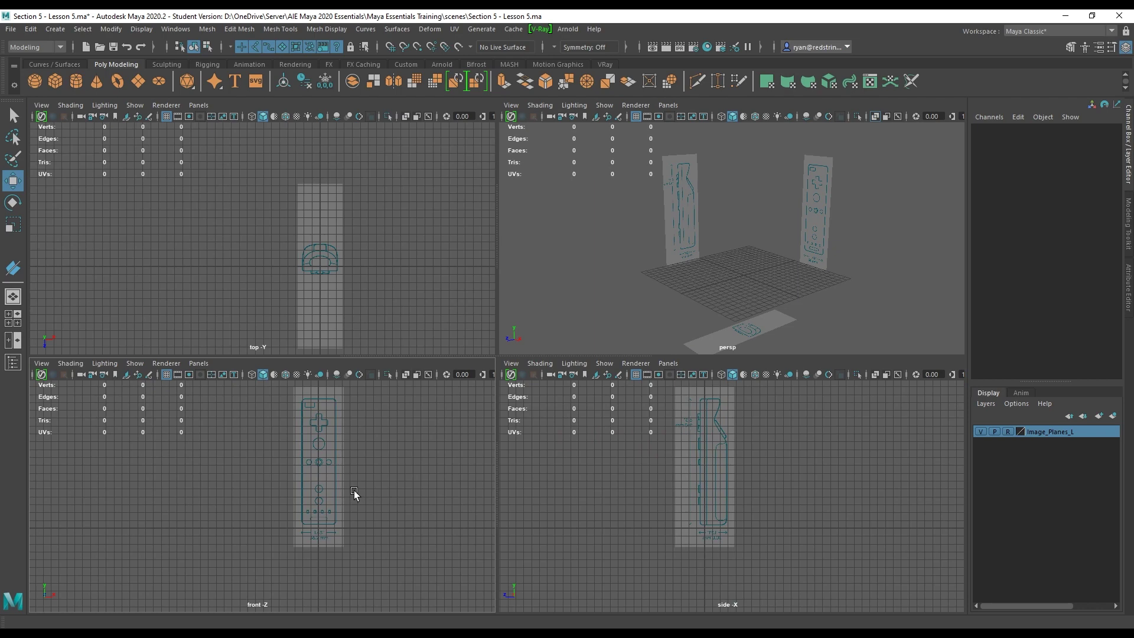
pyautogui.keyDown('alt'); pyautogui.moveTo(385, 480); pyautogui.dragTo(346, 498, button='middle'); pyautogui.keyUp('alt')
pyautogui.keyDown('alt'); pyautogui.moveTo(346, 499); pyautogui.dragTo(438, 509, button='right'); pyautogui.keyUp('alt')
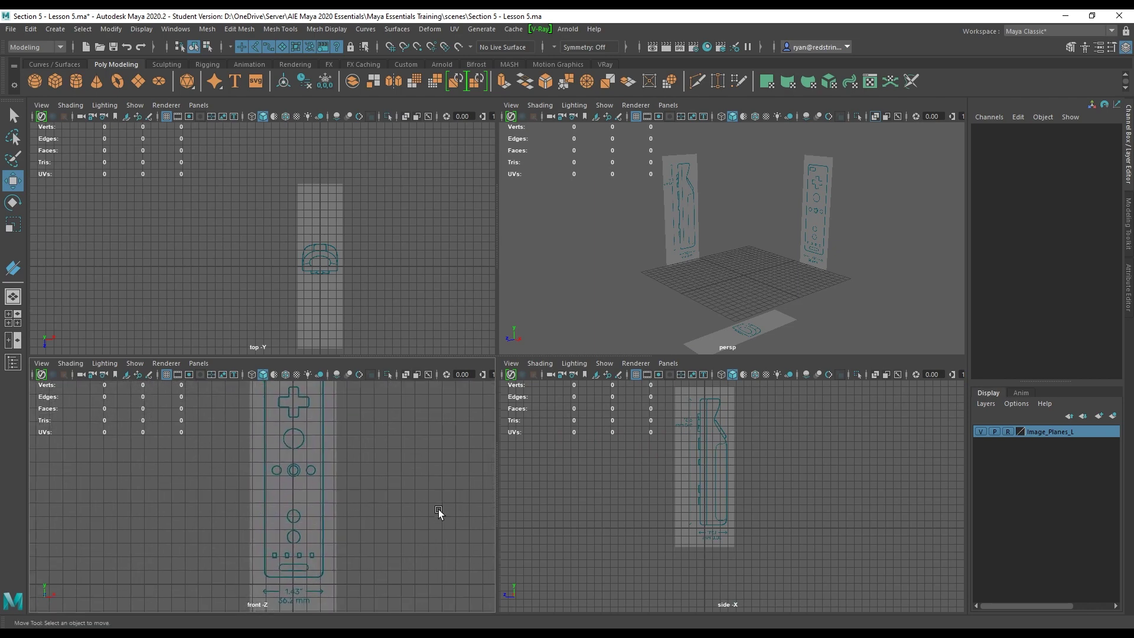
pyautogui.keyDown('alt'); pyautogui.moveTo(396, 475); pyautogui.dragTo(386, 503, button='middle'); pyautogui.keyUp('alt')
pyautogui.press('space')
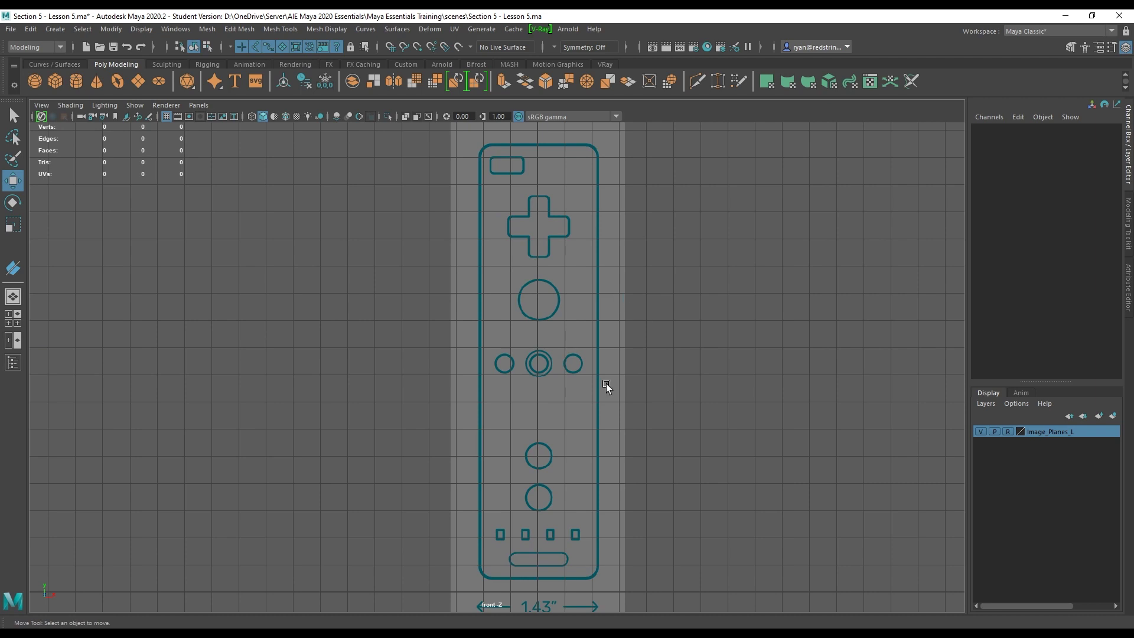
pyautogui.keyDown('alt'); pyautogui.moveTo(606, 384); pyautogui.dragTo(605, 384, button='middle'); pyautogui.keyUp('alt')
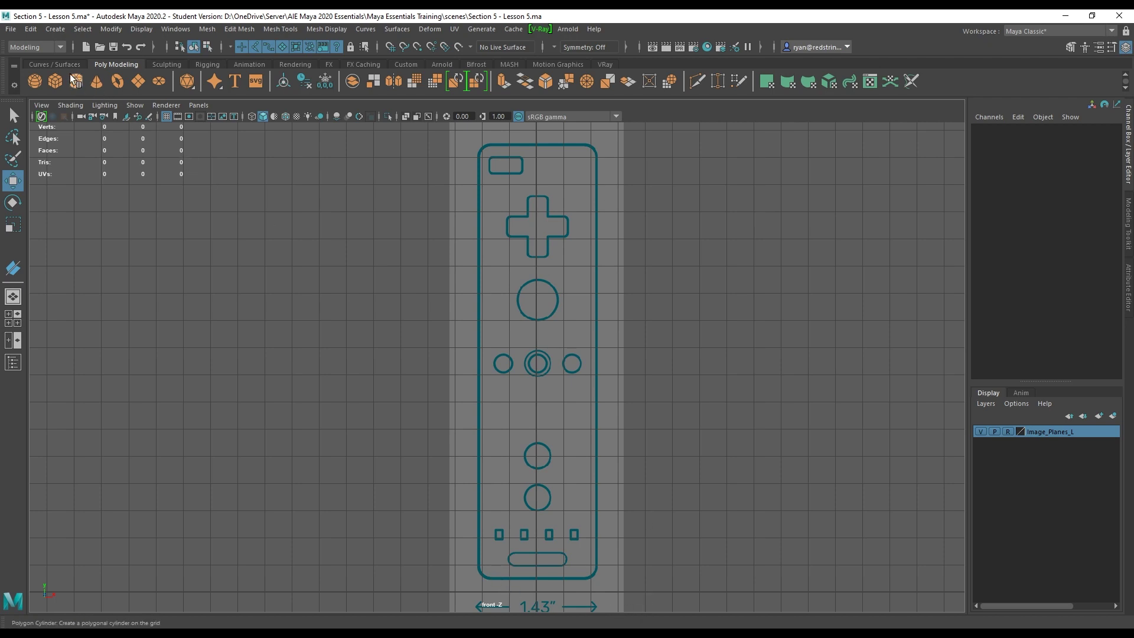
# Start an EP curve at the centre of the remote's top edge and trace it around the upper-left corner.
pyautogui.click(50, 64)
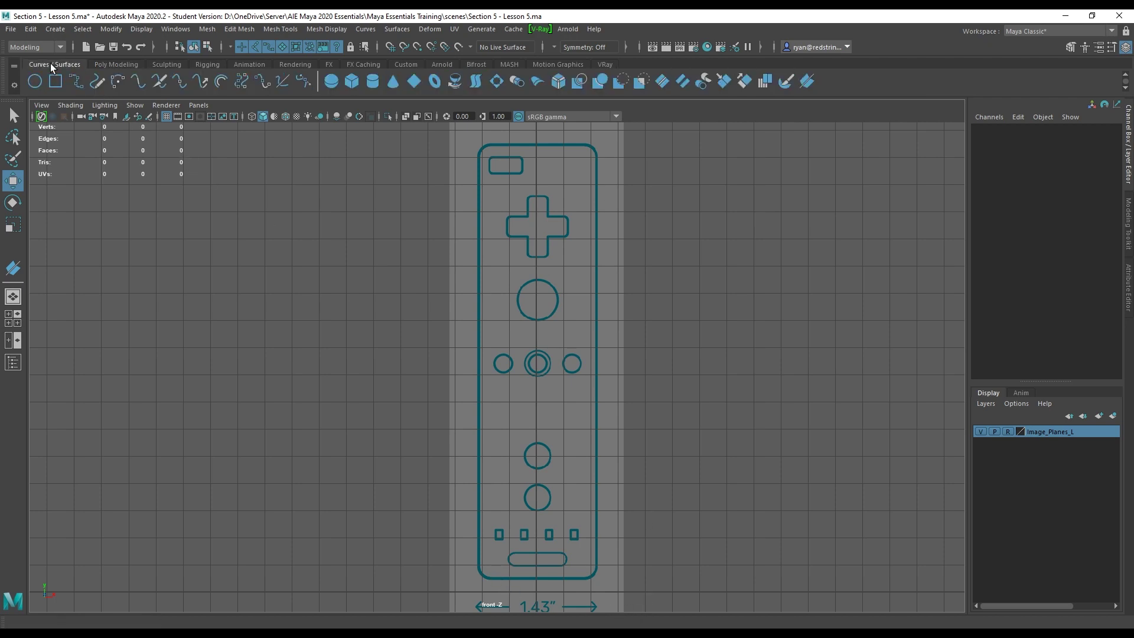
pyautogui.click(77, 80)
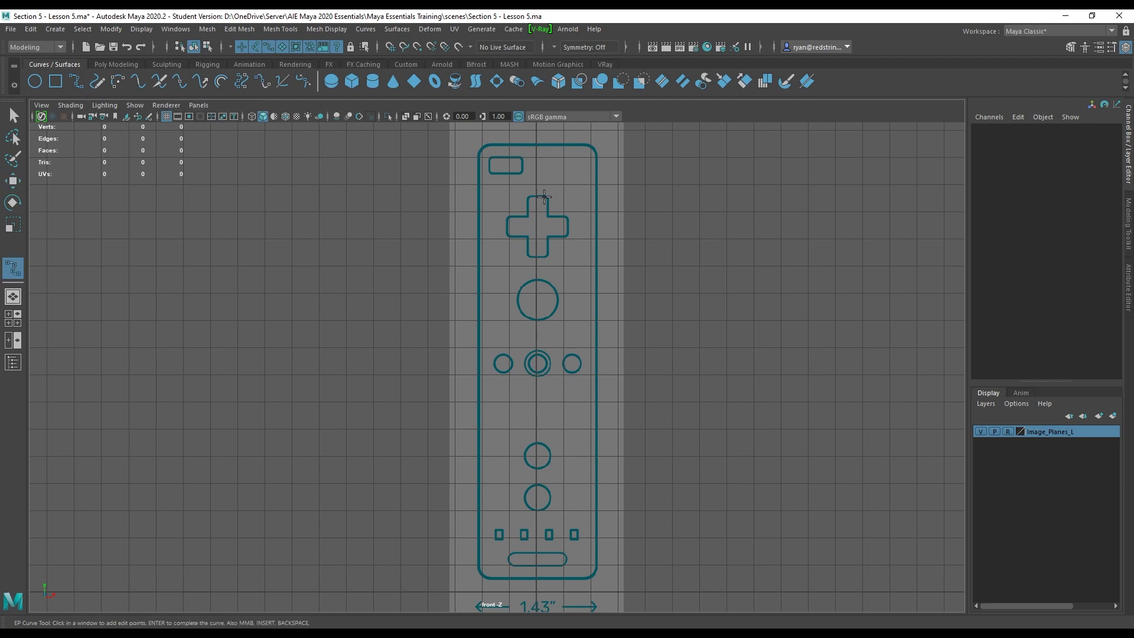
pyautogui.keyDown('alt'); pyautogui.moveTo(525, 187); pyautogui.dragTo(530, 346, button='middle'); pyautogui.keyUp('alt')
pyautogui.keyDown('alt'); pyautogui.moveTo(408, 224); pyautogui.dragTo(697, 333, button='right'); pyautogui.keyUp('alt')
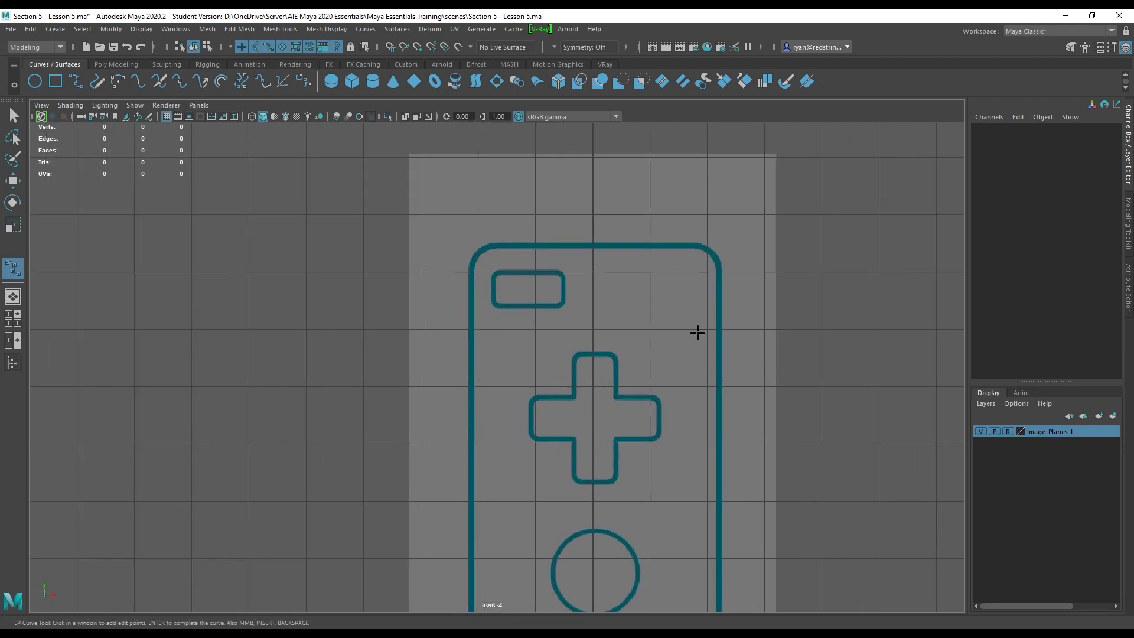
pyautogui.keyDown('alt'); pyautogui.moveTo(570, 260); pyautogui.dragTo(522, 281, button='middle'); pyautogui.keyUp('alt')
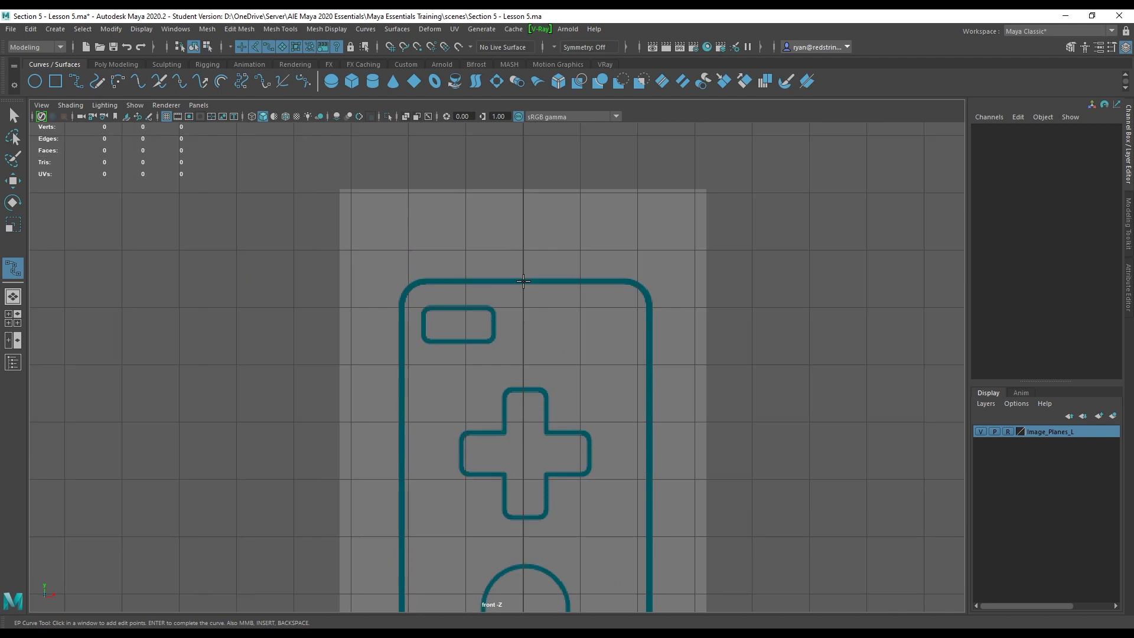
pyautogui.click(523, 282)
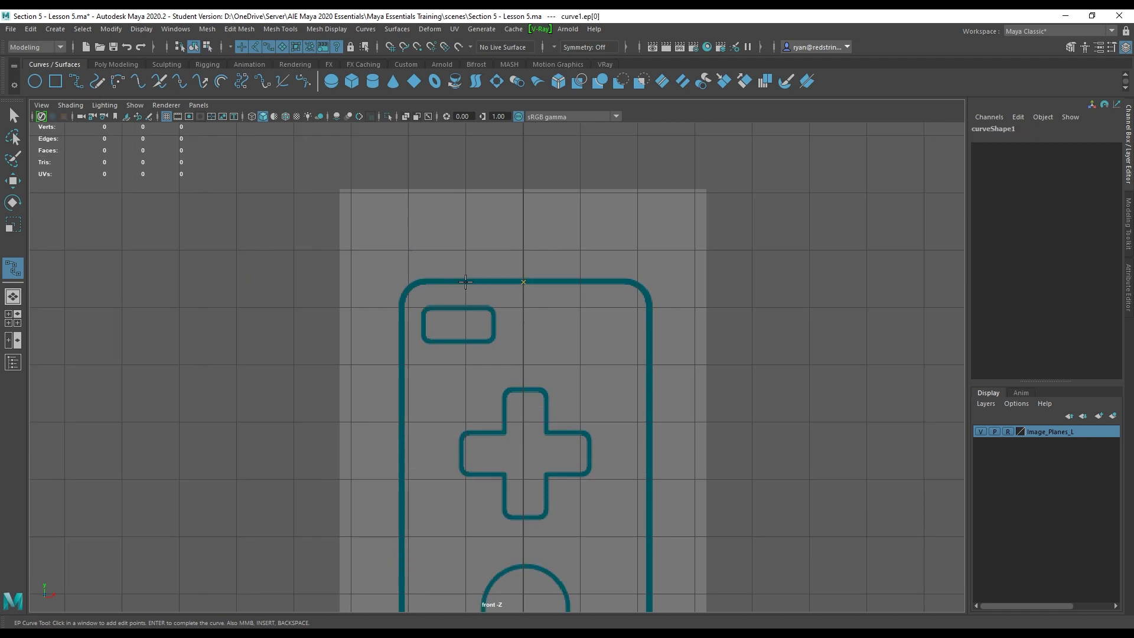
pyautogui.click(479, 281)
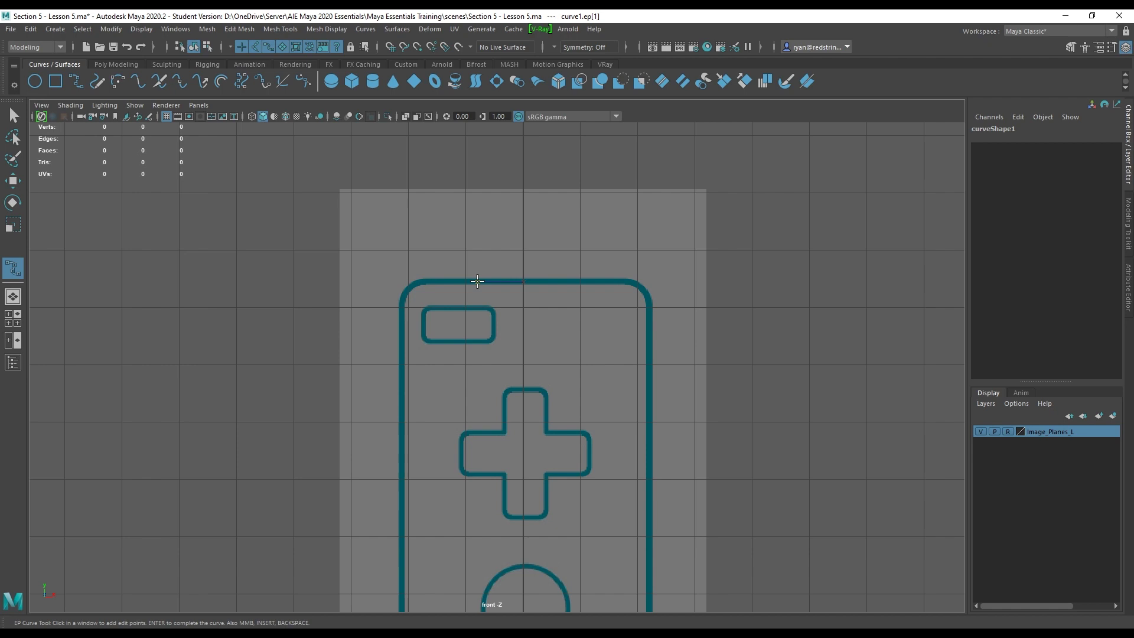
pyautogui.click(429, 281)
pyautogui.click(407, 288)
pyautogui.moveTo(403, 312); pyautogui.dragTo(401, 301)
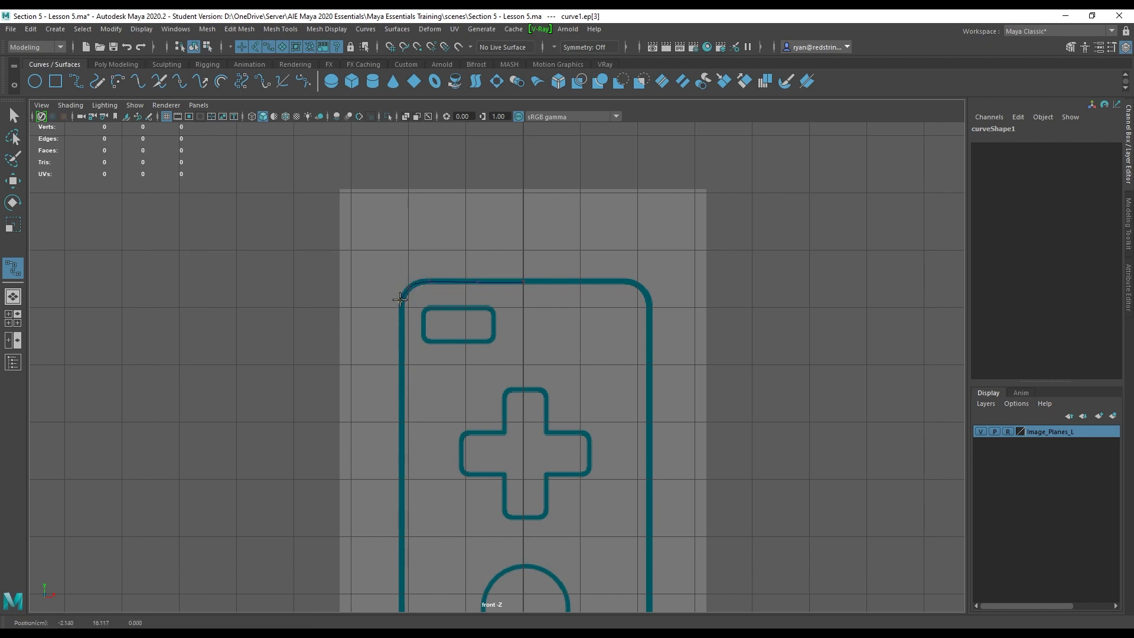
pyautogui.moveTo(403, 298); pyautogui.dragTo(403, 299)
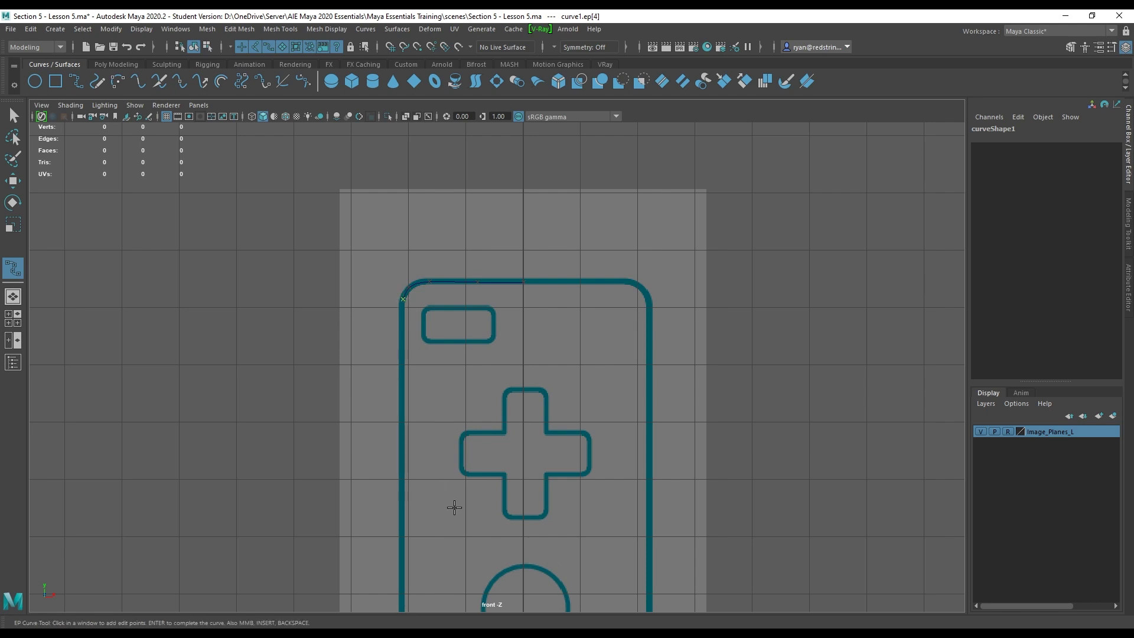
# Continue the EP curve down the remote's left side and around its lower-left corner.
pyautogui.keyDown('alt'); pyautogui.moveTo(453, 506); pyautogui.dragTo(430, 186, button='middle'); pyautogui.keyUp('alt')
pyautogui.click(394, 359)
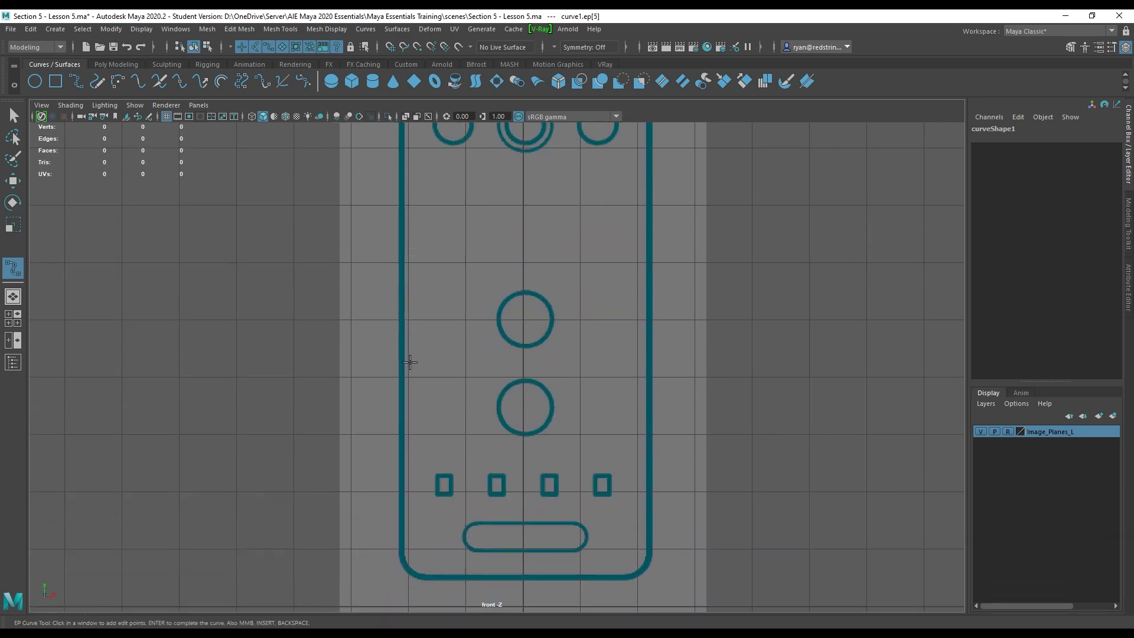
pyautogui.click(402, 379)
pyautogui.keyDown('alt'); pyautogui.moveTo(401, 379); pyautogui.dragTo(404, 312, button='middle'); pyautogui.keyUp('alt')
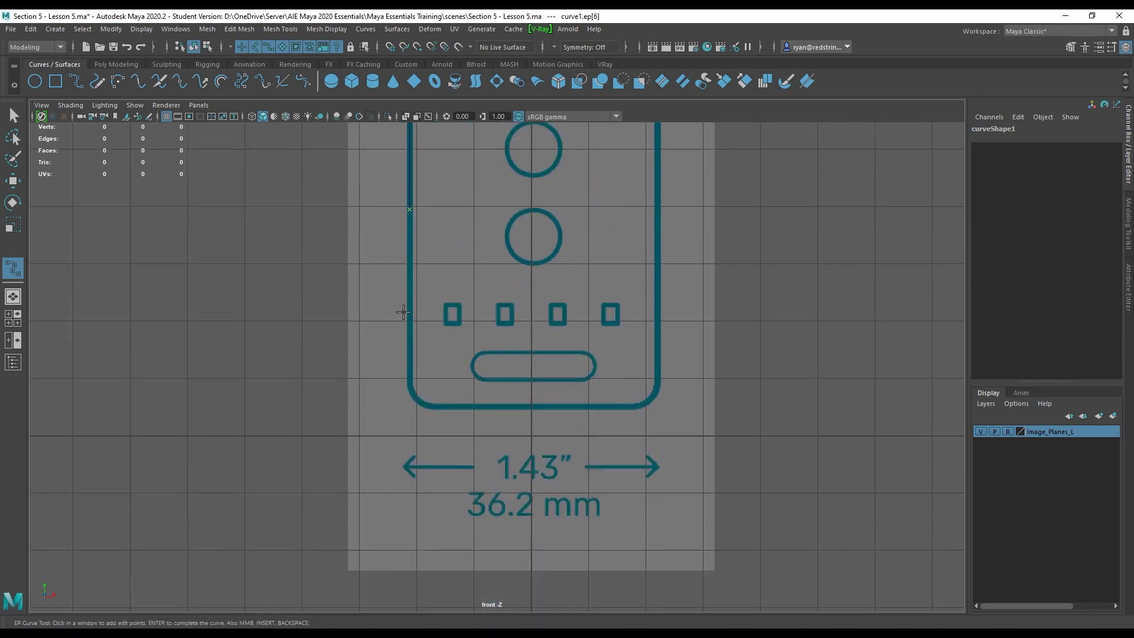
pyautogui.click(410, 343)
pyautogui.click(423, 401)
pyautogui.click(438, 406)
# Trace the bottom edge and lower-right corner with evenly spaced curve points, replacing the point placed too far along.
pyautogui.click(534, 407)
pyautogui.click(635, 408)
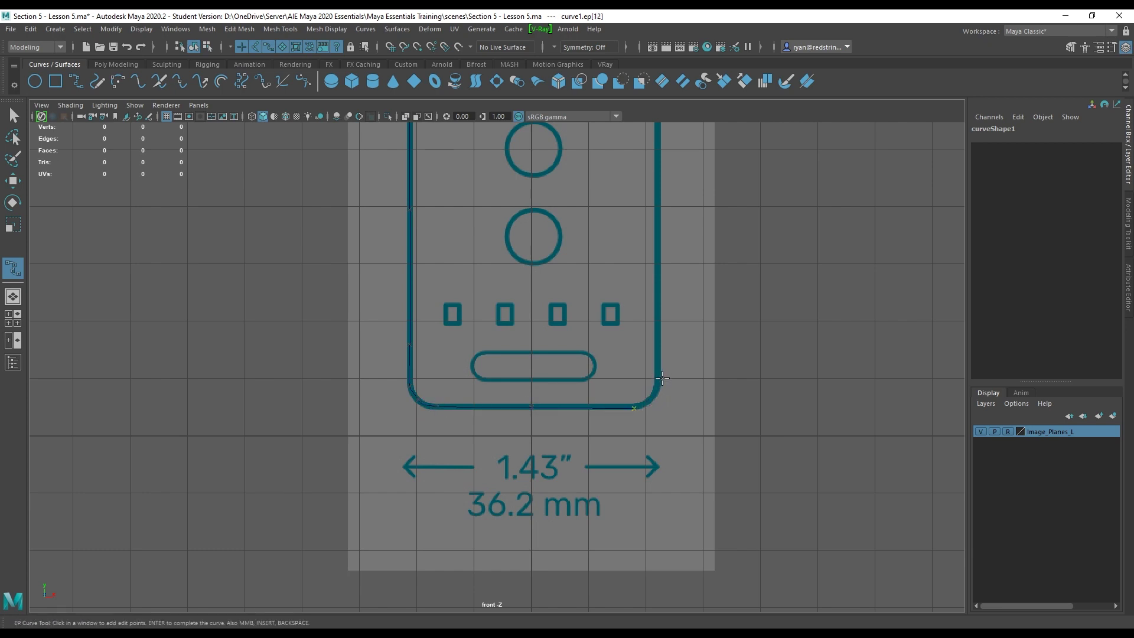
pyautogui.press('BackSpace')
pyautogui.click(578, 407)
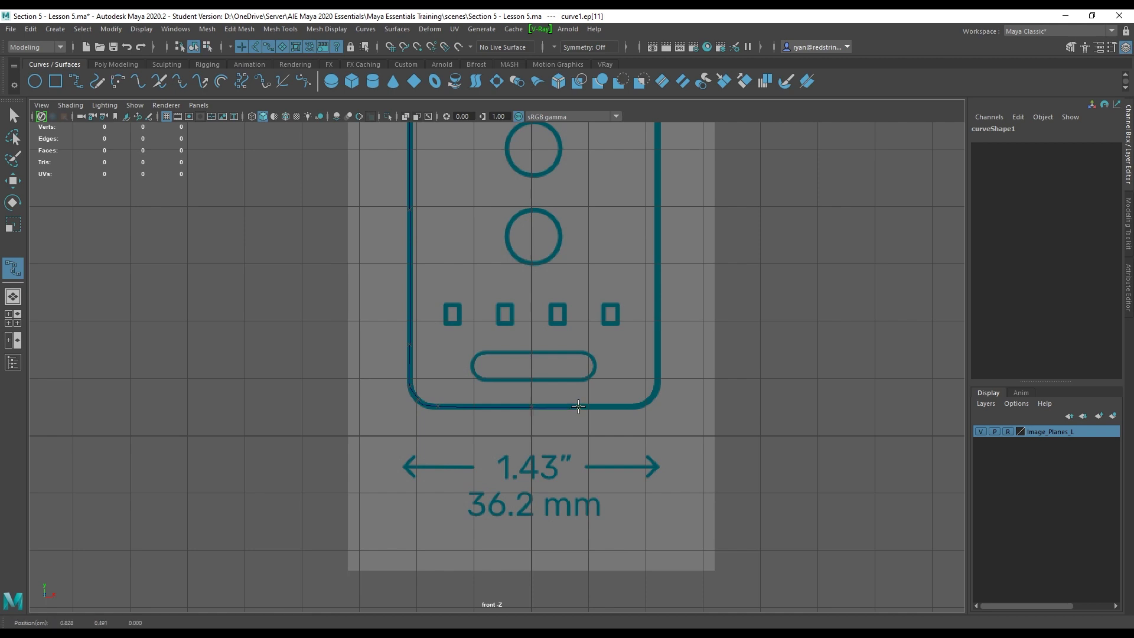
pyautogui.click(635, 407)
pyautogui.click(649, 401)
pyautogui.click(660, 372)
# Continue the EP curve up the remote's right side, replacing the overly high point with one nearer the previous point.
pyautogui.keyDown('alt'); pyautogui.moveTo(646, 280); pyautogui.dragTo(565, 529, button='middle'); pyautogui.keyUp('alt')
pyautogui.click(577, 300)
pyautogui.keyDown('alt'); pyautogui.moveTo(620, 220); pyautogui.dragTo(602, 453, button='middle'); pyautogui.keyUp('alt')
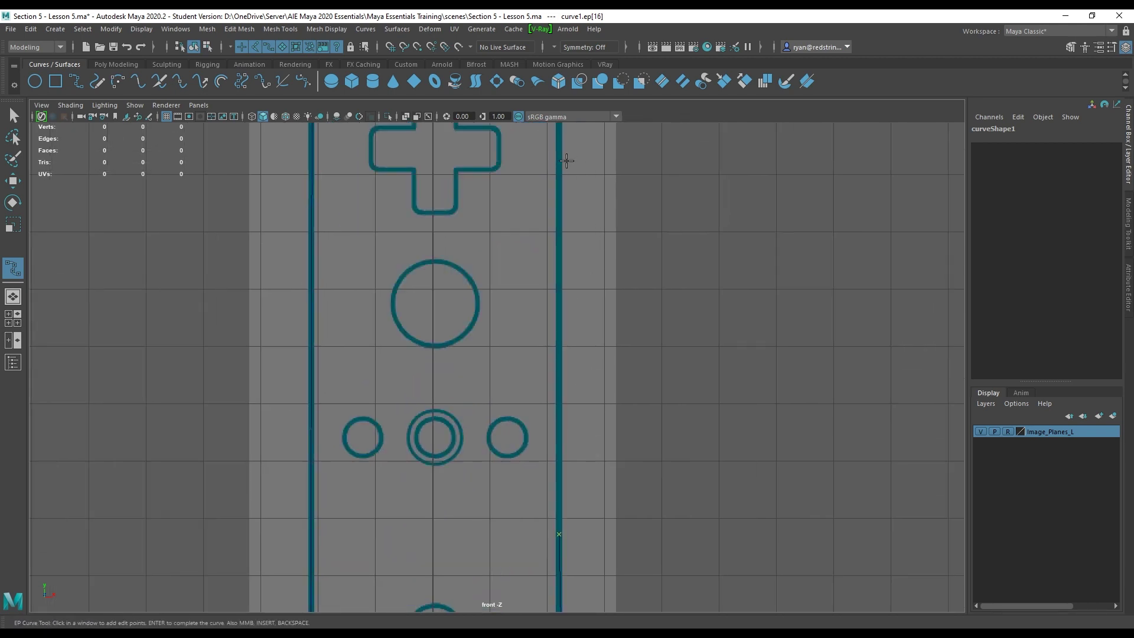
pyautogui.keyDown('alt'); pyautogui.moveTo(567, 160); pyautogui.dragTo(573, 423, button='middle'); pyautogui.keyUp('alt')
pyautogui.click(561, 337)
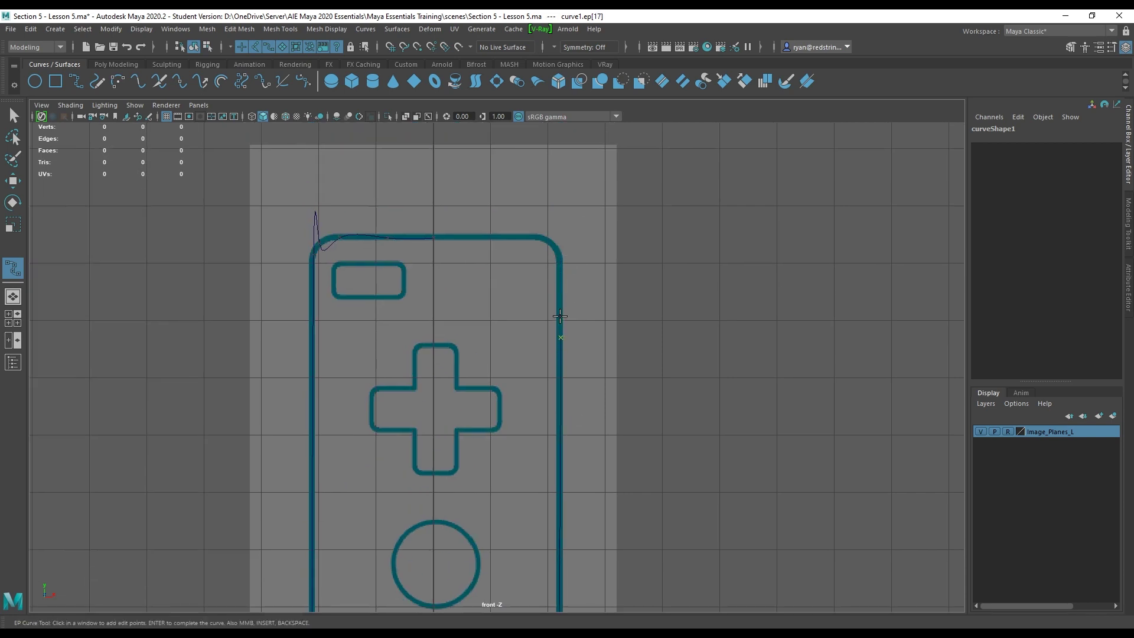
pyautogui.keyDown('alt'); pyautogui.moveTo(622, 478); pyautogui.dragTo(625, 340, button='middle'); pyautogui.keyUp('alt')
pyautogui.press('BackSpace')
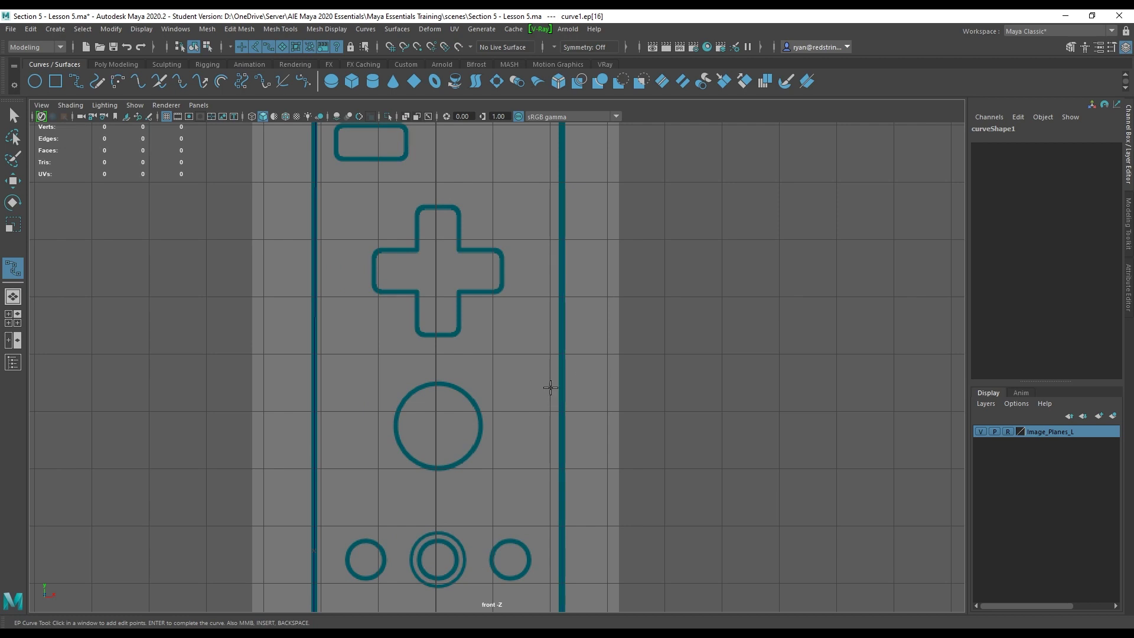
pyautogui.keyDown('alt'); pyautogui.moveTo(577, 503); pyautogui.dragTo(580, 366, button='middle'); pyautogui.keyUp('alt')
pyautogui.click(565, 329)
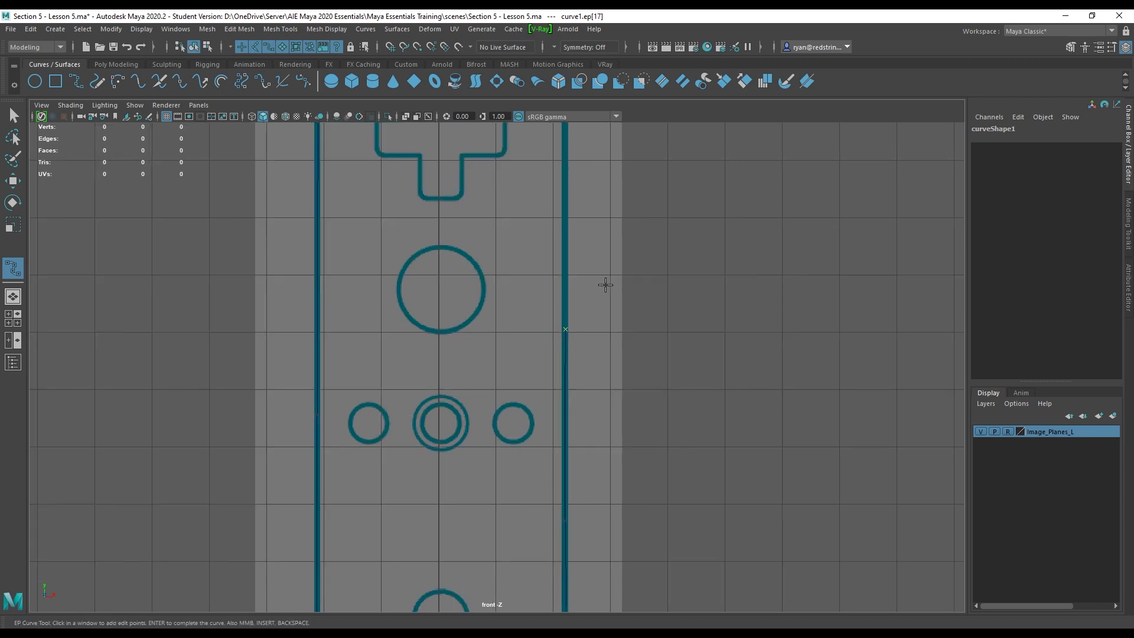
pyautogui.keyDown('alt'); pyautogui.moveTo(603, 284); pyautogui.dragTo(590, 435, button='middle'); pyautogui.keyUp('alt')
pyautogui.click(552, 301)
pyautogui.keyDown('alt'); pyautogui.moveTo(579, 243); pyautogui.dragTo(583, 395, button='middle'); pyautogui.keyUp('alt')
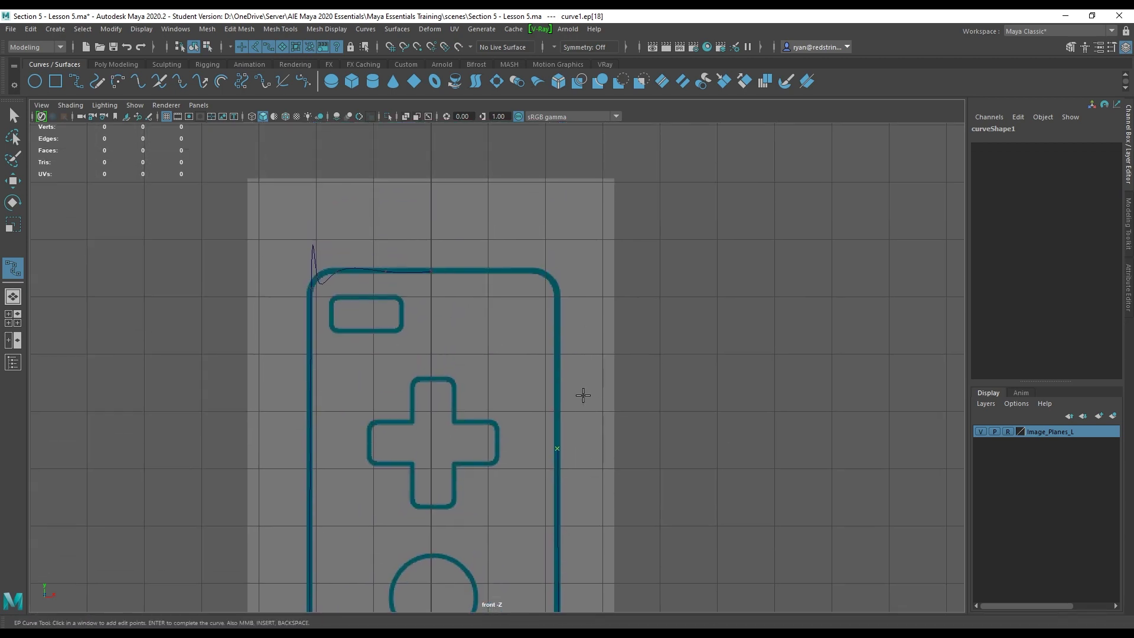
# Trace the upper-right corner back to the centre of the top edge and finish the curve.
pyautogui.click(558, 308)
pyautogui.click(557, 287)
pyautogui.click(537, 271)
pyautogui.click(432, 272)
pyautogui.press('Return')
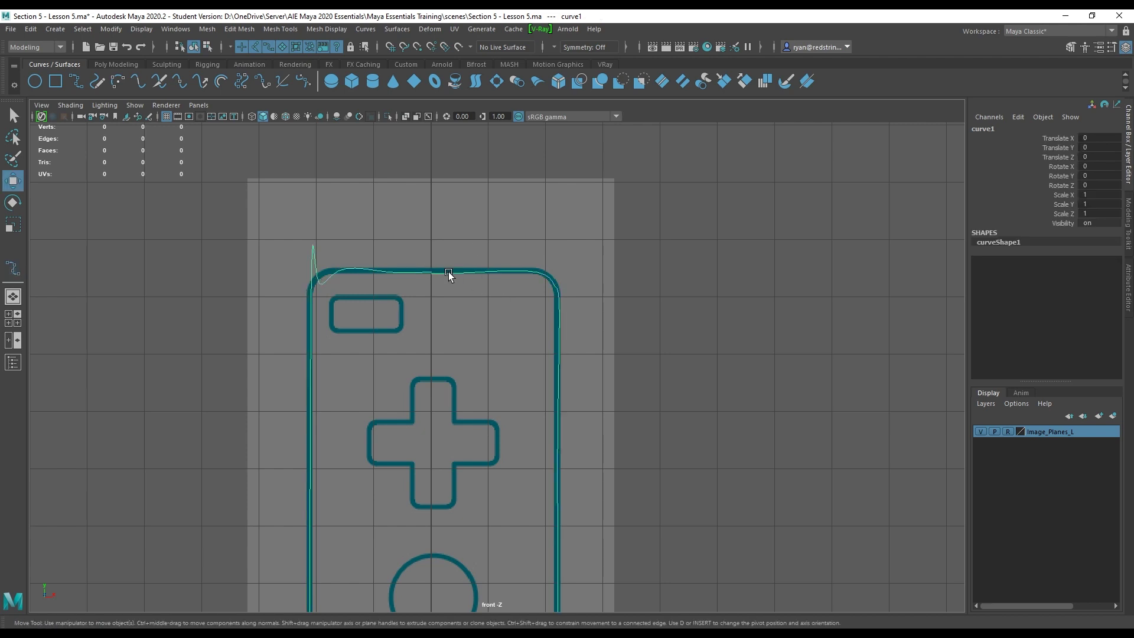
# Inspect the control vertices around the gap between the outline curve's two ends on the top edge.
pyautogui.moveTo(405, 173); pyautogui.dragTo(355, 176, button='right')
pyautogui.keyDown('alt'); pyautogui.moveTo(431, 255); pyautogui.dragTo(668, 365, button='right'); pyautogui.keyUp('alt')
pyautogui.keyDown('alt'); pyautogui.moveTo(502, 230); pyautogui.dragTo(615, 346, button='middle'); pyautogui.keyUp('alt')
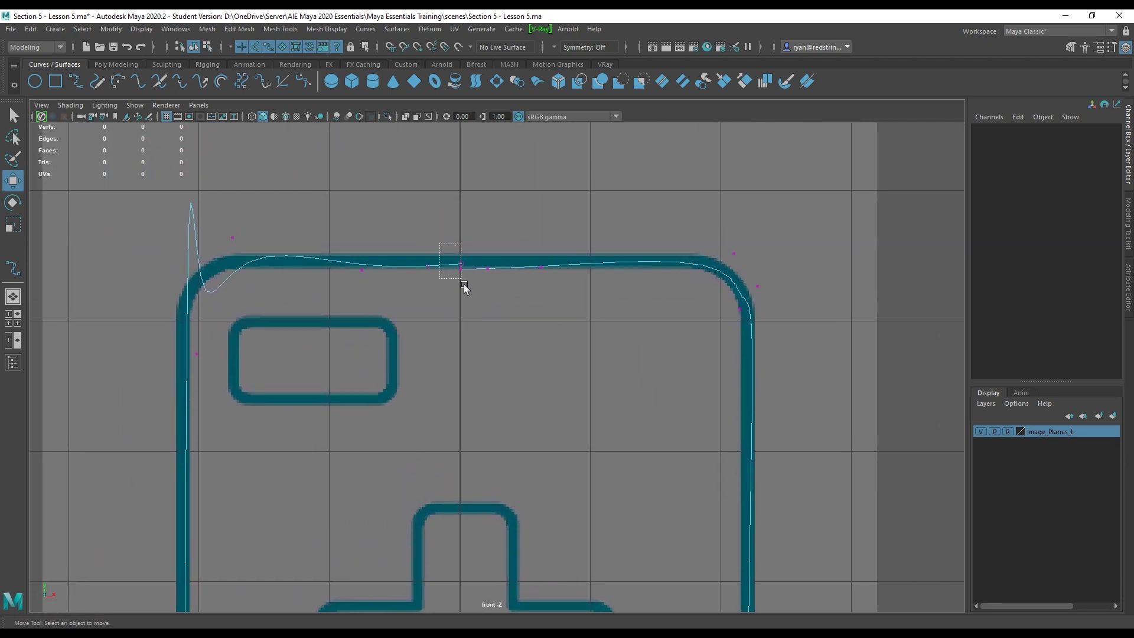
pyautogui.moveTo(464, 287); pyautogui.dragTo(465, 288)
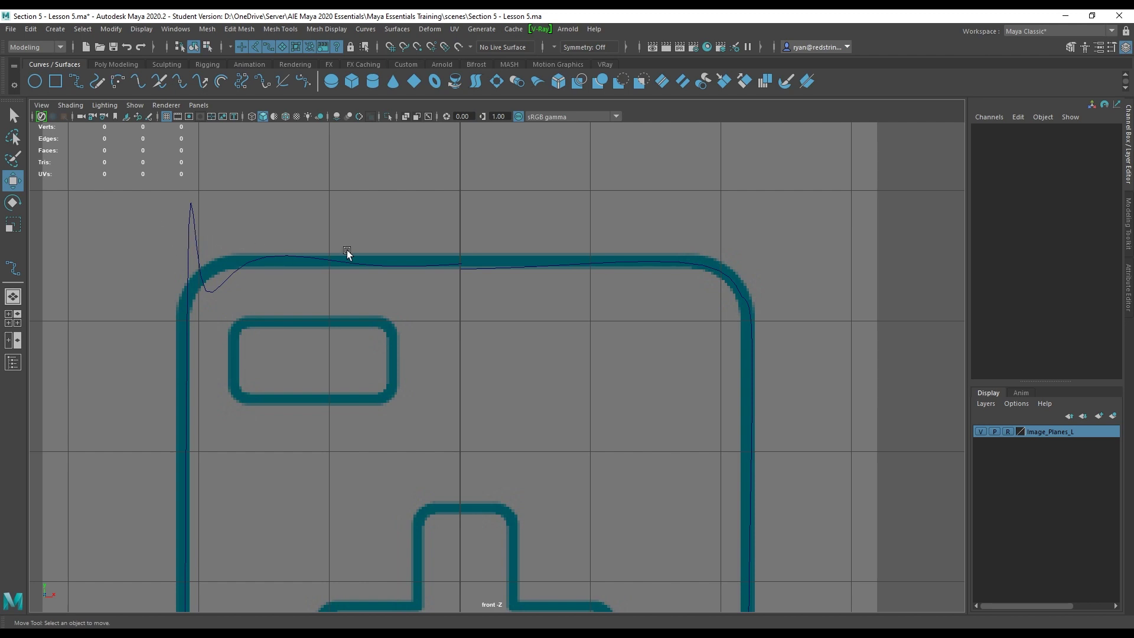
# Close the remote's outline curve with Open/Close.
pyautogui.moveTo(430, 238); pyautogui.dragTo(426, 316)
pyautogui.click(365, 29)
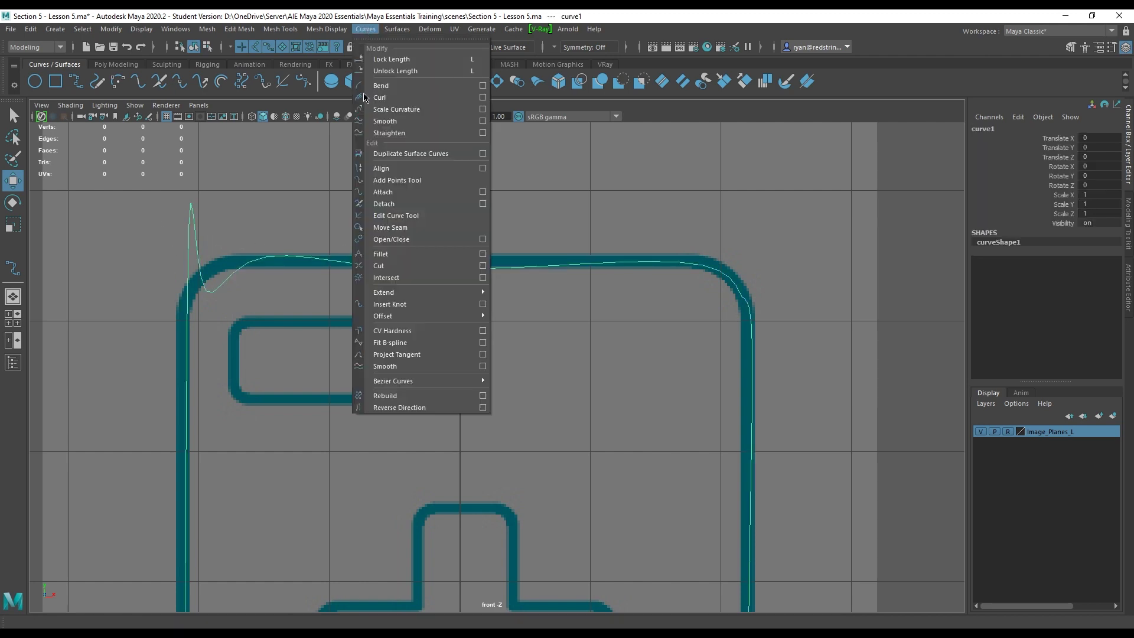
pyautogui.click(410, 239)
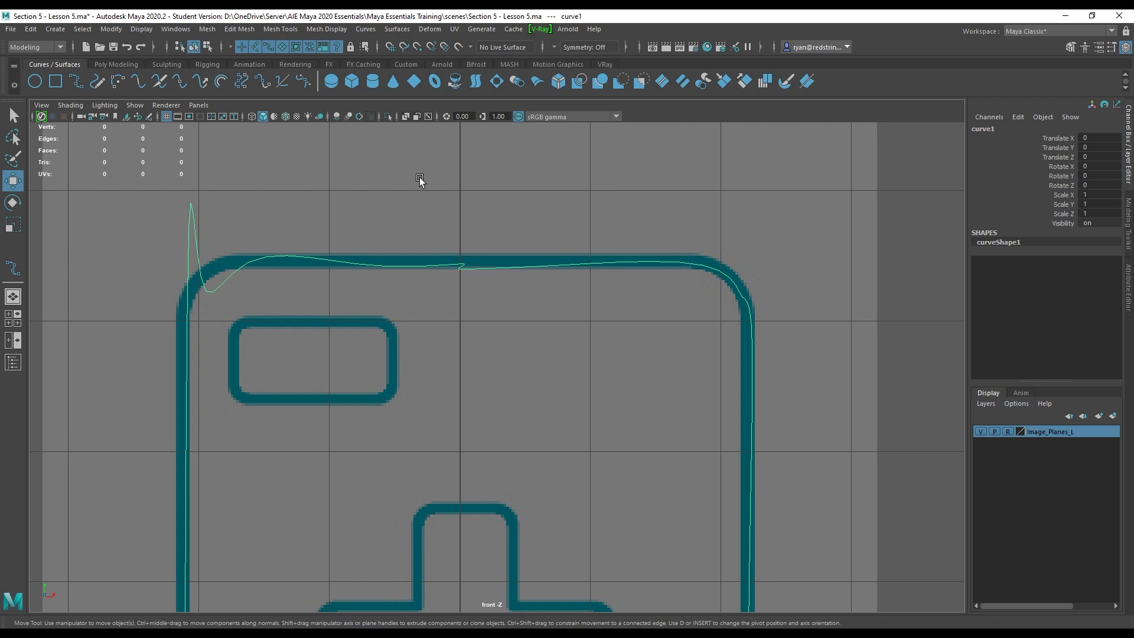
# Reposition the control vertices at the outline's top-edge seam to smooth the kink where the ends meet.
pyautogui.rightClick(439, 188)
pyautogui.moveTo(439, 188); pyautogui.dragTo(383, 191, button='right')
pyautogui.keyDown('alt'); pyautogui.moveTo(322, 233); pyautogui.dragTo(367, 207, button='middle'); pyautogui.keyUp('alt')
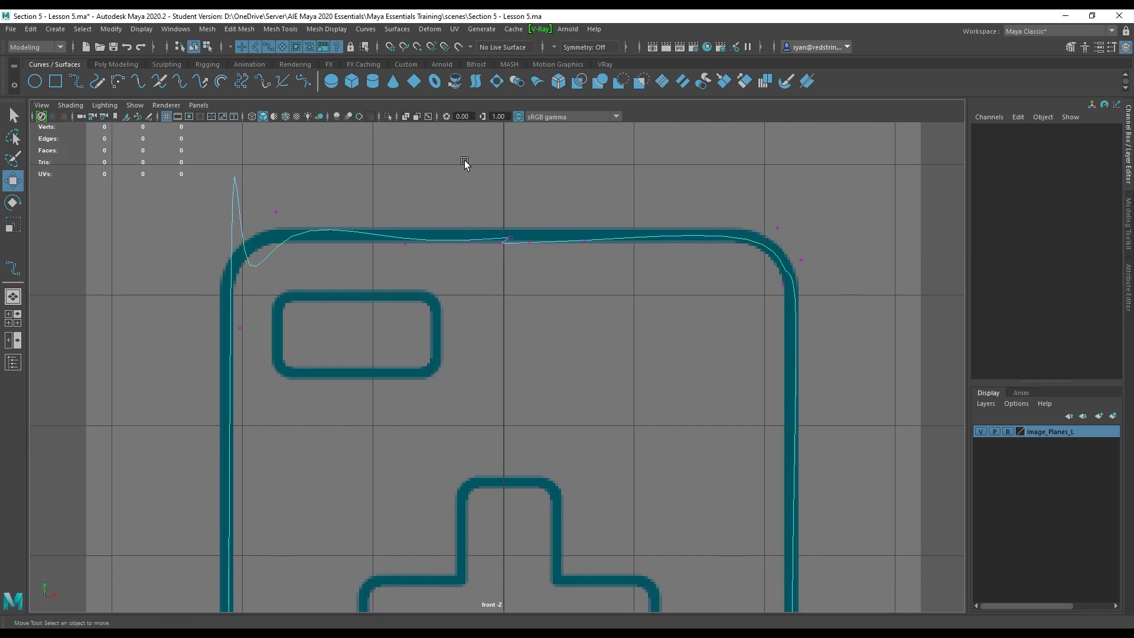
pyautogui.keyDown('alt'); pyautogui.moveTo(465, 162); pyautogui.dragTo(554, 228, button='right'); pyautogui.keyUp('alt')
pyautogui.keyDown('alt'); pyautogui.moveTo(553, 228); pyautogui.dragTo(551, 240, button='middle'); pyautogui.keyUp('alt')
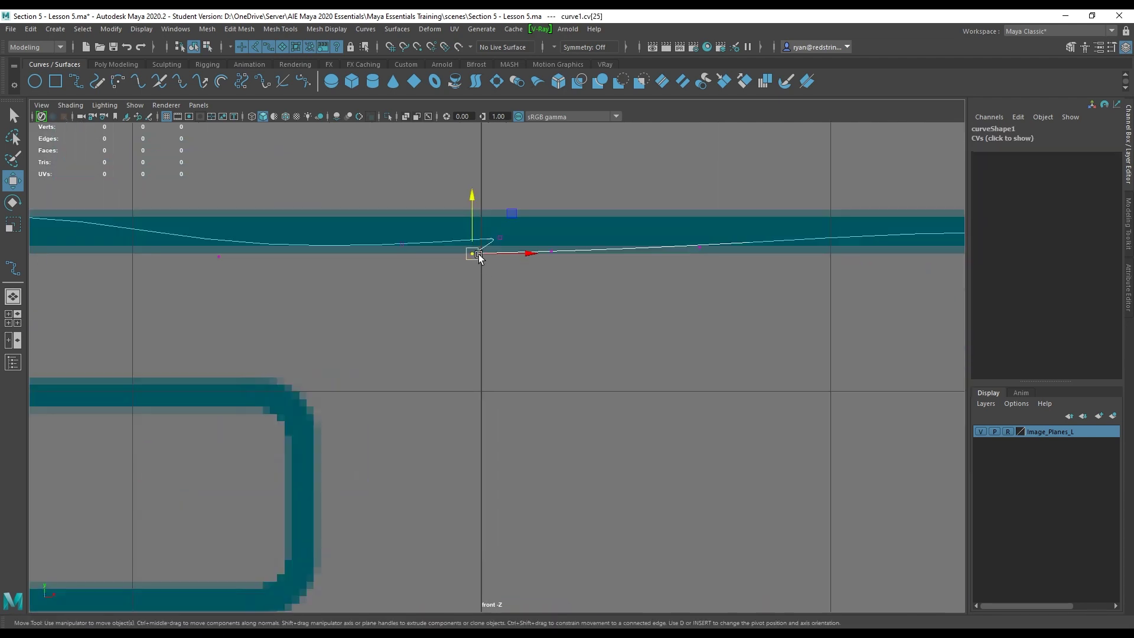
pyautogui.moveTo(477, 254); pyautogui.dragTo(496, 241)
pyautogui.click(463, 247)
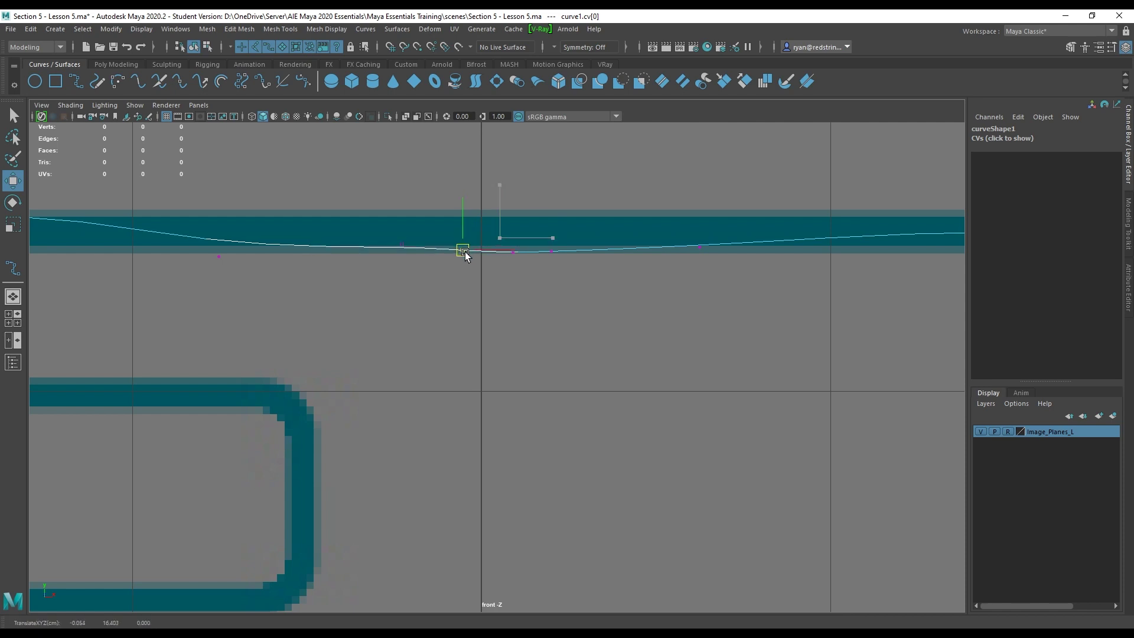
# Move the control vertices around the remote's upper-left corner so the spiking curve follows the rounded outline.
pyautogui.press('f')
pyautogui.scroll(3, 331, 261)
pyautogui.click(355, 208)
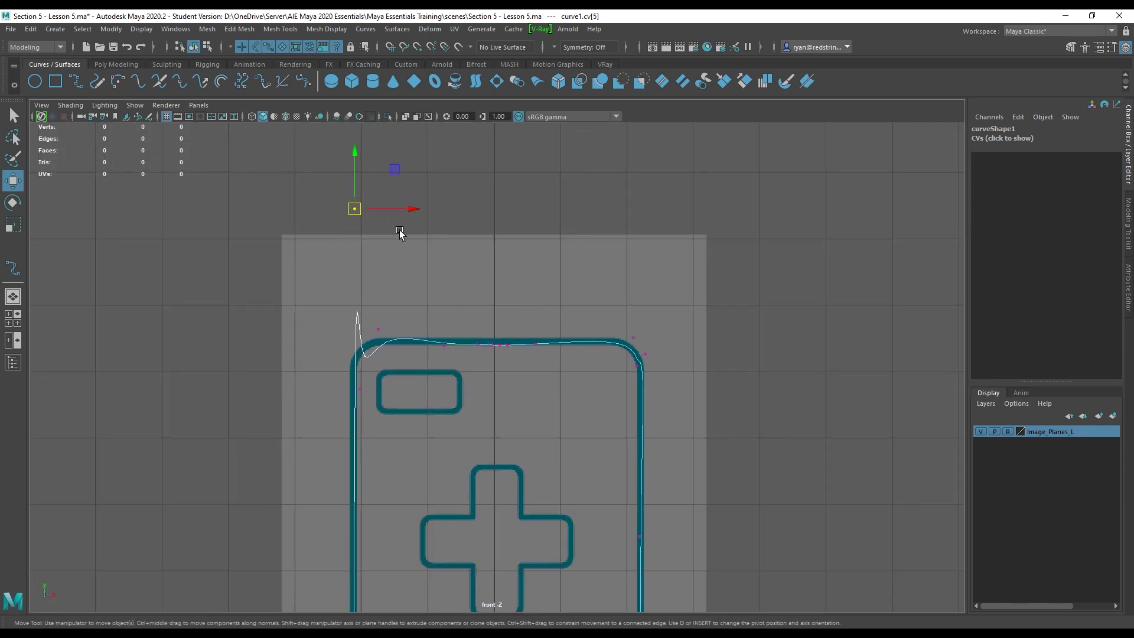
pyautogui.moveTo(357, 208); pyautogui.dragTo(379, 339)
pyautogui.click(359, 390)
pyautogui.click(378, 329)
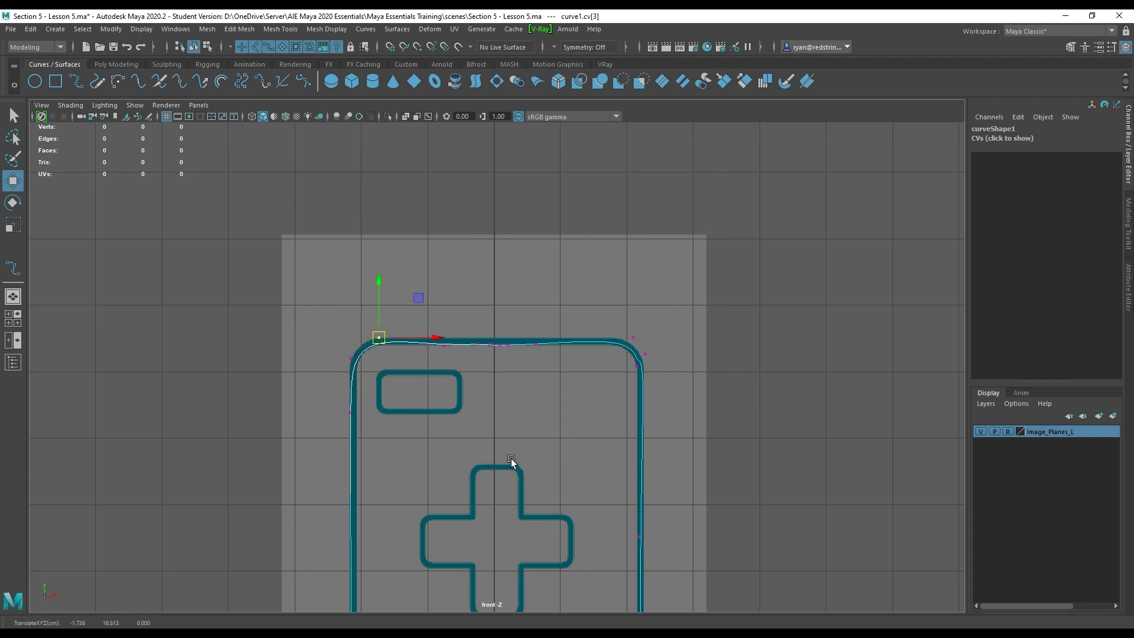
# Adjust the control vertices around the remote's lower-right corner to pull the spiking curve toward the bottom edge.
pyautogui.keyDown('alt'); pyautogui.moveTo(518, 322); pyautogui.dragTo(440, 270, button='middle'); pyautogui.keyUp('alt')
pyautogui.keyDown('alt'); pyautogui.moveTo(453, 423); pyautogui.dragTo(424, 293, button='middle'); pyautogui.keyUp('alt')
pyautogui.keyDown('alt'); pyautogui.moveTo(424, 293); pyautogui.dragTo(750, 450, button='right'); pyautogui.keyUp('alt')
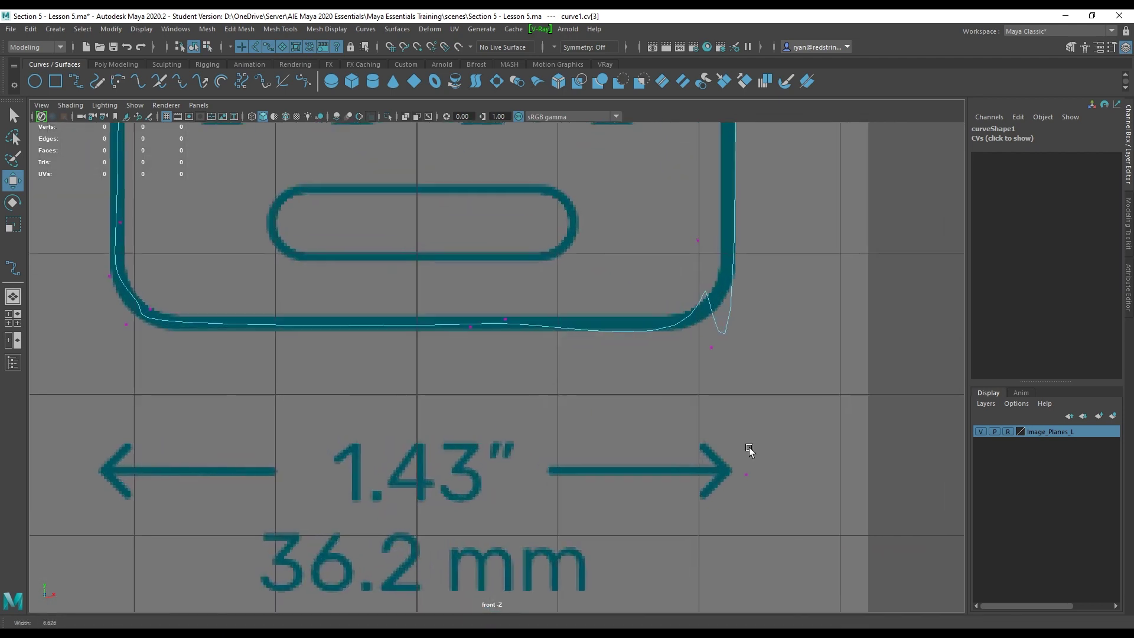
pyautogui.click(702, 238)
pyautogui.moveTo(704, 238); pyautogui.dragTo(686, 278)
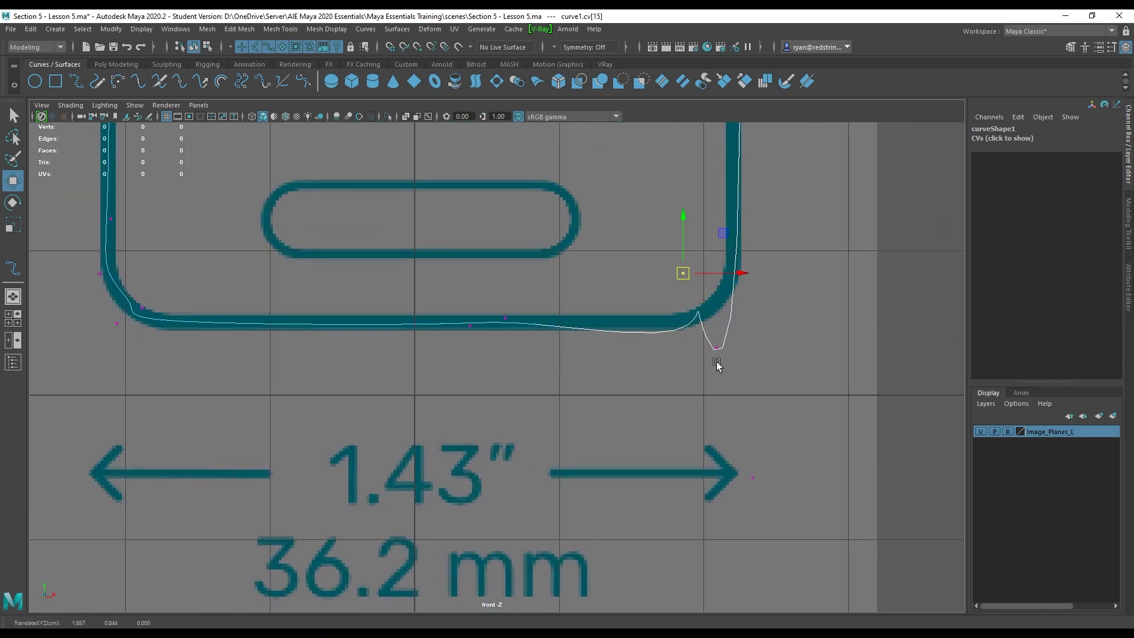
pyautogui.moveTo(717, 351); pyautogui.dragTo(608, 329)
pyautogui.moveTo(672, 255); pyautogui.dragTo(675, 315)
pyautogui.keyDown('alt'); pyautogui.moveTo(779, 353); pyautogui.dragTo(691, 539, button='middle'); pyautogui.keyUp('alt')
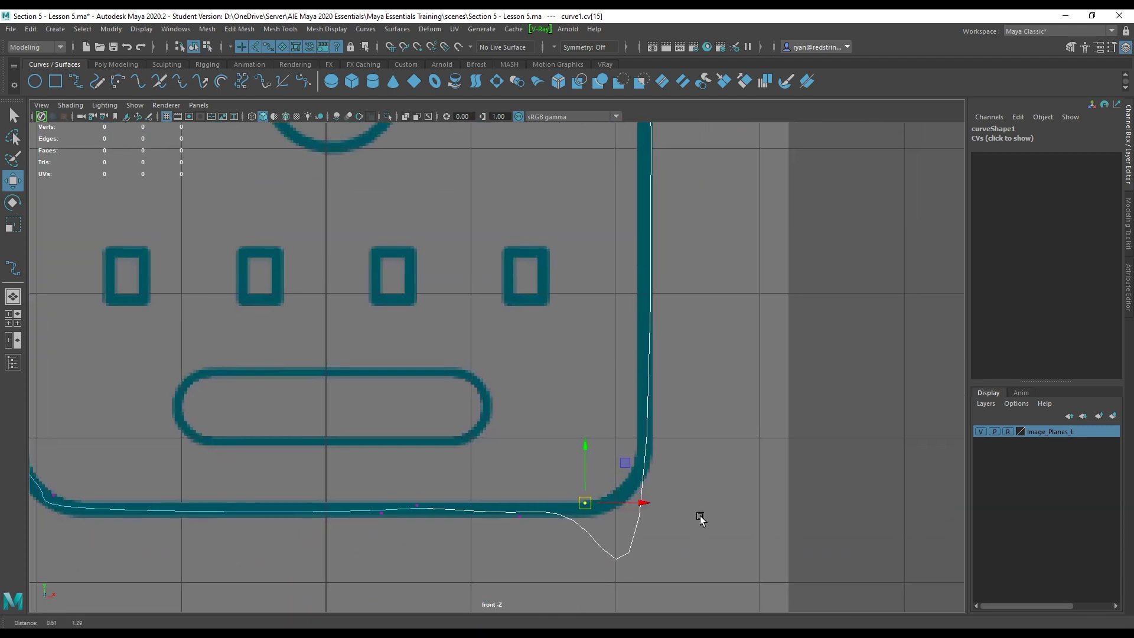
pyautogui.moveTo(584, 504)
pyautogui.mouseDown()
pyautogui.moveTo(526, 525)
pyautogui.moveTo(602, 505)
pyautogui.mouseUp()
# Snap the control vertex beside the seam on the top edge onto the remote's vertical centre line.
pyautogui.scroll(-8, 650, 531)
pyautogui.scroll(5, 645, 458)
pyautogui.keyDown('alt'); pyautogui.moveTo(490, 260); pyautogui.dragTo(567, 563, button='middle'); pyautogui.keyUp('alt')
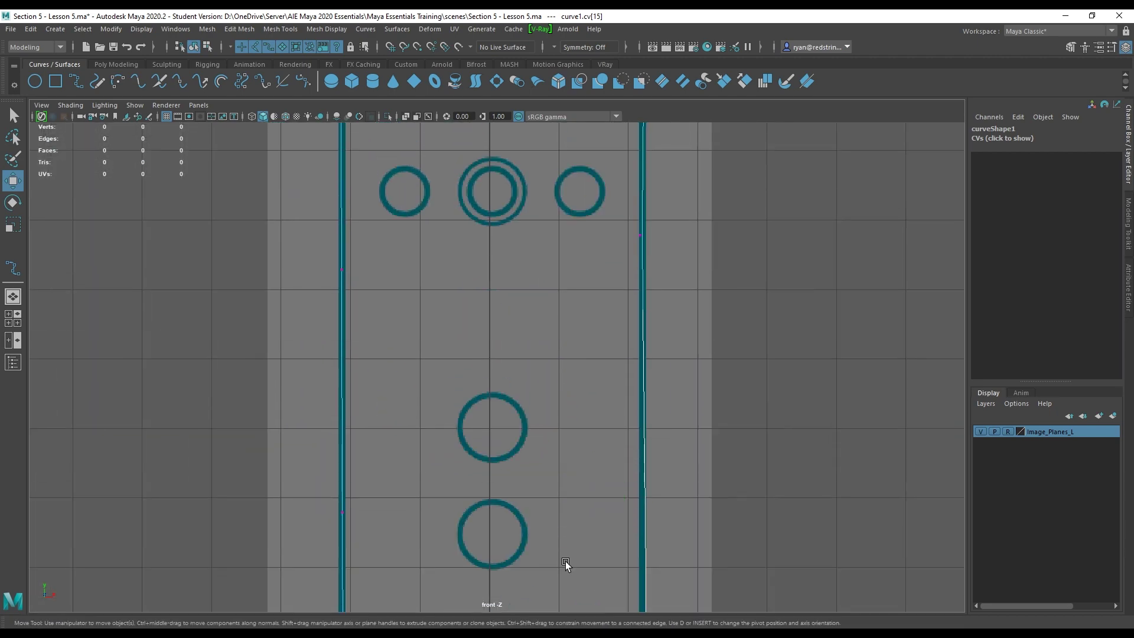
pyautogui.keyDown('alt'); pyautogui.moveTo(501, 228); pyautogui.dragTo(512, 416, button='middle'); pyautogui.keyUp('alt')
pyautogui.keyDown('alt'); pyautogui.moveTo(512, 189); pyautogui.dragTo(523, 550, button='middle'); pyautogui.keyUp('alt')
pyautogui.keyDown('alt'); pyautogui.moveTo(590, 437); pyautogui.dragTo(795, 448, button='right'); pyautogui.keyUp('alt')
pyautogui.keyDown('alt'); pyautogui.moveTo(590, 250); pyautogui.dragTo(590, 365, button='middle'); pyautogui.keyUp('alt')
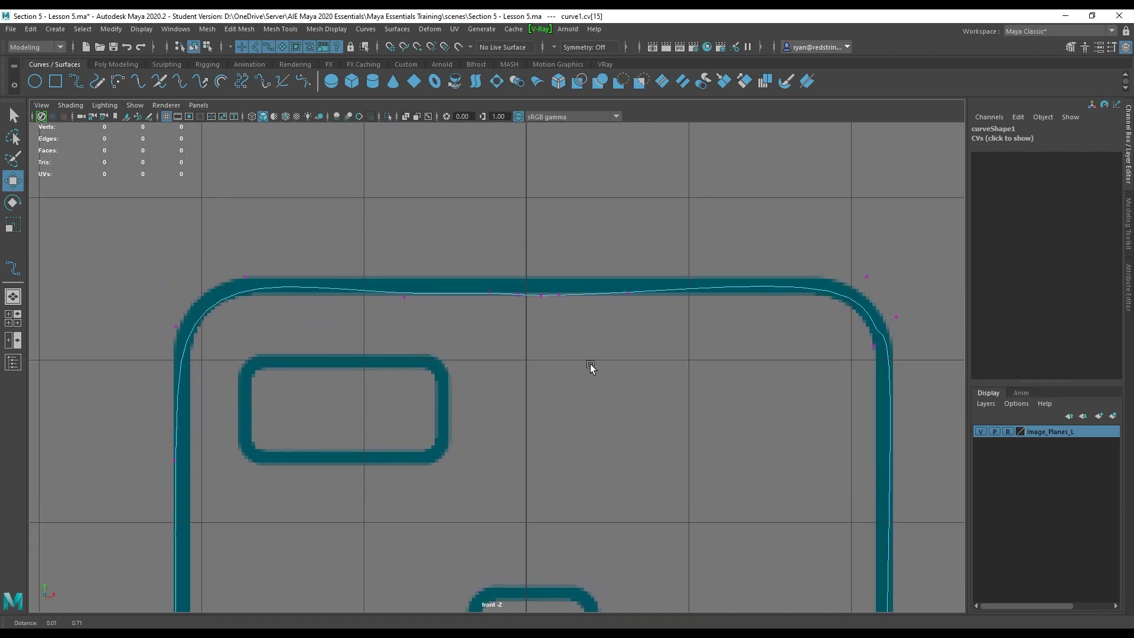
pyautogui.click(523, 298)
pyautogui.moveTo(566, 306); pyautogui.dragTo(533, 295)
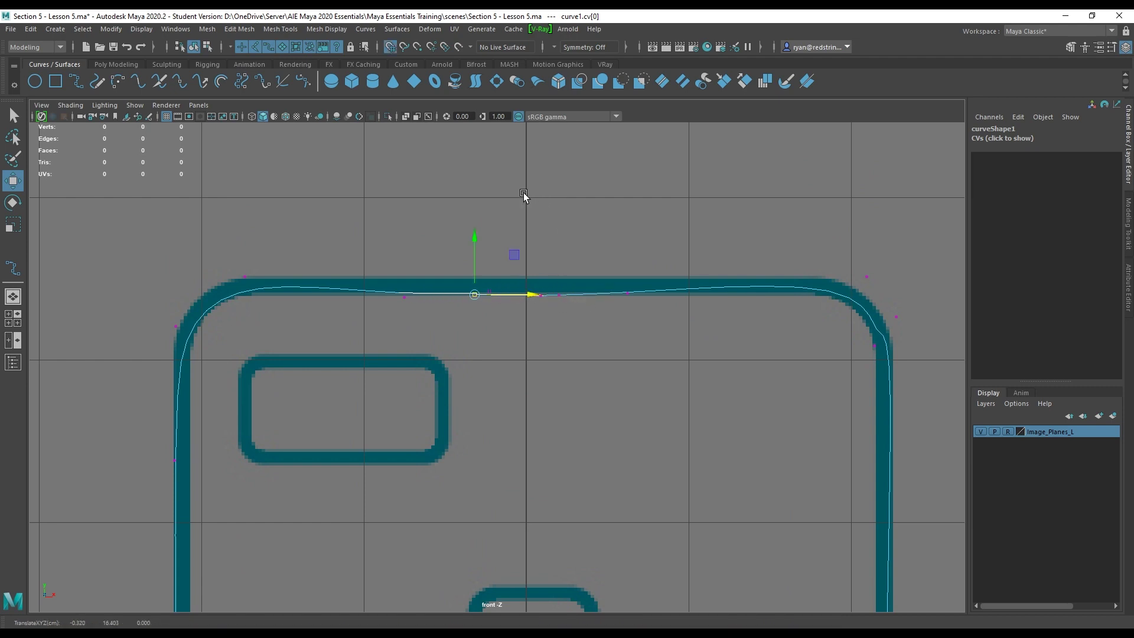
pyautogui.moveTo(525, 196); pyautogui.dragTo(527, 192, button='middle')
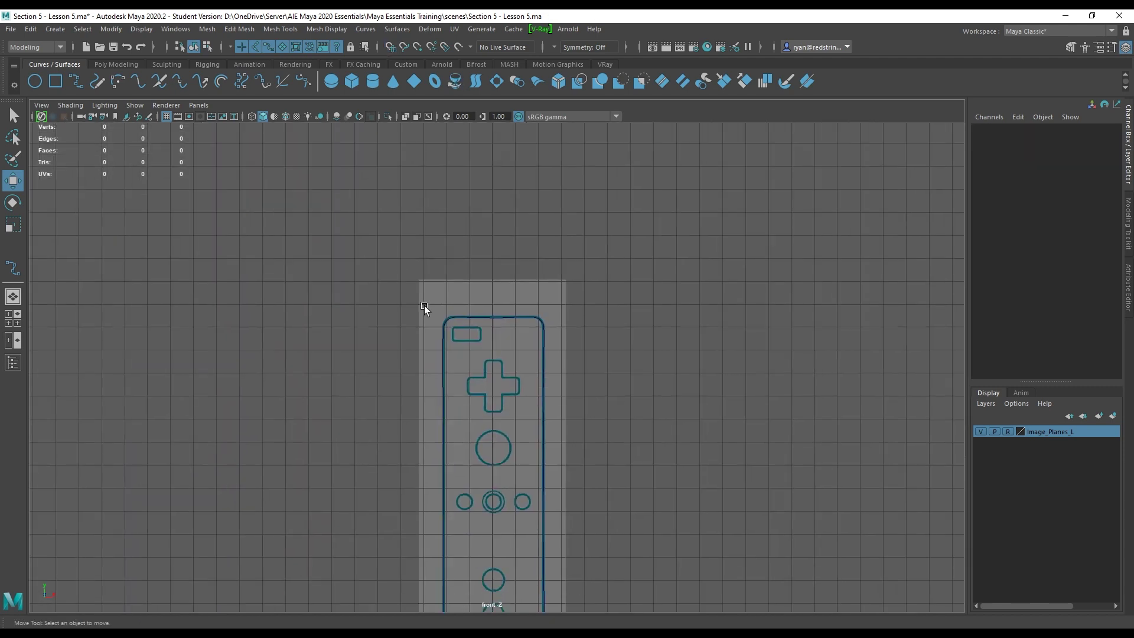
# Set the EP Curve tool to 1 Linear and start a curve at the centre-line grid point above the remote.
pyautogui.keyDown('alt'); pyautogui.moveTo(566, 423); pyautogui.dragTo(558, 241, button='middle'); pyautogui.keyUp('alt')
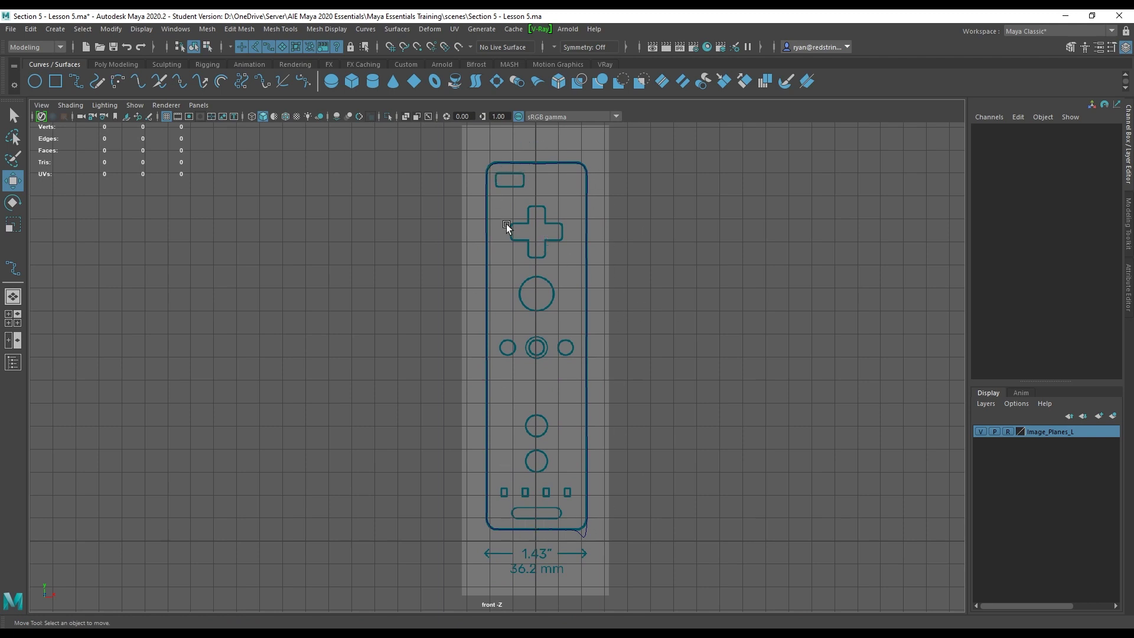
pyautogui.keyDown('alt'); pyautogui.moveTo(555, 190); pyautogui.dragTo(517, 393, button='middle'); pyautogui.keyUp('alt')
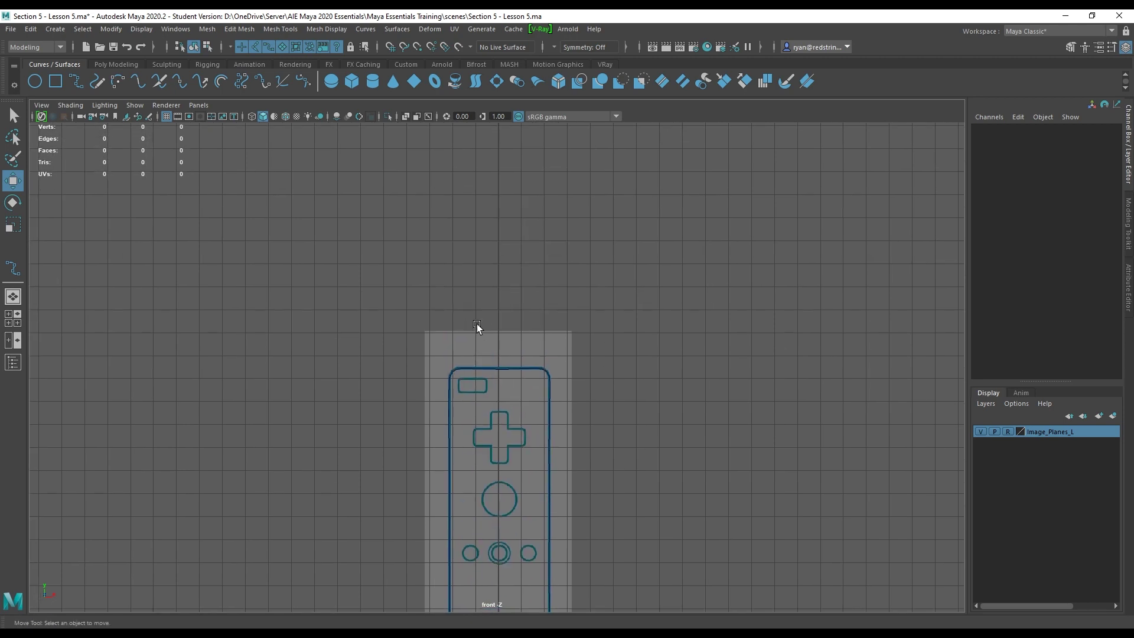
pyautogui.keyDown('alt'); pyautogui.moveTo(477, 324); pyautogui.dragTo(739, 502, button='right'); pyautogui.keyUp('alt')
pyautogui.keyDown('alt'); pyautogui.moveTo(463, 311); pyautogui.dragTo(521, 286, button='middle'); pyautogui.keyUp('alt')
pyautogui.keyDown('alt'); pyautogui.moveTo(520, 286); pyautogui.dragTo(792, 516, button='right'); pyautogui.keyUp('alt')
pyautogui.keyDown('alt'); pyautogui.moveTo(754, 419); pyautogui.dragTo(620, 444, button='middle'); pyautogui.keyUp('alt')
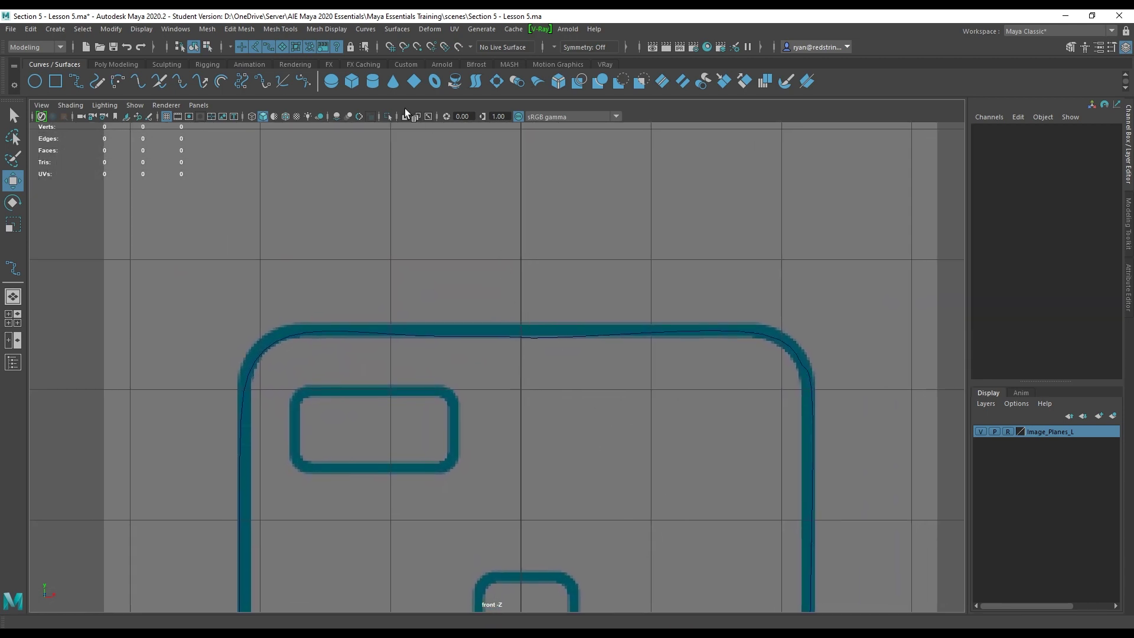
pyautogui.doubleClick(75, 83)
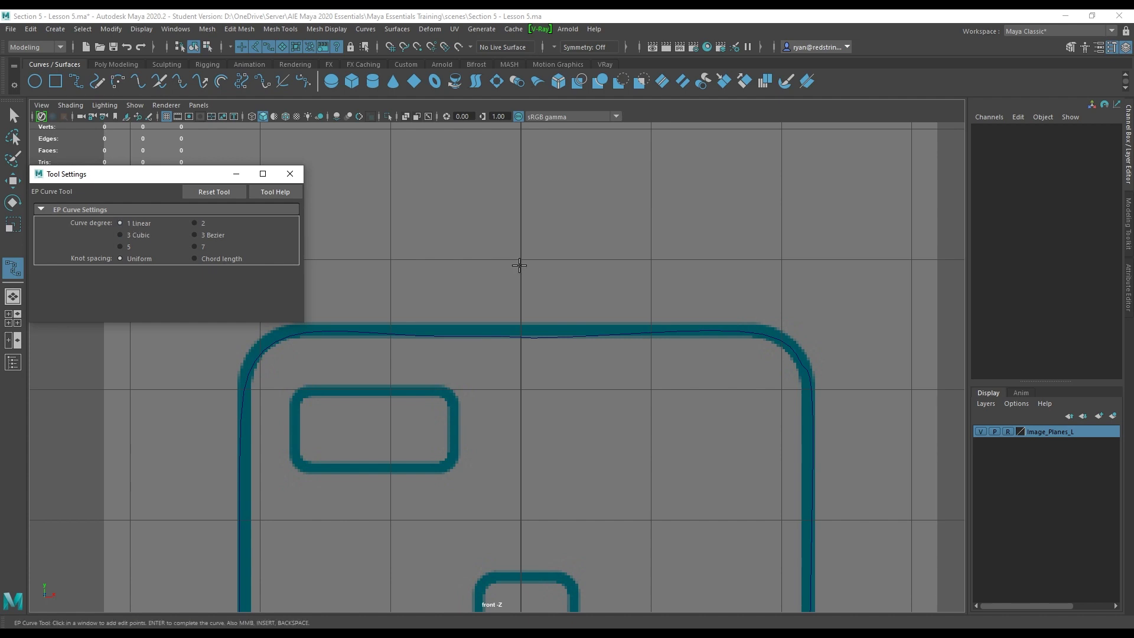
pyautogui.press('x')
pyautogui.click(521, 259)
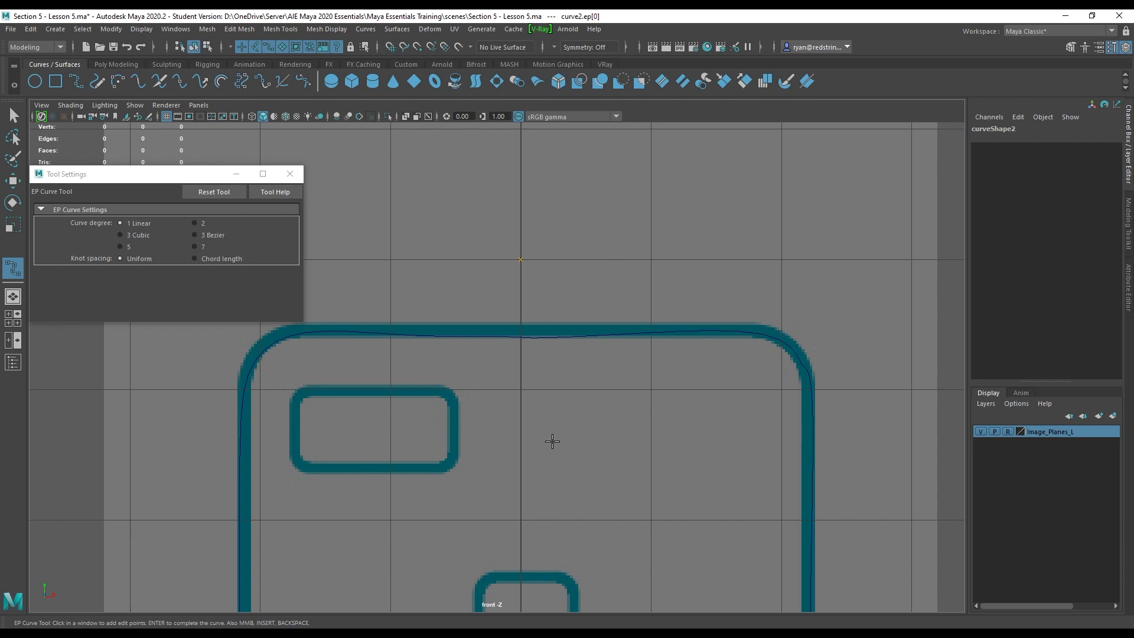
# Run the straight curve down to the centre-line grid point below the remote and finish it.
pyautogui.keyDown('alt'); pyautogui.moveTo(552, 442); pyautogui.dragTo(401, 314, button='right'); pyautogui.keyUp('alt')
pyautogui.keyDown('alt'); pyautogui.moveTo(503, 437); pyautogui.dragTo(482, 184, button='middle'); pyautogui.keyUp('alt')
pyautogui.press('x')
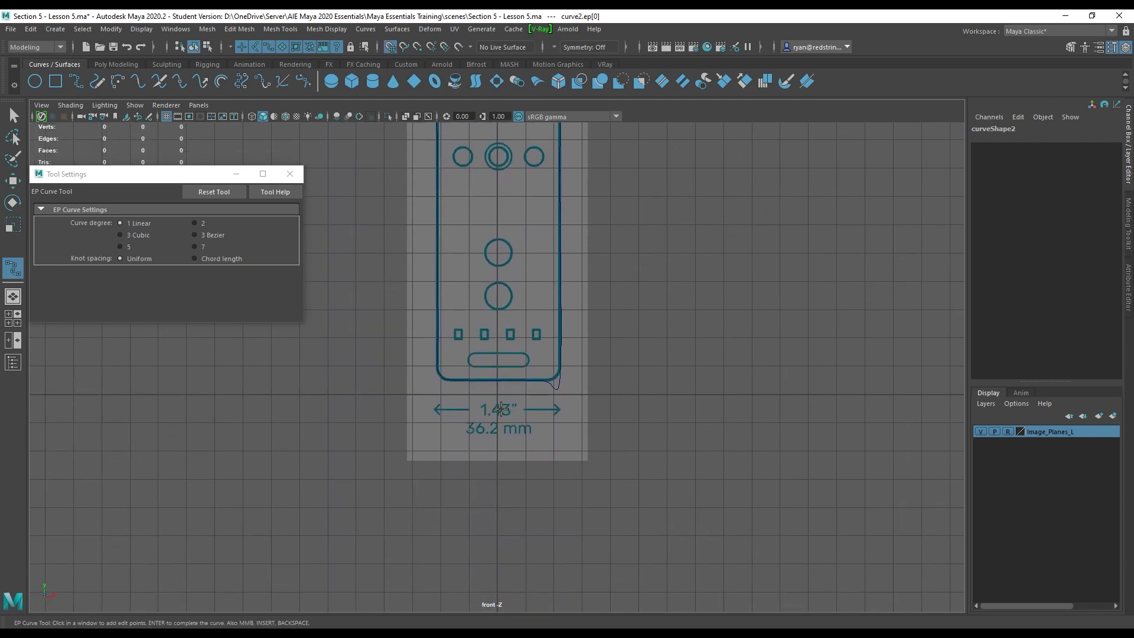
pyautogui.click(499, 396)
pyautogui.press('Return')
pyautogui.press('w')
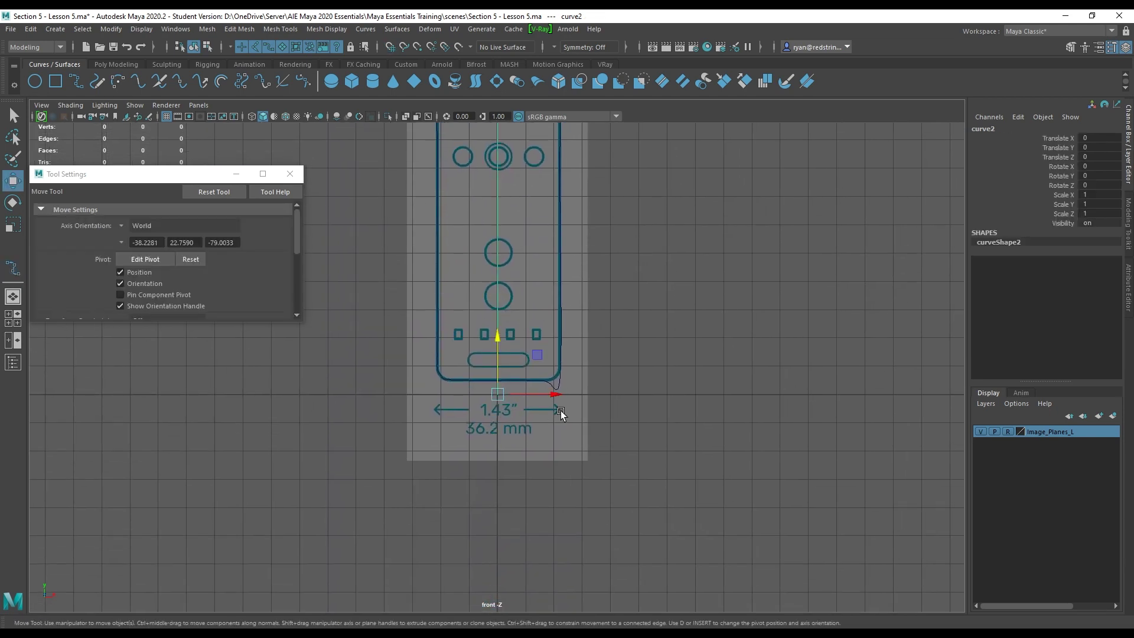
# Restore the EP Curve tool's degree to 3 Cubic and close its settings.
pyautogui.click(80, 84)
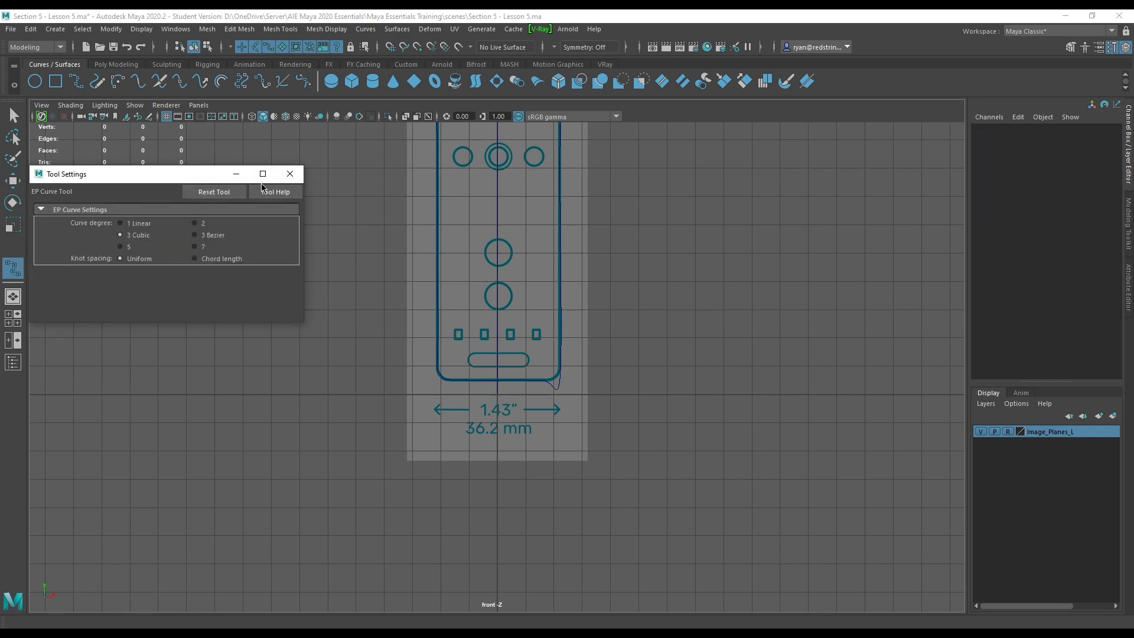
pyautogui.click(290, 173)
pyautogui.keyDown('alt'); pyautogui.moveTo(530, 215); pyautogui.dragTo(473, 390, button='middle'); pyautogui.keyUp('alt')
pyautogui.press('w')
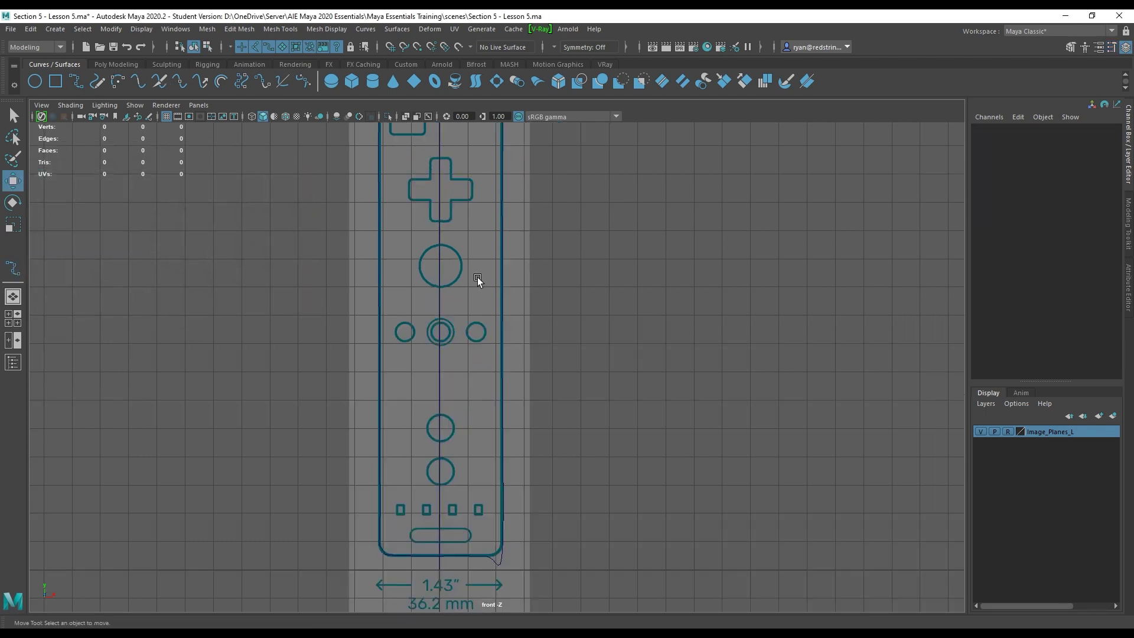
# Cut the outline curve and the vertical centre line where they intersect.
pyautogui.keyDown('alt'); pyautogui.moveTo(478, 277); pyautogui.dragTo(480, 401, button='middle'); pyautogui.keyUp('alt')
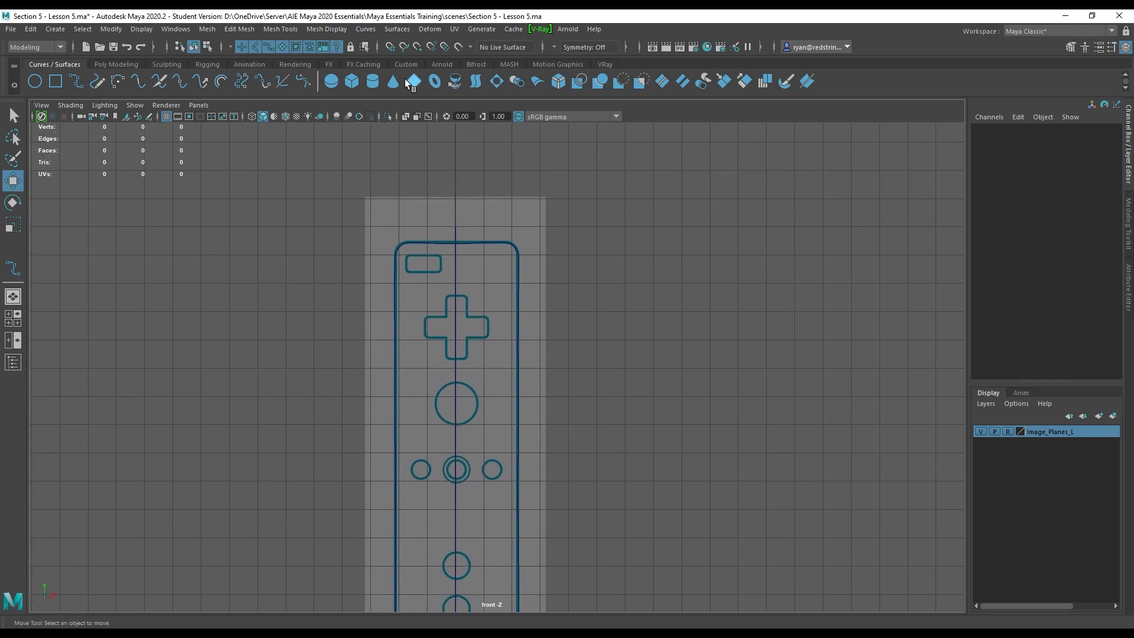
pyautogui.moveTo(470, 263); pyautogui.dragTo(472, 265)
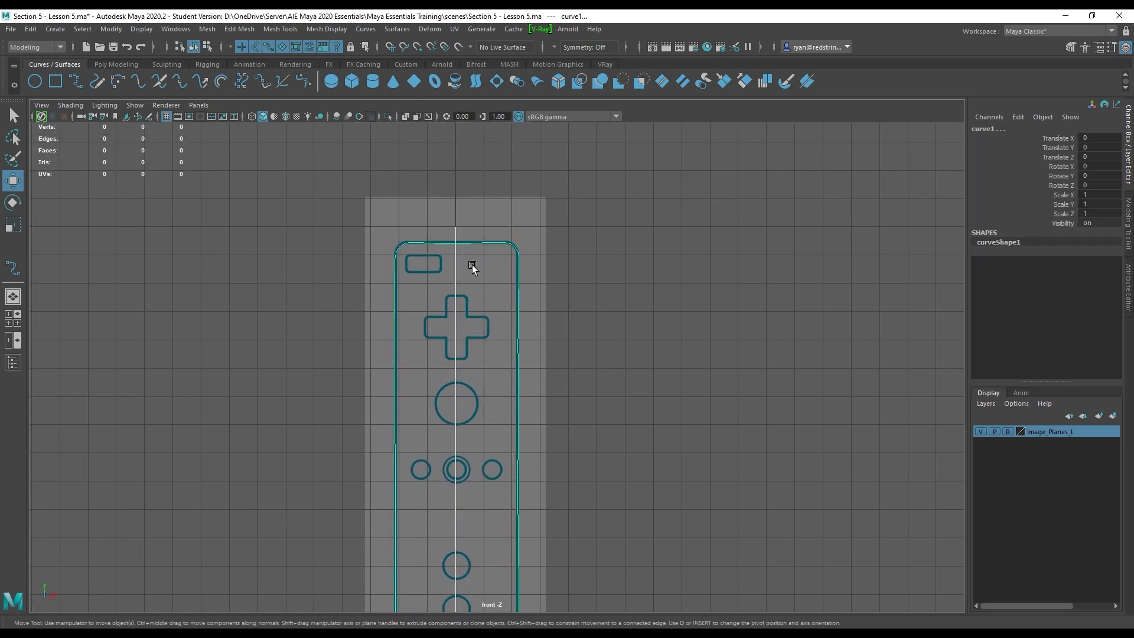
pyautogui.click(365, 29)
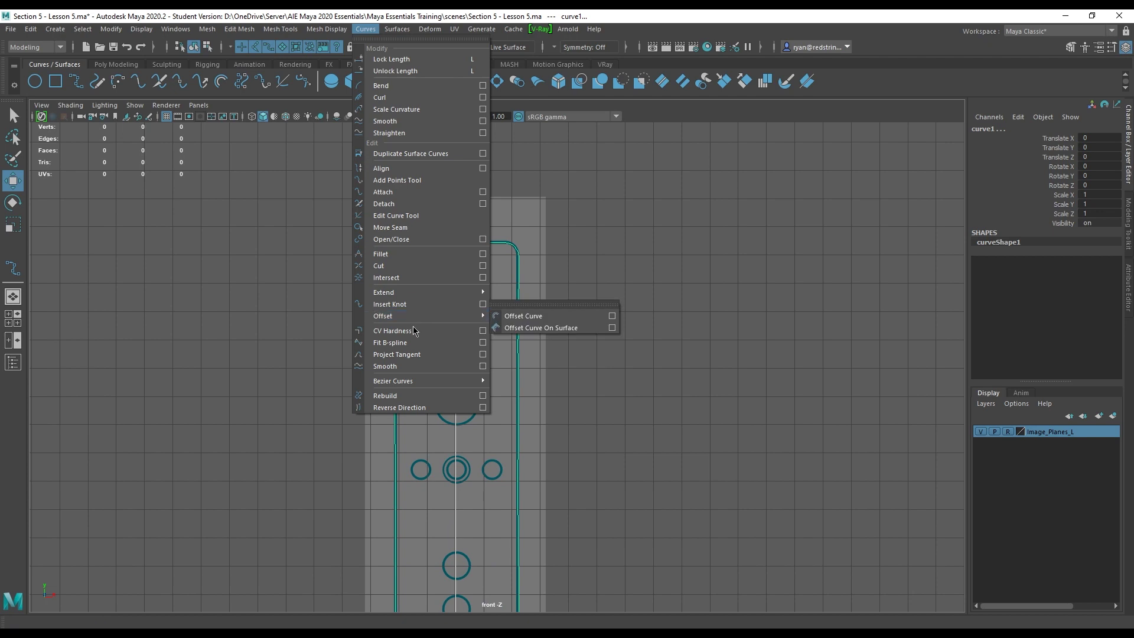
pyautogui.click(405, 266)
pyautogui.click(490, 281)
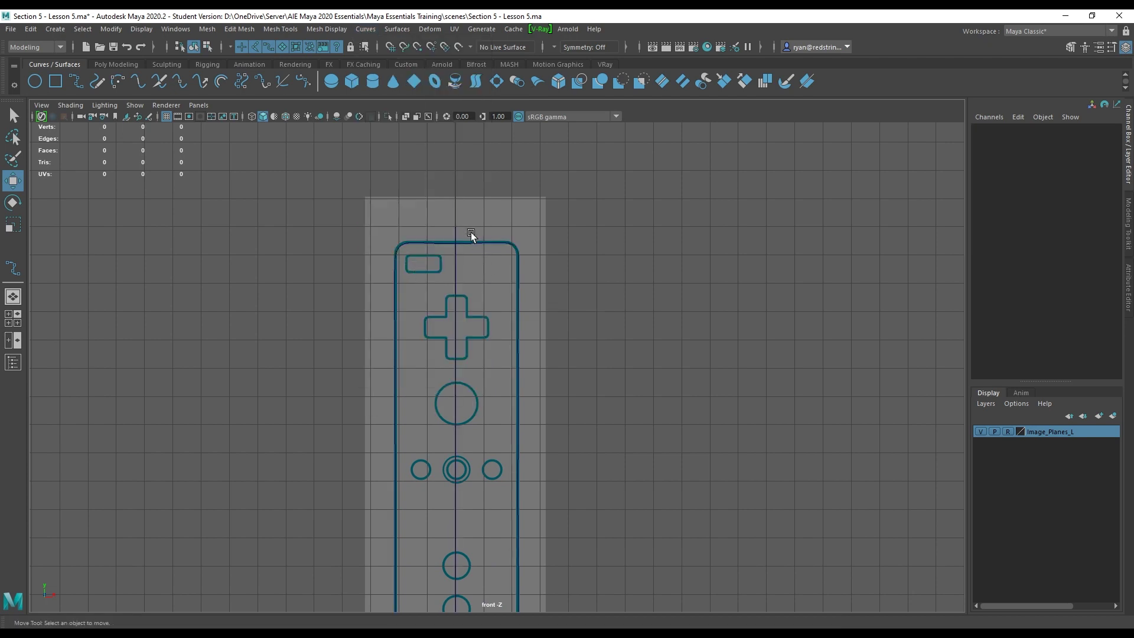
# Delete the centre line's upper stub and inner segment together with the right half of the outline.
pyautogui.click(462, 234)
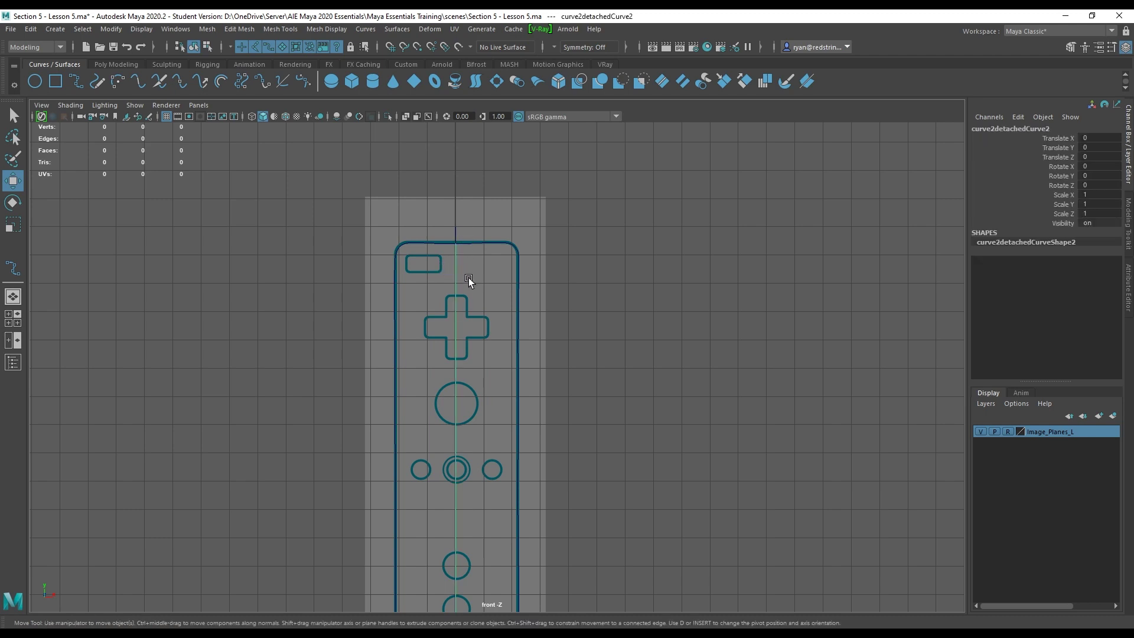
pyautogui.click(456, 232)
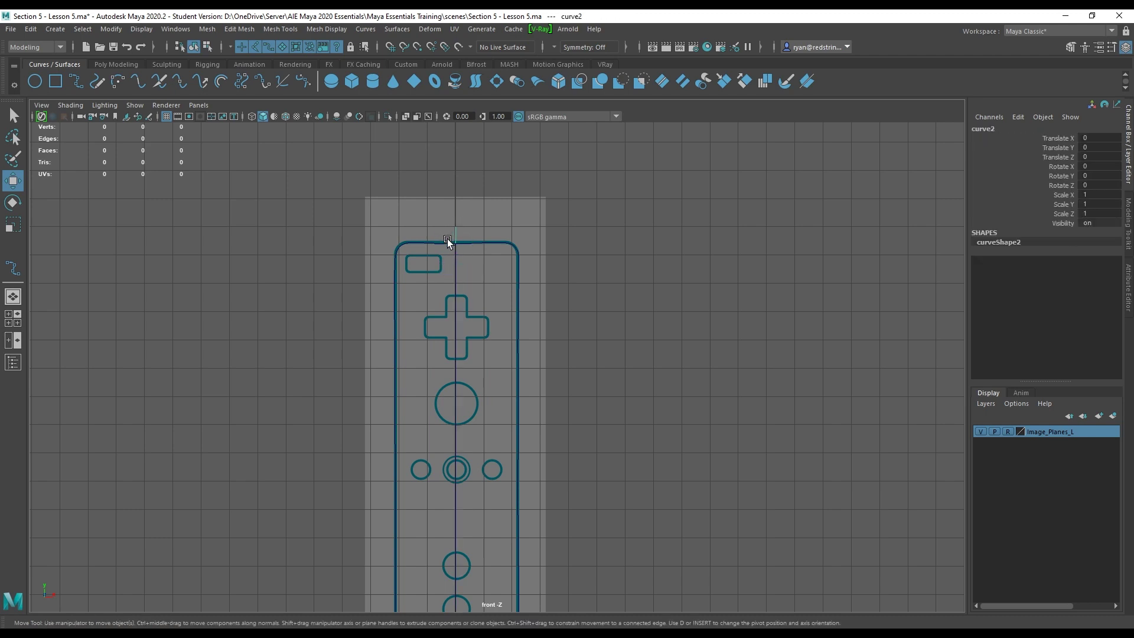
pyautogui.click(463, 242)
pyautogui.click(442, 244)
pyautogui.click(455, 237)
pyautogui.press('Delete')
pyautogui.moveTo(479, 229); pyautogui.dragTo(481, 296)
pyautogui.press('Delete')
pyautogui.press('Delete')
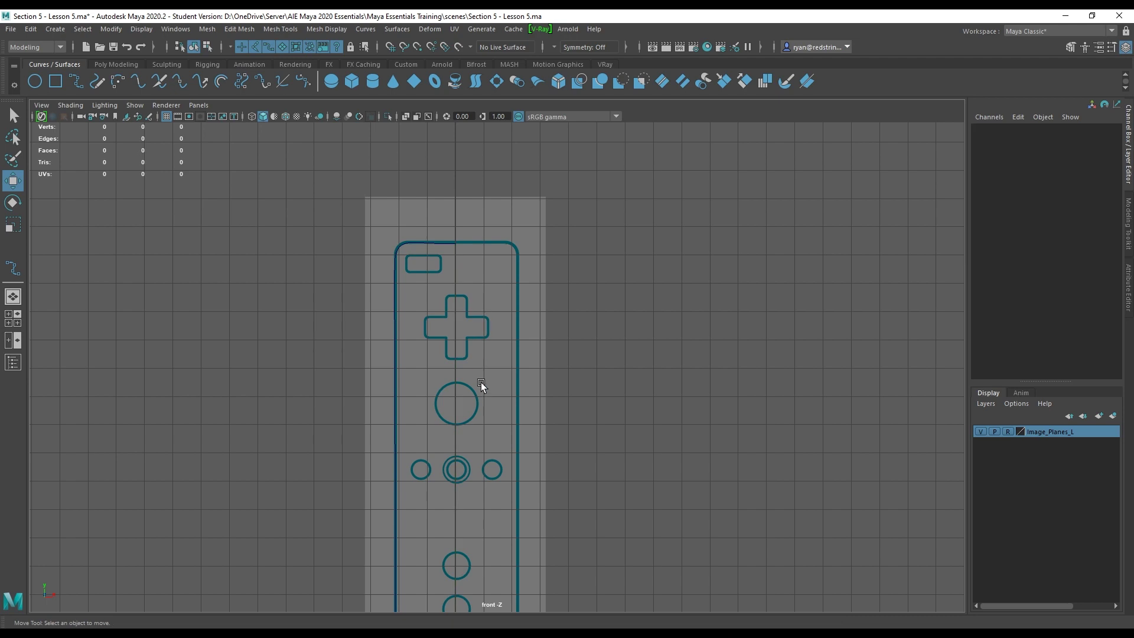
# Delete the centre-line piece left below the remote and hide the viewport grid.
pyautogui.keyDown('alt'); pyautogui.moveTo(505, 452); pyautogui.dragTo(480, 163, button='middle'); pyautogui.keyUp('alt')
pyautogui.click(428, 412)
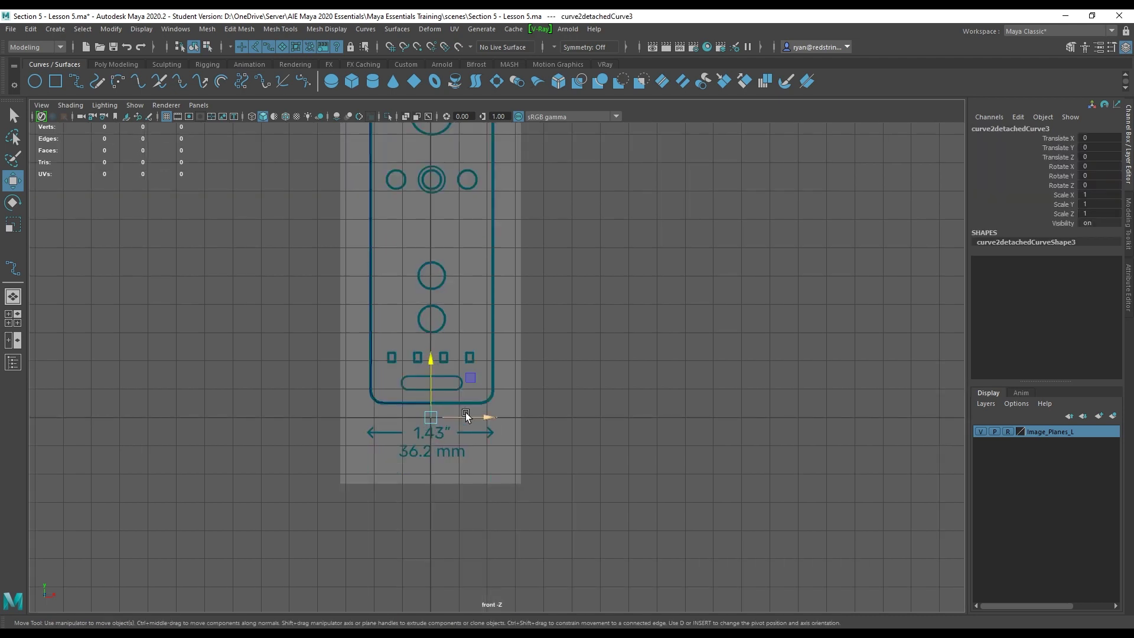
pyautogui.press('Delete')
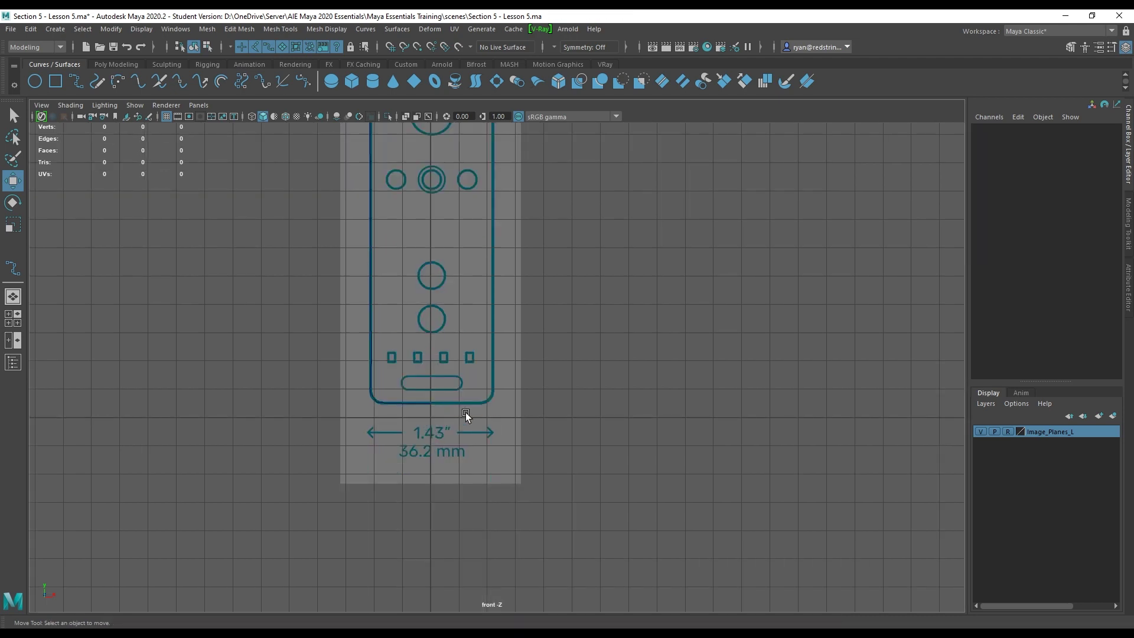
pyautogui.click(166, 117)
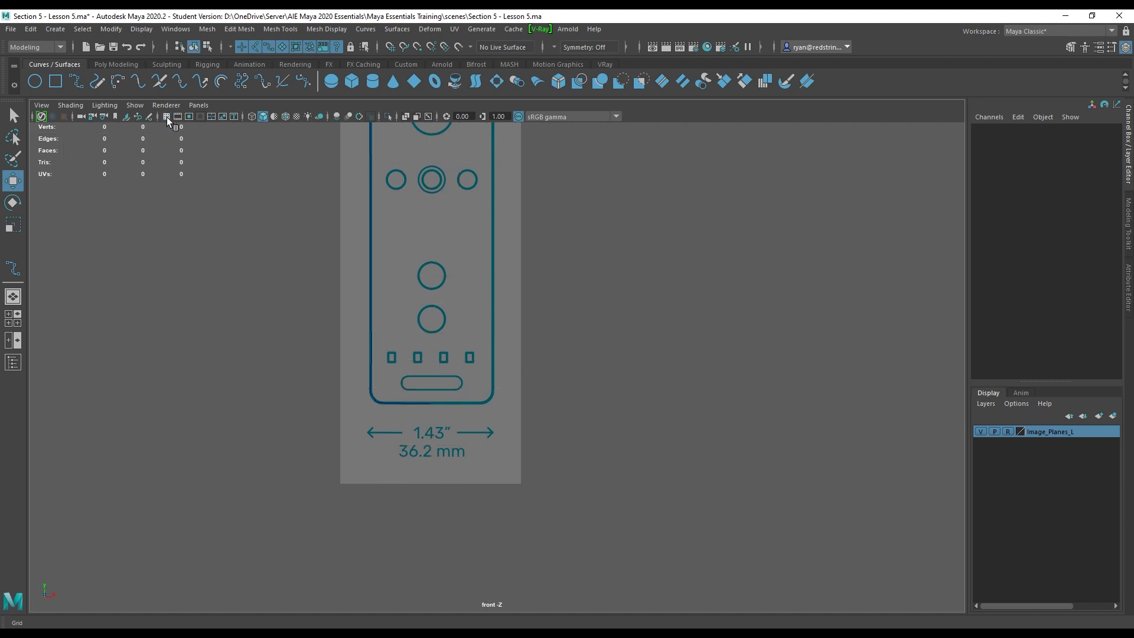
# Select the remaining left half of the outline and switch it to control vertex editing.
pyautogui.keyDown('alt'); pyautogui.moveTo(429, 338); pyautogui.dragTo(473, 445, button='middle'); pyautogui.keyUp('alt')
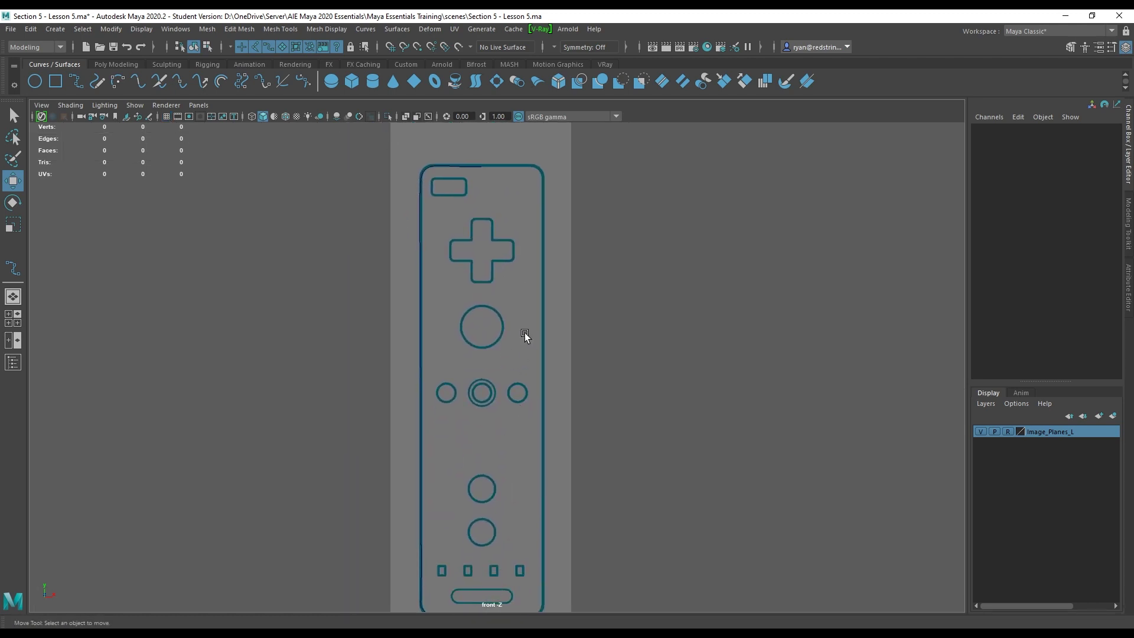
pyautogui.scroll(3, 514, 325)
pyautogui.moveTo(358, 263); pyautogui.dragTo(422, 289)
pyautogui.moveTo(682, 268); pyautogui.dragTo(597, 254, button='right')
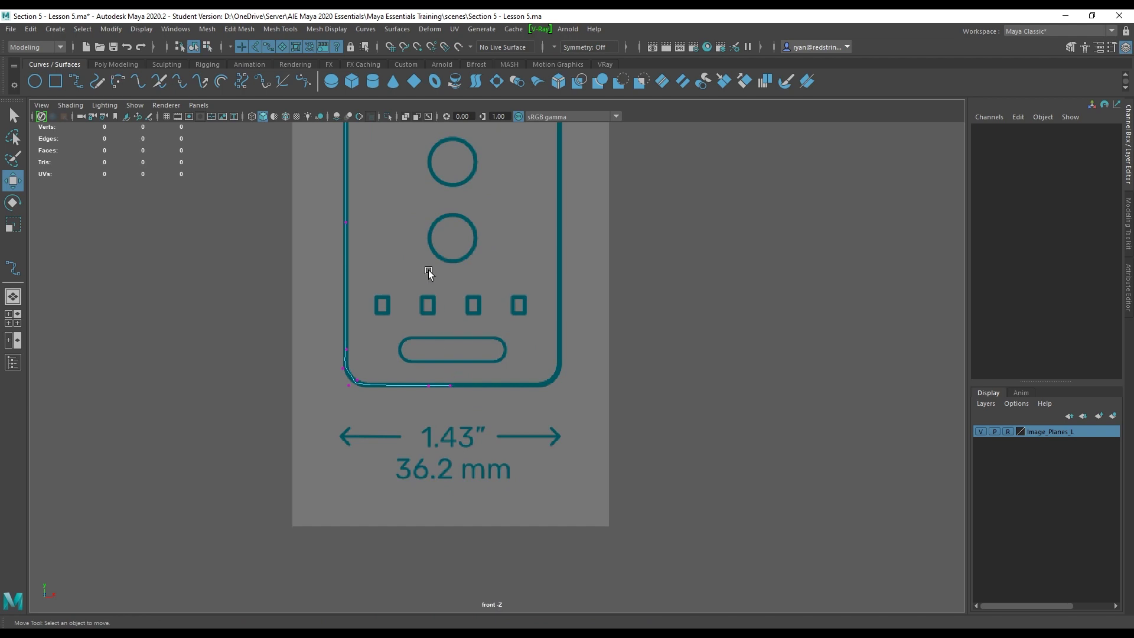
# Reposition the control vertices along the outline's top edge, sliding the fourth one left to the start of the rounded corner.
pyautogui.keyDown('alt'); pyautogui.moveTo(428, 248); pyautogui.dragTo(431, 633, button='middle'); pyautogui.keyUp('alt')
pyautogui.keyDown('alt'); pyautogui.moveTo(423, 303); pyautogui.dragTo(436, 531, button='middle'); pyautogui.keyUp('alt')
pyautogui.keyDown('alt'); pyautogui.moveTo(454, 236); pyautogui.dragTo(585, 305, button='right'); pyautogui.keyUp('alt')
pyautogui.keyDown('alt'); pyautogui.moveTo(391, 216); pyautogui.dragTo(433, 394, button='middle'); pyautogui.keyUp('alt')
pyautogui.keyDown('alt'); pyautogui.moveTo(433, 394); pyautogui.dragTo(709, 434, button='right'); pyautogui.keyUp('alt')
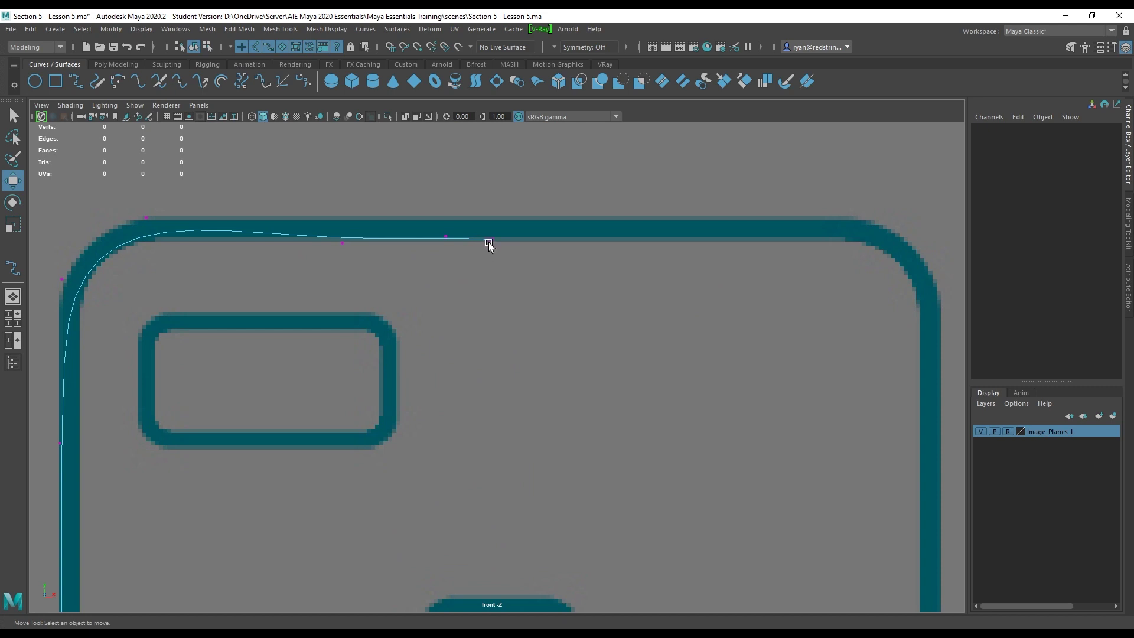
pyautogui.click(488, 242)
pyautogui.moveTo(544, 241); pyautogui.dragTo(511, 244)
pyautogui.moveTo(430, 220); pyautogui.dragTo(448, 255)
pyautogui.moveTo(500, 238); pyautogui.dragTo(224, 243)
pyautogui.click(342, 244)
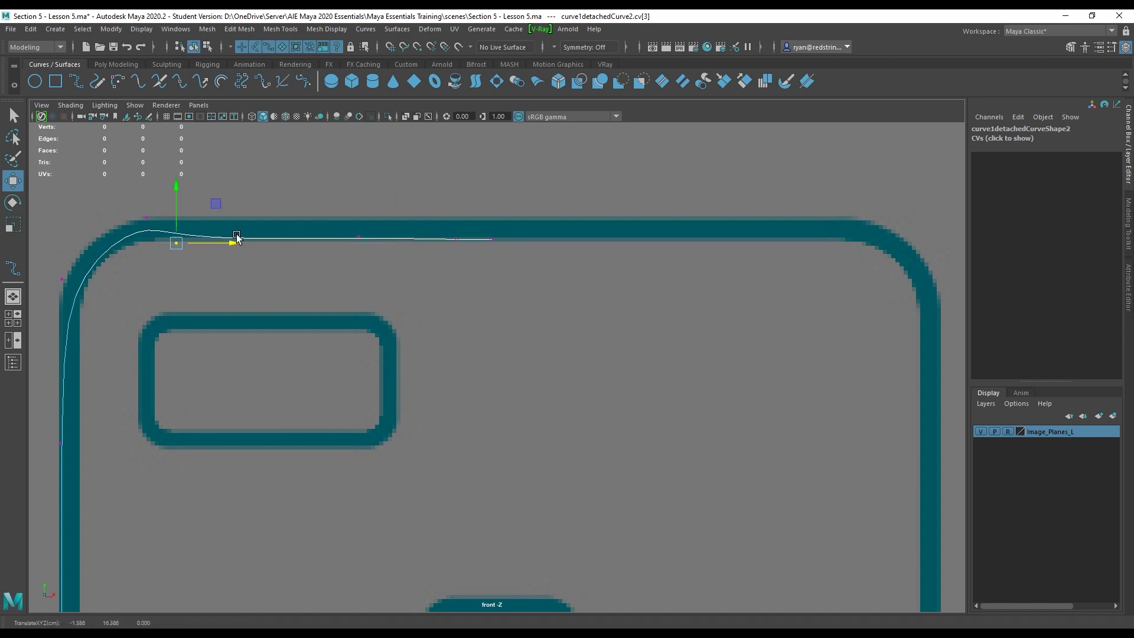
# Scale the five top-edge control vertices flat vertically so that the top edge is straight.
pyautogui.scroll(-5, 274, 266)
pyautogui.scroll(5, 399, 310)
pyautogui.moveTo(558, 218); pyautogui.dragTo(252, 299)
pyautogui.press('r')
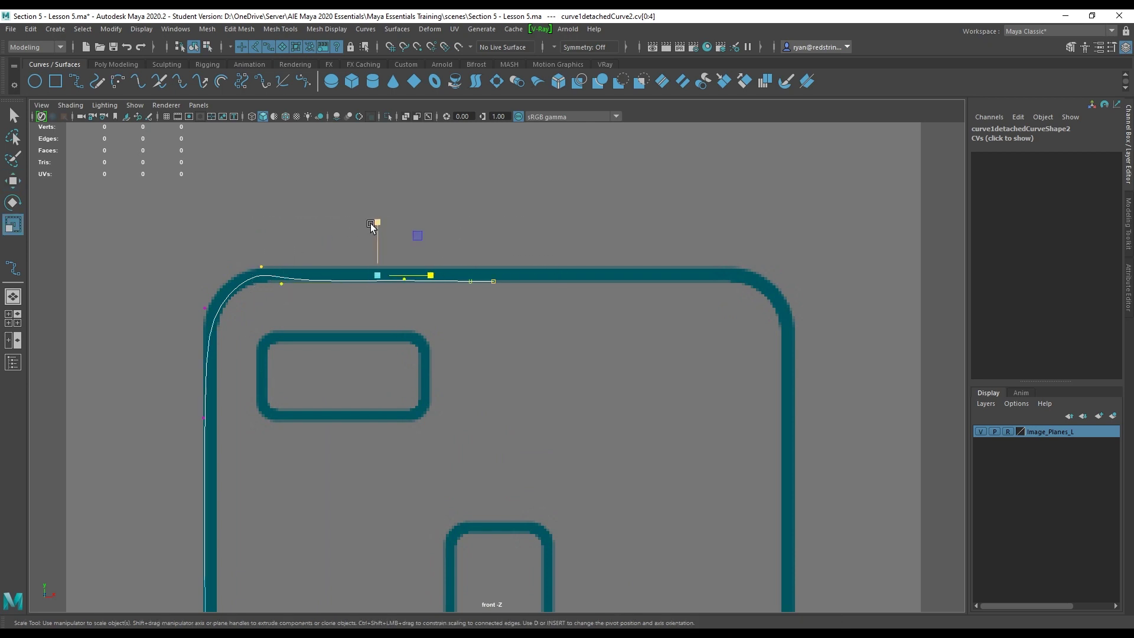
pyautogui.moveTo(378, 224); pyautogui.dragTo(382, 294)
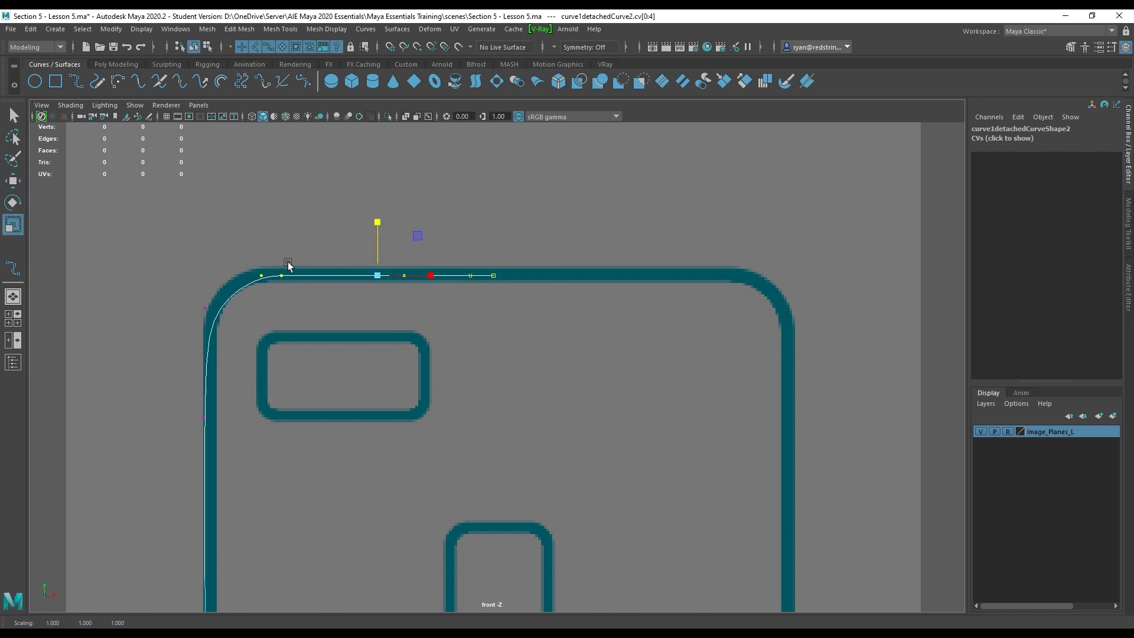
# Adjust the control vertices around the top-left corner so the curve follows the reference's rounding.
pyautogui.keyDown('alt'); pyautogui.moveTo(439, 375); pyautogui.dragTo(591, 316, button='middle'); pyautogui.keyUp('alt')
pyautogui.moveTo(399, 205); pyautogui.dragTo(416, 219)
pyautogui.press('w')
pyautogui.moveTo(451, 182); pyautogui.dragTo(441, 231)
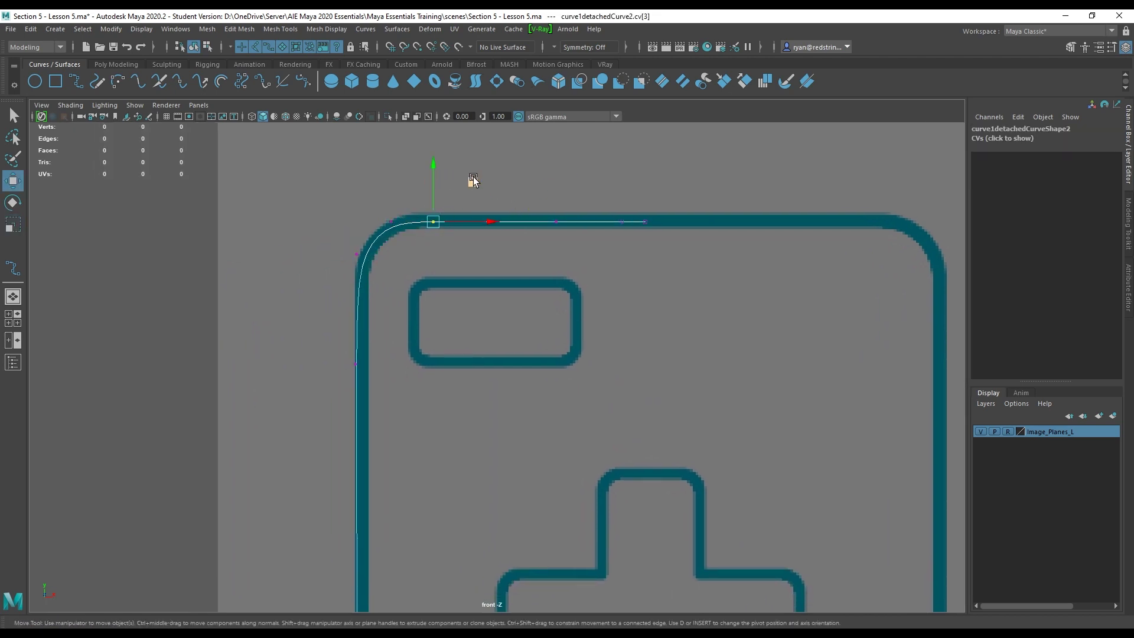
pyautogui.moveTo(348, 237); pyautogui.dragTo(371, 276)
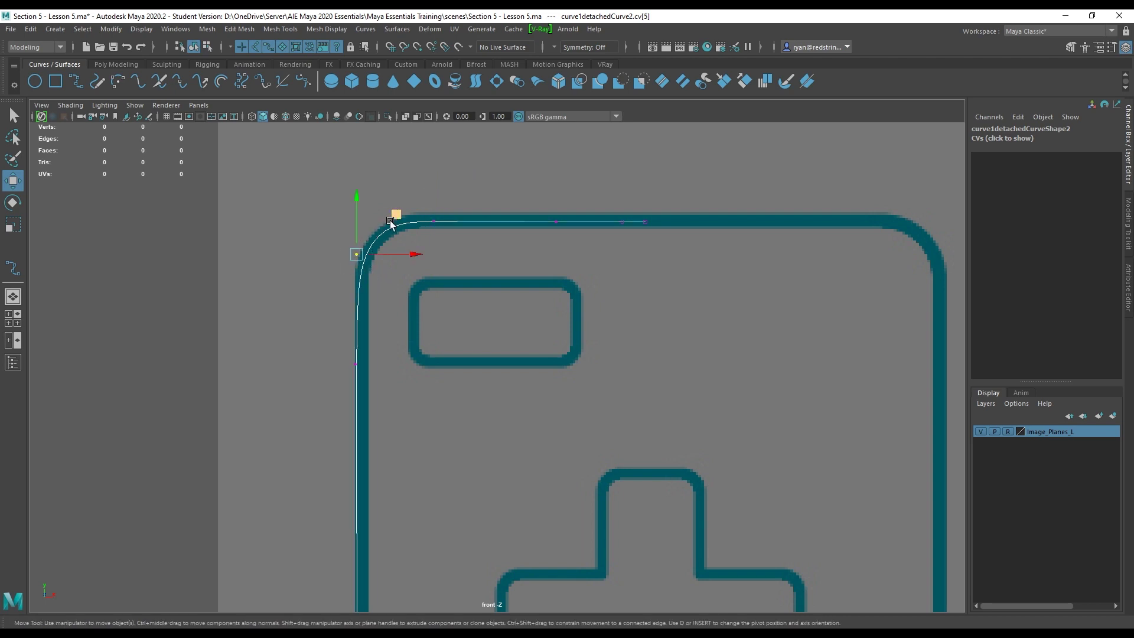
# Delete the control vertex midway down the outline's long left side.
pyautogui.keyDown('alt'); pyautogui.moveTo(412, 353); pyautogui.dragTo(423, 310, button='middle'); pyautogui.keyUp('alt')
pyautogui.keyDown('alt'); pyautogui.moveTo(491, 405); pyautogui.dragTo(413, 421, button='right'); pyautogui.keyUp('alt')
pyautogui.keyDown('alt'); pyautogui.moveTo(413, 421); pyautogui.dragTo(369, 187, button='middle'); pyautogui.keyUp('alt')
pyautogui.moveTo(402, 325); pyautogui.dragTo(474, 373)
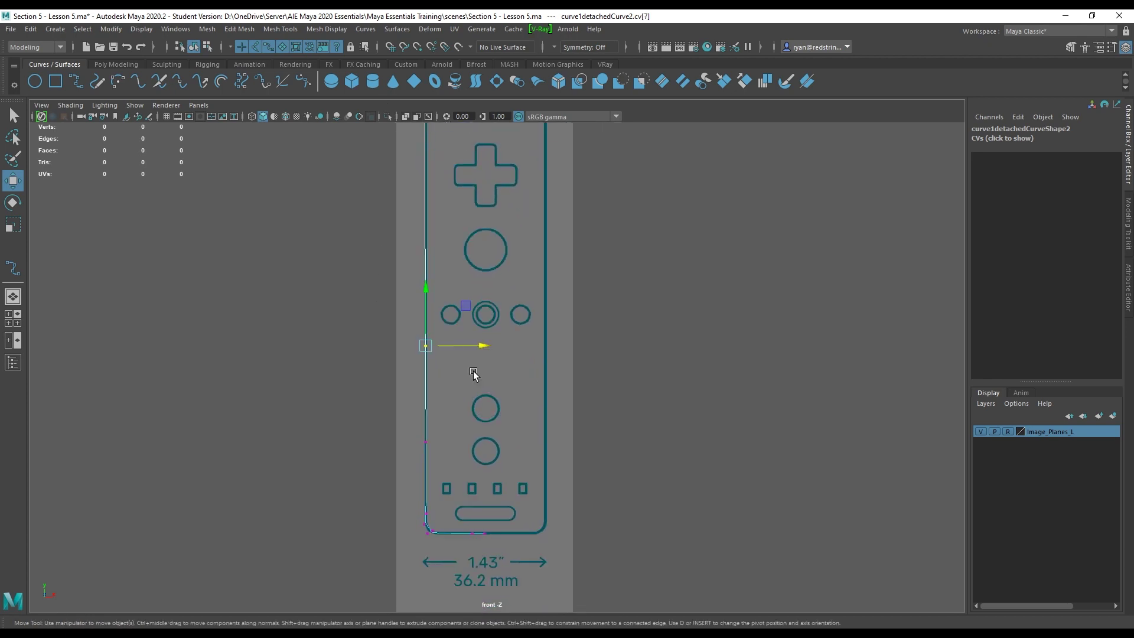
pyautogui.keyDown('alt'); pyautogui.moveTo(475, 242); pyautogui.dragTo(469, 328, button='middle'); pyautogui.keyUp('alt')
# Move the upper side vertex closer to the top-left corner and delete the remaining vertex lower on the straight left side.
pyautogui.click(420, 202)
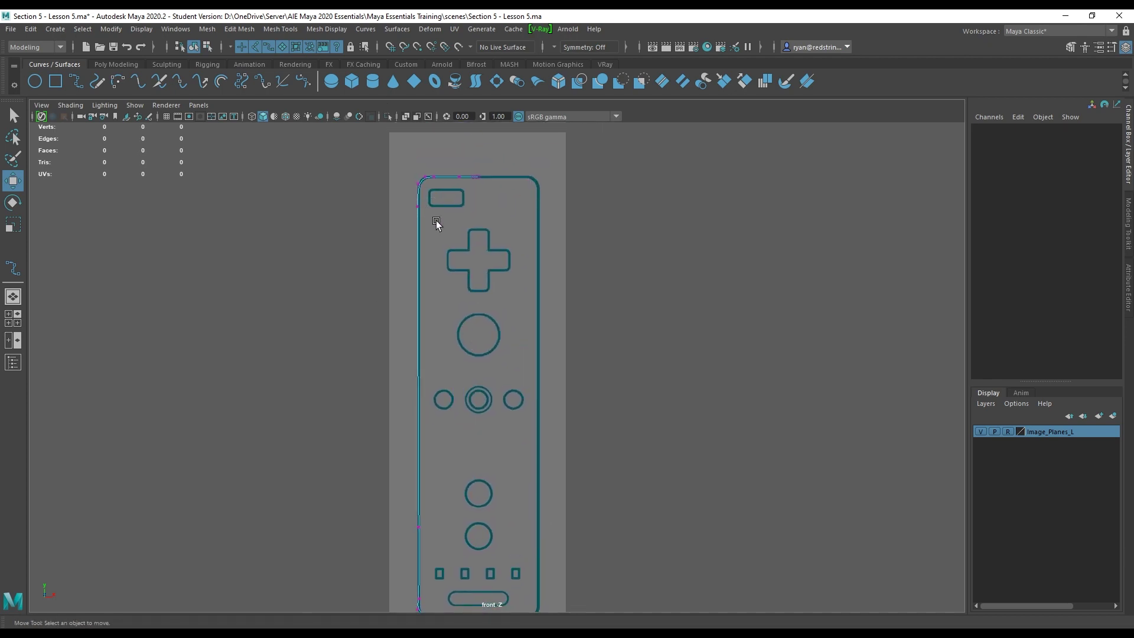
pyautogui.press('z')
pyautogui.press('z')
pyautogui.press('z')
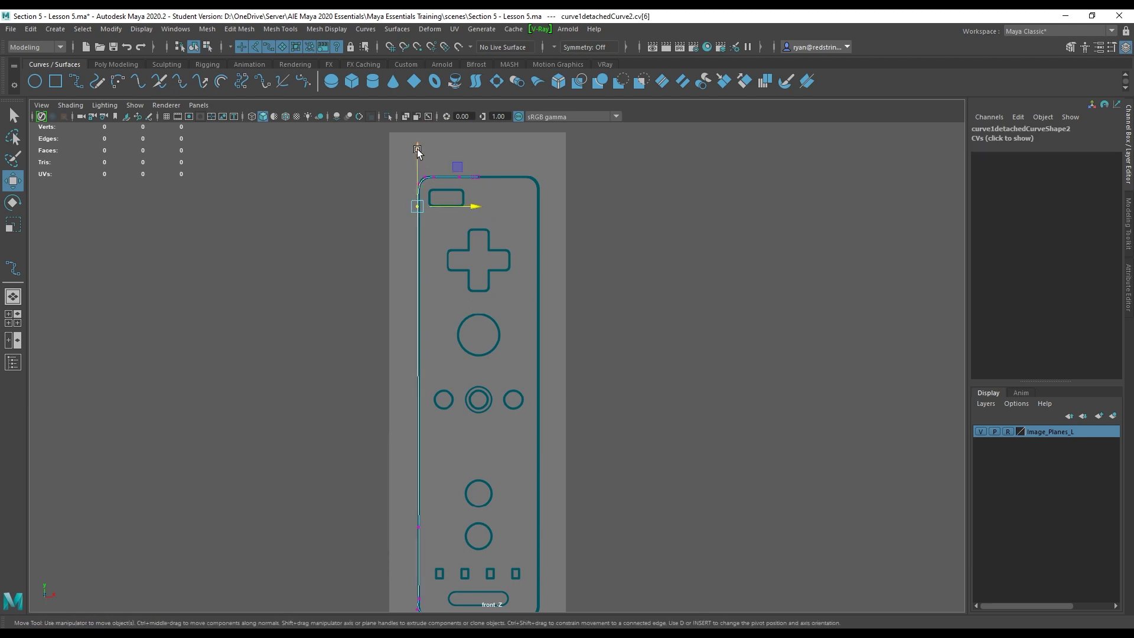
pyautogui.keyDown('alt'); pyautogui.moveTo(426, 325); pyautogui.dragTo(449, 140, button='middle'); pyautogui.keyUp('alt')
pyautogui.scroll(4, 523, 367)
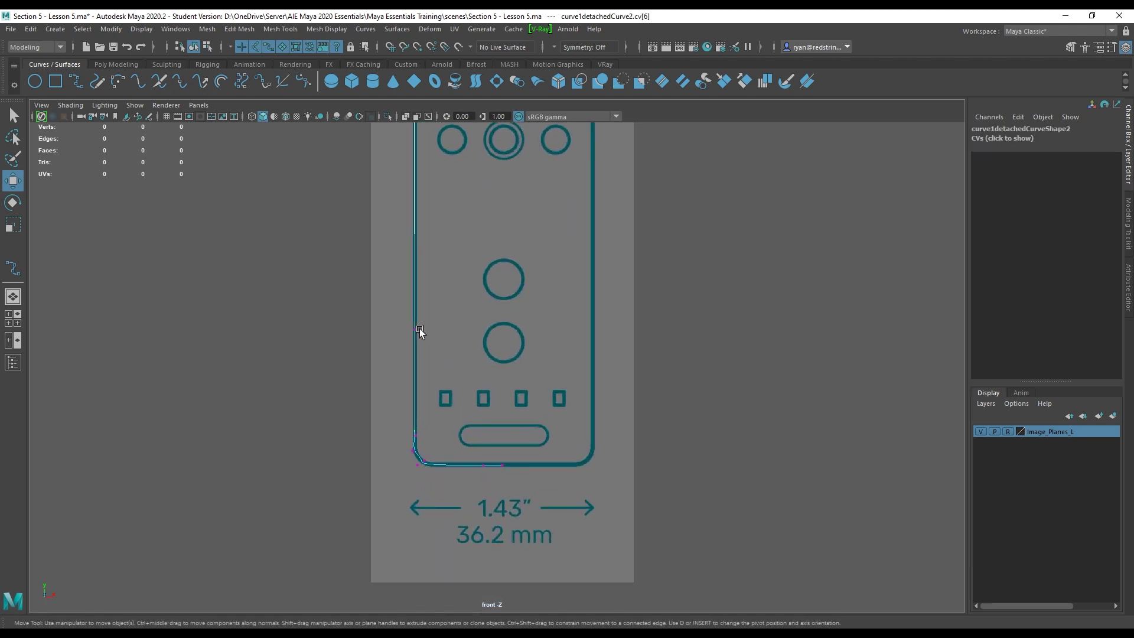
pyautogui.click(460, 356)
pyautogui.scroll(-4, 469, 307)
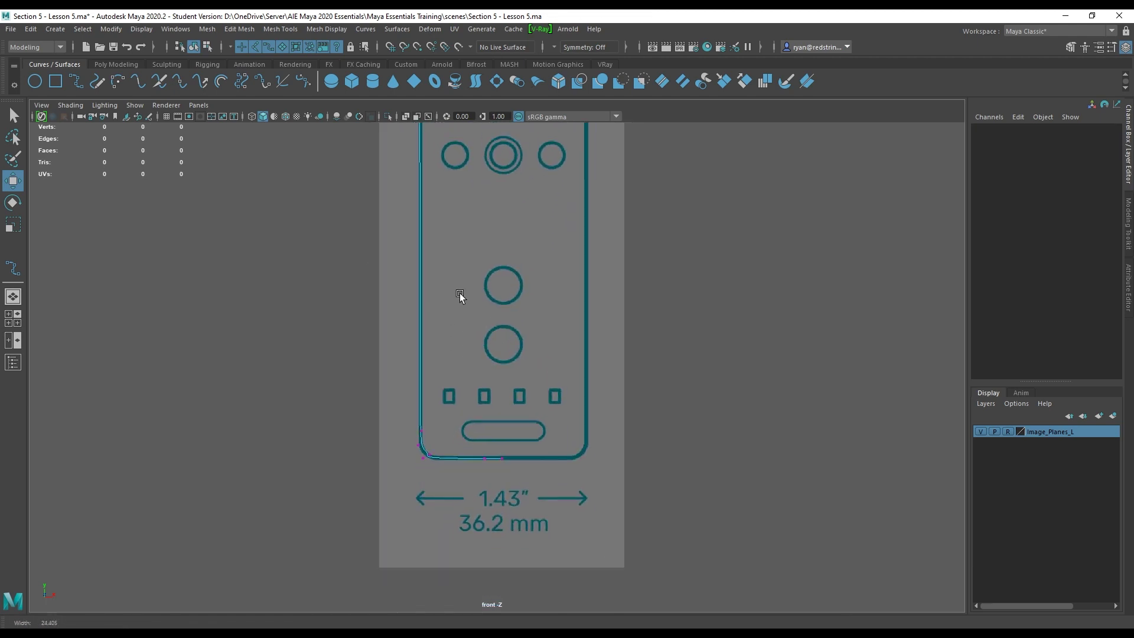
pyautogui.scroll(4, 469, 301)
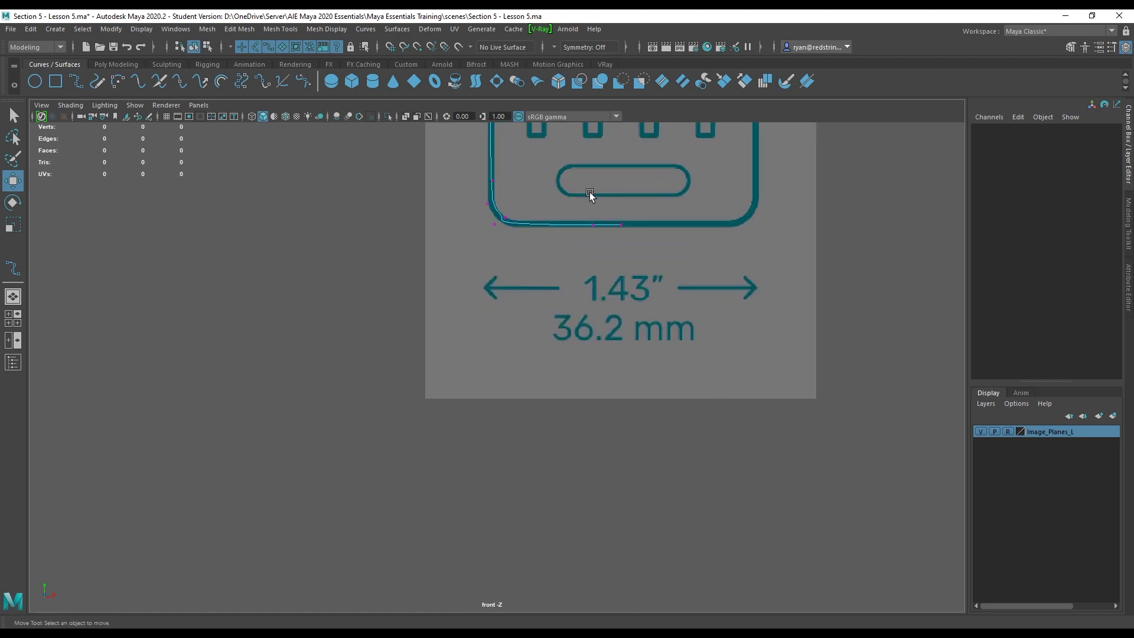
# Examine how the half outline follows the reference along the full length of the remote's left side.
pyautogui.keyDown('alt'); pyautogui.moveTo(589, 177); pyautogui.dragTo(590, 483, button='middle'); pyautogui.keyUp('alt')
pyautogui.keyDown('alt'); pyautogui.moveTo(579, 230); pyautogui.dragTo(553, 496, button='middle'); pyautogui.keyUp('alt')
pyautogui.keyDown('alt'); pyautogui.moveTo(553, 260); pyautogui.dragTo(550, 486, button='middle'); pyautogui.keyUp('alt')
pyautogui.keyDown('alt'); pyautogui.moveTo(538, 235); pyautogui.dragTo(534, 430, button='middle'); pyautogui.keyUp('alt')
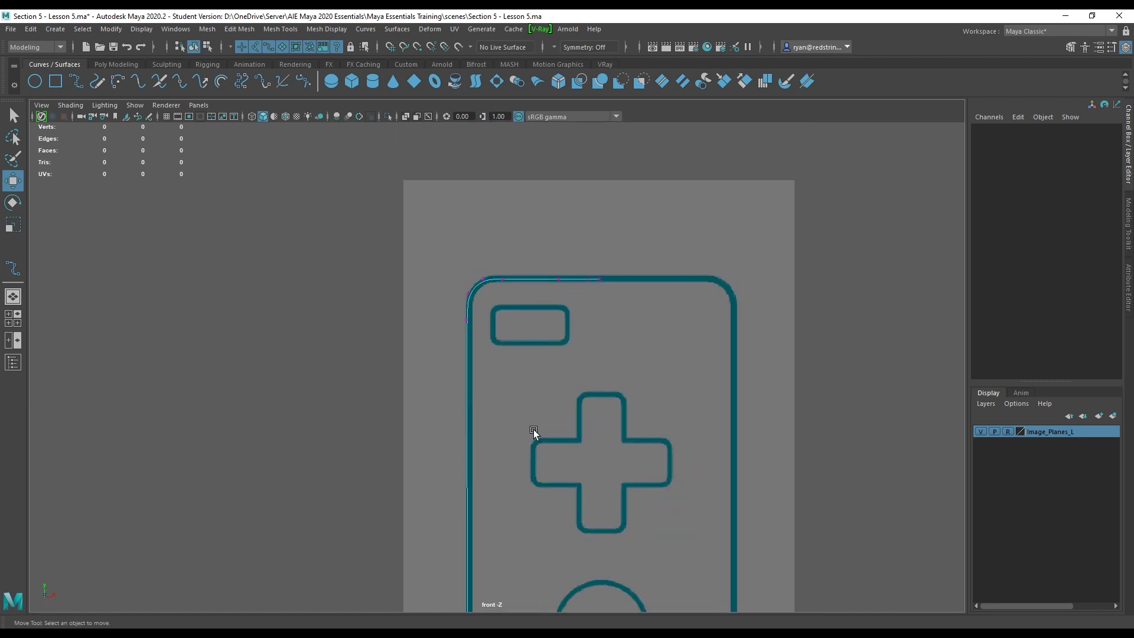
pyautogui.keyDown('alt'); pyautogui.moveTo(520, 477); pyautogui.dragTo(532, 228, button='middle'); pyautogui.keyUp('alt')
pyautogui.keyDown('alt'); pyautogui.moveTo(514, 538); pyautogui.dragTo(527, 192, button='middle'); pyautogui.keyUp('alt')
pyautogui.keyDown('alt'); pyautogui.moveTo(519, 602); pyautogui.dragTo(526, 260, button='middle'); pyautogui.keyUp('alt')
# Reshape the bottom-left corner by moving its side, corner and bottom control vertices until the curve bends smoothly along the reference.
pyautogui.keyDown('alt'); pyautogui.moveTo(526, 260); pyautogui.dragTo(714, 382, button='right'); pyautogui.keyUp('alt')
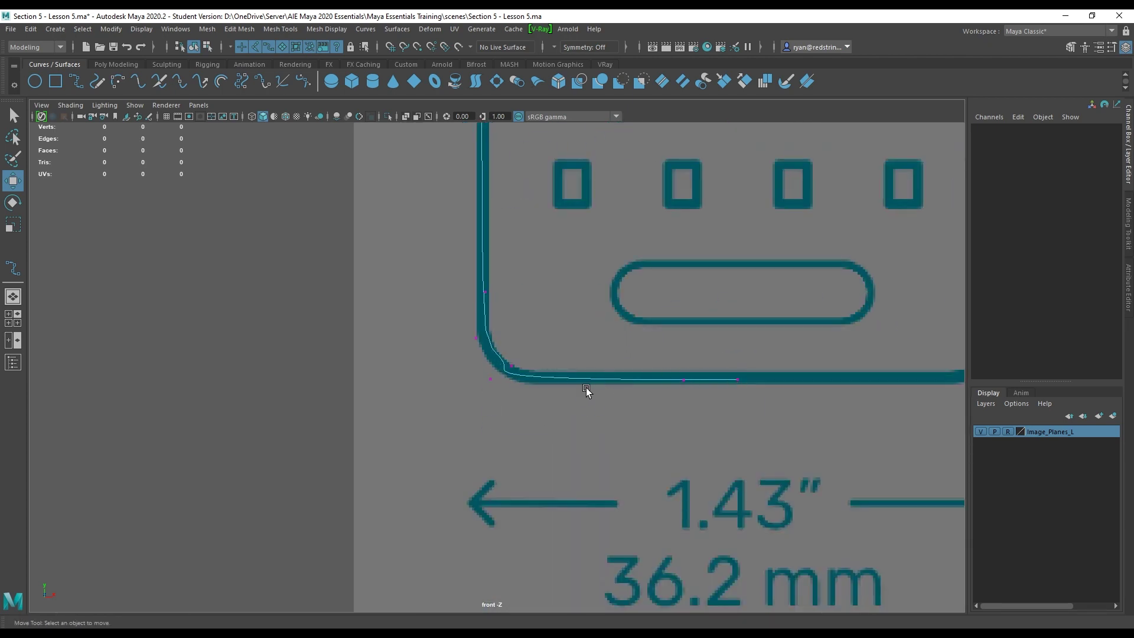
pyautogui.moveTo(470, 267); pyautogui.dragTo(482, 289)
pyautogui.click(476, 337)
pyautogui.moveTo(476, 337); pyautogui.dragTo(471, 333)
pyautogui.click(509, 362)
pyautogui.moveTo(512, 366); pyautogui.dragTo(487, 372)
pyautogui.moveTo(494, 381); pyautogui.dragTo(550, 381)
pyautogui.moveTo(458, 362); pyautogui.dragTo(485, 378)
pyautogui.moveTo(476, 370); pyautogui.dragTo(499, 364)
# Scale the three bottom-edge control vertices flat vertically so that they line up.
pyautogui.moveTo(775, 345); pyautogui.dragTo(516, 451)
pyautogui.press('r')
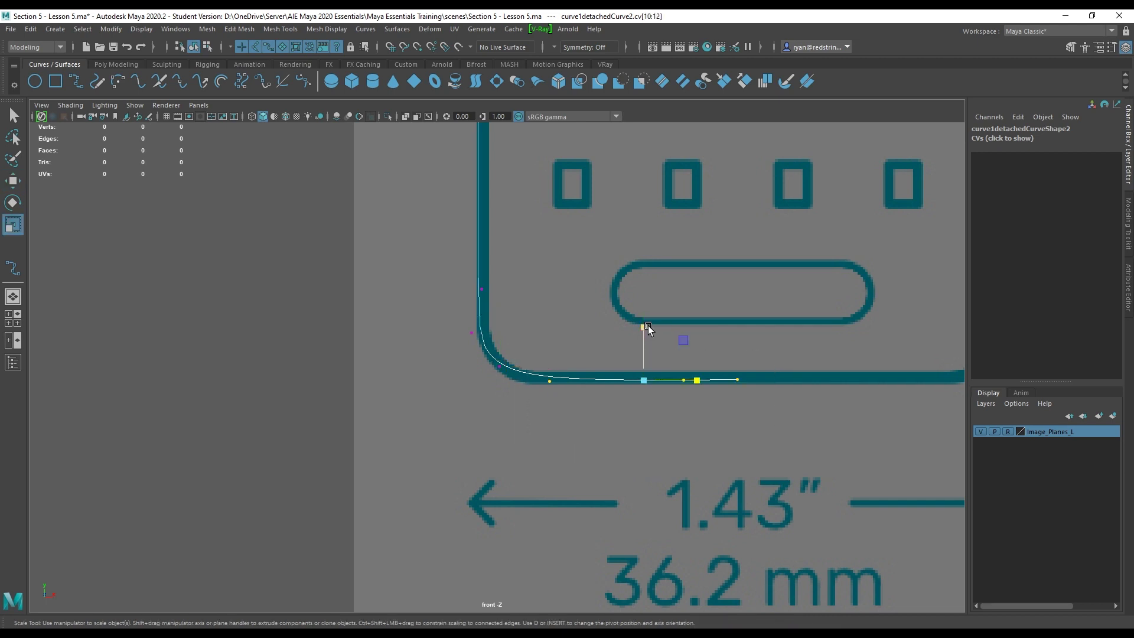
pyautogui.moveTo(643, 326); pyautogui.dragTo(645, 460)
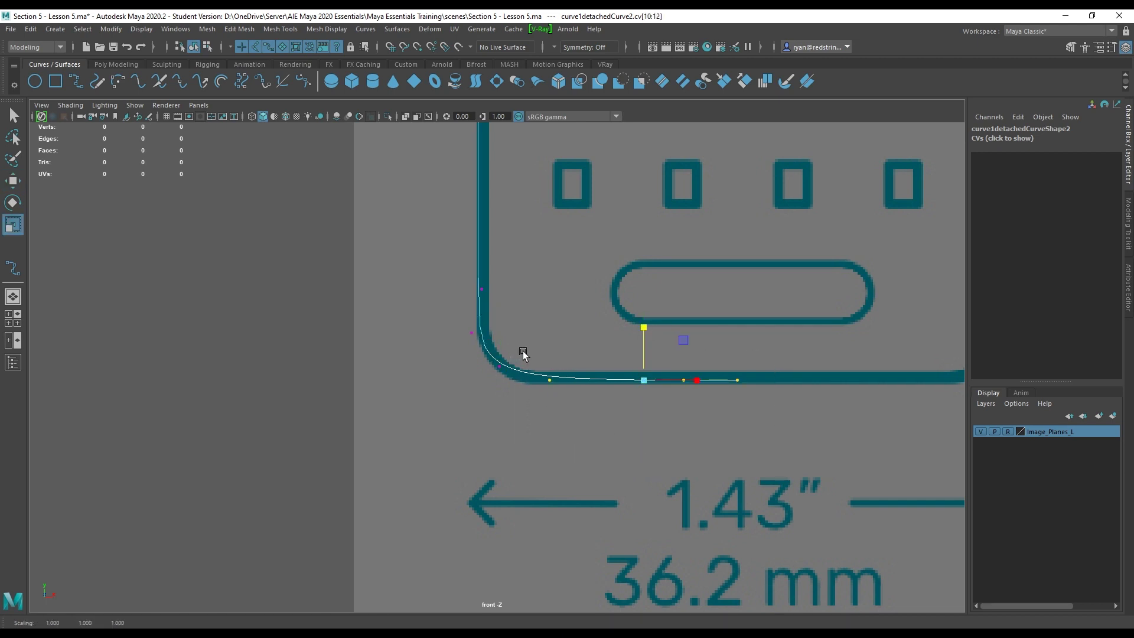
# Select the four control vertices at both ends of the straight left side and scale them flat horizontally into one vertical line.
pyautogui.moveTo(423, 243); pyautogui.dragTo(514, 353)
pyautogui.keyDown('alt'); pyautogui.moveTo(559, 274); pyautogui.dragTo(569, 471, button='middle'); pyautogui.keyUp('alt')
pyautogui.keyDown('alt'); pyautogui.moveTo(571, 147); pyautogui.dragTo(576, 458, button='middle'); pyautogui.keyUp('alt')
pyautogui.keyDown('shift'); pyautogui.moveTo(483, 211); pyautogui.dragTo(514, 302); pyautogui.keyUp('shift')
pyautogui.scroll(-8, 513, 298)
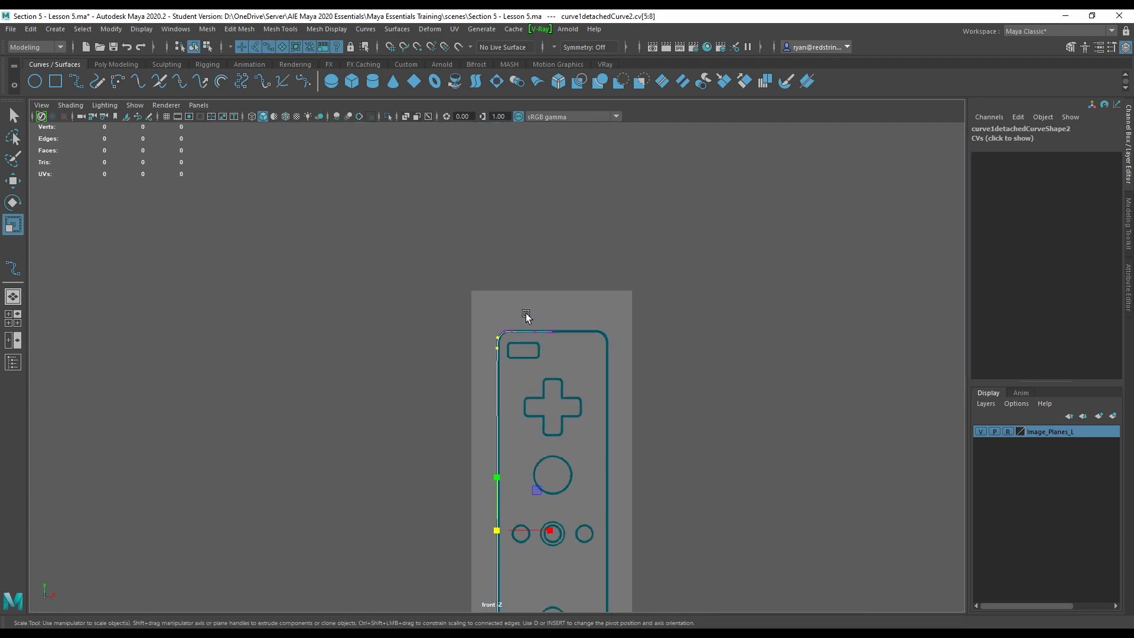
pyautogui.keyDown('alt'); pyautogui.moveTo(531, 445); pyautogui.dragTo(560, 350, button='middle'); pyautogui.keyUp('alt')
pyautogui.moveTo(578, 435); pyautogui.dragTo(475, 429)
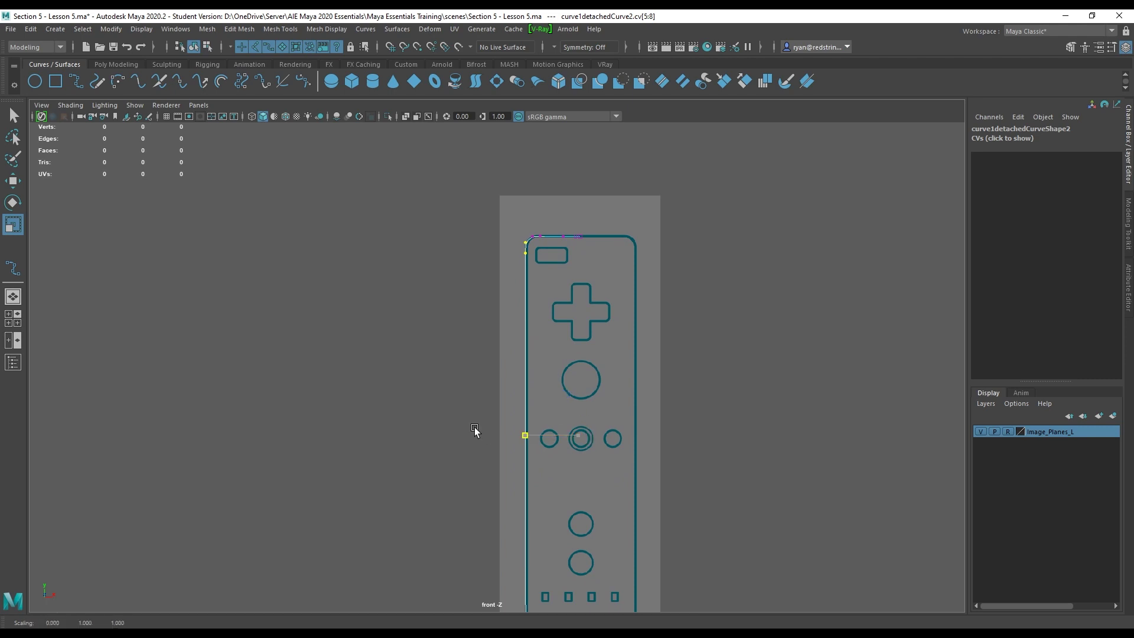
# Nudge the four aligned side vertices slightly right, onto the reference's left edge line.
pyautogui.keyDown('alt'); pyautogui.moveTo(542, 441); pyautogui.dragTo(516, 212, button='middle'); pyautogui.keyUp('alt')
pyautogui.keyDown('alt'); pyautogui.moveTo(476, 230); pyautogui.dragTo(593, 259, button='right'); pyautogui.keyUp('alt')
pyautogui.press('w')
pyautogui.keyDown('alt'); pyautogui.moveTo(593, 258); pyautogui.dragTo(603, 459, button='middle'); pyautogui.keyUp('alt')
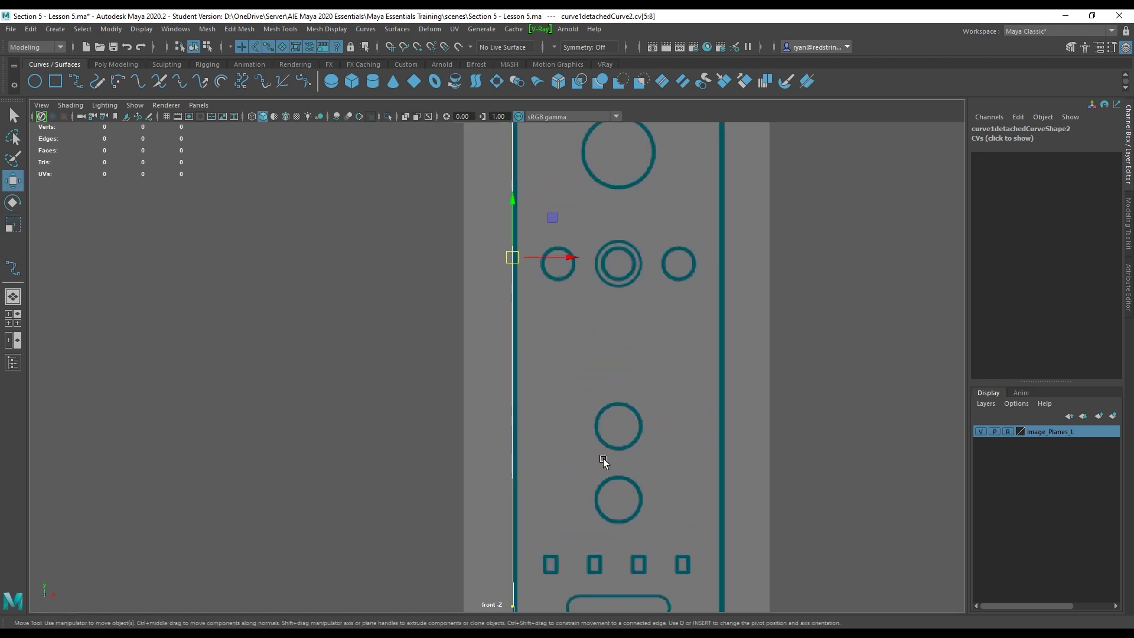
pyautogui.keyDown('alt'); pyautogui.moveTo(580, 402); pyautogui.dragTo(595, 121, button='middle'); pyautogui.keyUp('alt')
pyautogui.keyDown('alt'); pyautogui.moveTo(567, 278); pyautogui.dragTo(567, 233, button='middle'); pyautogui.keyUp('alt')
pyautogui.keyDown('alt'); pyautogui.moveTo(567, 234); pyautogui.dragTo(739, 162, button='right'); pyautogui.keyUp('alt')
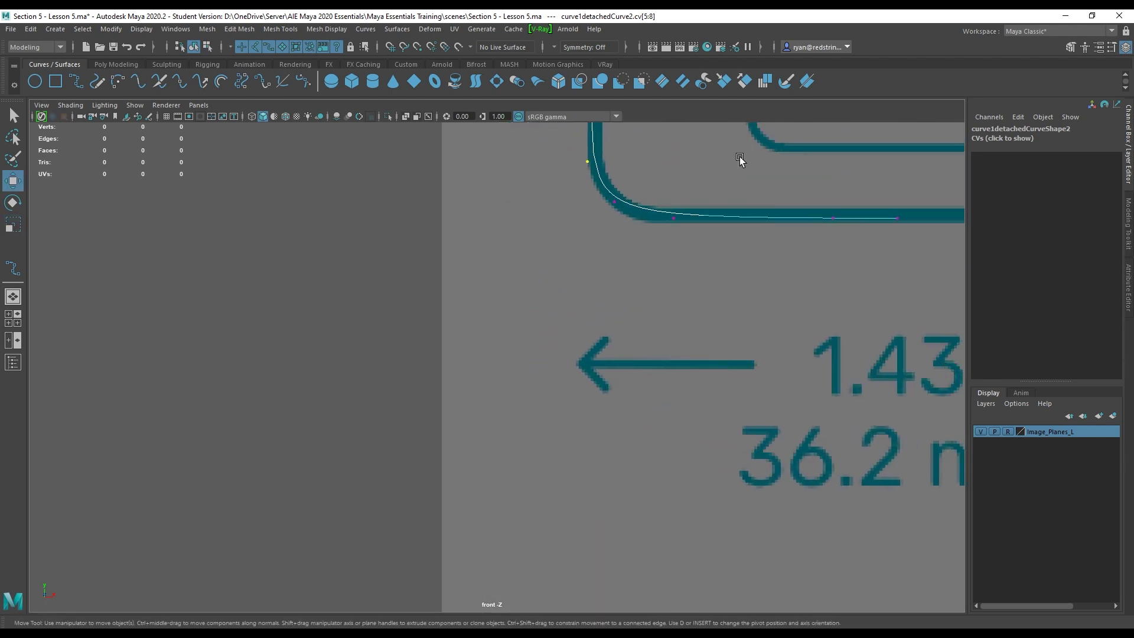
pyautogui.keyDown('alt'); pyautogui.moveTo(739, 162); pyautogui.dragTo(654, 378, button='middle'); pyautogui.keyUp('alt')
pyautogui.moveTo(584, 323); pyautogui.dragTo(590, 325, button='middle')
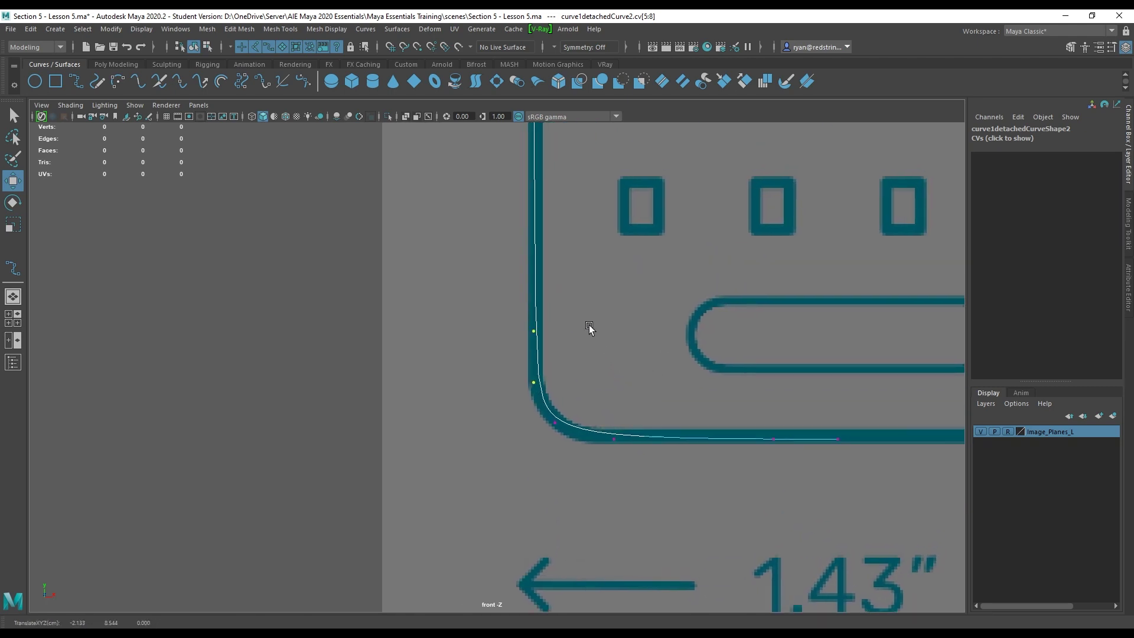
# Pull the bottom-left corner vertex outward and nudge the bottom-edge vertices up onto the reference line.
pyautogui.click(556, 421)
pyautogui.moveTo(595, 385); pyautogui.dragTo(590, 392, button='middle')
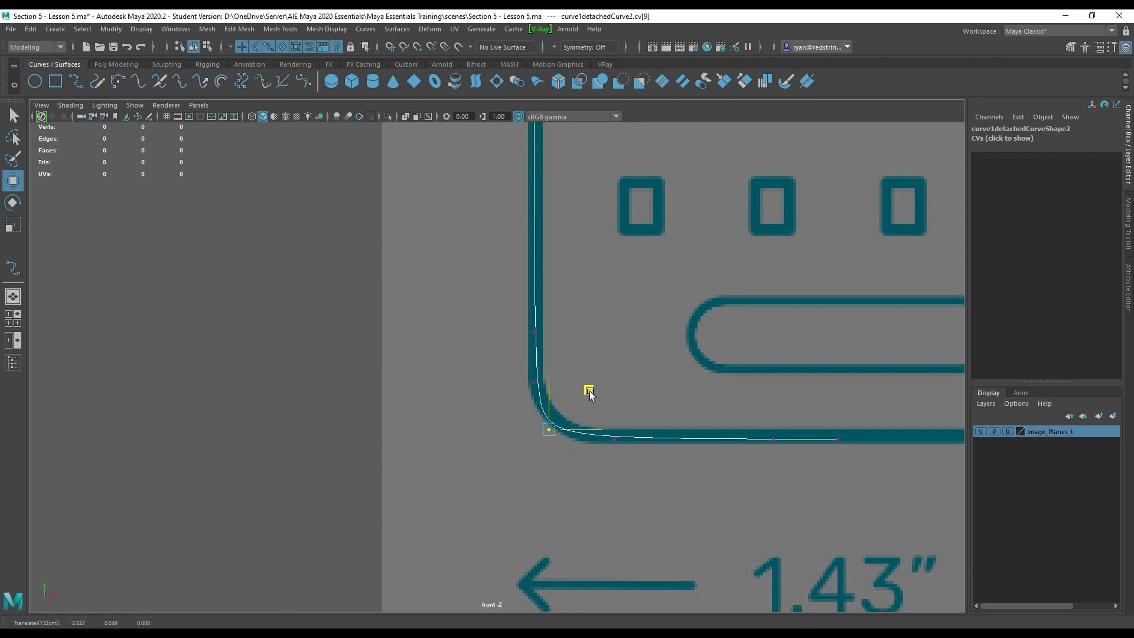
pyautogui.moveTo(876, 414); pyautogui.dragTo(611, 461)
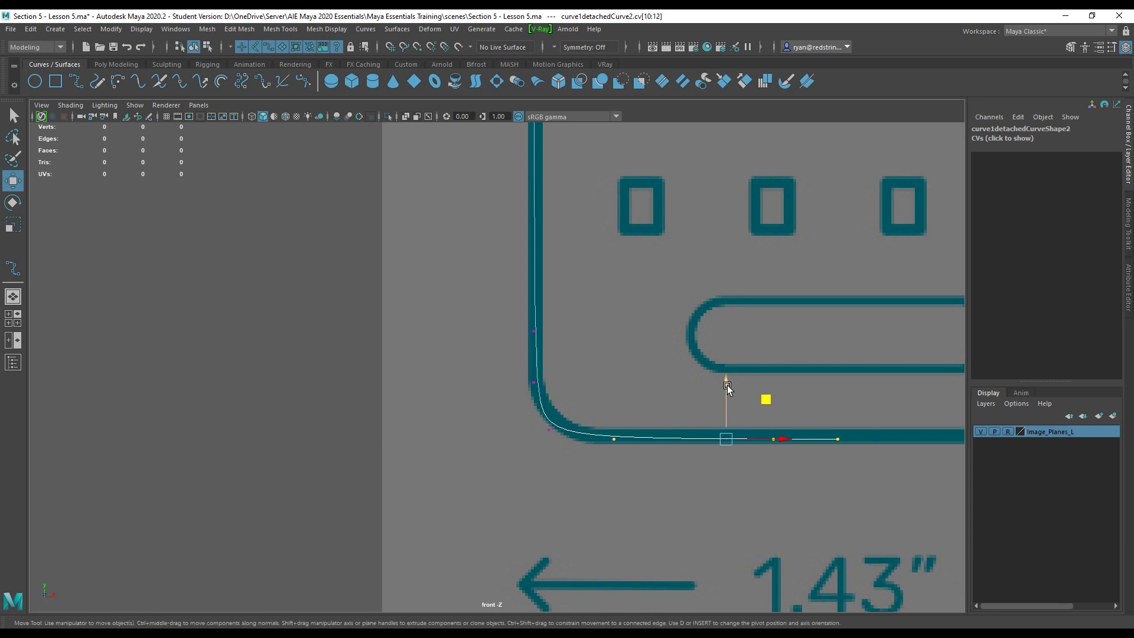
pyautogui.moveTo(865, 390); pyautogui.dragTo(730, 455)
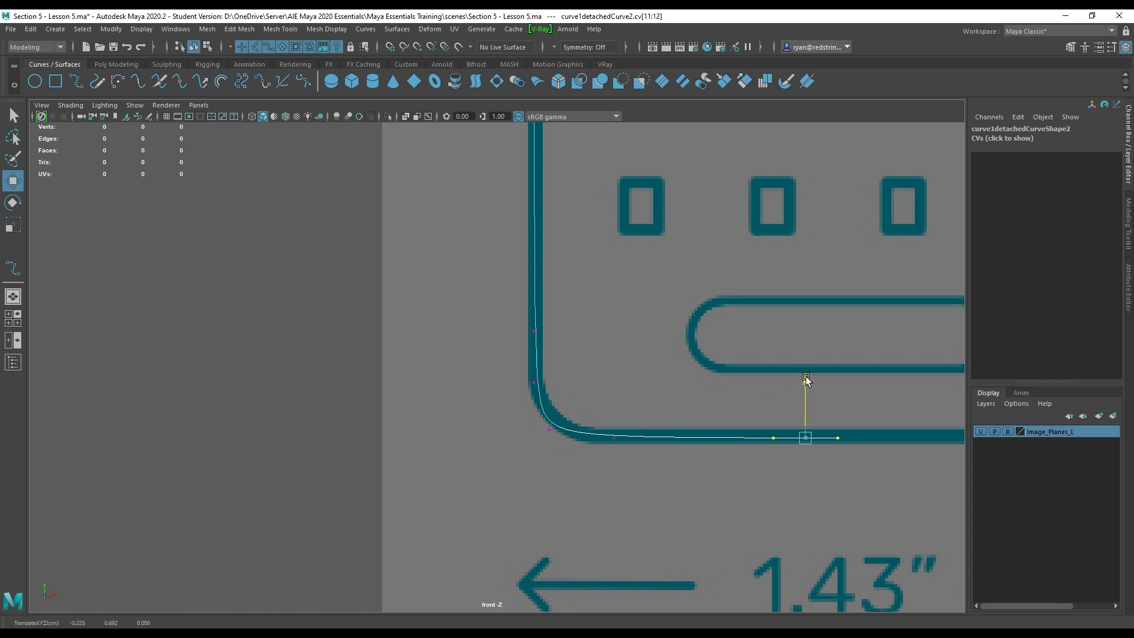
pyautogui.moveTo(807, 381); pyautogui.dragTo(807, 378)
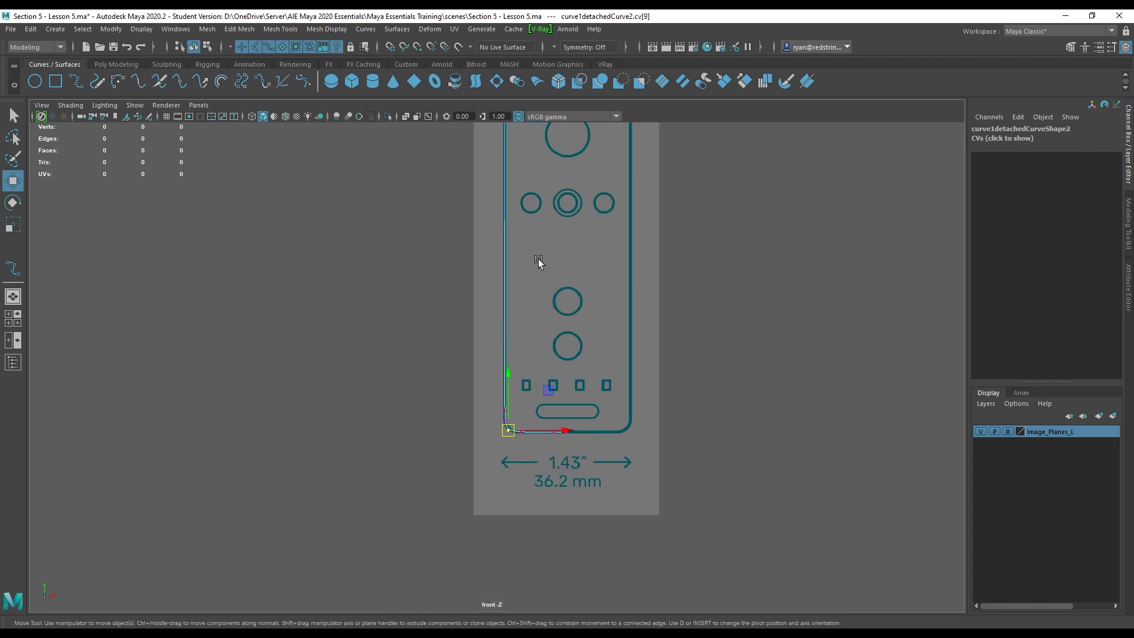
# Leave control vertex editing, reselect the half outline and switch it to curve point selection.
pyautogui.scroll(6, 535, 545)
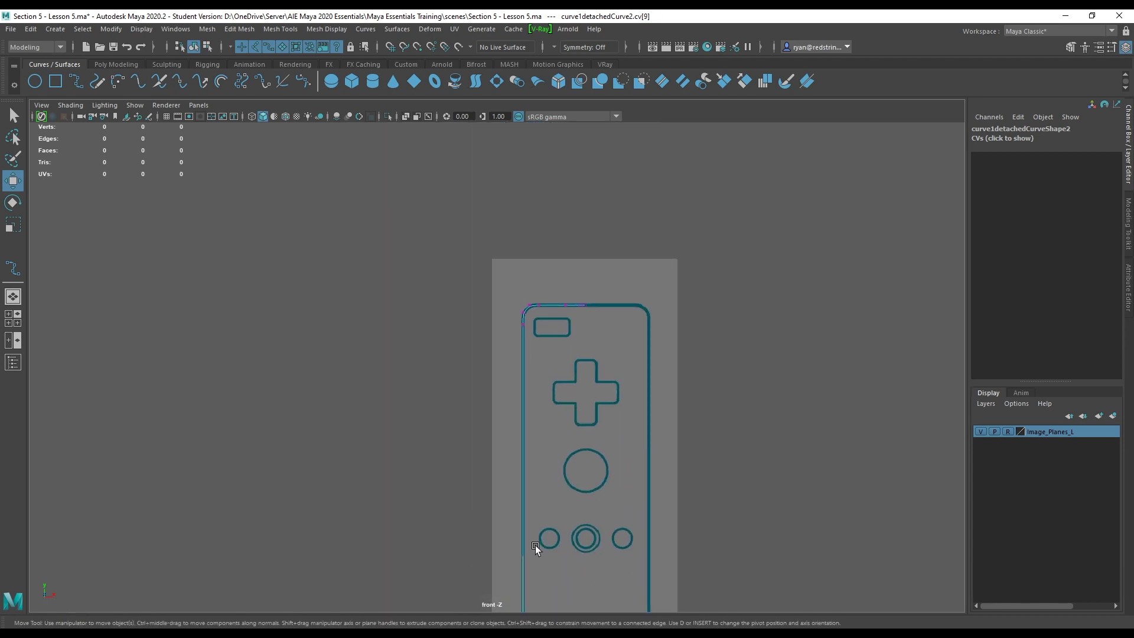
pyautogui.keyDown('alt'); pyautogui.moveTo(647, 578); pyautogui.dragTo(664, 227, button='middle'); pyautogui.keyUp('alt')
pyautogui.click(650, 461)
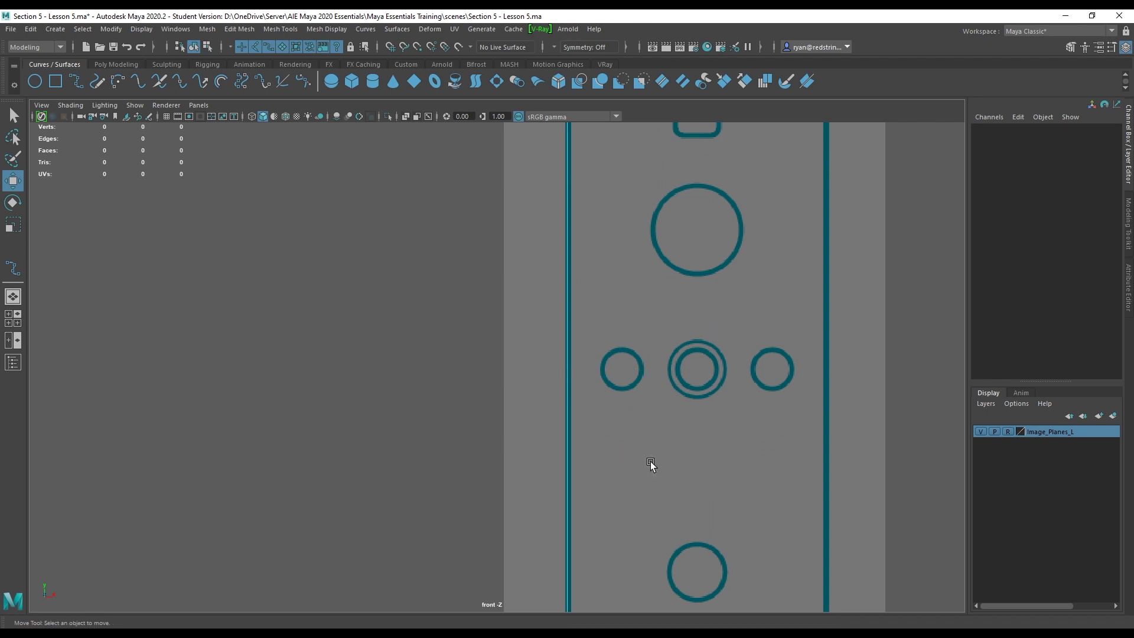
pyautogui.keyDown('alt'); pyautogui.moveTo(602, 240); pyautogui.dragTo(599, 444, button='right'); pyautogui.keyUp('alt')
pyautogui.keyDown('alt'); pyautogui.moveTo(599, 442); pyautogui.dragTo(598, 448, button='middle'); pyautogui.keyUp('alt')
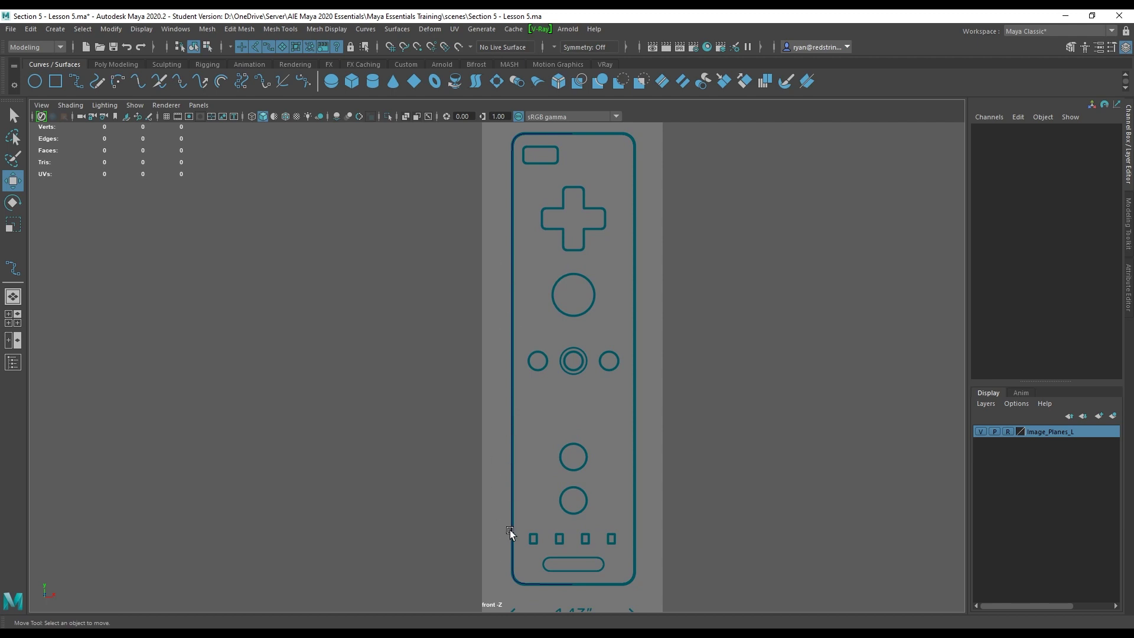
pyautogui.click(512, 272)
pyautogui.rightClick(546, 237)
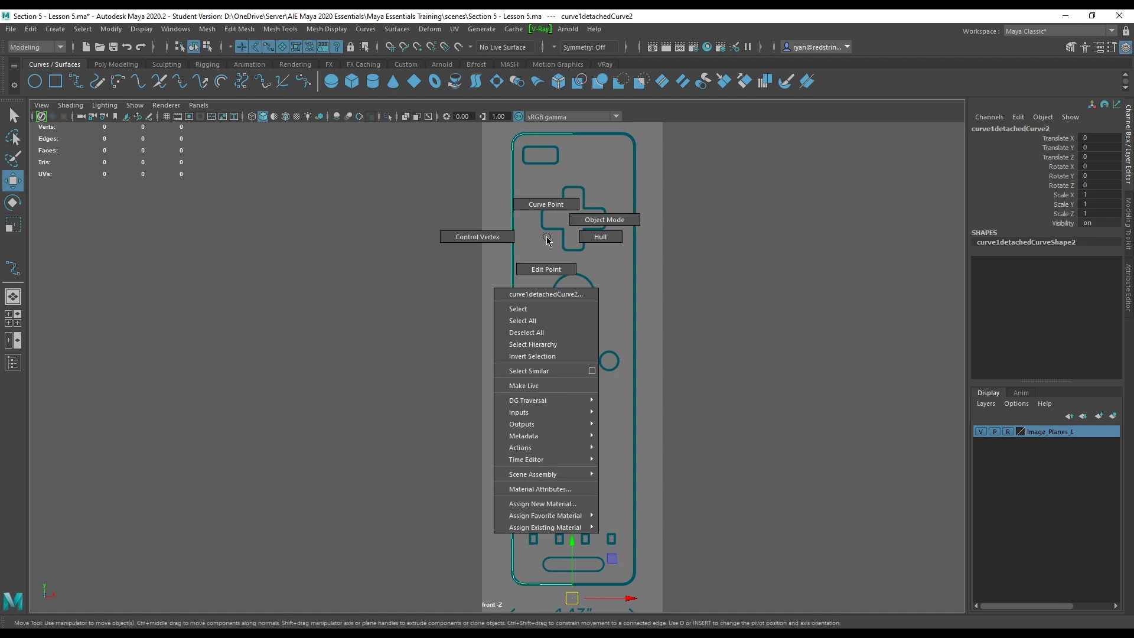
pyautogui.click(544, 204)
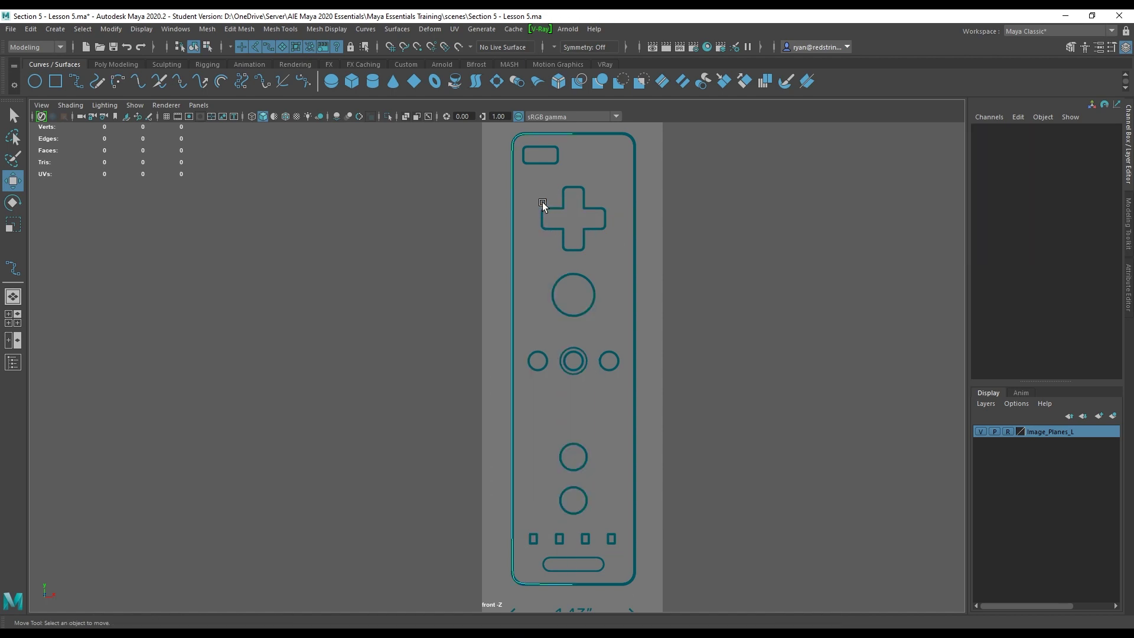
# Insert knots at two curve points on the half outline's straight left side, one in its upper part and one in its lower part.
pyautogui.click(364, 29)
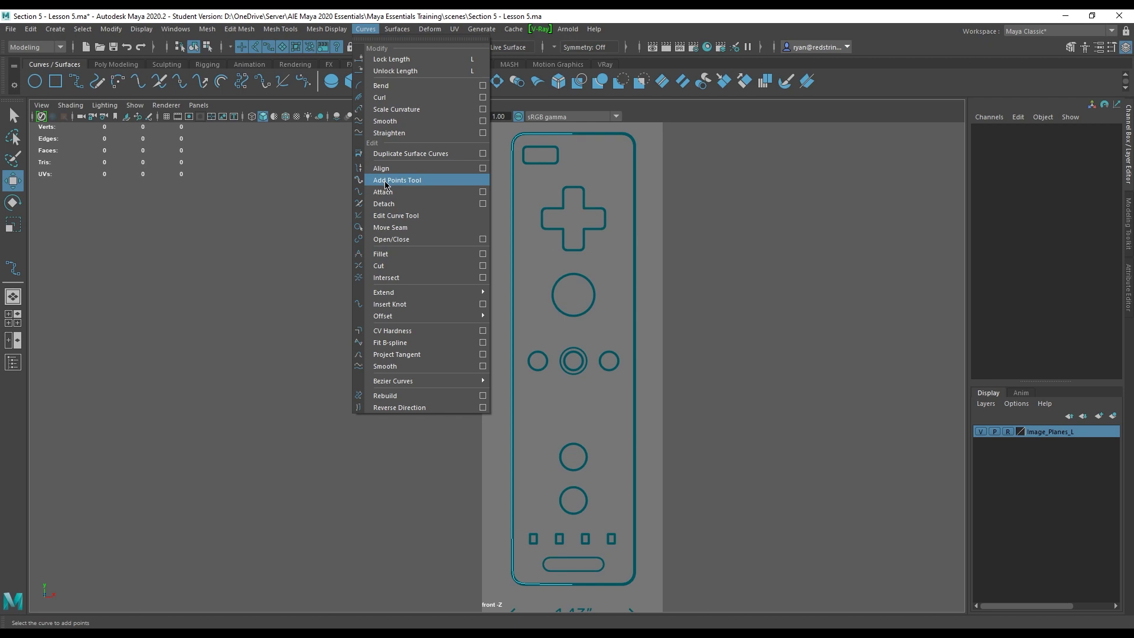
pyautogui.click(418, 305)
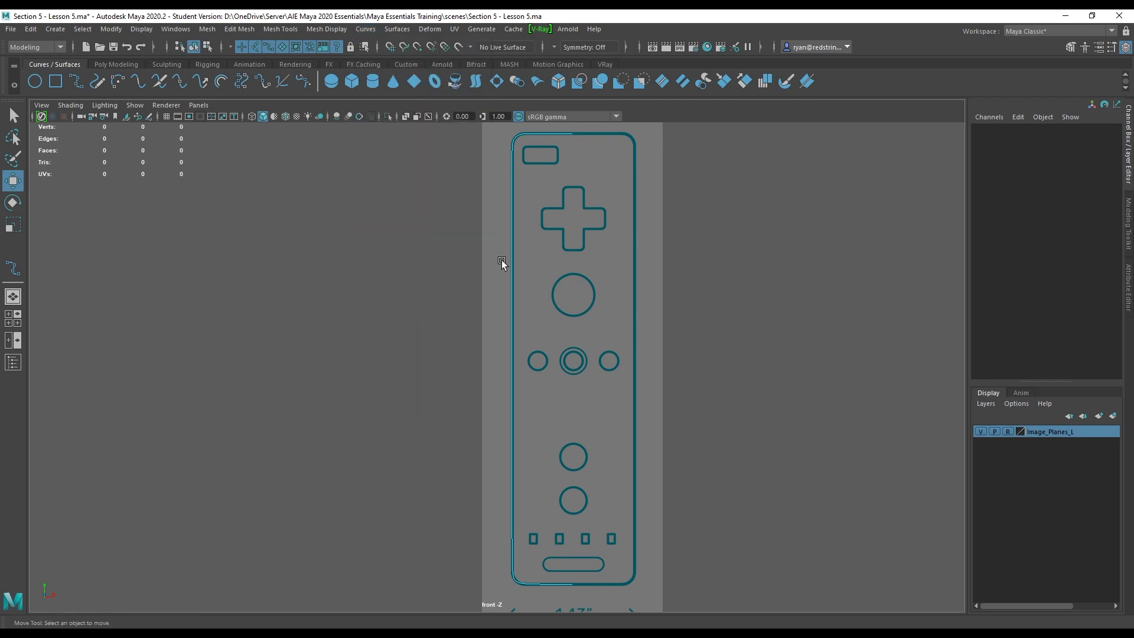
pyautogui.click(512, 241)
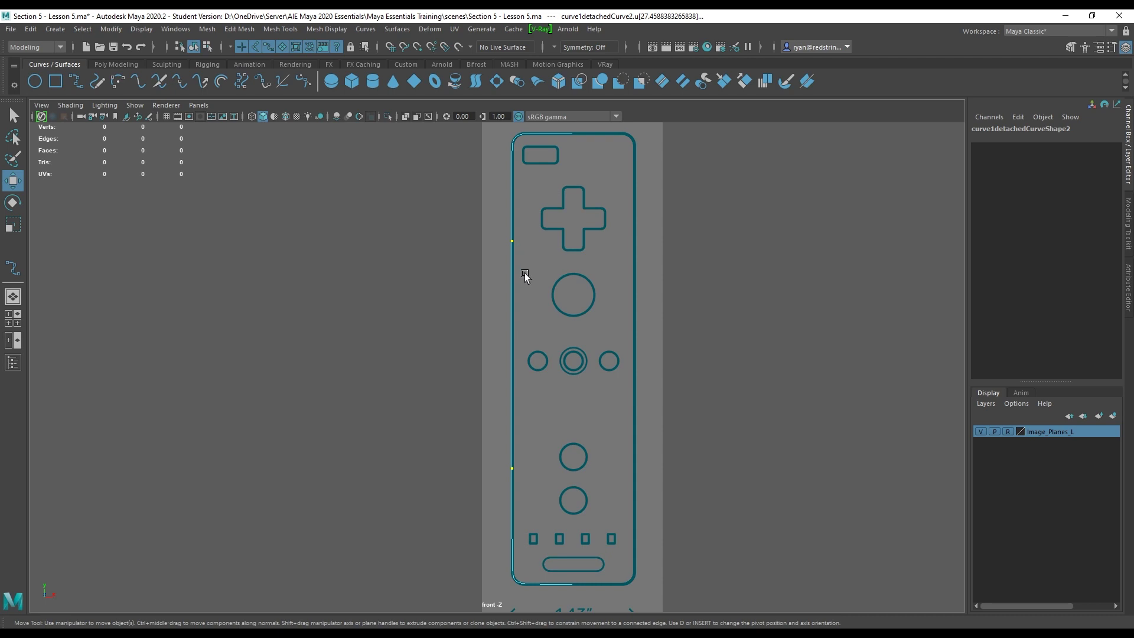
pyautogui.click(511, 220)
pyautogui.click(512, 240)
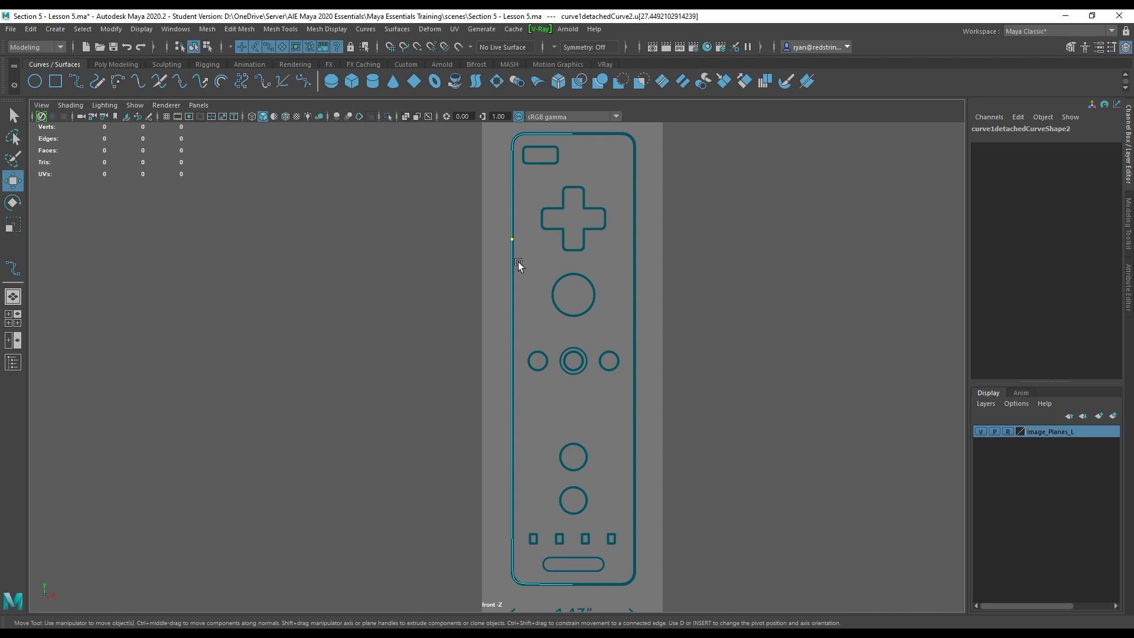
pyautogui.keyDown('shift'); pyautogui.click(511, 470); pyautogui.keyUp('shift')
pyautogui.click(364, 29)
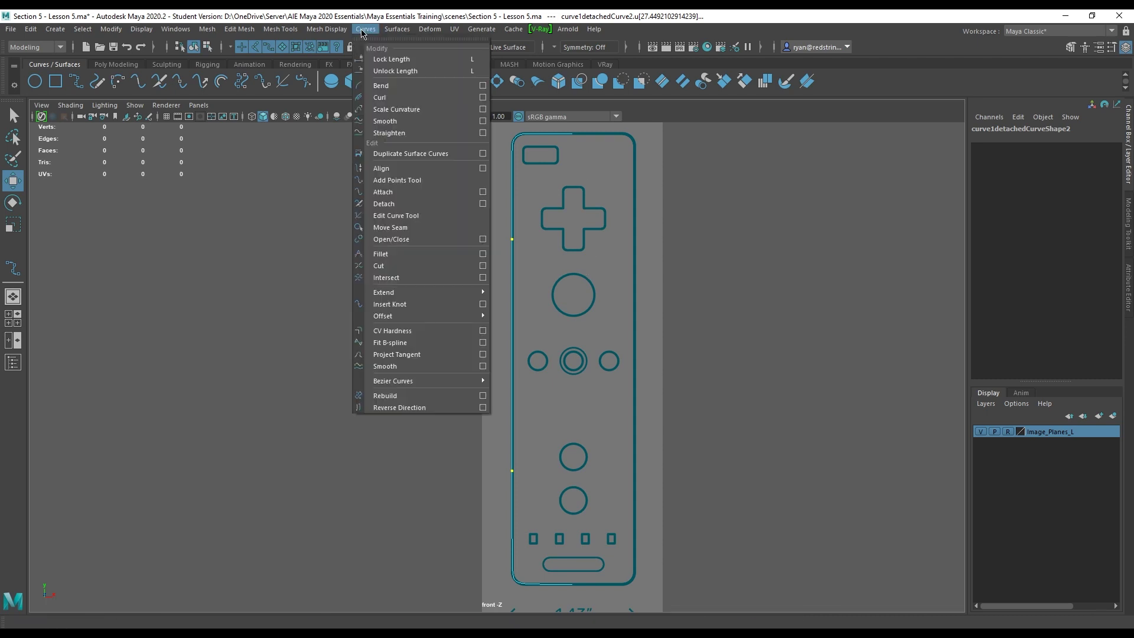
pyautogui.click(422, 305)
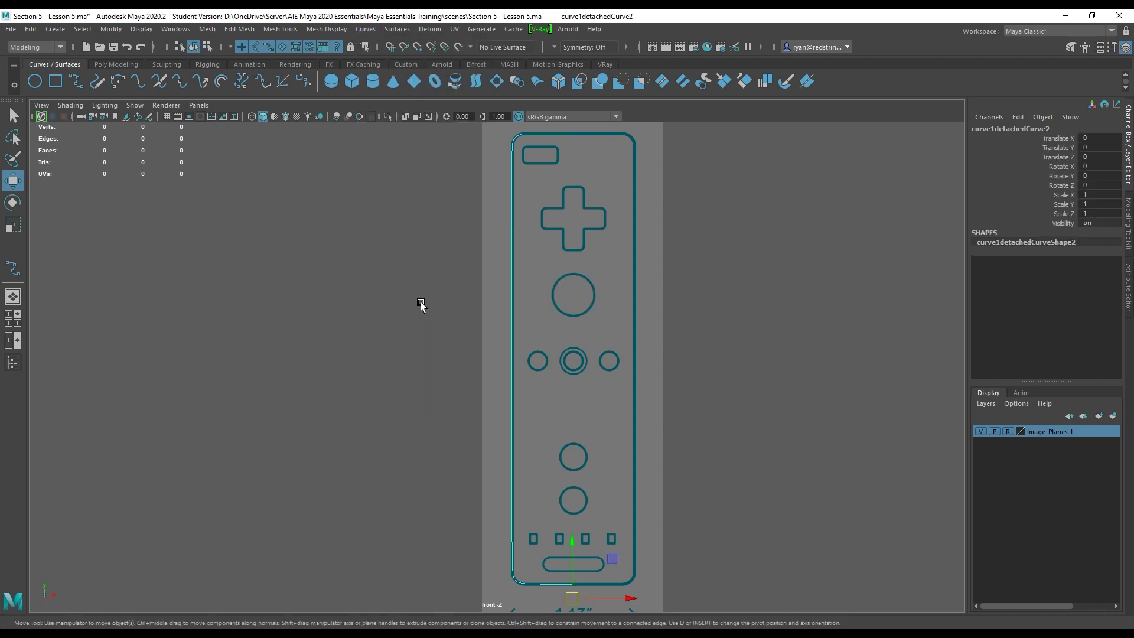
# Switch the half outline to control vertex editing and select the two middle vertices on its straight left side.
pyautogui.click(530, 279)
pyautogui.moveTo(502, 245); pyautogui.dragTo(531, 260)
pyautogui.moveTo(558, 258); pyautogui.dragTo(493, 247, button='right')
pyautogui.moveTo(463, 248); pyautogui.dragTo(529, 418)
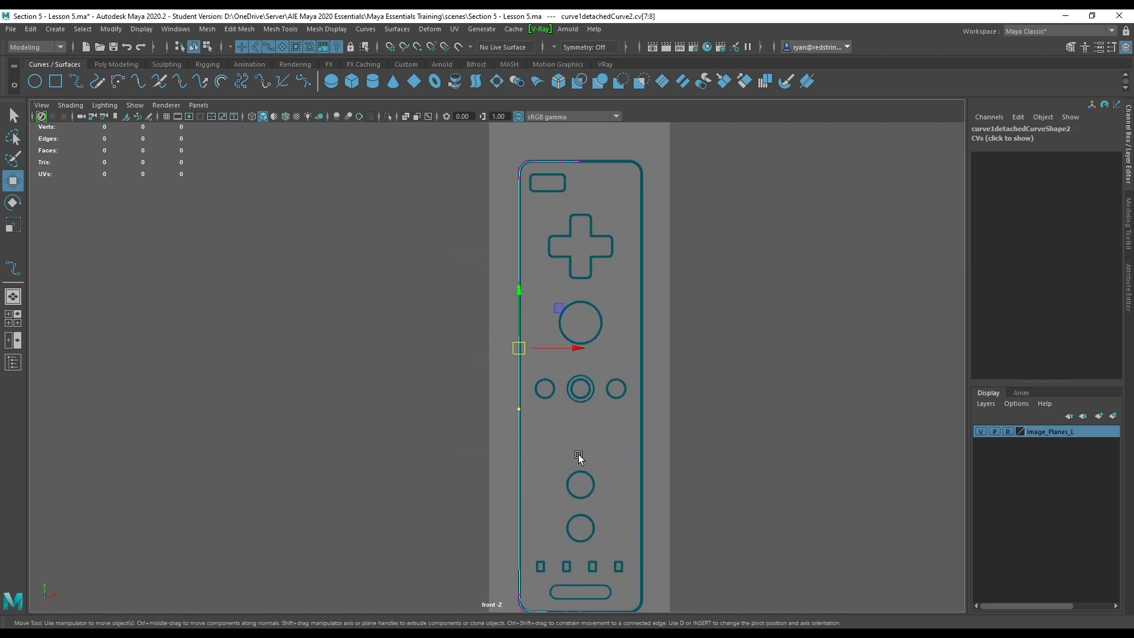
pyautogui.scroll(5, 582, 424)
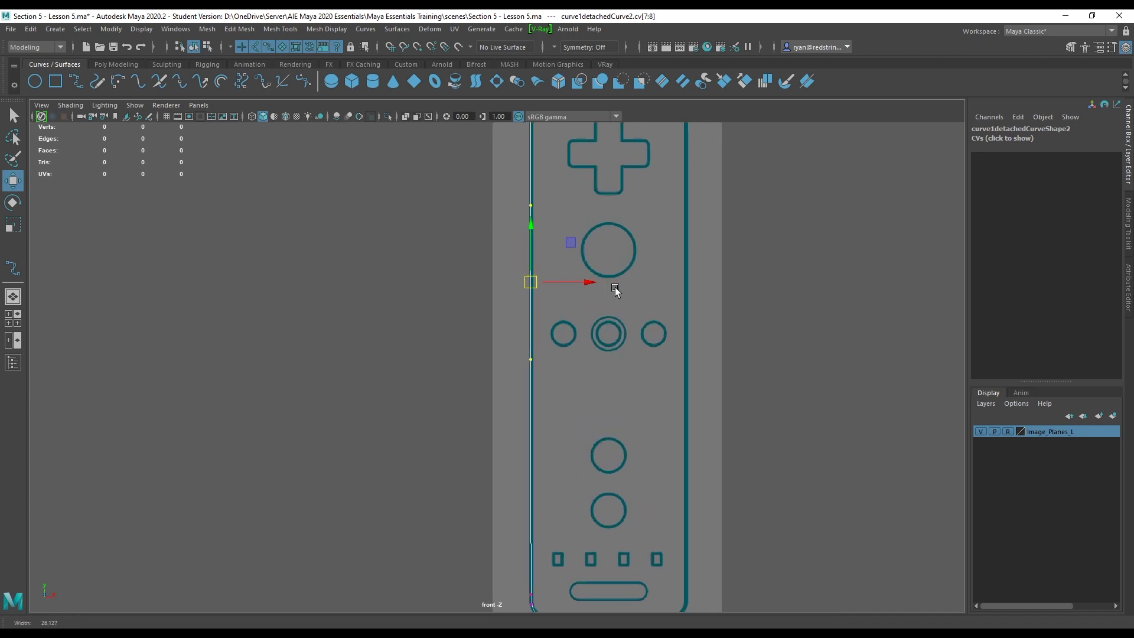
pyautogui.moveTo(573, 358); pyautogui.dragTo(569, 357)
pyautogui.keyDown('alt'); pyautogui.moveTo(570, 448); pyautogui.dragTo(585, 143, button='middle'); pyautogui.keyUp('alt')
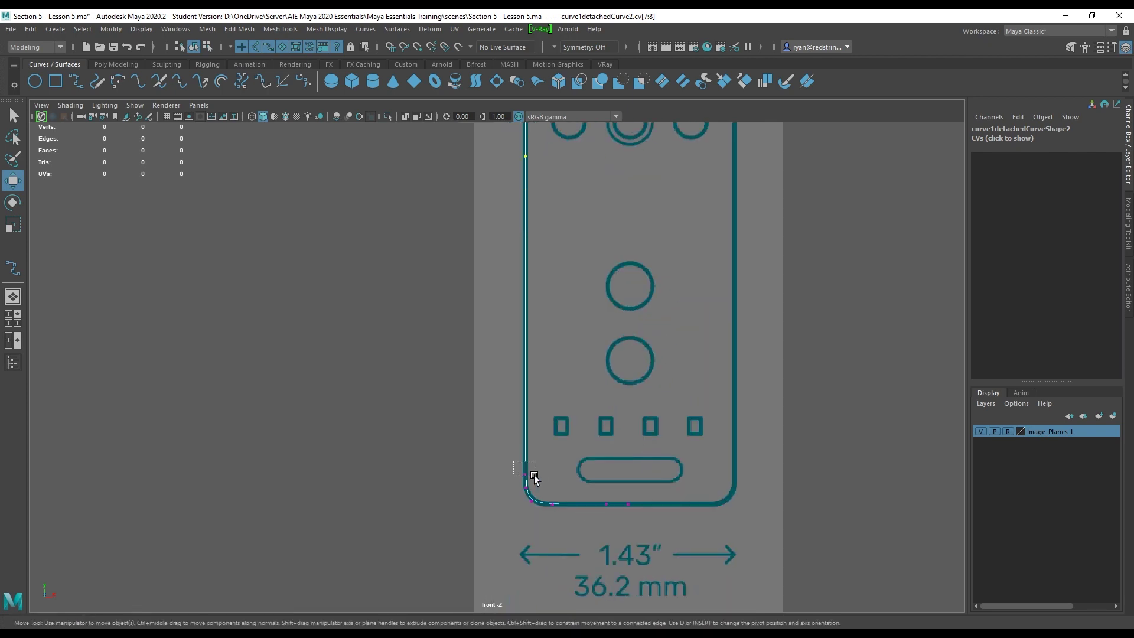
# Lower the two side vertices above the bottom-left corner and scale them flat horizontally into one vertical line.
pyautogui.moveTo(535, 477); pyautogui.dragTo(535, 477)
pyautogui.moveTo(525, 420)
pyautogui.mouseDown()
pyautogui.moveTo(525, 397)
pyautogui.moveTo(527, 427)
pyautogui.mouseUp()
pyautogui.keyDown('alt'); pyautogui.moveTo(482, 372); pyautogui.dragTo(493, 294, button='middle'); pyautogui.keyUp('alt')
pyautogui.keyDown('alt'); pyautogui.moveTo(494, 294); pyautogui.dragTo(692, 447, button='right'); pyautogui.keyUp('alt')
pyautogui.keyDown('alt'); pyautogui.moveTo(693, 446); pyautogui.dragTo(639, 407, button='middle'); pyautogui.keyUp('alt')
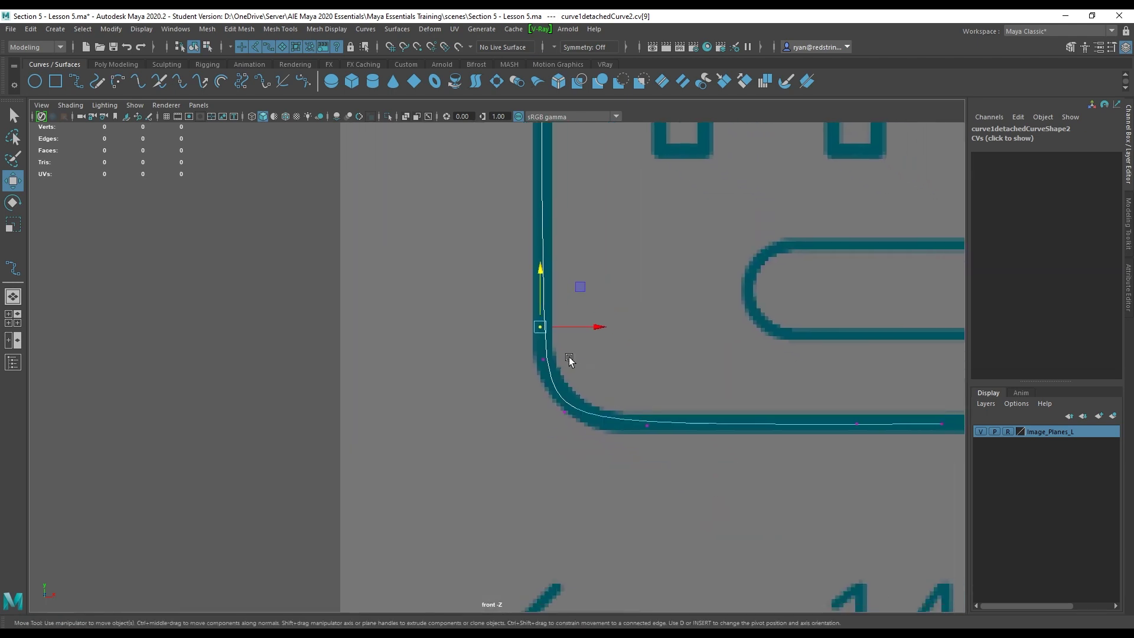
pyautogui.moveTo(553, 353); pyautogui.dragTo(540, 374)
pyautogui.moveTo(526, 313); pyautogui.dragTo(552, 390)
pyautogui.press('r')
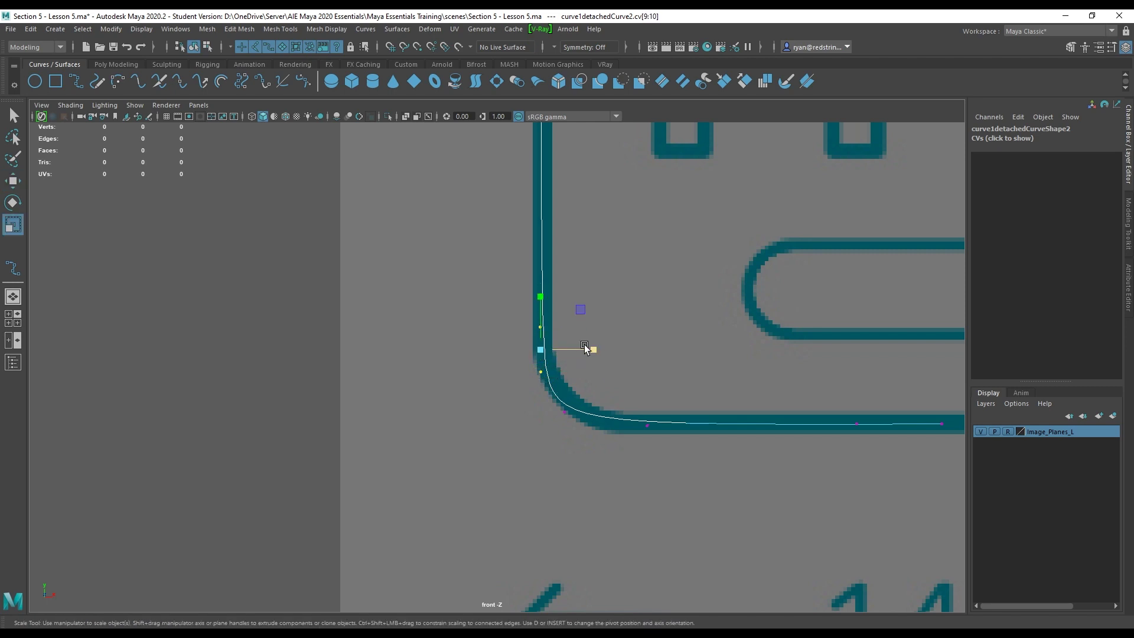
pyautogui.moveTo(588, 348); pyautogui.dragTo(543, 349)
# Add the remaining left side vertices up to the top-left corner to the selection and scale all six flat horizontally.
pyautogui.keyDown('alt'); pyautogui.moveTo(544, 350); pyautogui.dragTo(413, 266, button='right'); pyautogui.keyUp('alt')
pyautogui.keyDown('alt'); pyautogui.moveTo(574, 283); pyautogui.dragTo(591, 452, button='middle'); pyautogui.keyUp('alt')
pyautogui.keyDown('shift'); pyautogui.moveTo(487, 261); pyautogui.dragTo(545, 440); pyautogui.keyUp('shift')
pyautogui.keyDown('alt'); pyautogui.moveTo(550, 187); pyautogui.dragTo(581, 419, button='middle'); pyautogui.keyUp('alt')
pyautogui.keyDown('alt'); pyautogui.moveTo(582, 419); pyautogui.dragTo(601, 490, button='right'); pyautogui.keyUp('alt')
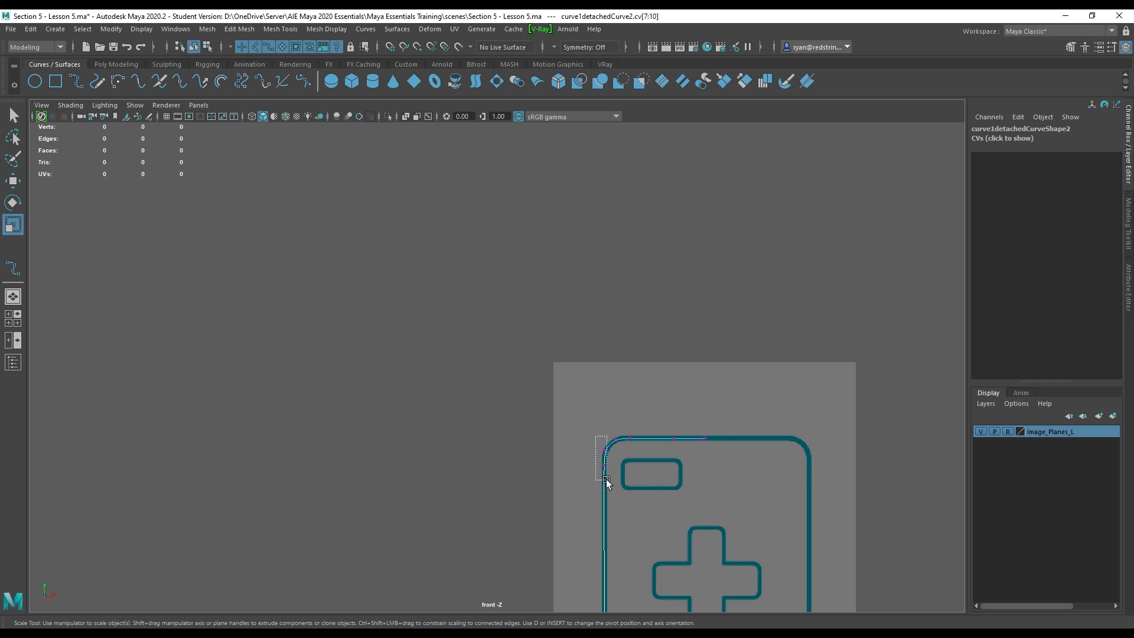
pyautogui.keyDown('shift'); pyautogui.moveTo(606, 480); pyautogui.dragTo(606, 479); pyautogui.keyUp('shift')
pyautogui.keyDown('alt'); pyautogui.moveTo(642, 558); pyautogui.dragTo(582, 309, button='middle'); pyautogui.keyUp('alt')
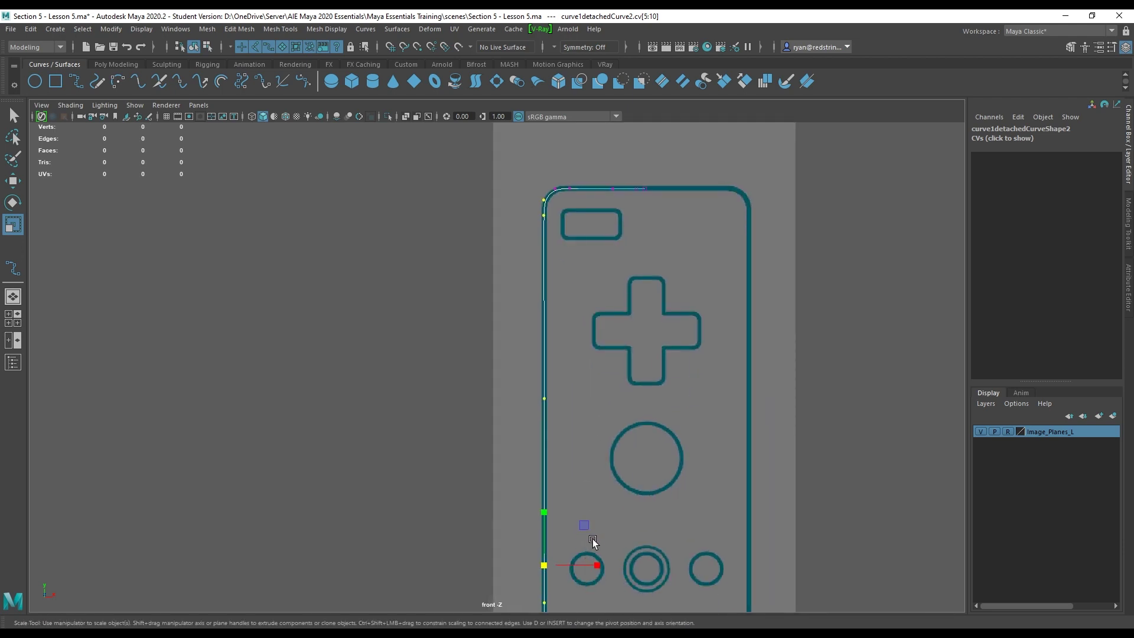
pyautogui.click(597, 565)
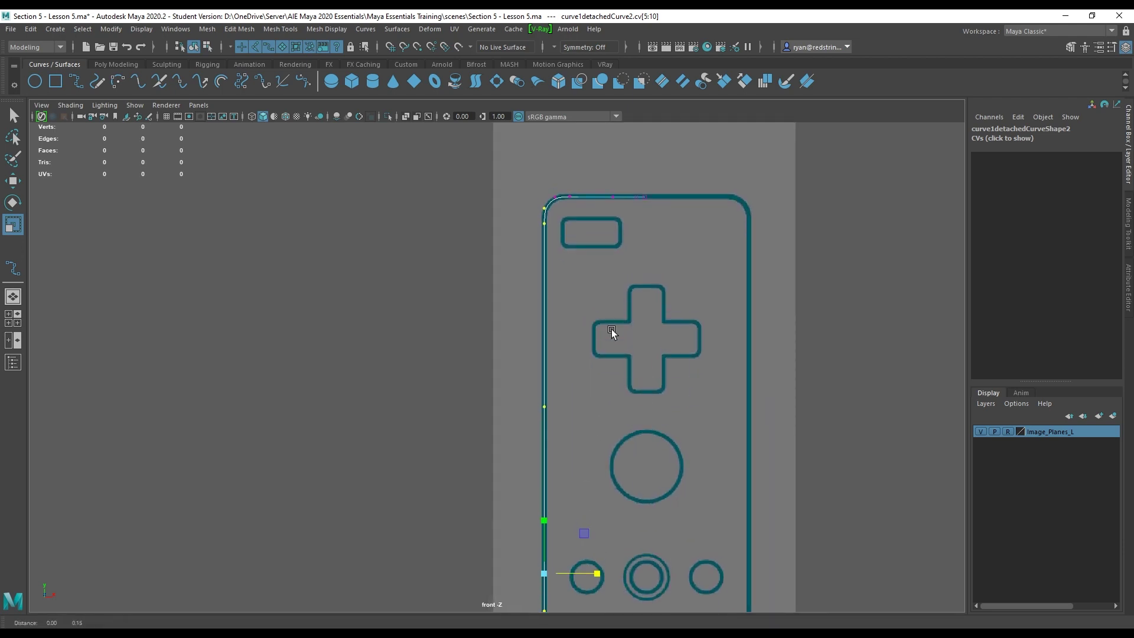
# Select the five top-edge control vertices and scale them flat vertically into one horizontal line.
pyautogui.scroll(5, 612, 329)
pyautogui.moveTo(815, 222); pyautogui.dragTo(523, 324)
pyautogui.click(647, 252)
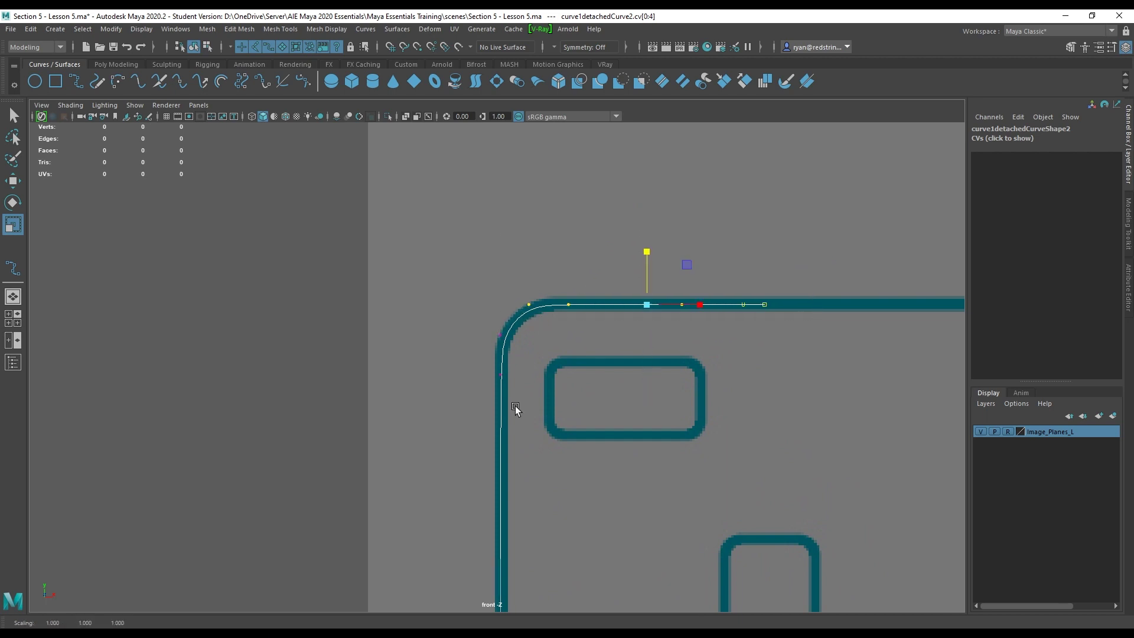
# Move the bottom-left corner vertex toward the bottom edge line and scale the four bottom-edge vertices flat vertically.
pyautogui.keyDown('alt'); pyautogui.moveTo(654, 582); pyautogui.dragTo(551, 93, button='middle'); pyautogui.keyUp('alt')
pyautogui.keyDown('alt'); pyautogui.moveTo(515, 407); pyautogui.dragTo(586, 90, button='middle'); pyautogui.keyUp('alt')
pyautogui.keyDown('alt'); pyautogui.moveTo(596, 338); pyautogui.dragTo(608, 89, button='middle'); pyautogui.keyUp('alt')
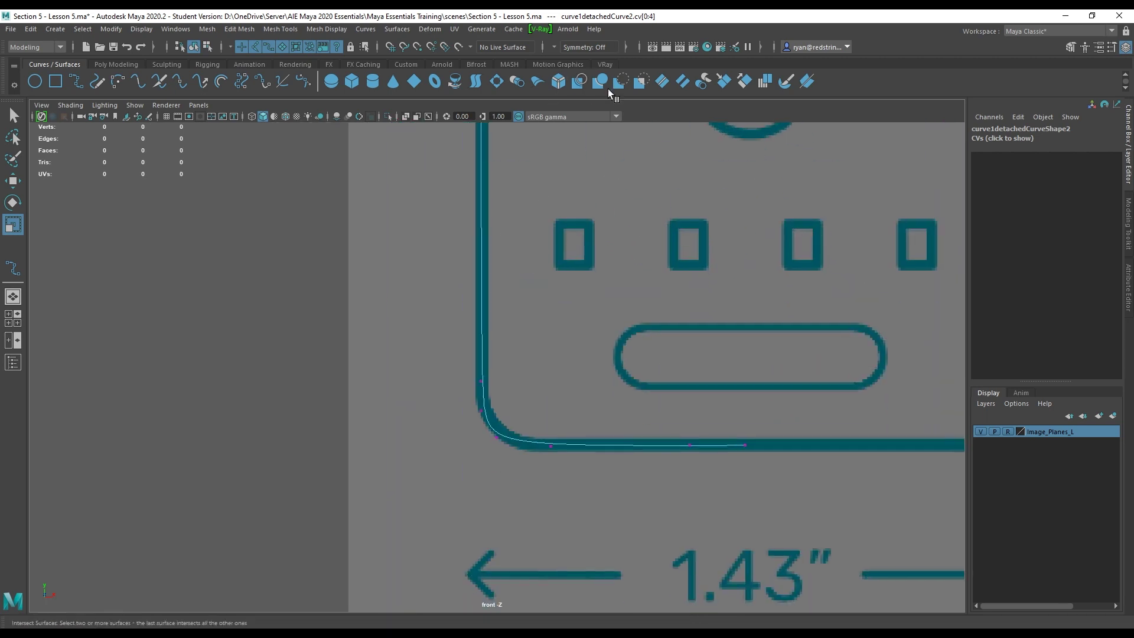
pyautogui.keyDown('alt'); pyautogui.moveTo(614, 322); pyautogui.dragTo(594, 252, button='middle'); pyautogui.keyUp('alt')
pyautogui.moveTo(469, 356); pyautogui.dragTo(489, 374)
pyautogui.press('w')
pyautogui.moveTo(756, 357); pyautogui.dragTo(476, 408)
pyautogui.press('r')
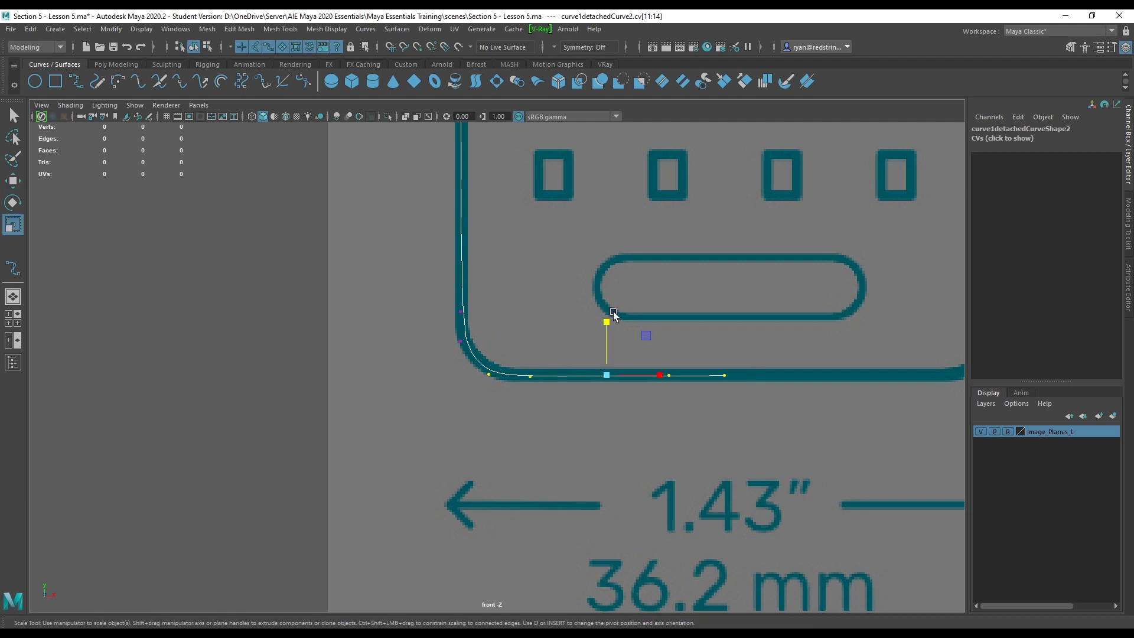
pyautogui.click(614, 387)
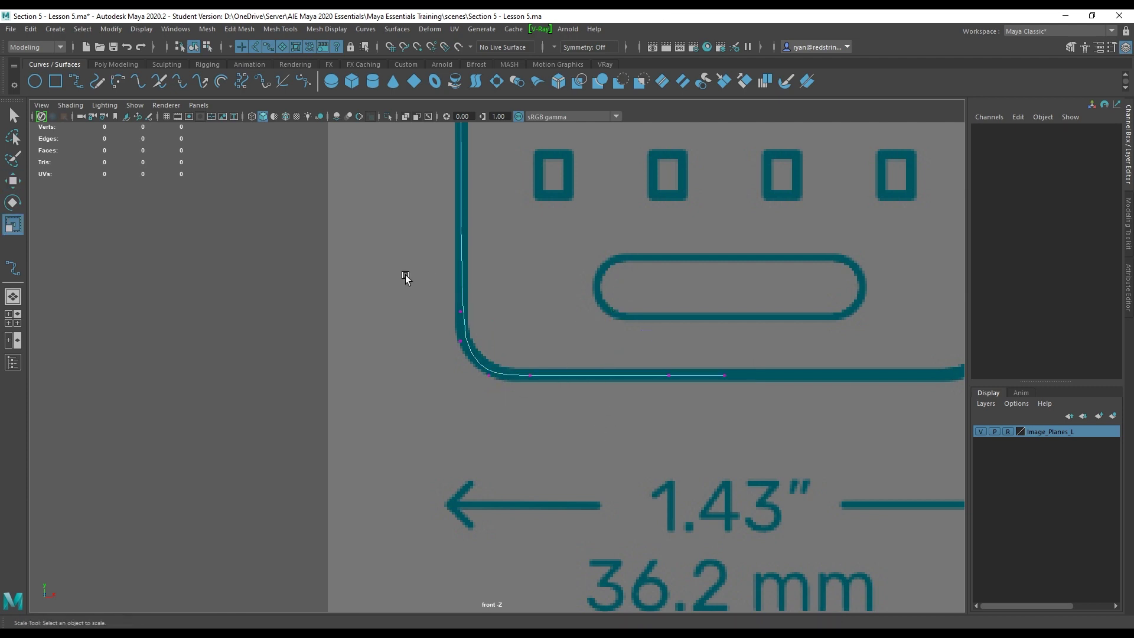
# Select the four control vertices around the bottom-left corner and nudge them slightly left.
pyautogui.moveTo(405, 277); pyautogui.dragTo(547, 400)
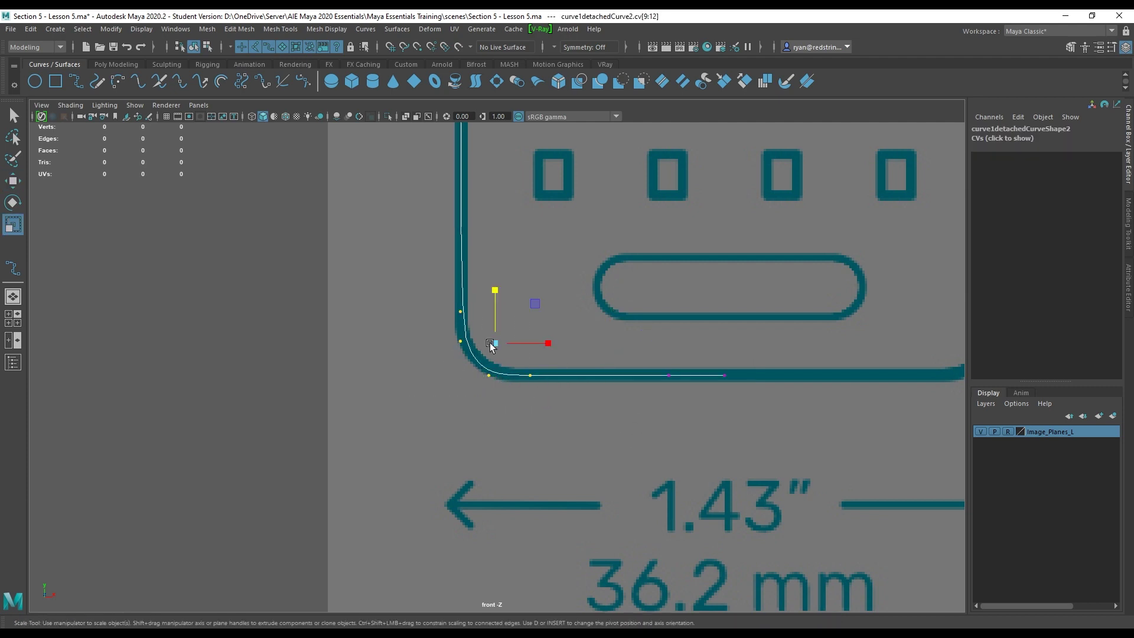
pyautogui.press('w')
pyautogui.moveTo(541, 343); pyautogui.dragTo(540, 343)
# Nudge the upper side vertex and the top-left corner vertex to fit the reference's rounded top-left corner.
pyautogui.keyDown('alt'); pyautogui.moveTo(530, 262); pyautogui.dragTo(519, 557, button='middle'); pyautogui.keyUp('alt')
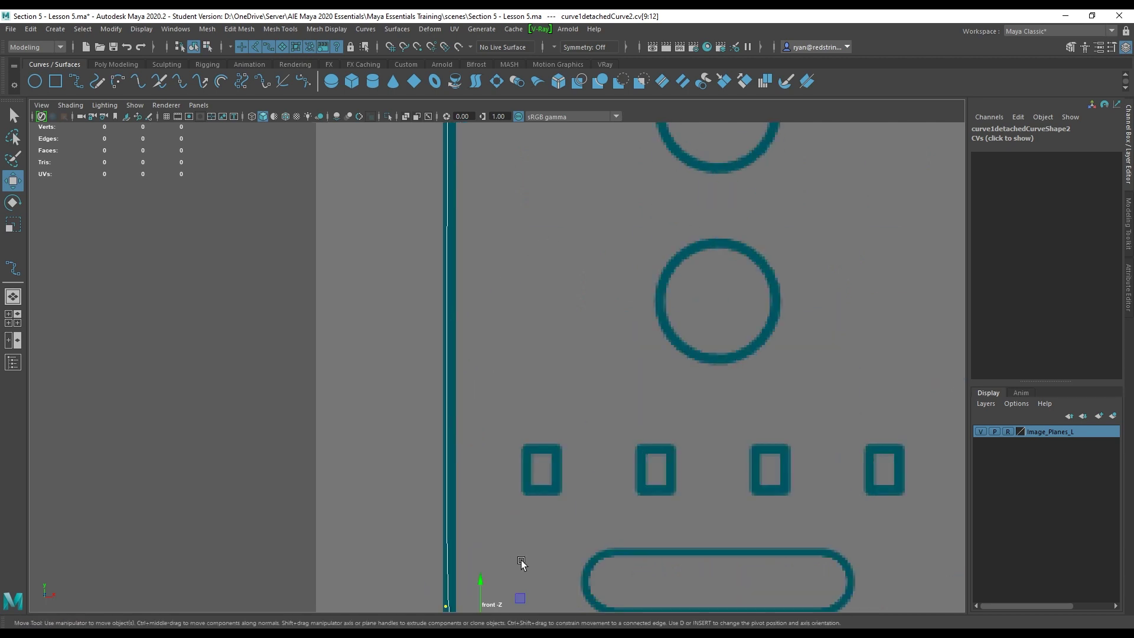
pyautogui.keyDown('alt'); pyautogui.moveTo(520, 557); pyautogui.dragTo(472, 285, button='right'); pyautogui.keyUp('alt')
pyautogui.scroll(5, 433, 522)
pyautogui.keyDown('alt'); pyautogui.moveTo(472, 286); pyautogui.dragTo(441, 523, button='middle'); pyautogui.keyUp('alt')
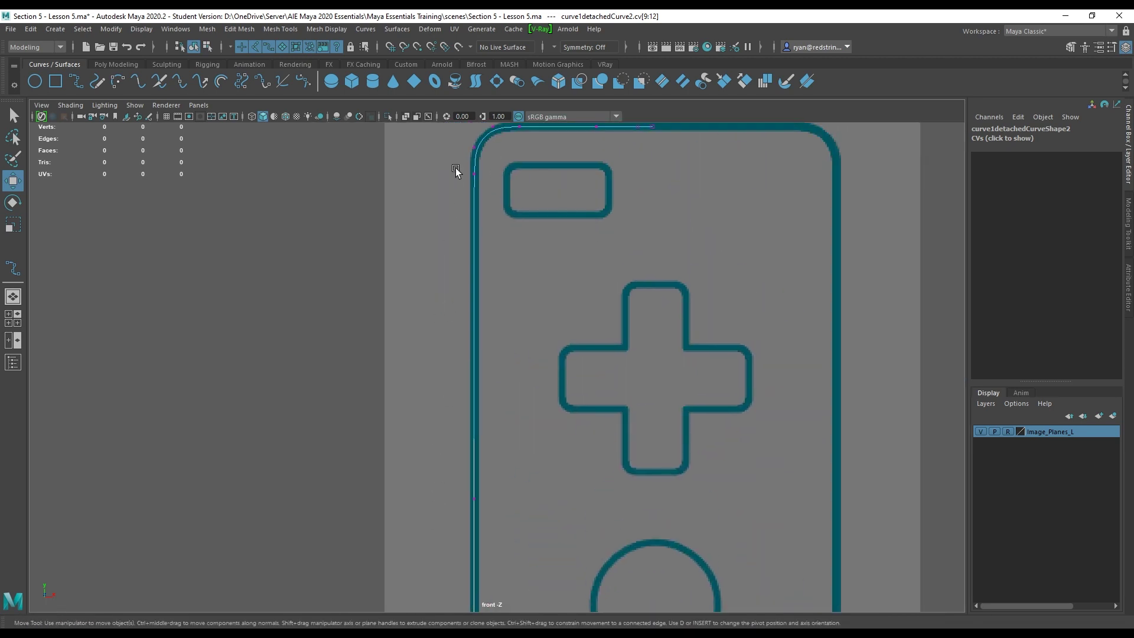
pyautogui.keyDown('alt'); pyautogui.moveTo(455, 167); pyautogui.dragTo(481, 159, button='middle'); pyautogui.keyUp('alt')
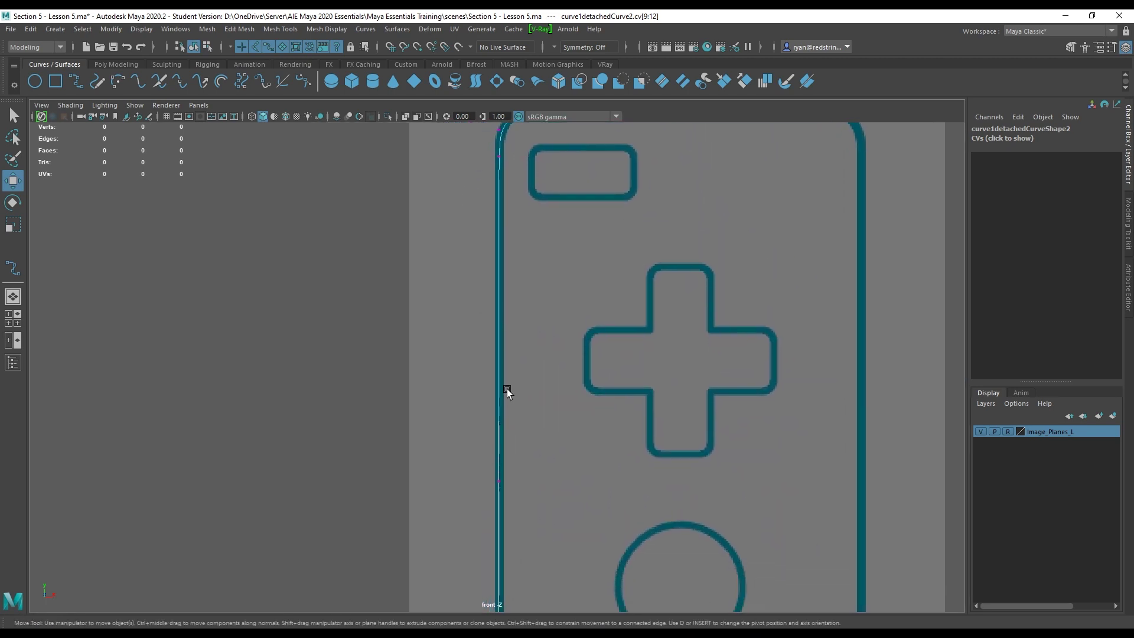
pyautogui.keyDown('alt'); pyautogui.moveTo(526, 198); pyautogui.dragTo(524, 222, button='middle'); pyautogui.keyUp('alt')
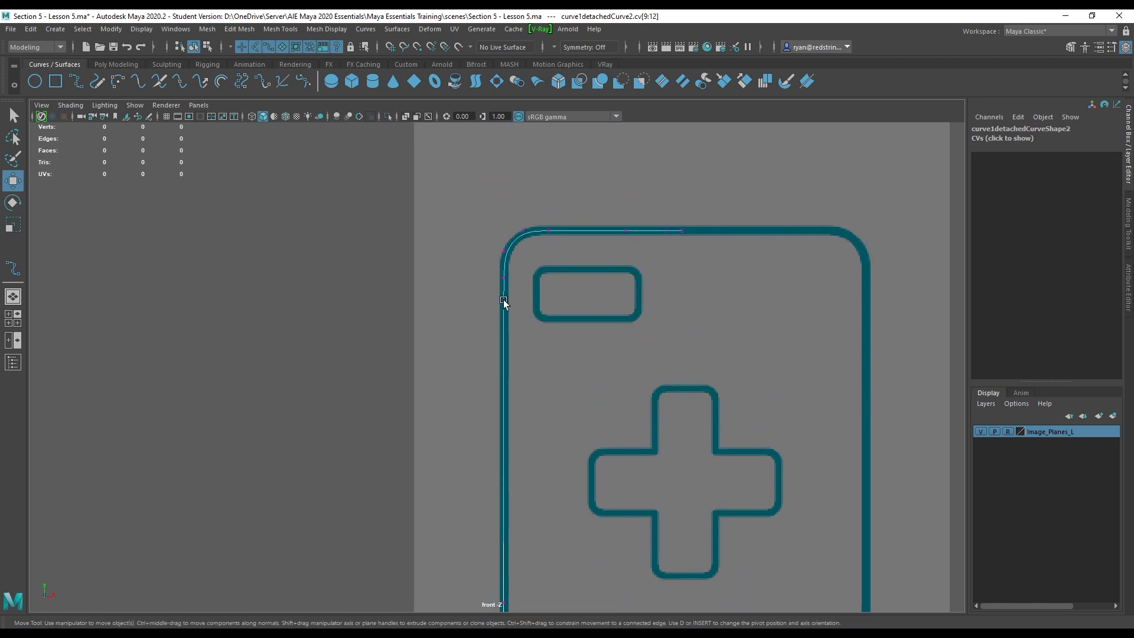
pyautogui.click(503, 277)
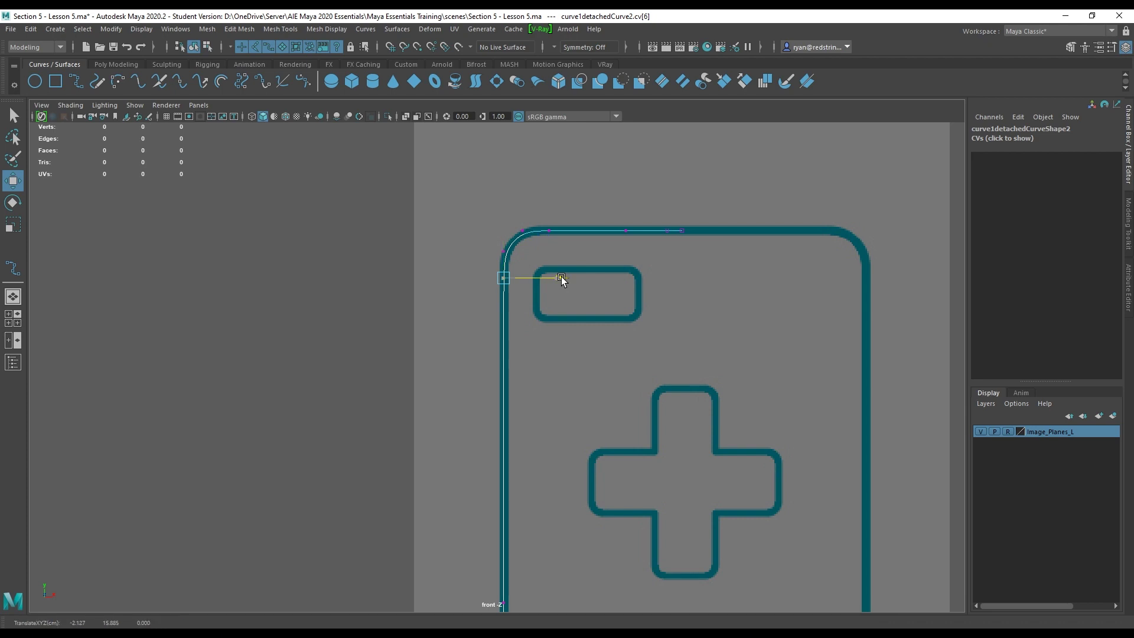
pyautogui.moveTo(561, 277); pyautogui.dragTo(560, 276)
pyautogui.moveTo(479, 227); pyautogui.dragTo(526, 235)
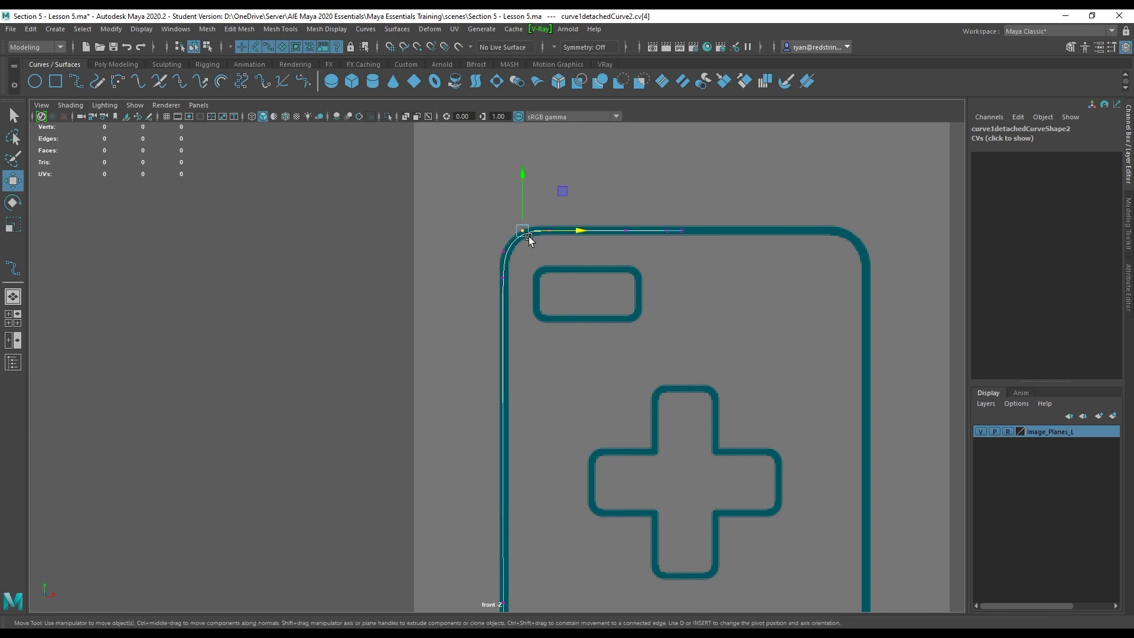
pyautogui.click(520, 174)
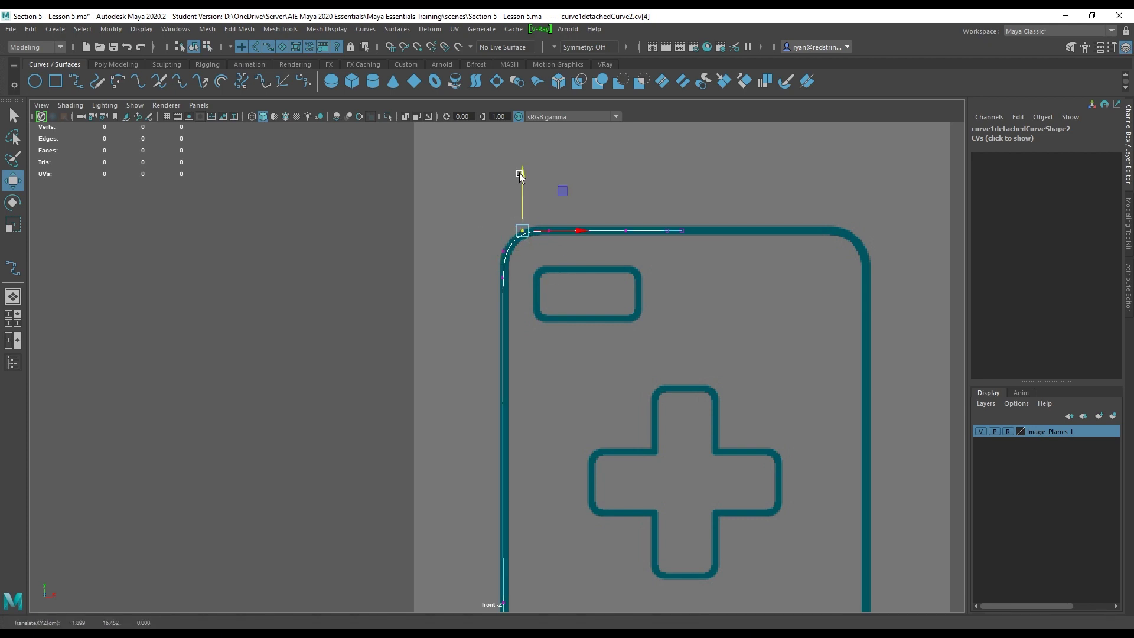
# Nudge the two side vertices just above the bottom-left corner slightly left onto the reference's edge line.
pyautogui.keyDown('alt'); pyautogui.moveTo(552, 490); pyautogui.dragTo(555, 118, button='middle'); pyautogui.keyUp('alt')
pyautogui.keyDown('alt'); pyautogui.moveTo(564, 470); pyautogui.dragTo(522, 215, button='middle'); pyautogui.keyUp('alt')
pyautogui.keyDown('alt'); pyautogui.moveTo(541, 608); pyautogui.dragTo(541, 222, button='middle'); pyautogui.keyUp('alt')
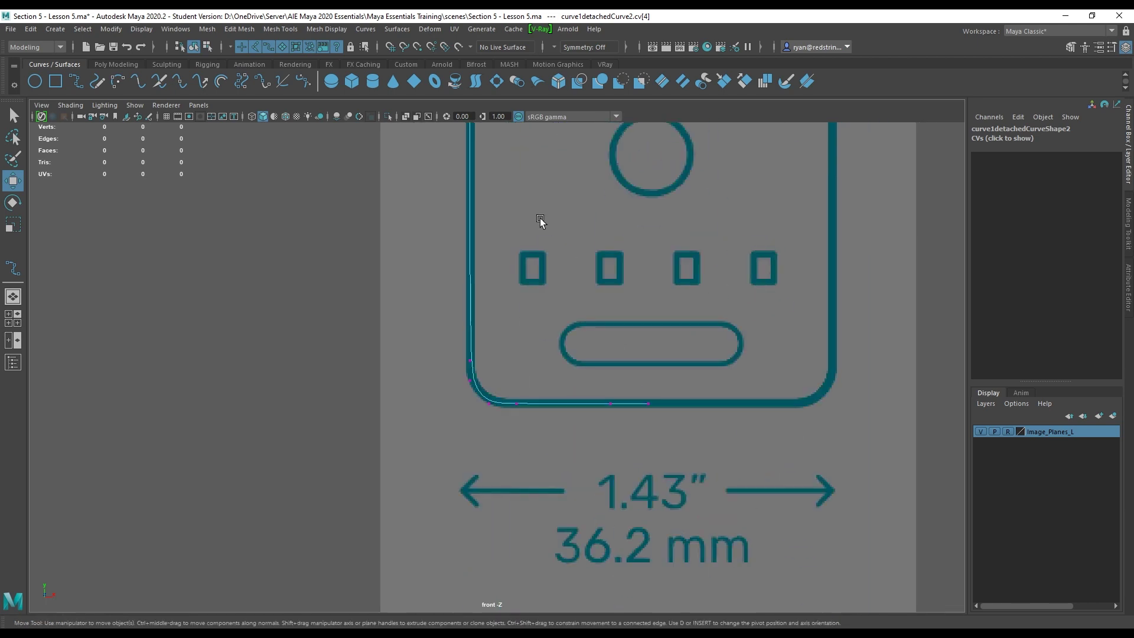
pyautogui.moveTo(434, 355); pyautogui.dragTo(526, 367)
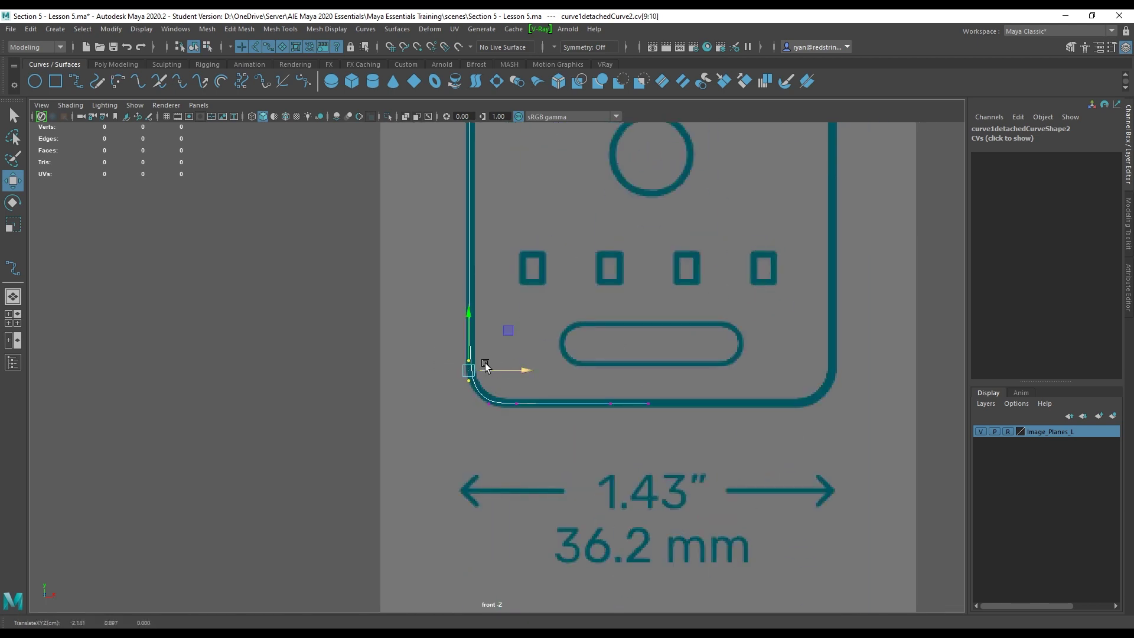
pyautogui.moveTo(438, 334); pyautogui.dragTo(523, 360)
# Slide the lower middle vertex of the left side down level with the upper of the two lower round buttons and align it horizontally with the edge line.
pyautogui.keyDown('alt'); pyautogui.moveTo(507, 195); pyautogui.dragTo(482, 453, button='middle'); pyautogui.keyUp('alt')
pyautogui.keyDown('alt'); pyautogui.moveTo(482, 279); pyautogui.dragTo(520, 239, button='middle'); pyautogui.keyUp('alt')
pyautogui.keyDown('alt'); pyautogui.moveTo(589, 405); pyautogui.dragTo(440, 255, button='right'); pyautogui.keyUp('alt')
pyautogui.moveTo(473, 239); pyautogui.dragTo(514, 286)
pyautogui.scroll(3, 515, 288)
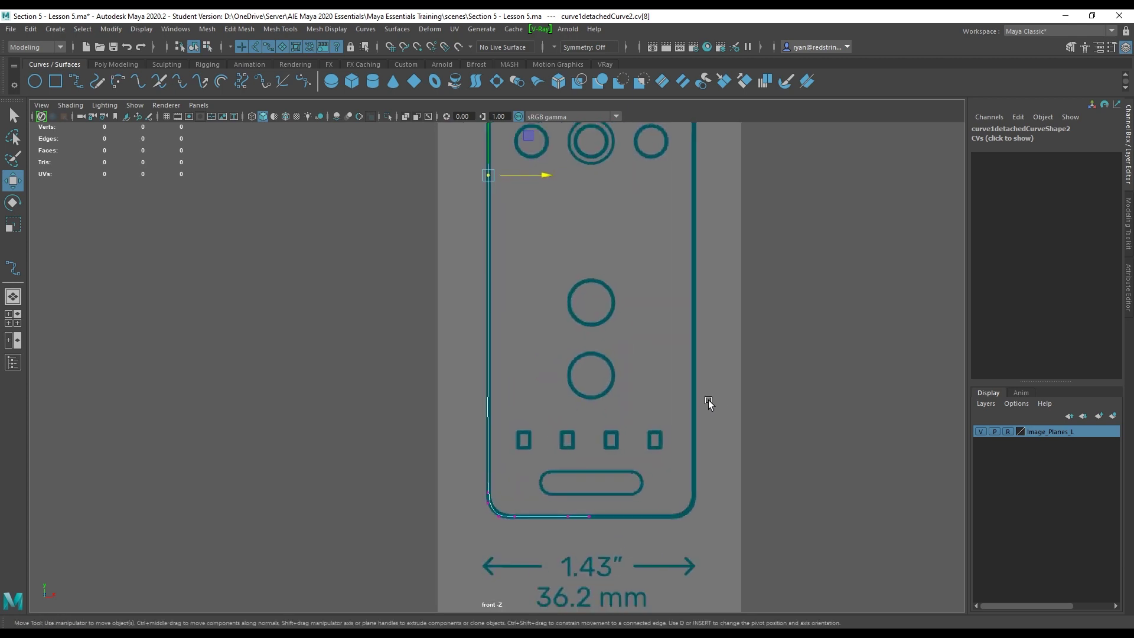
pyautogui.moveTo(488, 138); pyautogui.dragTo(490, 265)
pyautogui.moveTo(543, 301); pyautogui.dragTo(546, 302)
pyautogui.moveTo(545, 301); pyautogui.dragTo(544, 301, button='middle')
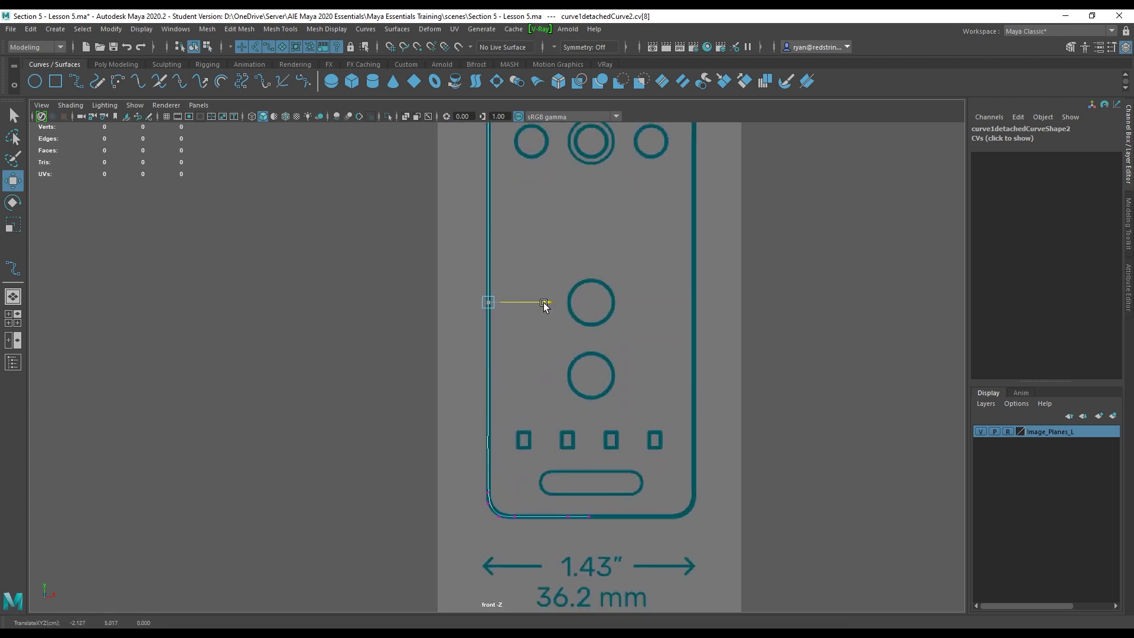
pyautogui.moveTo(544, 302); pyautogui.dragTo(543, 303)
# Lower the two side vertices above the bottom-left corner slightly and leave control vertex editing.
pyautogui.keyDown('alt'); pyautogui.moveTo(501, 416); pyautogui.dragTo(508, 304, button='middle'); pyautogui.keyUp('alt')
pyautogui.keyDown('alt'); pyautogui.moveTo(508, 303); pyautogui.dragTo(824, 490, button='right'); pyautogui.keyUp('alt')
pyautogui.keyDown('alt'); pyautogui.moveTo(824, 490); pyautogui.dragTo(833, 417, button='middle'); pyautogui.keyUp('alt')
pyautogui.moveTo(491, 307); pyautogui.dragTo(522, 369)
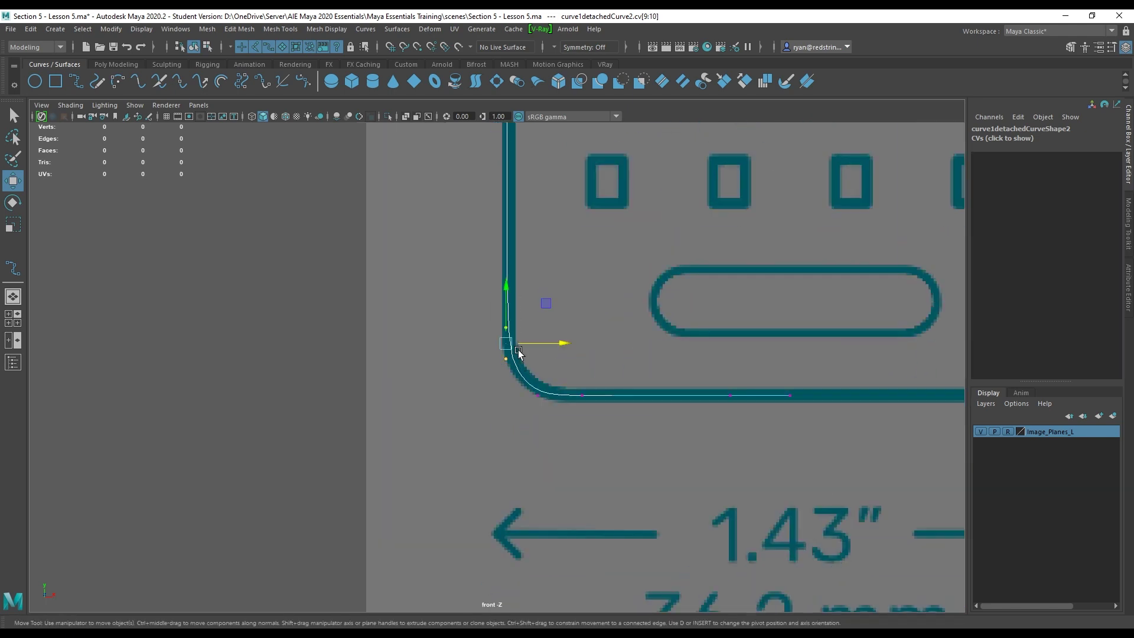
pyautogui.moveTo(506, 287); pyautogui.dragTo(506, 291)
pyautogui.moveTo(506, 291); pyautogui.dragTo(555, 248, button='right')
pyautogui.keyDown('alt'); pyautogui.moveTo(646, 201); pyautogui.dragTo(658, 383, button='middle'); pyautogui.keyUp('alt')
pyautogui.scroll(-8, 656, 381)
pyautogui.click(635, 266)
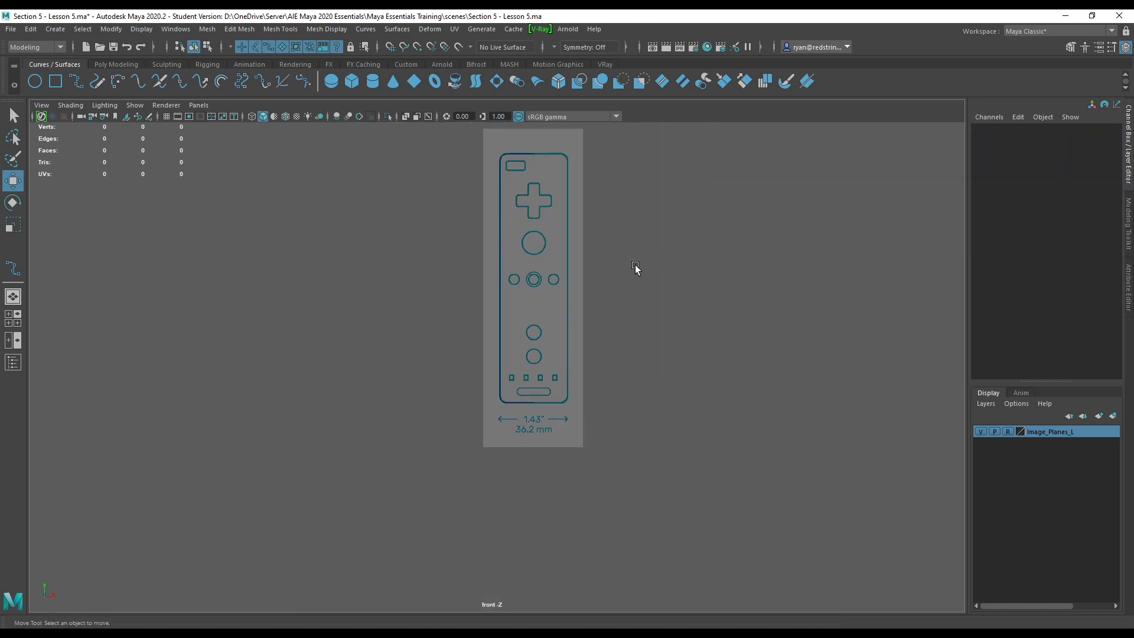
# Duplicate the left half outline and set the duplicate's Scale X to -1 to mirror it.
pyautogui.moveTo(475, 262); pyautogui.dragTo(547, 298)
pyautogui.moveTo(595, 270)
pyautogui.keyDown('alt'); pyautogui.mouseDown(button='middle')
pyautogui.moveTo(575, 304)
pyautogui.moveTo(578, 281)
pyautogui.mouseUp(button='middle'); pyautogui.keyUp('alt')
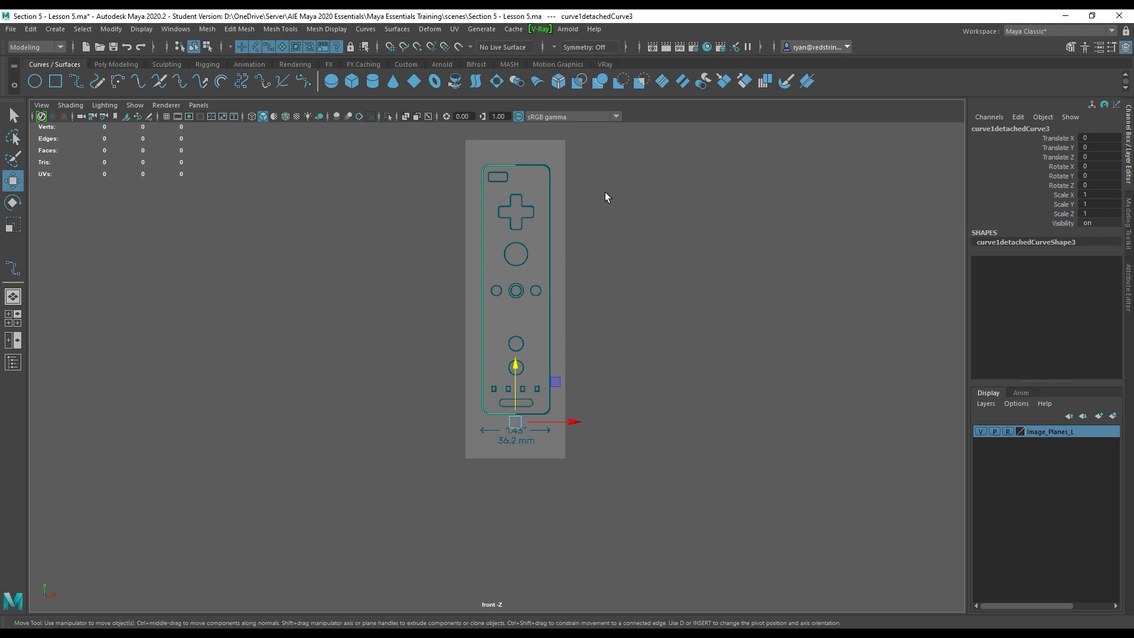
pyautogui.click(1101, 194)
pyautogui.write('-1')
pyautogui.press('Return')
# Select both outline halves, center their pivots, delete their construction history and freeze their transformations.
pyautogui.click(513, 168)
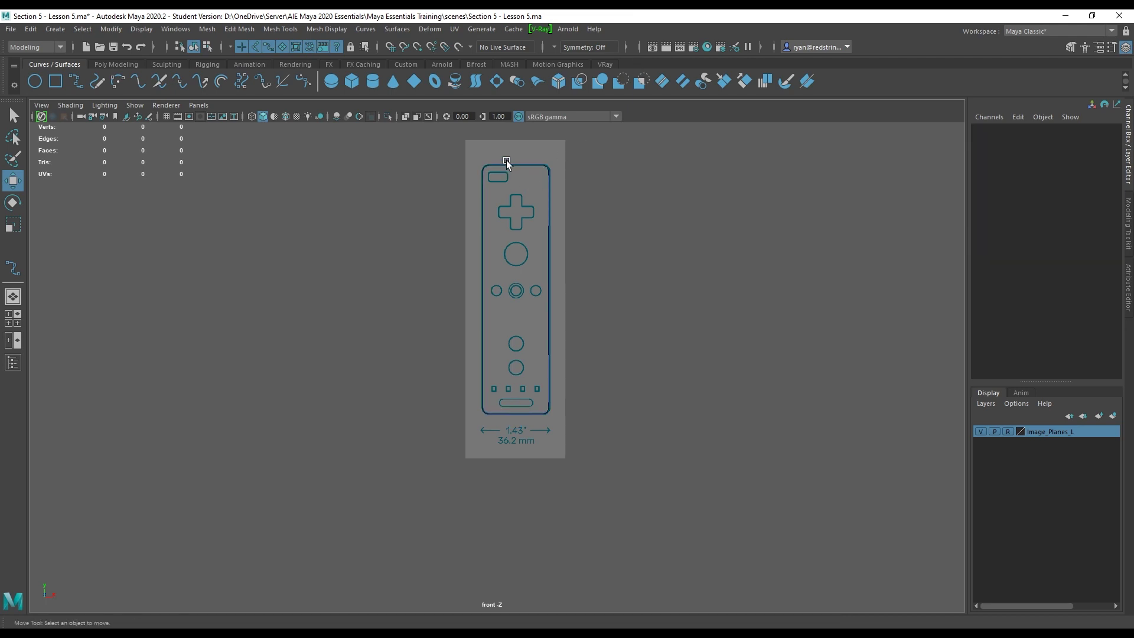
pyautogui.moveTo(466, 155); pyautogui.dragTo(591, 211)
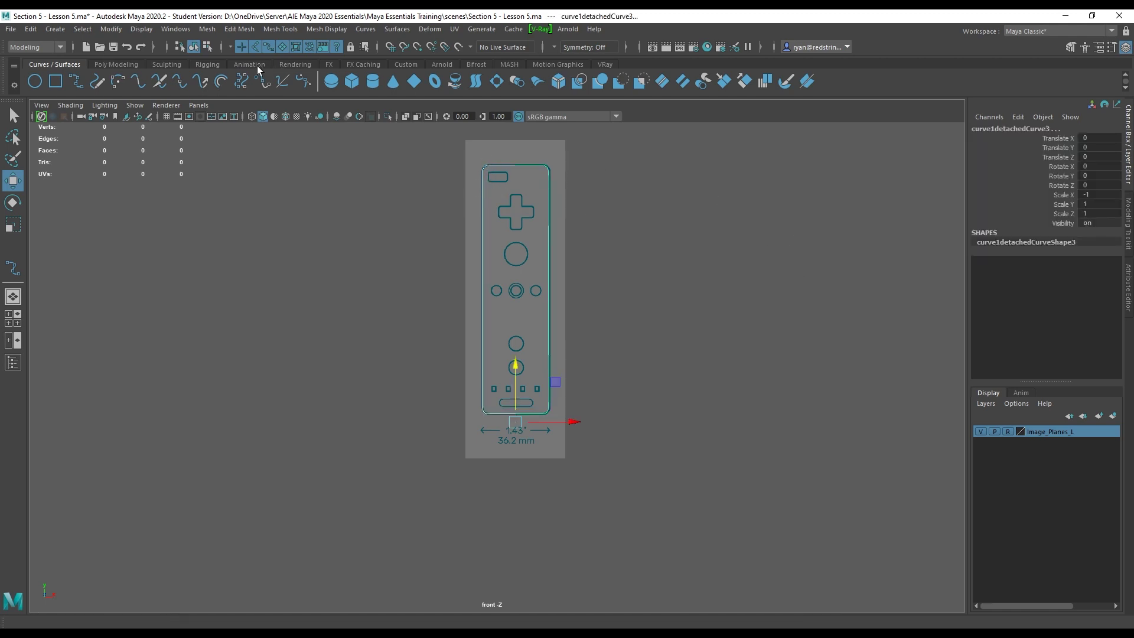
pyautogui.click(122, 64)
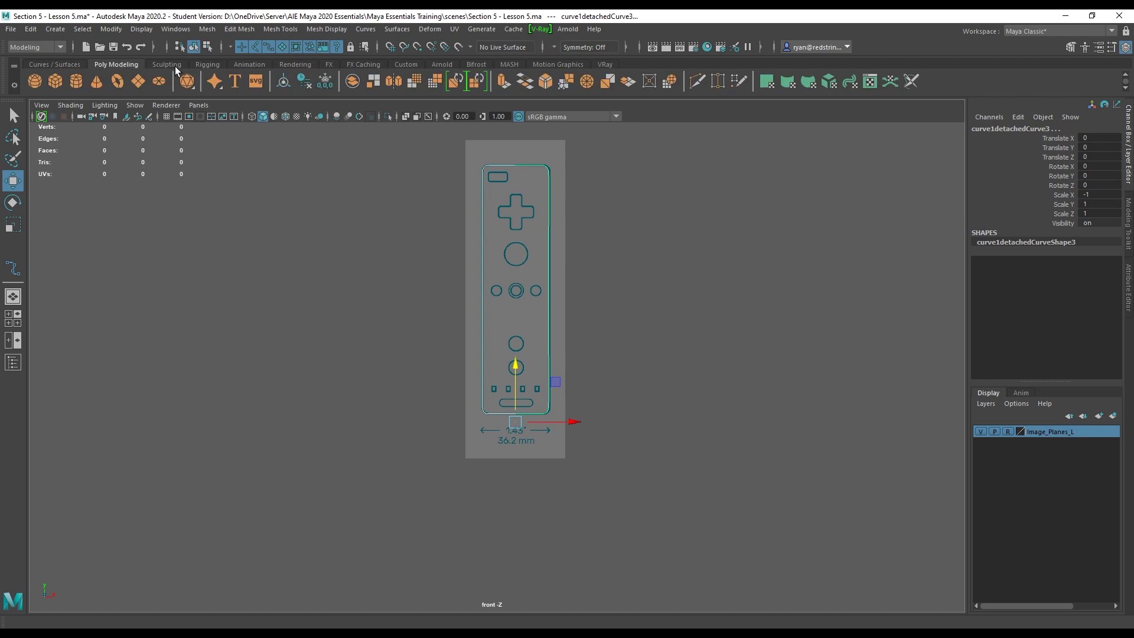
pyautogui.click(172, 65)
pyautogui.click(118, 64)
pyautogui.hotkey('ctrl', 'z')
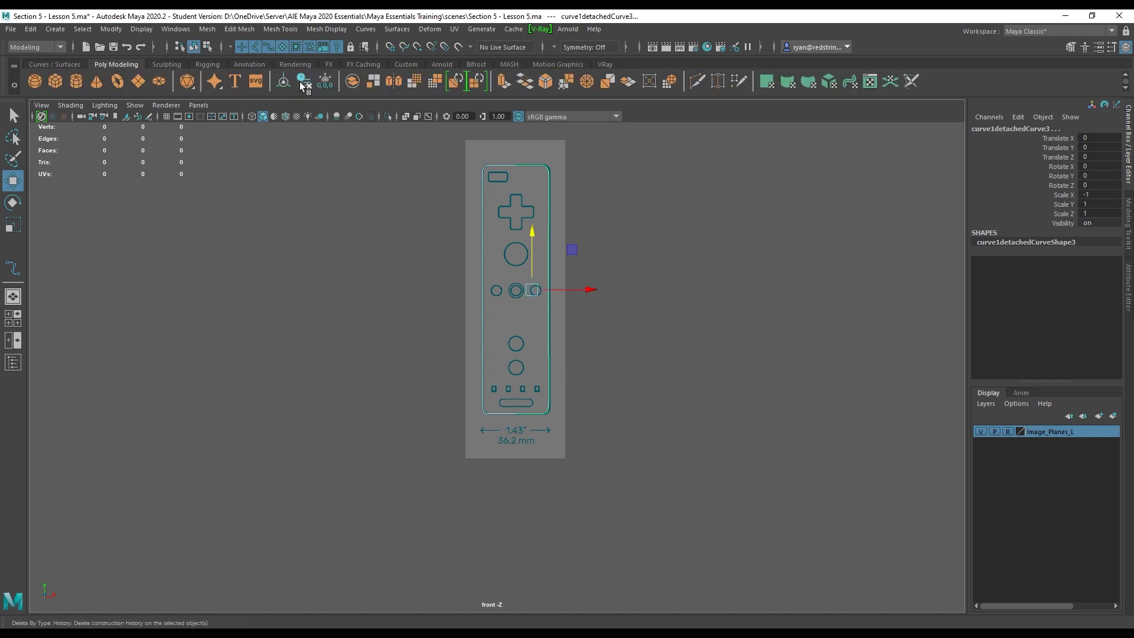
pyautogui.click(435, 159)
# Select the right outline half and examine how it follows the reference from the bottom edge up to the top.
pyautogui.scroll(5, 633, 360)
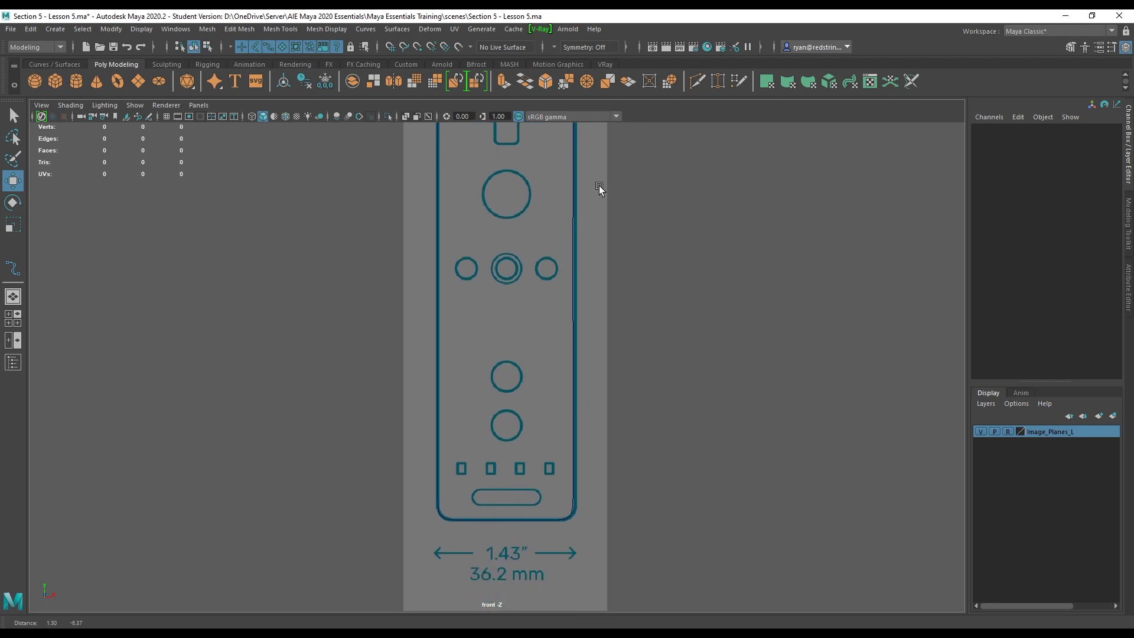
pyautogui.keyDown('alt'); pyautogui.moveTo(599, 185); pyautogui.dragTo(612, 329, button='middle'); pyautogui.keyUp('alt')
pyautogui.click(588, 359)
pyautogui.keyDown('alt'); pyautogui.moveTo(606, 394); pyautogui.dragTo(630, 431, button='middle'); pyautogui.keyUp('alt')
pyautogui.scroll(3, 573, 328)
pyautogui.scroll(-1, 572, 328)
pyautogui.keyDown('alt'); pyautogui.moveTo(539, 413); pyautogui.dragTo(483, 326, button='middle'); pyautogui.keyUp('alt')
pyautogui.keyDown('alt'); pyautogui.moveTo(484, 190); pyautogui.dragTo(499, 280, button='middle'); pyautogui.keyUp('alt')
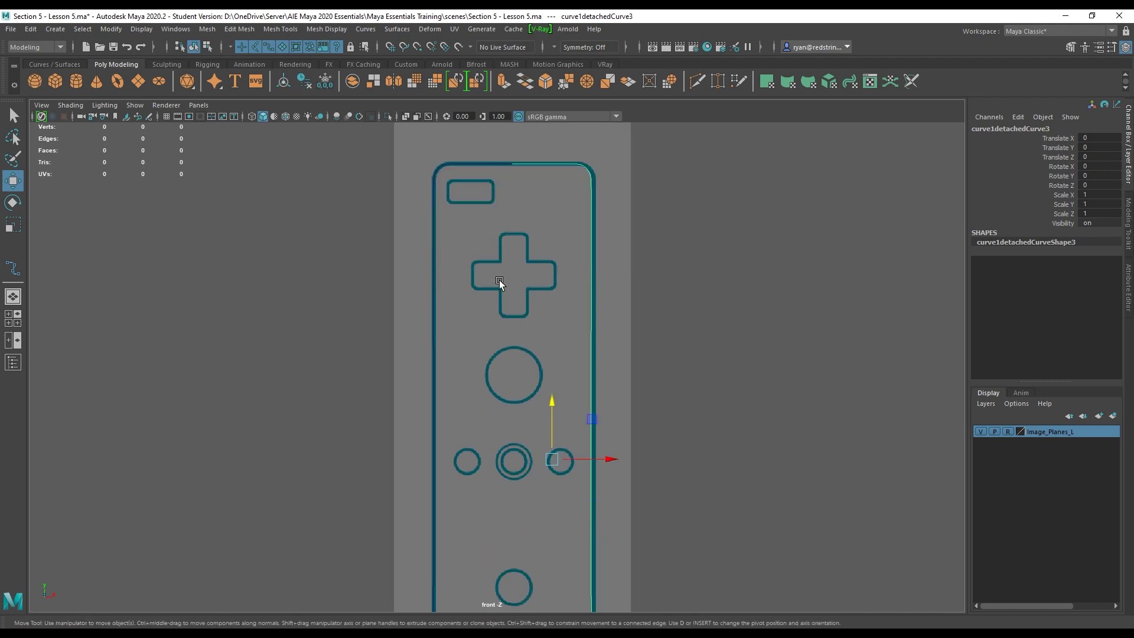
pyautogui.keyDown('alt'); pyautogui.moveTo(497, 358); pyautogui.dragTo(518, 430, button='middle'); pyautogui.keyUp('alt')
pyautogui.scroll(1, 517, 430)
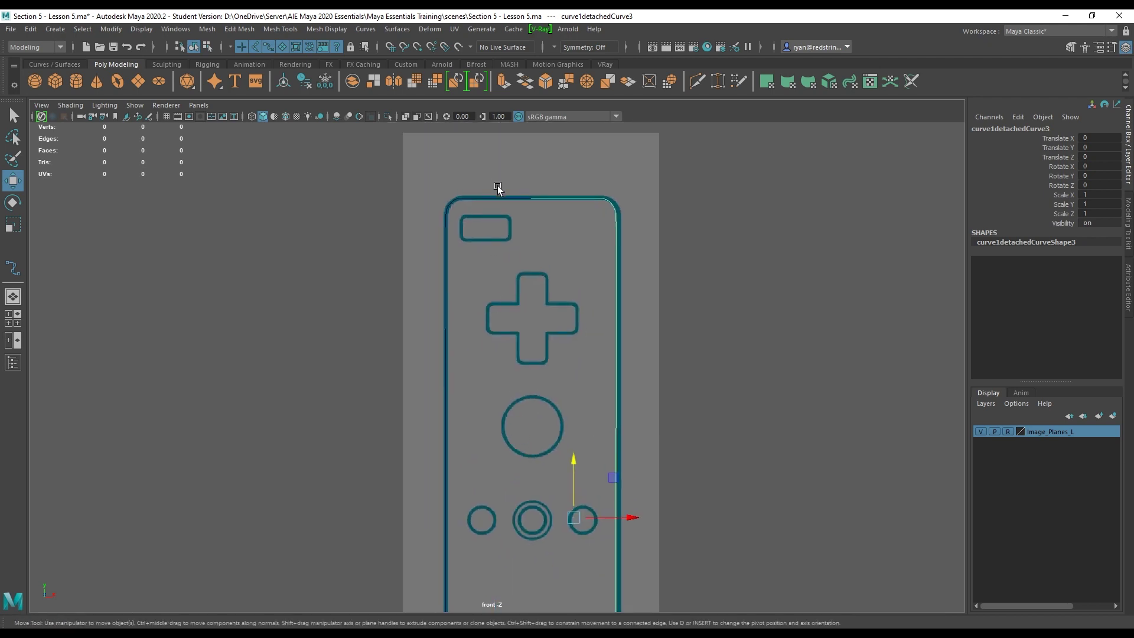
# Show the control vertices of both outline halves and examine where their ends meet at the top and bottom center.
pyautogui.moveTo(498, 173); pyautogui.dragTo(540, 230)
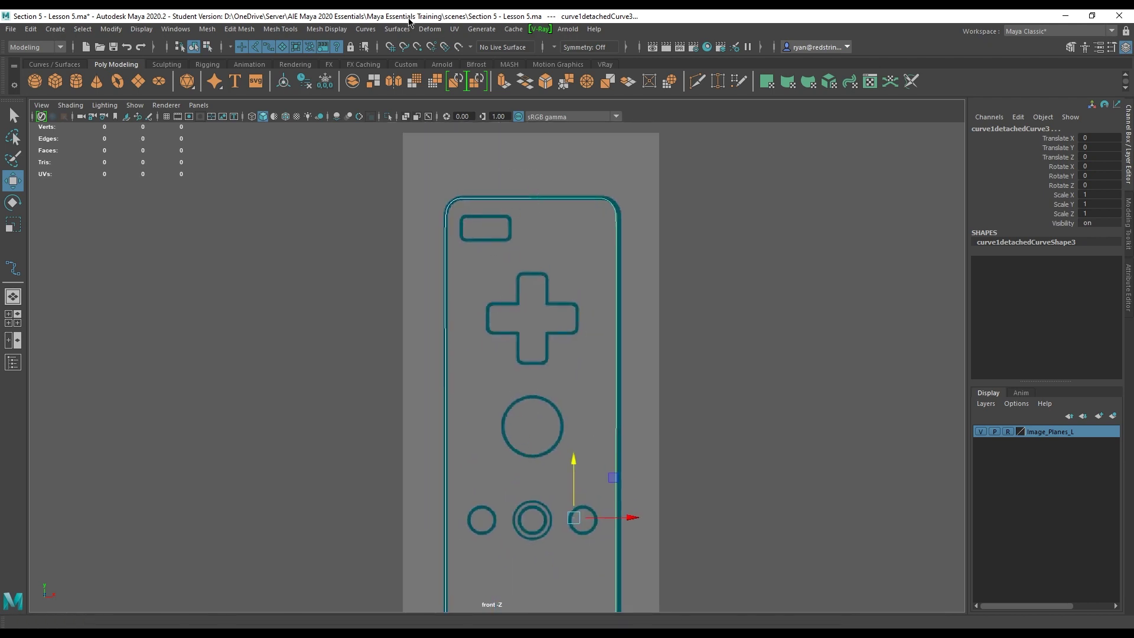
pyautogui.moveTo(533, 228); pyautogui.dragTo(455, 235, button='right')
pyautogui.click(549, 197)
pyautogui.click(484, 198)
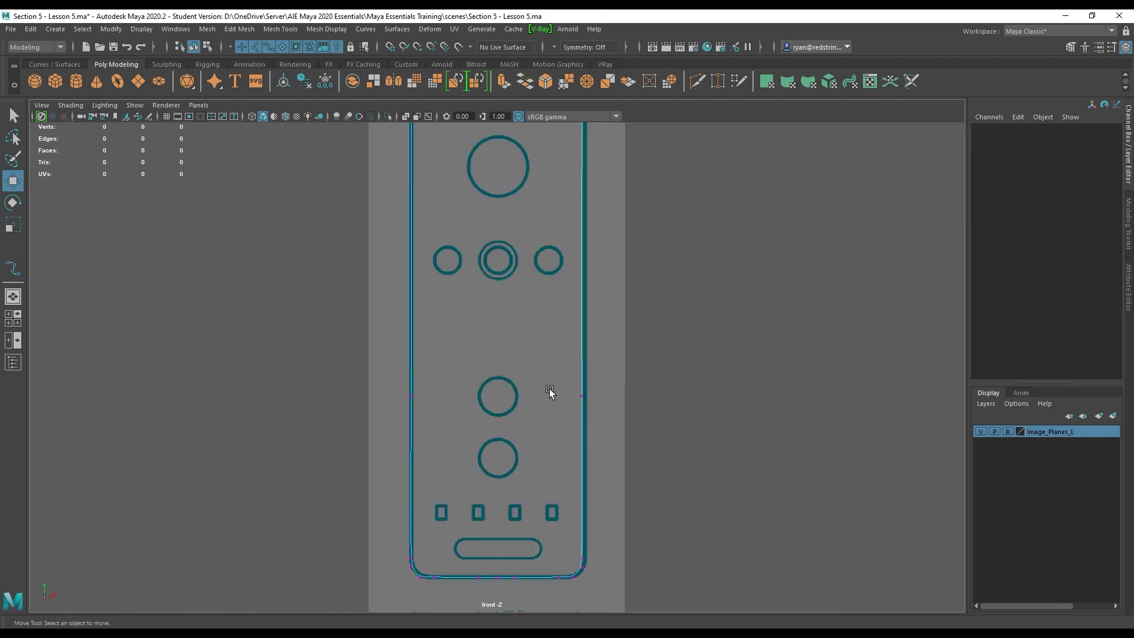
pyautogui.keyDown('alt'); pyautogui.moveTo(549, 393); pyautogui.dragTo(538, 590, button='middle'); pyautogui.keyUp('alt')
pyautogui.keyDown('alt'); pyautogui.moveTo(506, 127); pyautogui.dragTo(539, 381, button='middle'); pyautogui.keyUp('alt')
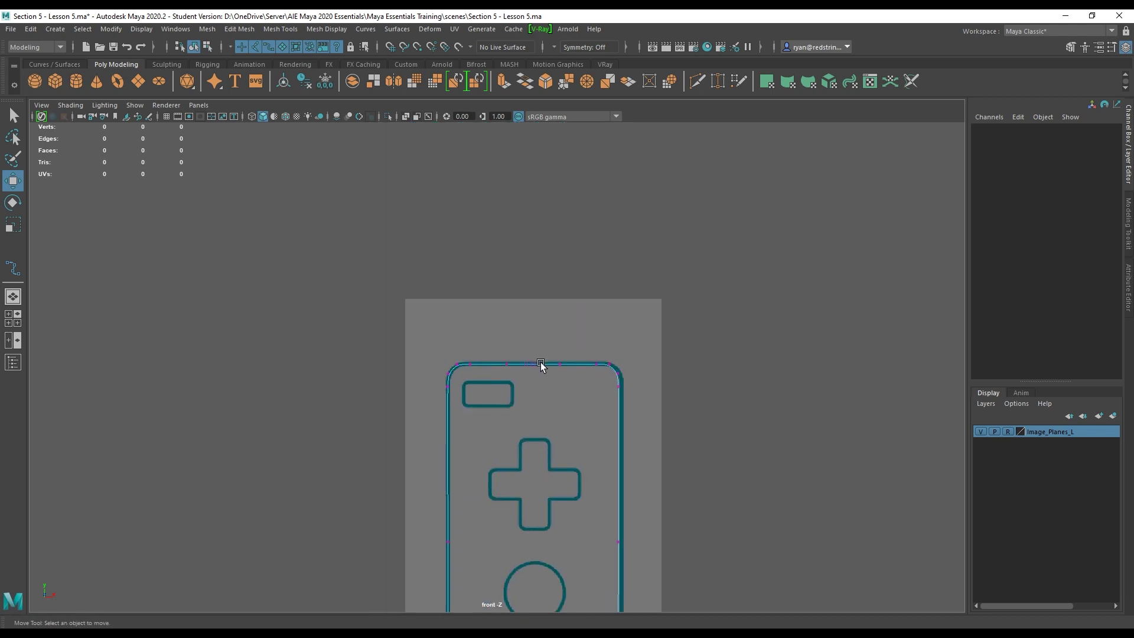
pyautogui.keyDown('alt'); pyautogui.moveTo(570, 510); pyautogui.dragTo(556, 173, button='middle'); pyautogui.keyUp('alt')
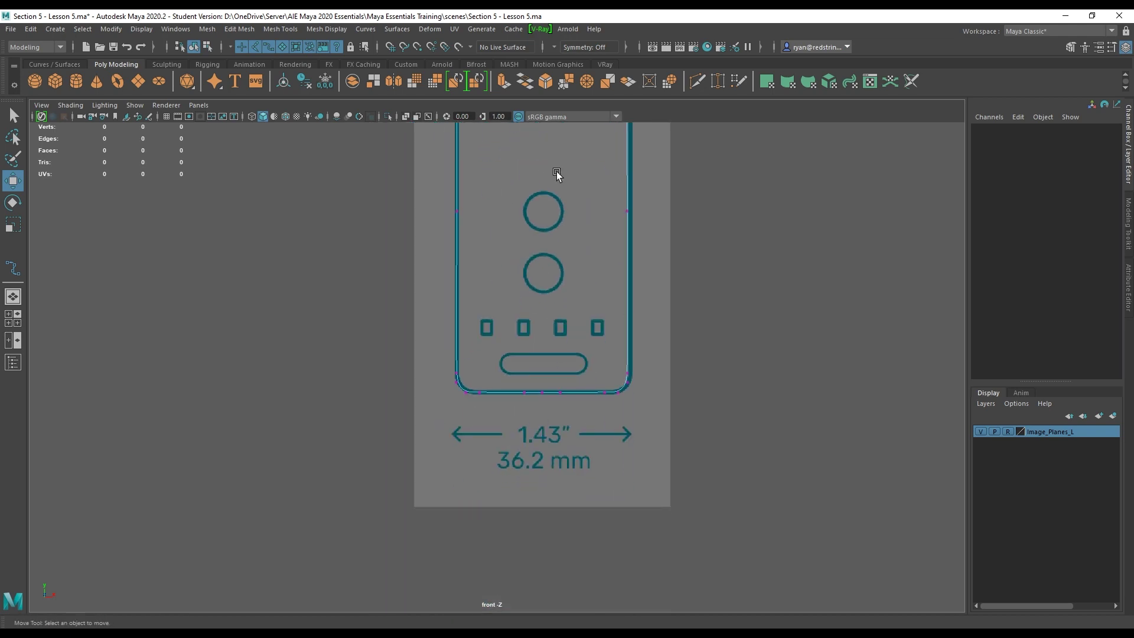
# Return to object selection and reverse the curve direction of the right outline half.
pyautogui.rightClick(581, 321)
pyautogui.moveTo(580, 334); pyautogui.dragTo(626, 321, button='right')
pyautogui.click(627, 319)
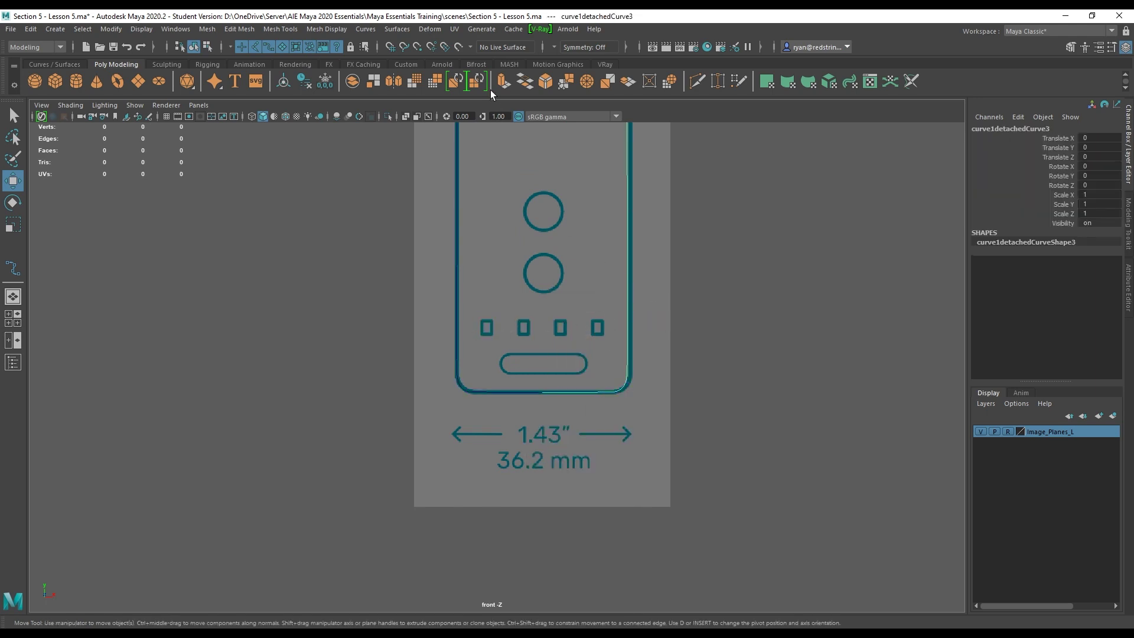
pyautogui.click(378, 29)
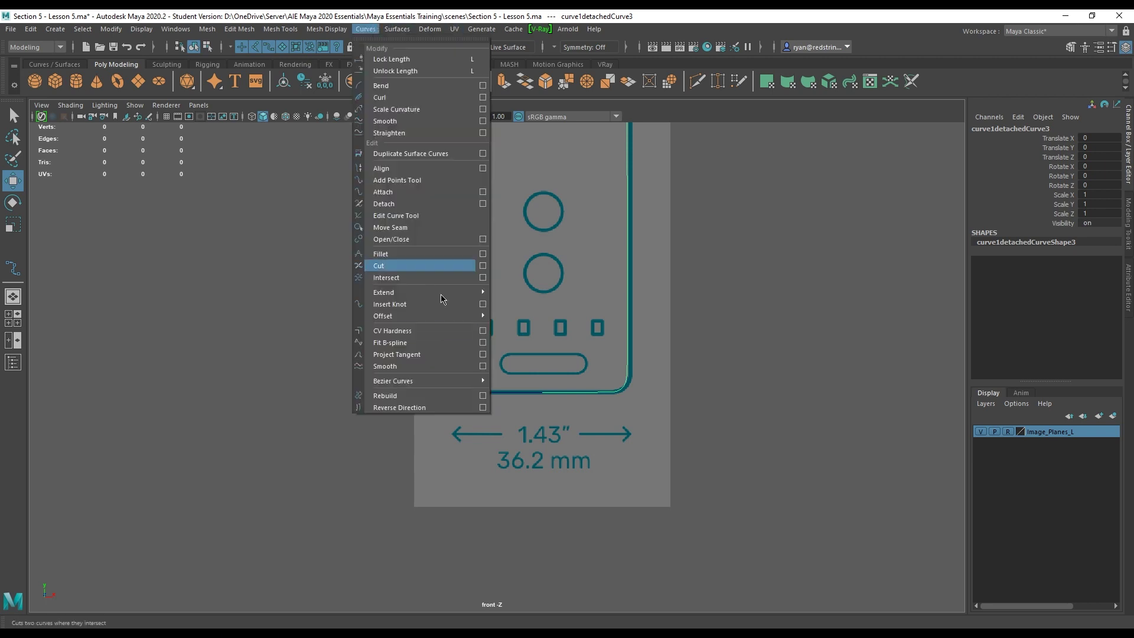
pyautogui.click(445, 408)
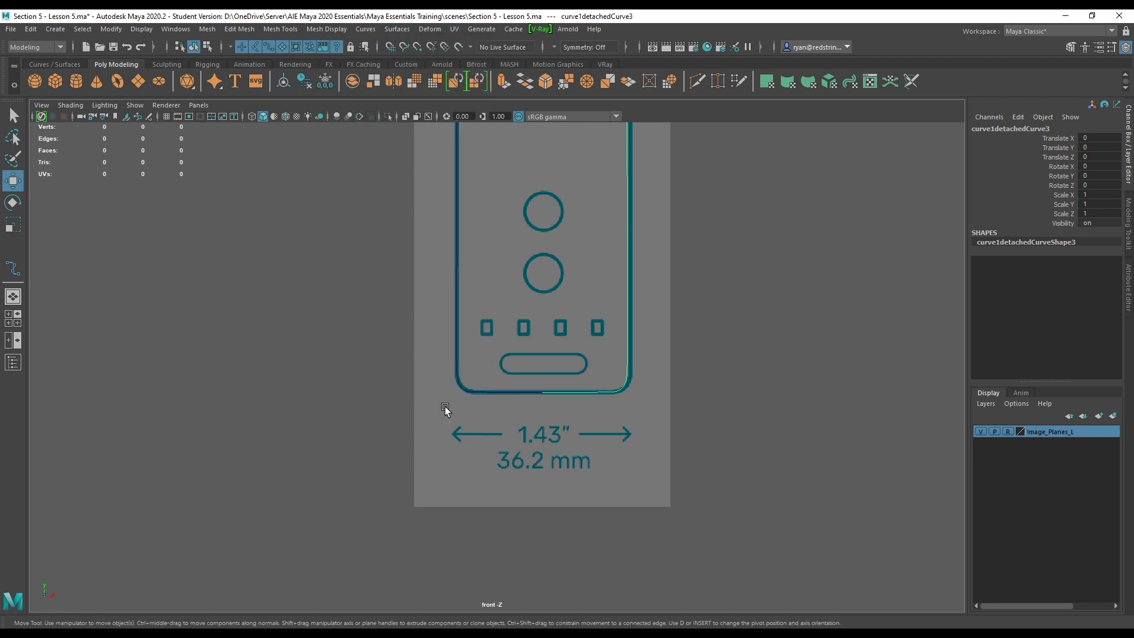
# Add the left half to the selection and attach both halves into one curve.
pyautogui.keyDown('shift'); pyautogui.click(515, 392); pyautogui.keyUp('shift')
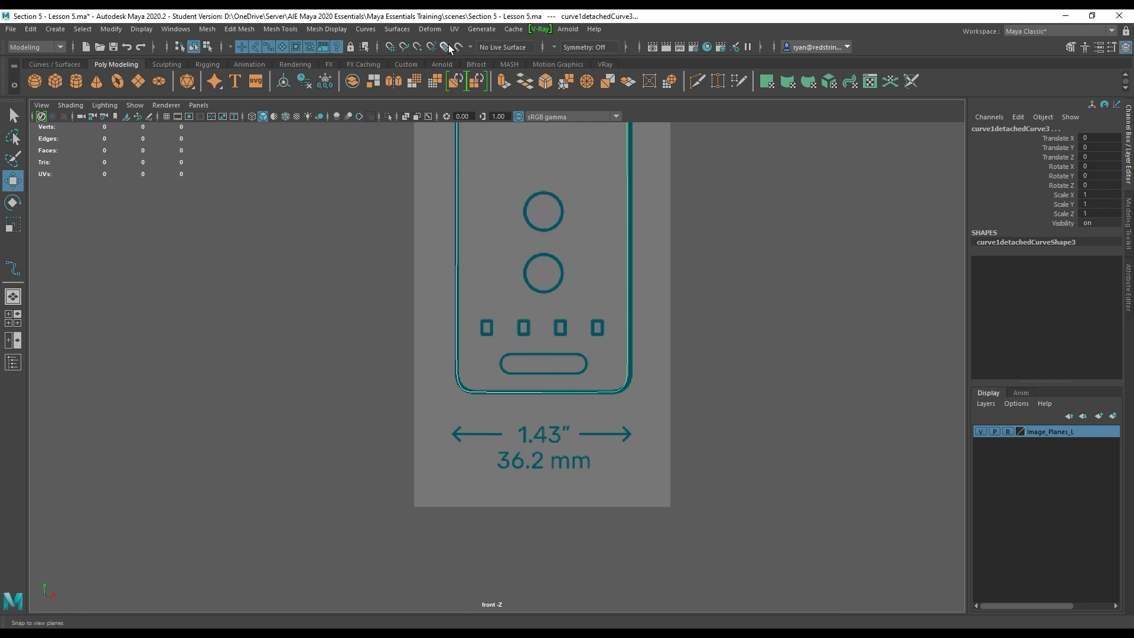
pyautogui.click(365, 28)
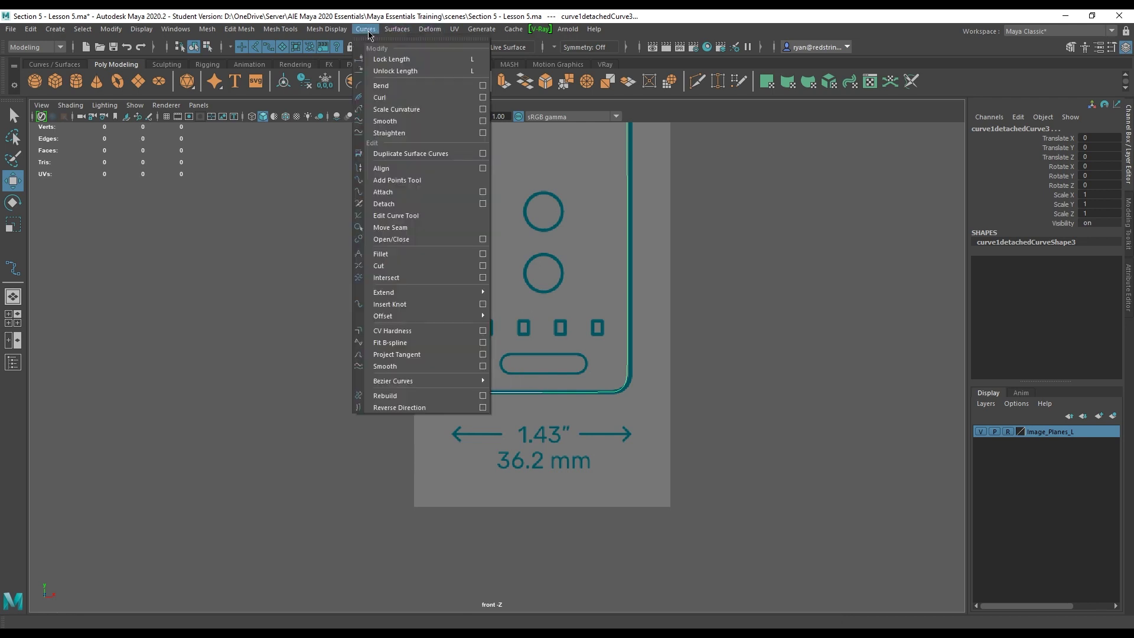
pyautogui.click(419, 193)
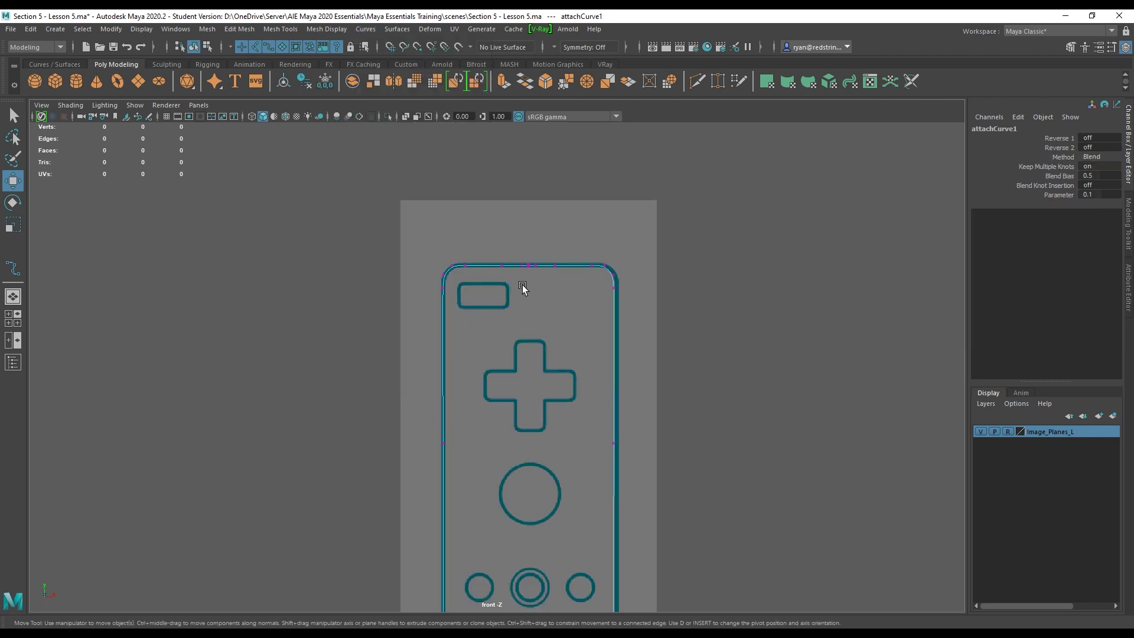
# Examine the attached outline's joins at the bottom center and the top center up close.
pyautogui.keyDown('alt'); pyautogui.moveTo(533, 418); pyautogui.dragTo(507, 90, button='middle'); pyautogui.keyUp('alt')
pyautogui.keyDown('alt'); pyautogui.moveTo(505, 365); pyautogui.dragTo(515, 182, button='middle'); pyautogui.keyUp('alt')
pyautogui.scroll(3, 467, 342)
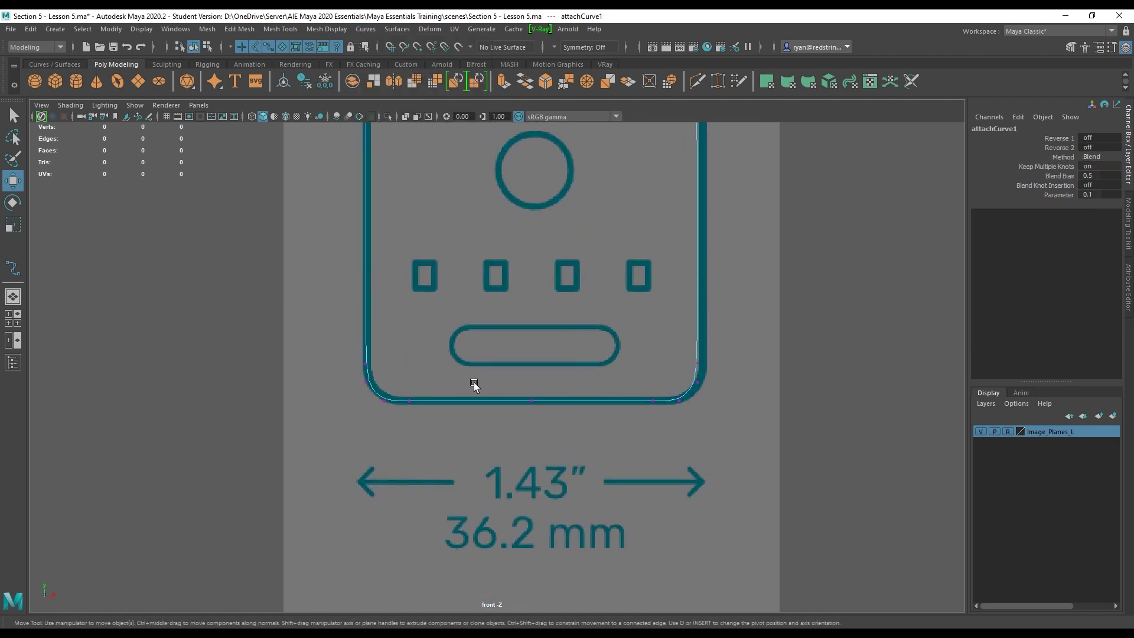
pyautogui.keyDown('alt'); pyautogui.moveTo(596, 233); pyautogui.dragTo(597, 501, button='middle'); pyautogui.keyUp('alt')
pyautogui.keyDown('alt'); pyautogui.moveTo(596, 177); pyautogui.dragTo(606, 615, button='middle'); pyautogui.keyUp('alt')
pyautogui.keyDown('alt'); pyautogui.moveTo(573, 136); pyautogui.dragTo(600, 410, button='middle'); pyautogui.keyUp('alt')
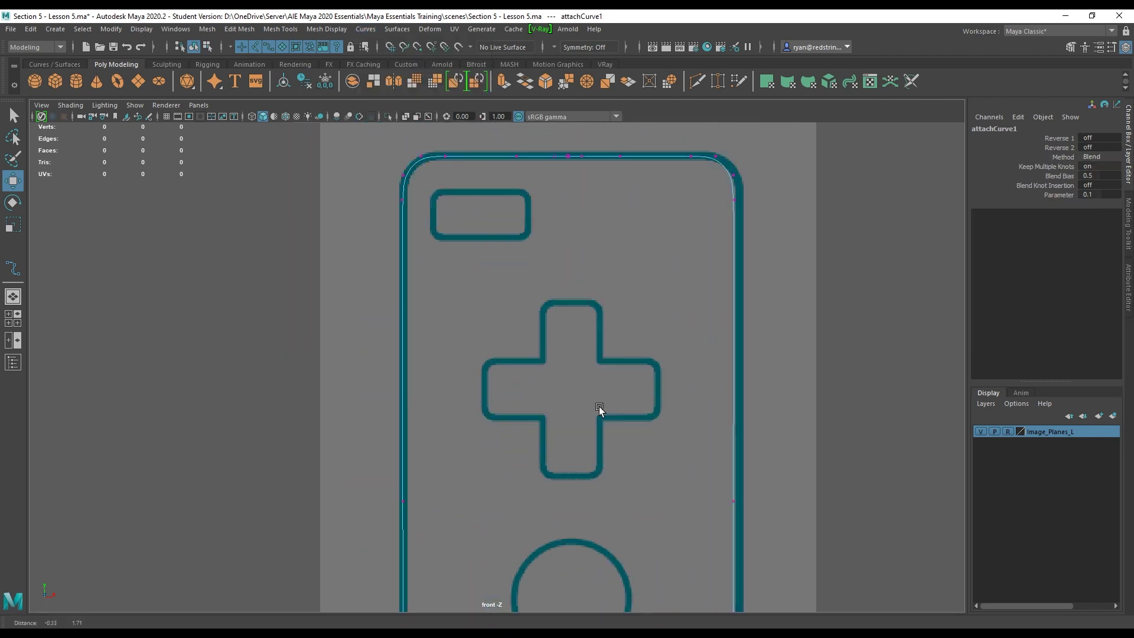
pyautogui.keyDown('alt'); pyautogui.moveTo(595, 228); pyautogui.dragTo(563, 390, button='middle'); pyautogui.keyUp('alt')
pyautogui.keyDown('alt'); pyautogui.moveTo(563, 390); pyautogui.dragTo(726, 342, button='right'); pyautogui.keyUp('alt')
pyautogui.keyDown('alt'); pyautogui.moveTo(726, 342); pyautogui.dragTo(653, 367, button='middle'); pyautogui.keyUp('alt')
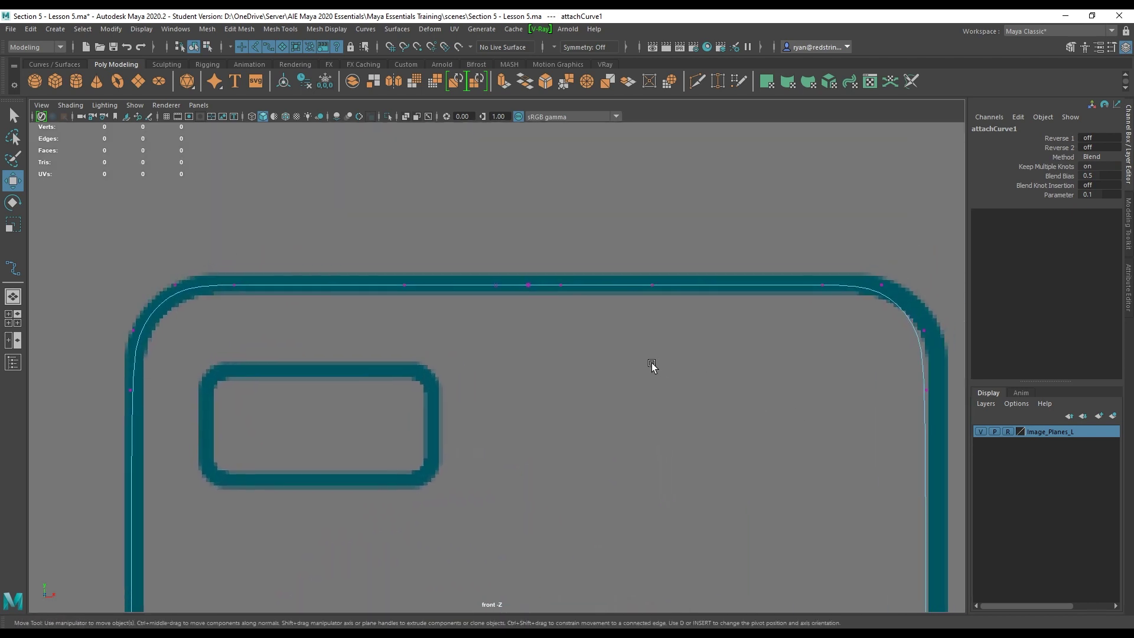
# Try pulling the attached curve's top center control vertex downward to test the join, and undo the move.
pyautogui.click(529, 285)
pyautogui.moveTo(527, 238); pyautogui.dragTo(528, 414)
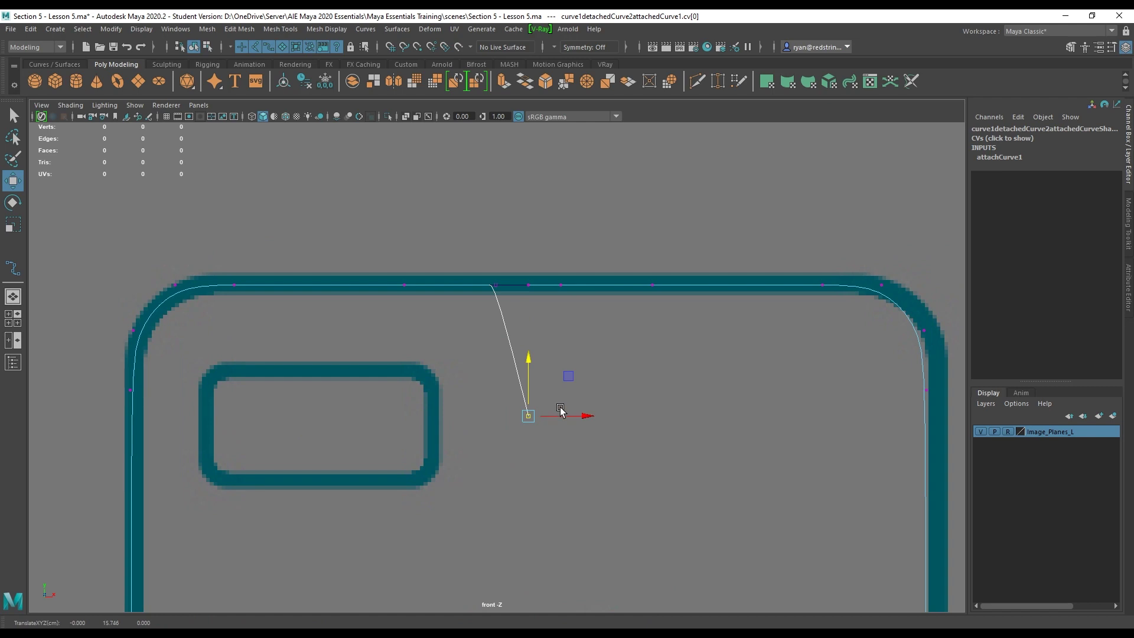
pyautogui.hotkey('ctrl', 'z')
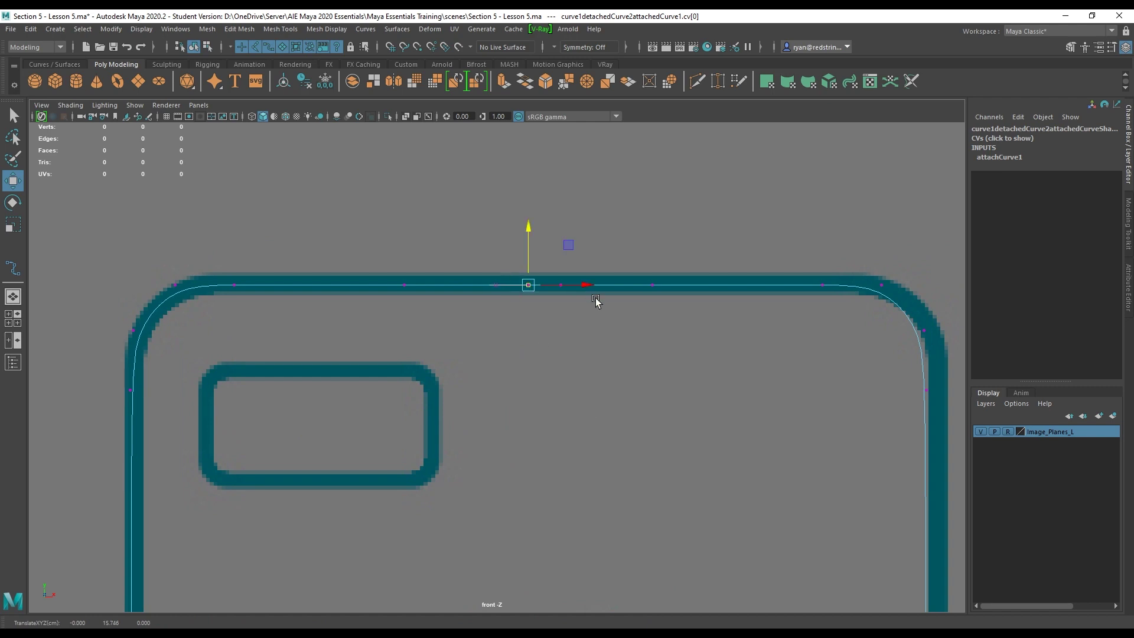
# Return to object selection and delete the two original half curves, keeping only the attached outline.
pyautogui.moveTo(696, 215); pyautogui.dragTo(746, 200, button='right')
pyautogui.scroll(-8, 743, 224)
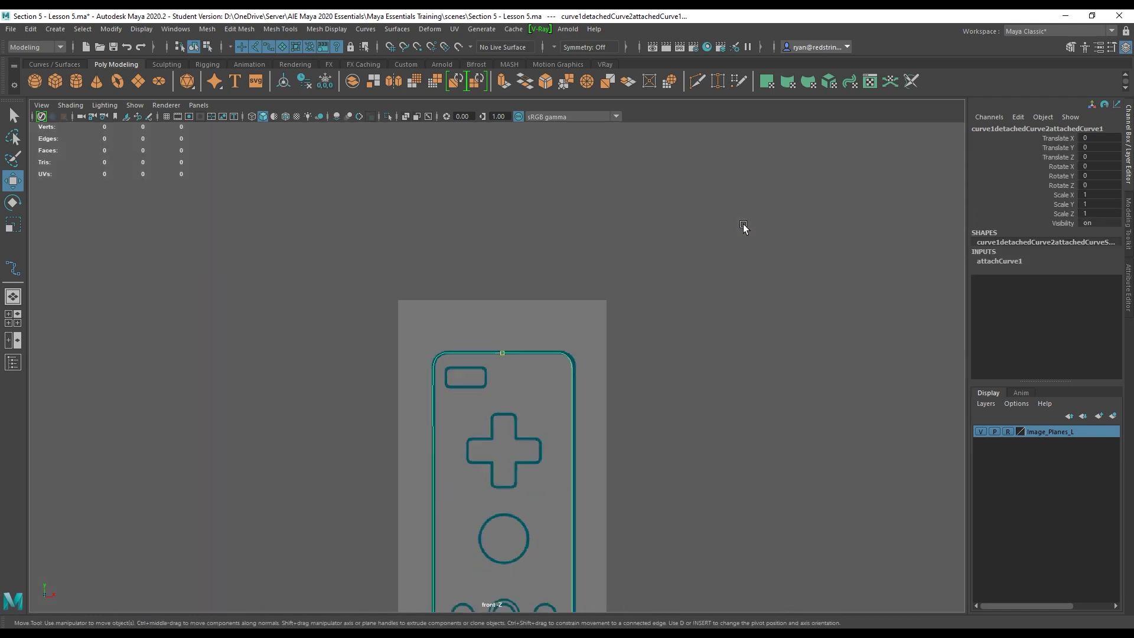
pyautogui.scroll(-3, 743, 225)
pyautogui.click(675, 316)
pyautogui.click(524, 356)
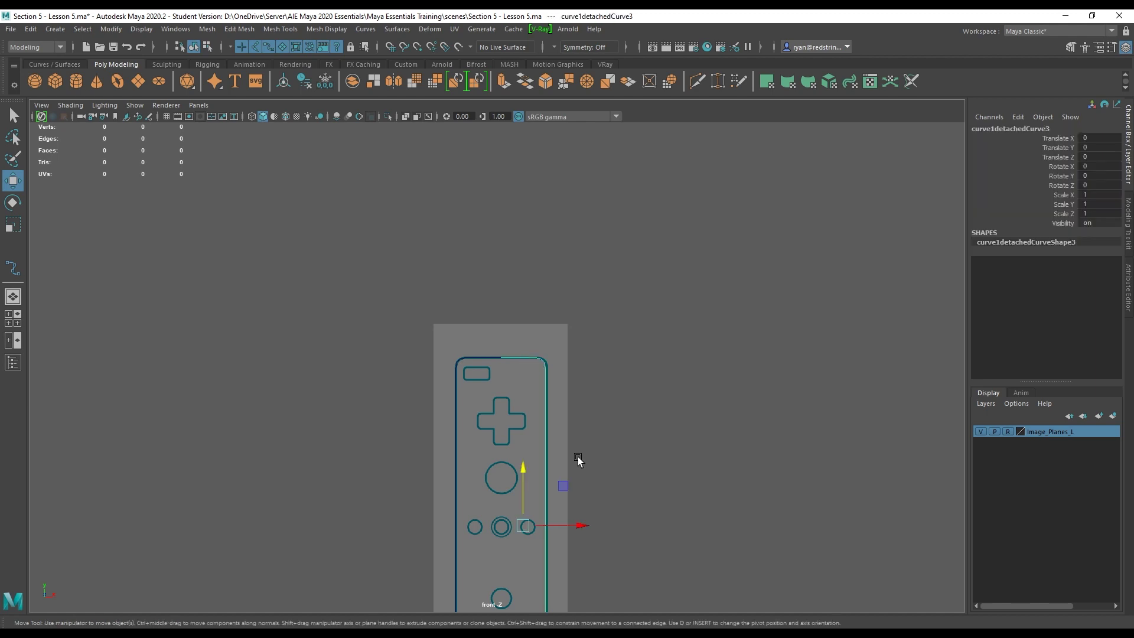
pyautogui.keyDown('alt'); pyautogui.moveTo(579, 460); pyautogui.dragTo(583, 303, button='middle'); pyautogui.keyUp('alt')
pyautogui.click(536, 326)
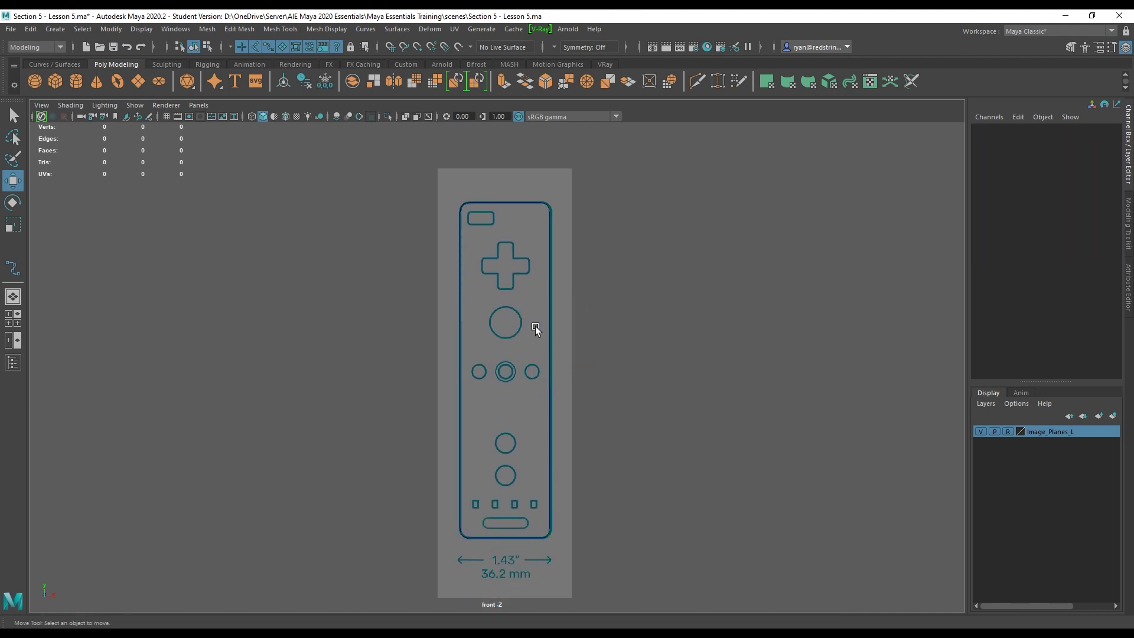
pyautogui.moveTo(535, 326); pyautogui.dragTo(590, 348)
pyautogui.moveTo(421, 189); pyautogui.dragTo(590, 395)
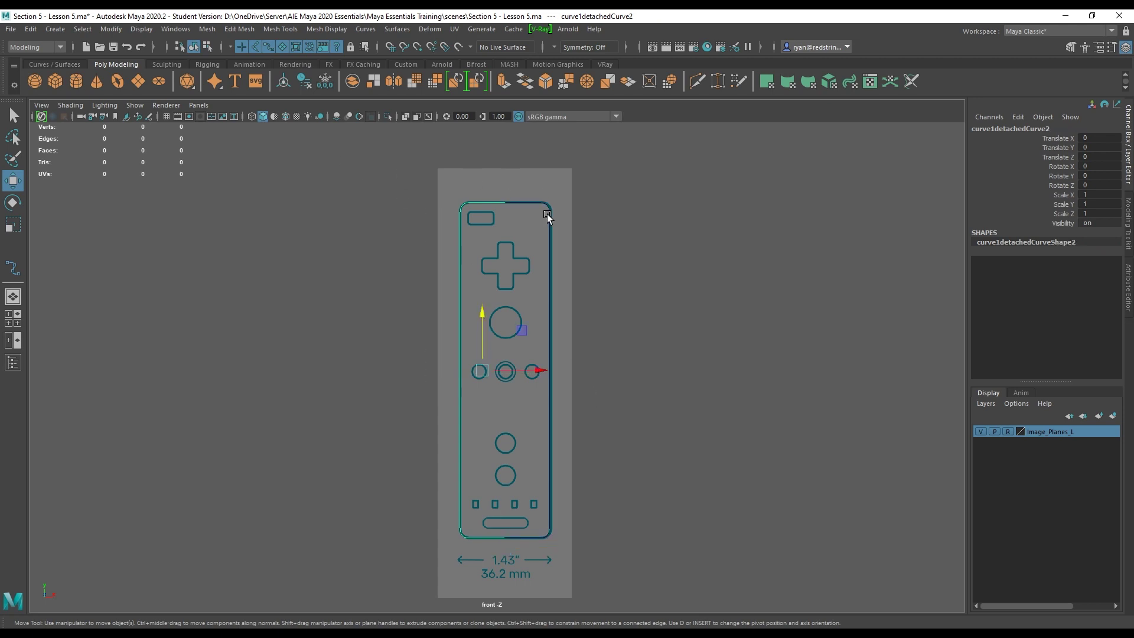
pyautogui.press('Delete')
# Select the attached outline and close its gap at the top center with Open/Close.
pyautogui.moveTo(517, 194); pyautogui.dragTo(520, 245)
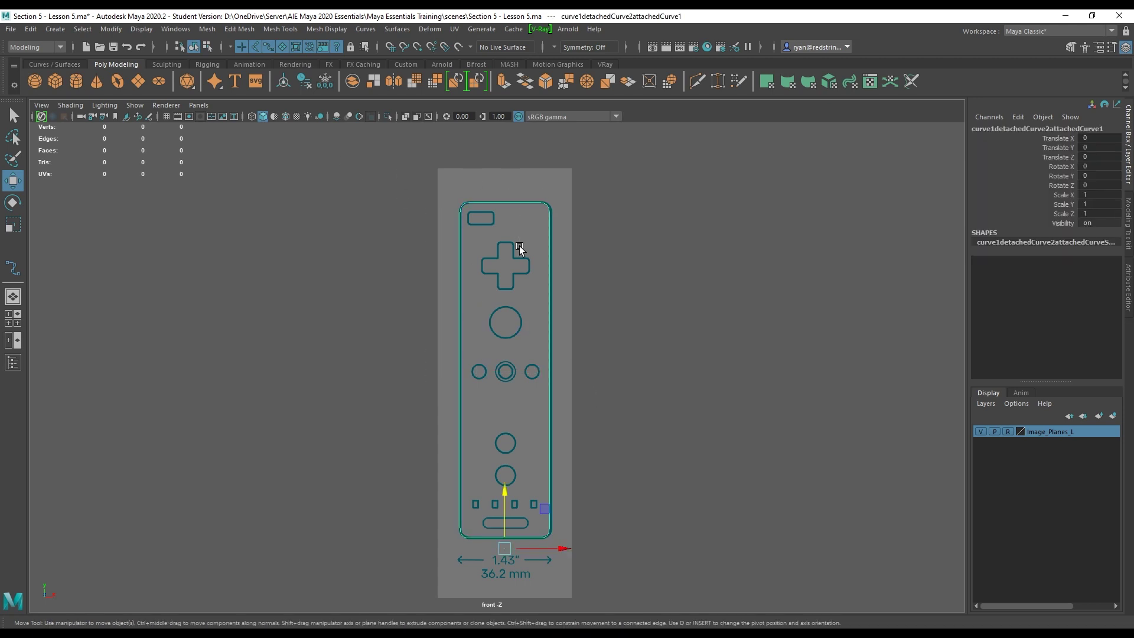
pyautogui.keyDown('alt'); pyautogui.moveTo(469, 190); pyautogui.dragTo(471, 286, button='middle'); pyautogui.keyUp('alt')
pyautogui.keyDown('alt'); pyautogui.moveTo(471, 286); pyautogui.dragTo(752, 392, button='right'); pyautogui.keyUp('alt')
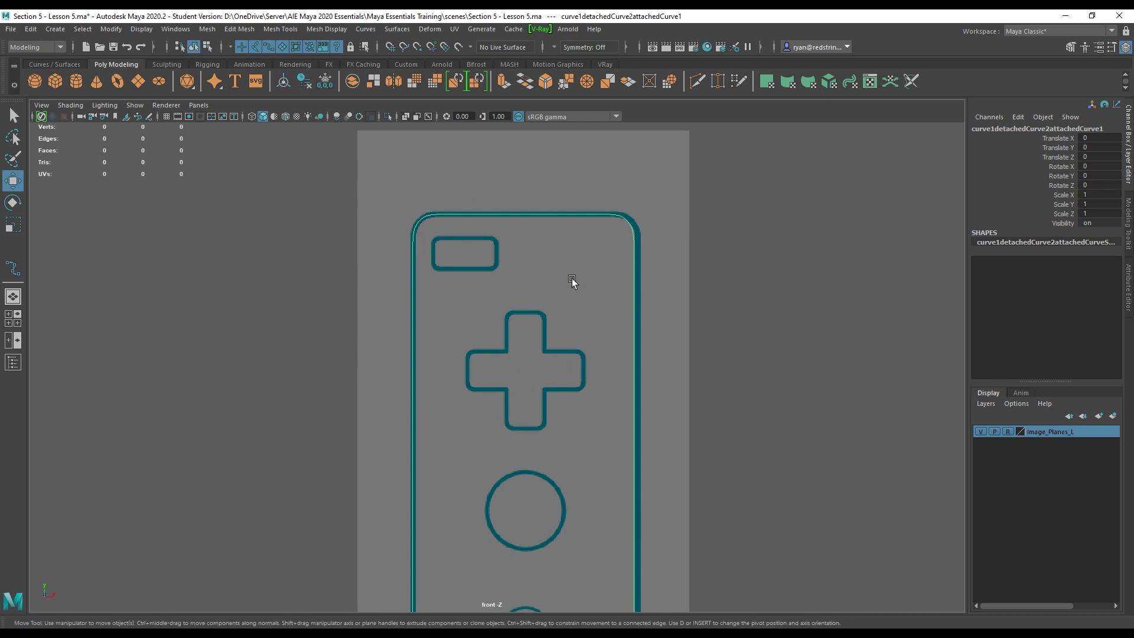
pyautogui.click(359, 29)
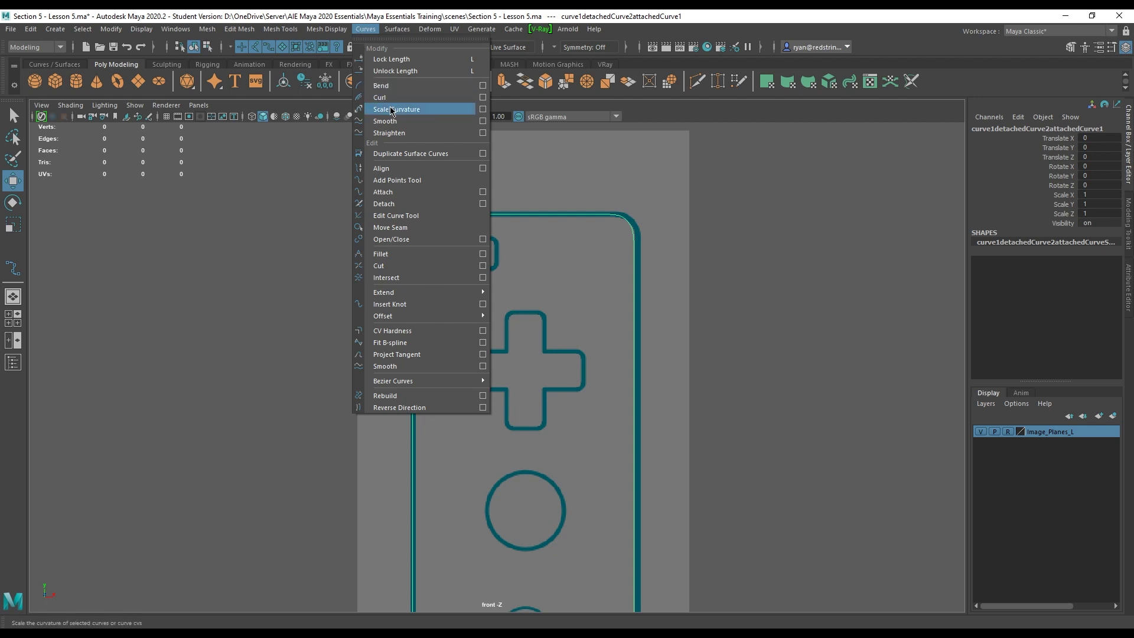
pyautogui.click(408, 240)
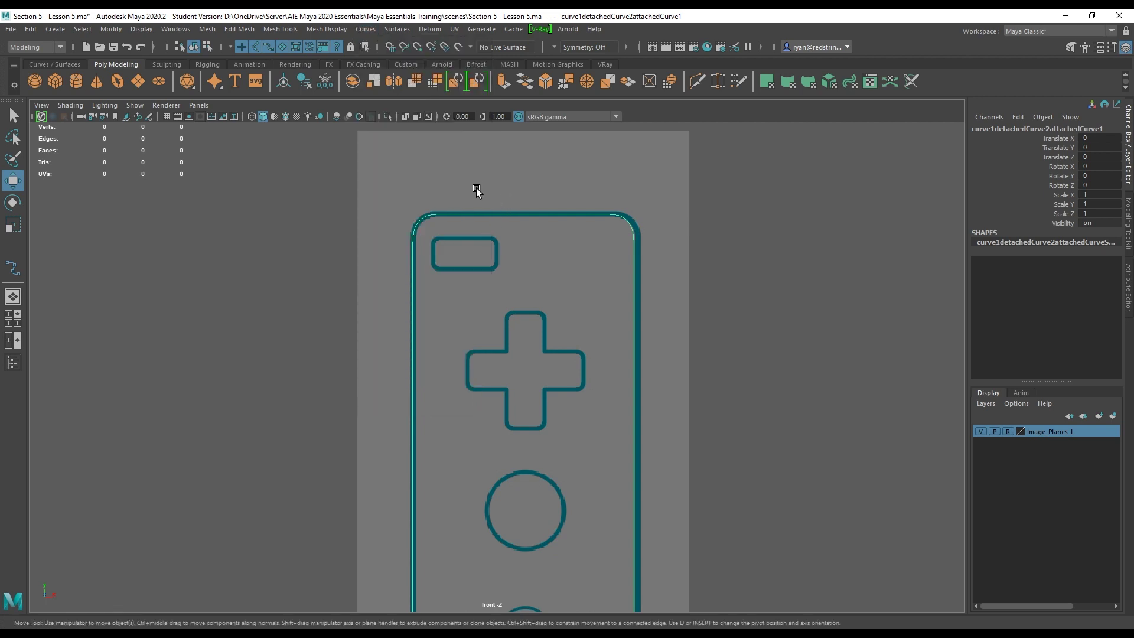
# Try dragging the closed outline's top center control vertex down into the remote to test the seam, and undo it.
pyautogui.moveTo(476, 188); pyautogui.dragTo(463, 208, button='right')
pyautogui.moveTo(523, 215); pyautogui.dragTo(461, 353)
pyautogui.hotkey('ctrl', 'z')
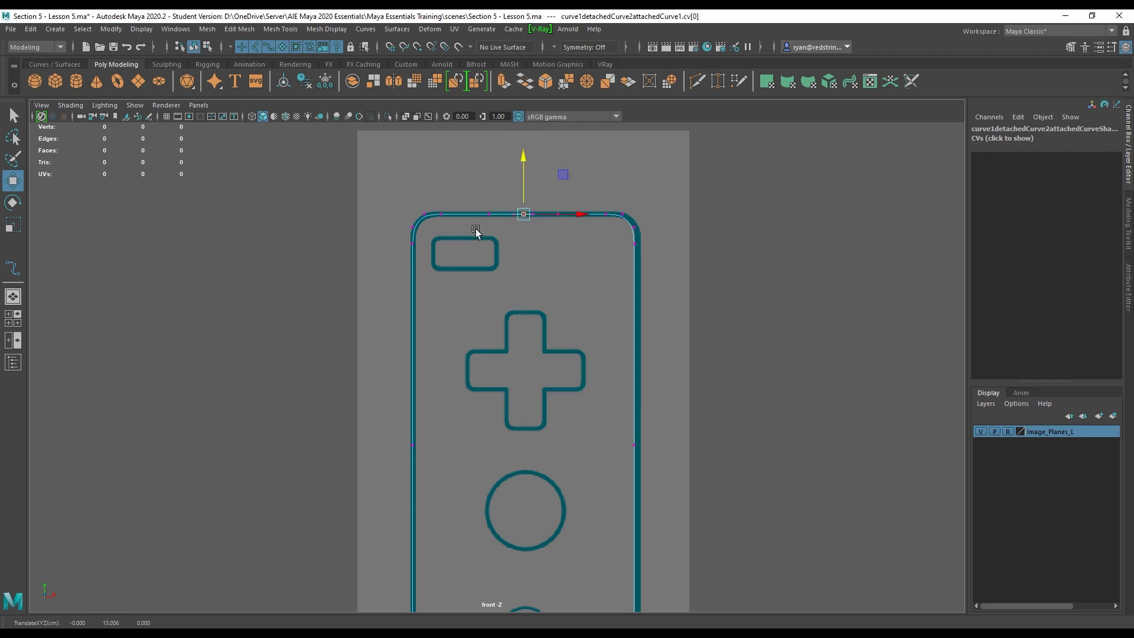
# Examine the outline's lower end, switch to the perspective view and select the closed outline curve there.
pyautogui.keyDown('alt'); pyautogui.moveTo(589, 377); pyautogui.dragTo(547, 251, button='middle'); pyautogui.keyUp('alt')
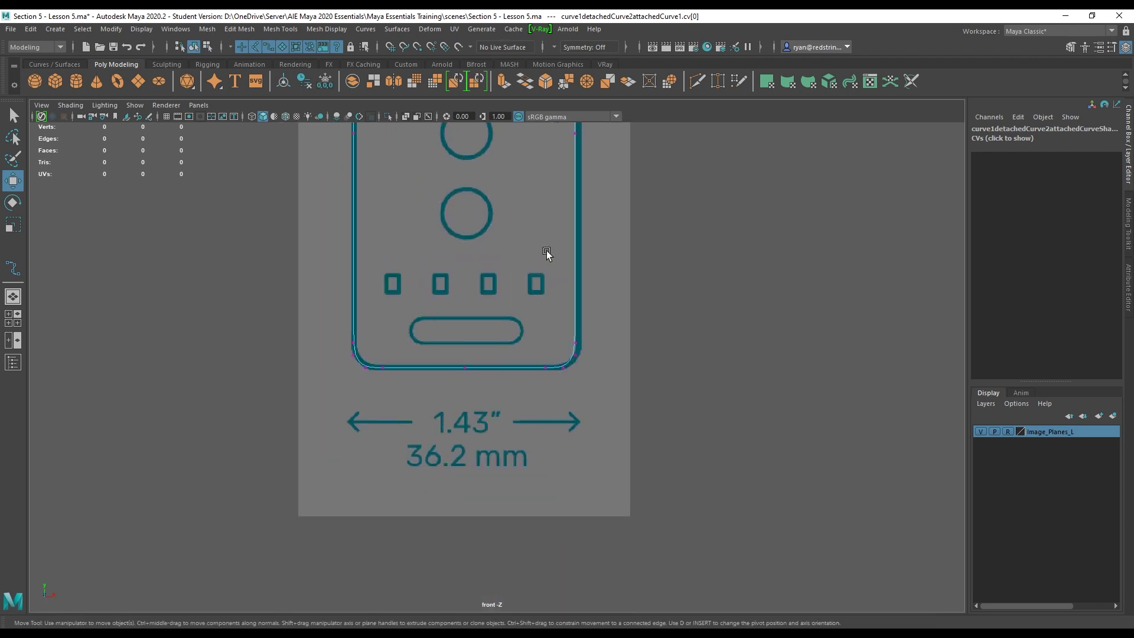
pyautogui.click(496, 212)
pyautogui.keyDown('alt'); pyautogui.moveTo(496, 212); pyautogui.dragTo(510, 420, button='middle'); pyautogui.keyUp('alt')
pyautogui.keyDown('alt'); pyautogui.moveTo(510, 419); pyautogui.dragTo(467, 194, button='right'); pyautogui.keyUp('alt')
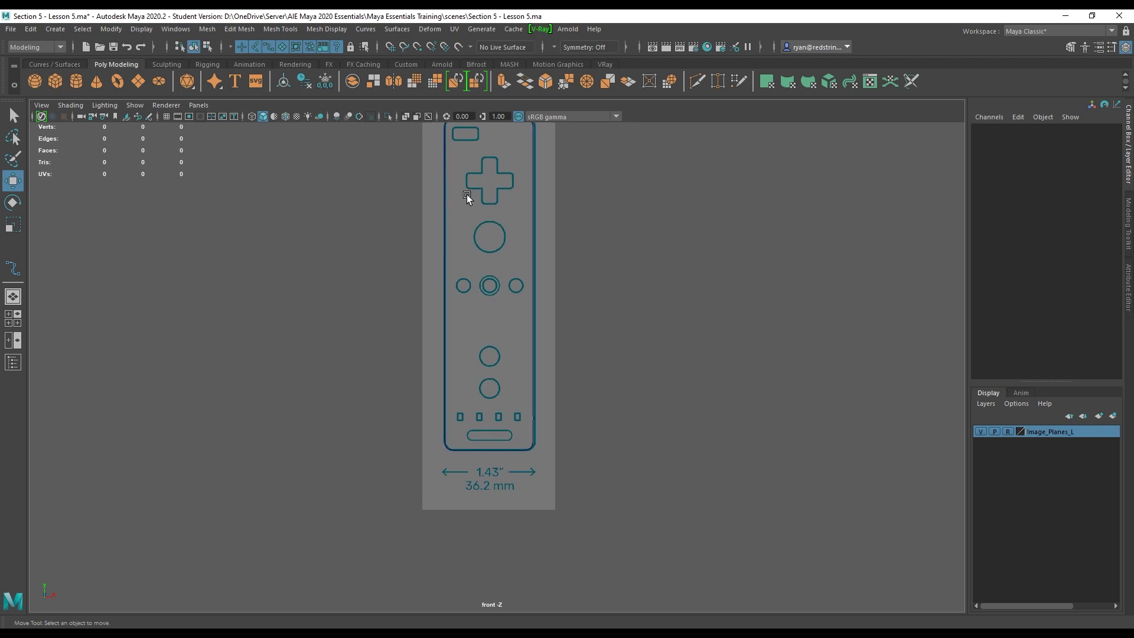
pyautogui.keyDown('alt'); pyautogui.moveTo(467, 194); pyautogui.dragTo(490, 324, button='middle'); pyautogui.keyUp('alt')
pyautogui.click(15, 299)
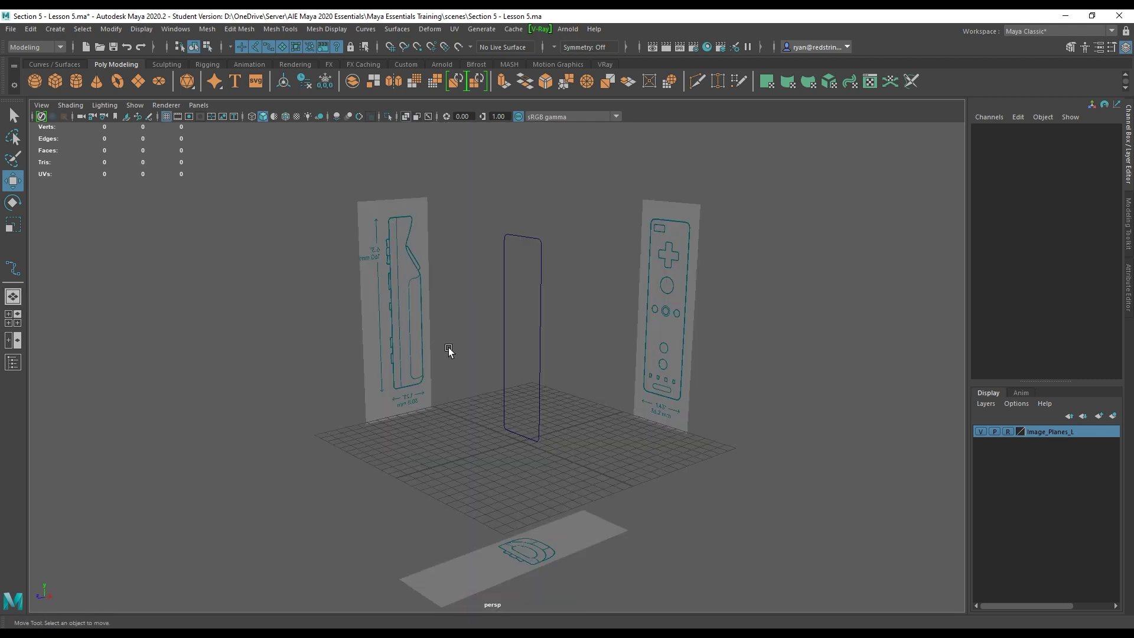
pyautogui.keyDown('alt'); pyautogui.moveTo(520, 347); pyautogui.dragTo(552, 341); pyautogui.keyUp('alt')
pyautogui.click(530, 336)
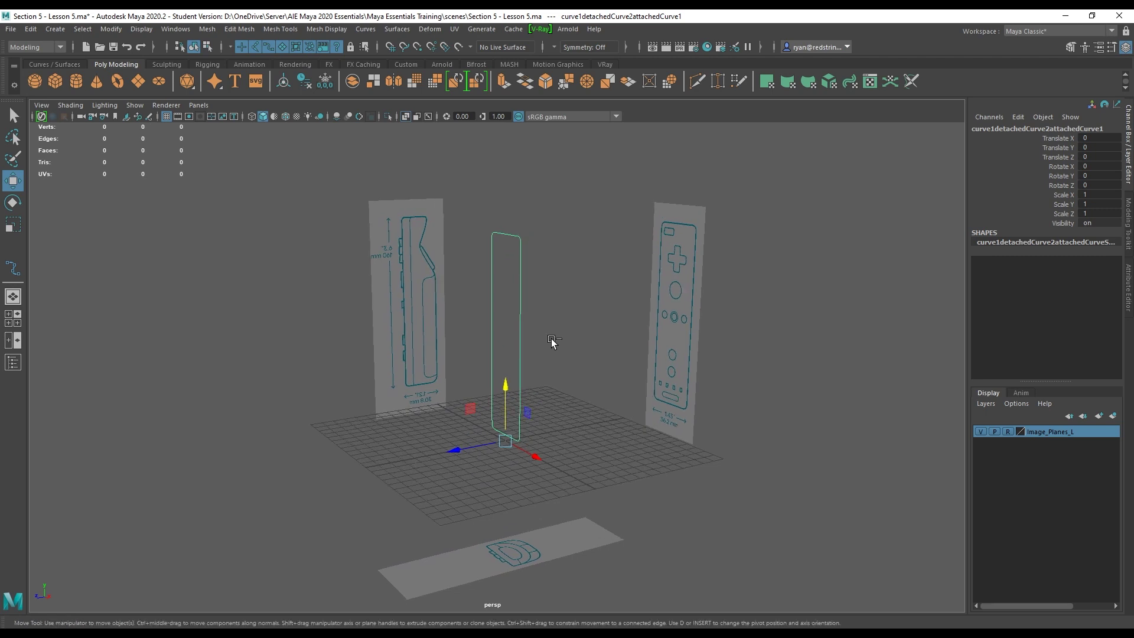
# Duplicate the closed outline curve and move the copy back along Z to about -0.463.
pyautogui.hotkey('ctrl', 'd')
pyautogui.moveTo(458, 452); pyautogui.dragTo(464, 452)
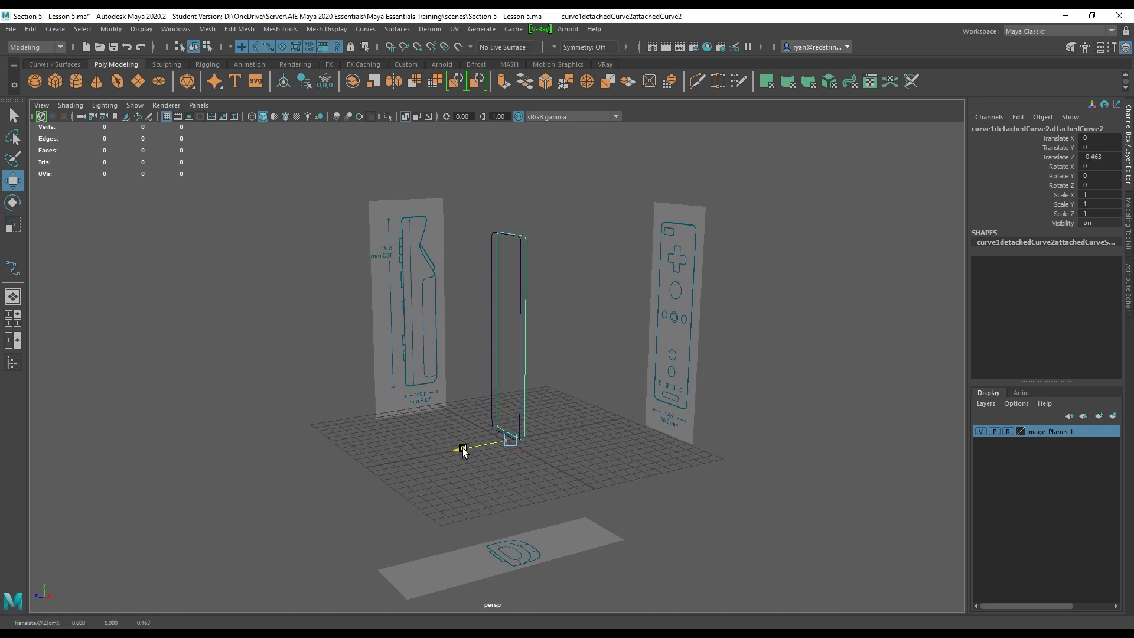
# Examine the remote's side profile on the reference image from its upper edge to its lower end, alongside the two outline curves.
pyautogui.keyDown('alt'); pyautogui.moveTo(319, 219); pyautogui.dragTo(426, 230, button='right'); pyautogui.keyUp('alt')
pyautogui.keyDown('alt'); pyautogui.moveTo(354, 148); pyautogui.dragTo(496, 256, button='middle'); pyautogui.keyUp('alt')
pyautogui.keyDown('alt'); pyautogui.moveTo(429, 194); pyautogui.dragTo(460, 296, button='middle'); pyautogui.keyUp('alt')
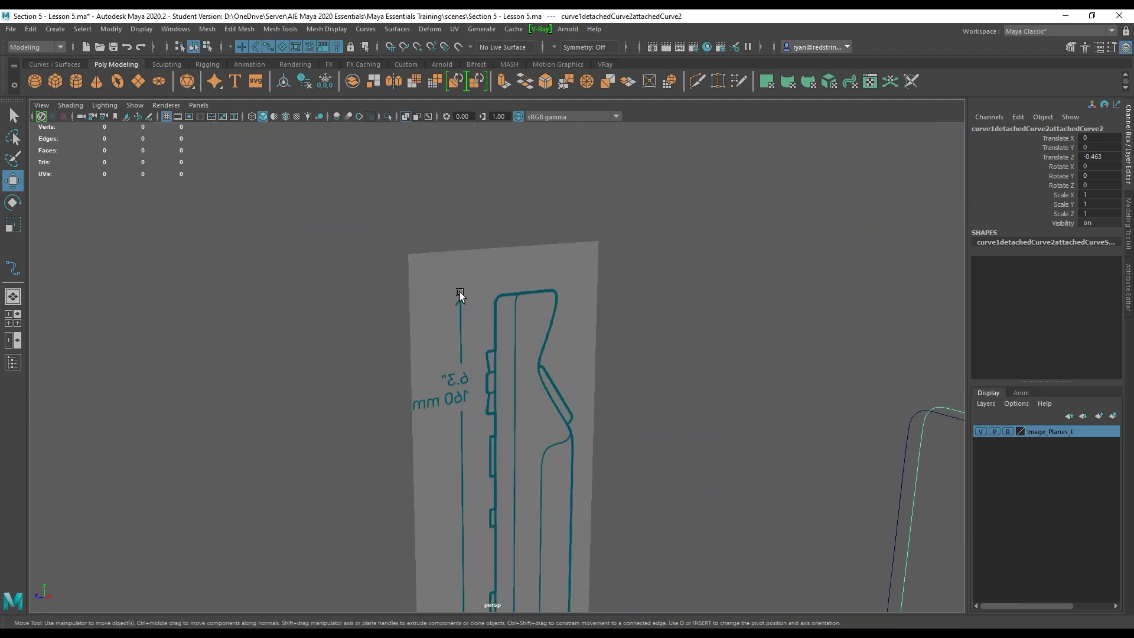
pyautogui.keyDown('alt'); pyautogui.moveTo(461, 296); pyautogui.dragTo(577, 255, button='right'); pyautogui.keyUp('alt')
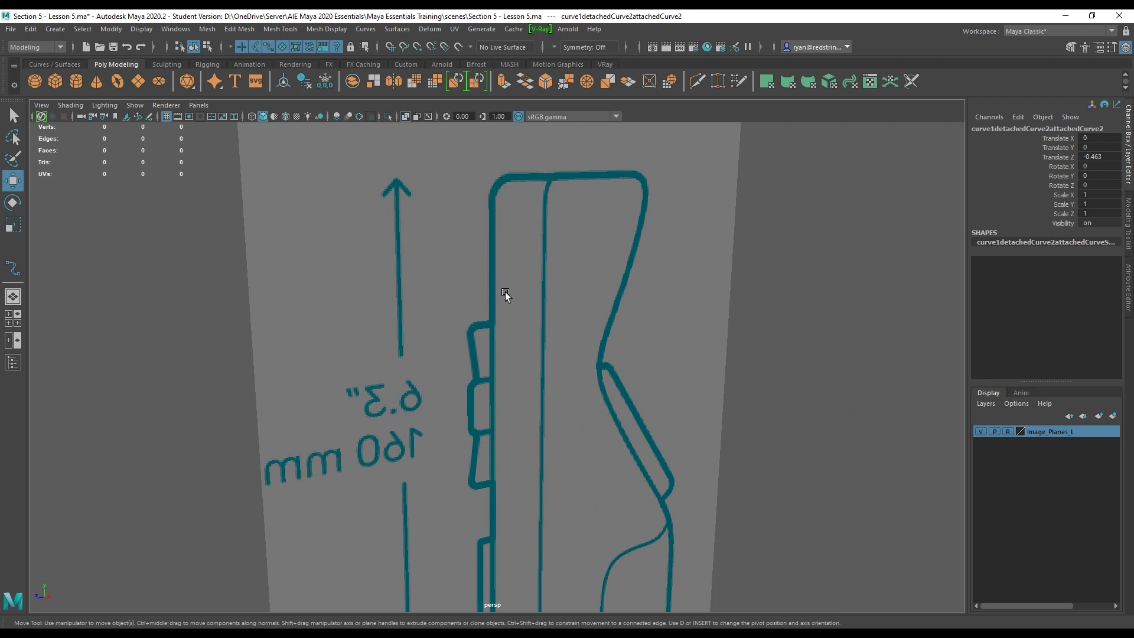
pyautogui.keyDown('alt'); pyautogui.moveTo(511, 353); pyautogui.dragTo(502, 236, button='middle'); pyautogui.keyUp('alt')
pyautogui.press('f')
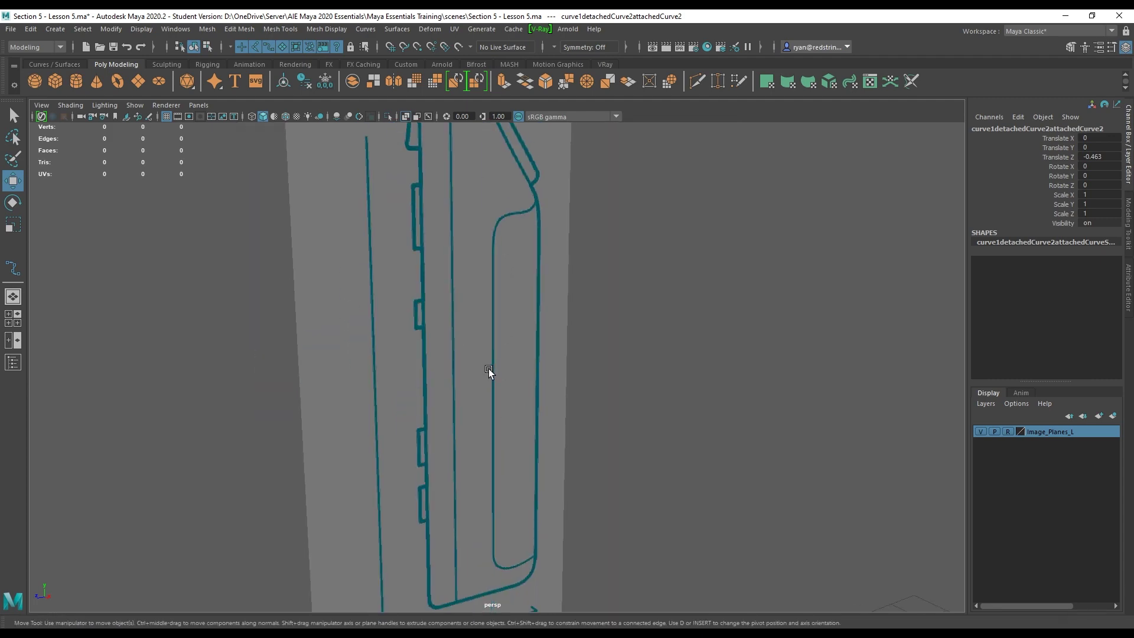
pyautogui.scroll(-5, 489, 370)
pyautogui.keyDown('alt'); pyautogui.moveTo(380, 322); pyautogui.dragTo(367, 278); pyautogui.keyUp('alt')
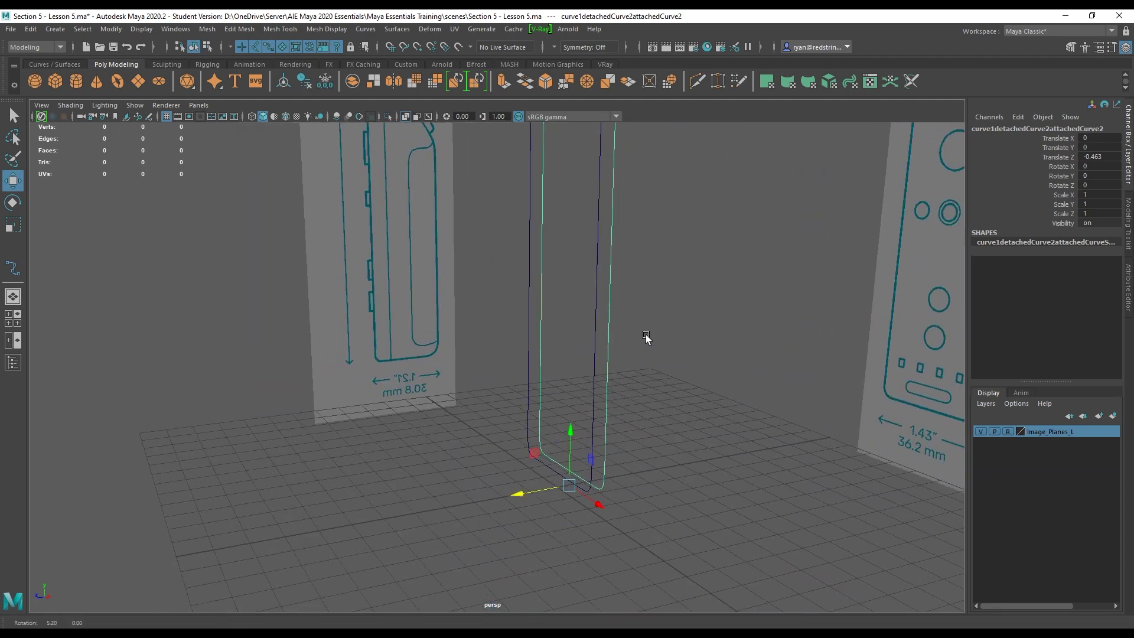
pyautogui.keyDown('alt'); pyautogui.moveTo(646, 337); pyautogui.dragTo(477, 544); pyautogui.keyUp('alt')
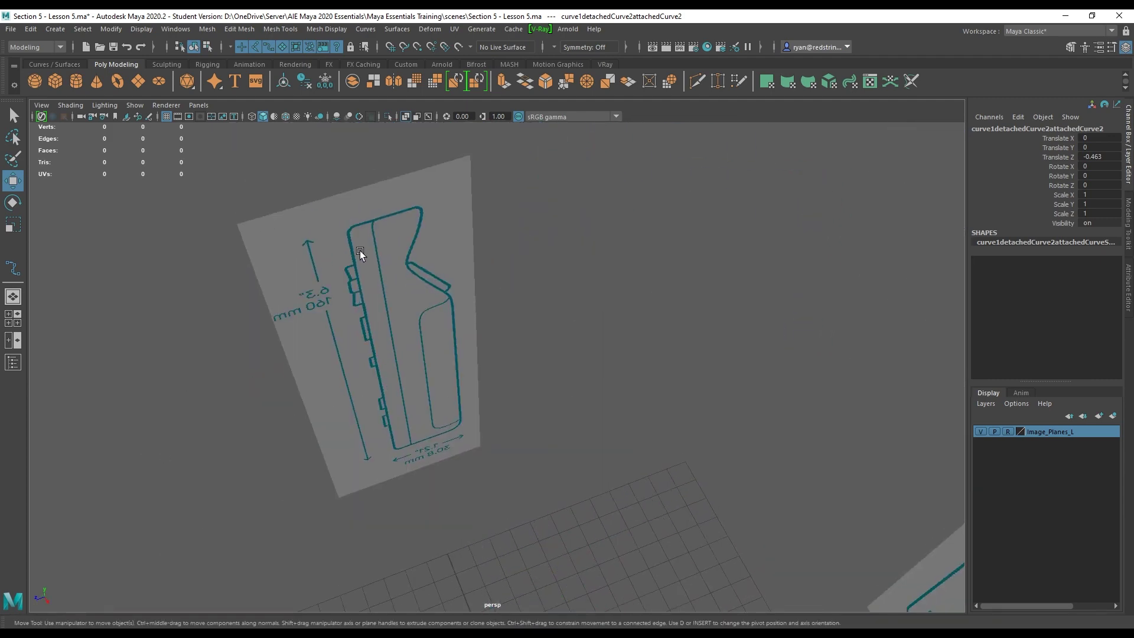
pyautogui.keyDown('alt'); pyautogui.moveTo(412, 444); pyautogui.dragTo(443, 394); pyautogui.keyUp('alt')
pyautogui.keyDown('alt'); pyautogui.moveTo(541, 449); pyautogui.dragTo(381, 448, button='middle'); pyautogui.keyUp('alt')
# Select the original front outline curve and fill it with a Planar surface.
pyautogui.click(471, 412)
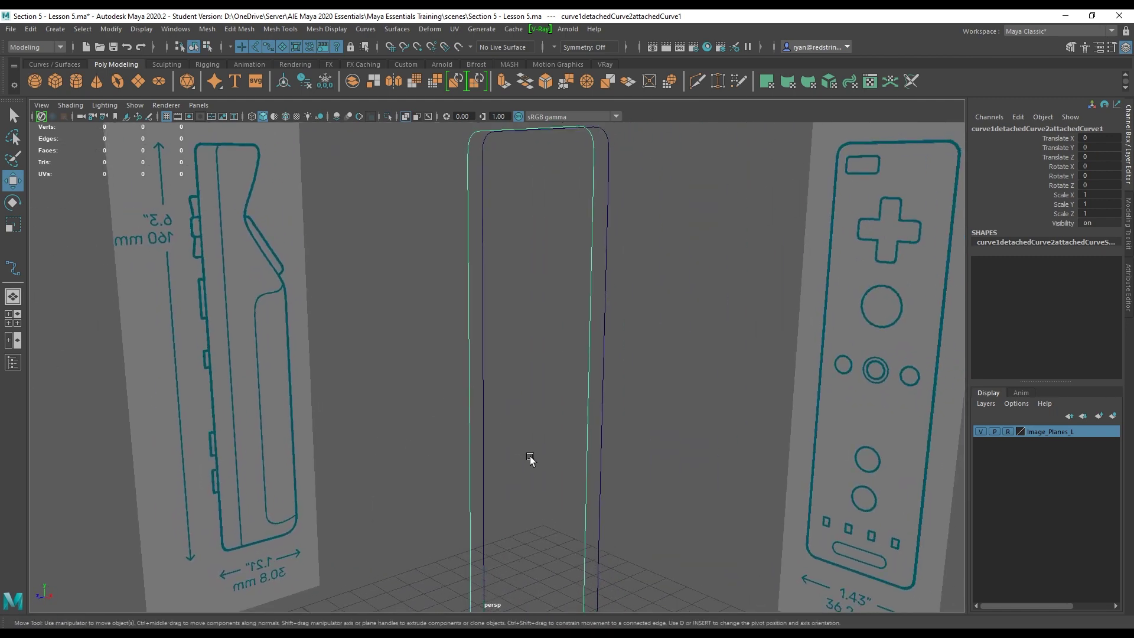
pyautogui.scroll(-3, 450, 392)
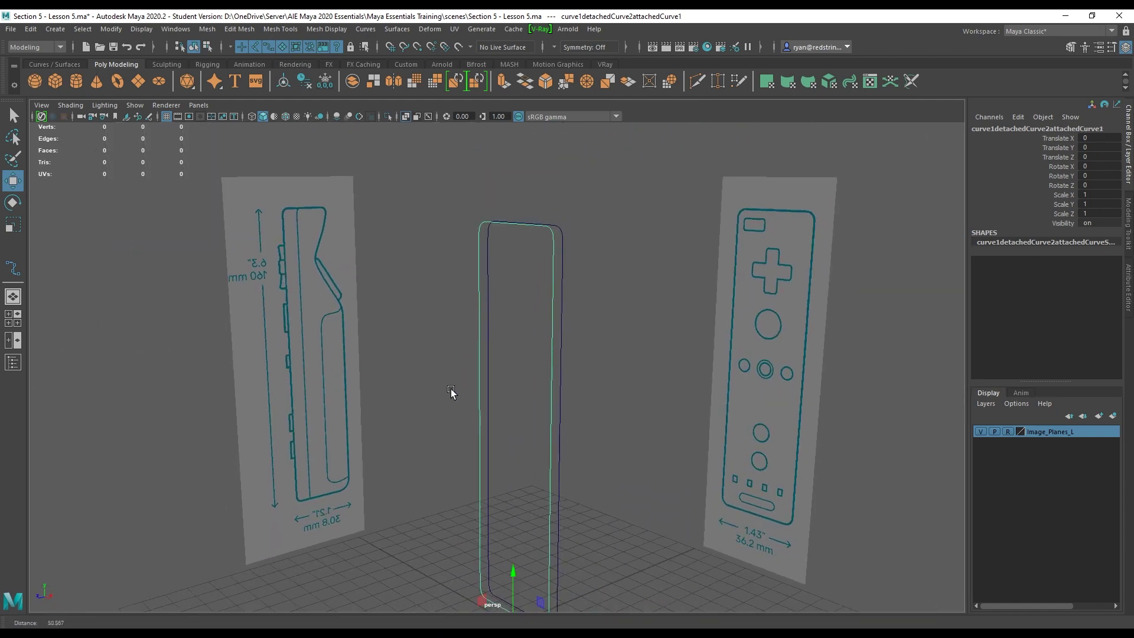
pyautogui.click(396, 31)
pyautogui.click(427, 76)
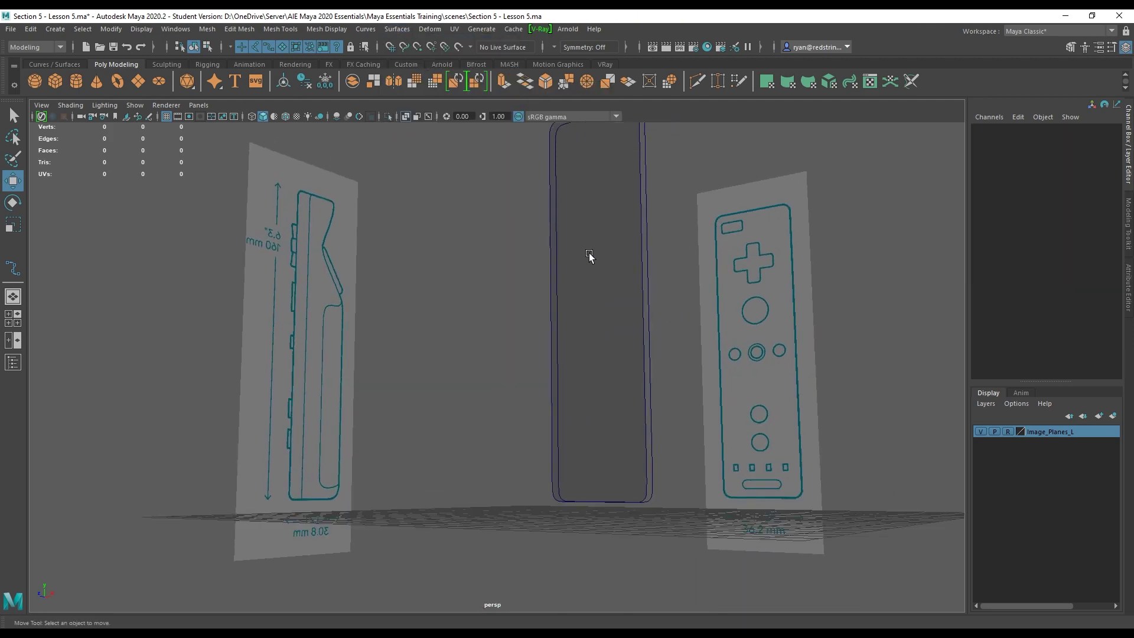
# Select the planar surface, turn off X-Ray shading in the perspective view, and reverse the surface's direction.
pyautogui.click(590, 253)
pyautogui.keyDown('alt'); pyautogui.moveTo(590, 253); pyautogui.dragTo(570, 282); pyautogui.keyUp('alt')
pyautogui.keyDown('alt'); pyautogui.moveTo(570, 282); pyautogui.dragTo(527, 323, button='middle'); pyautogui.keyUp('alt')
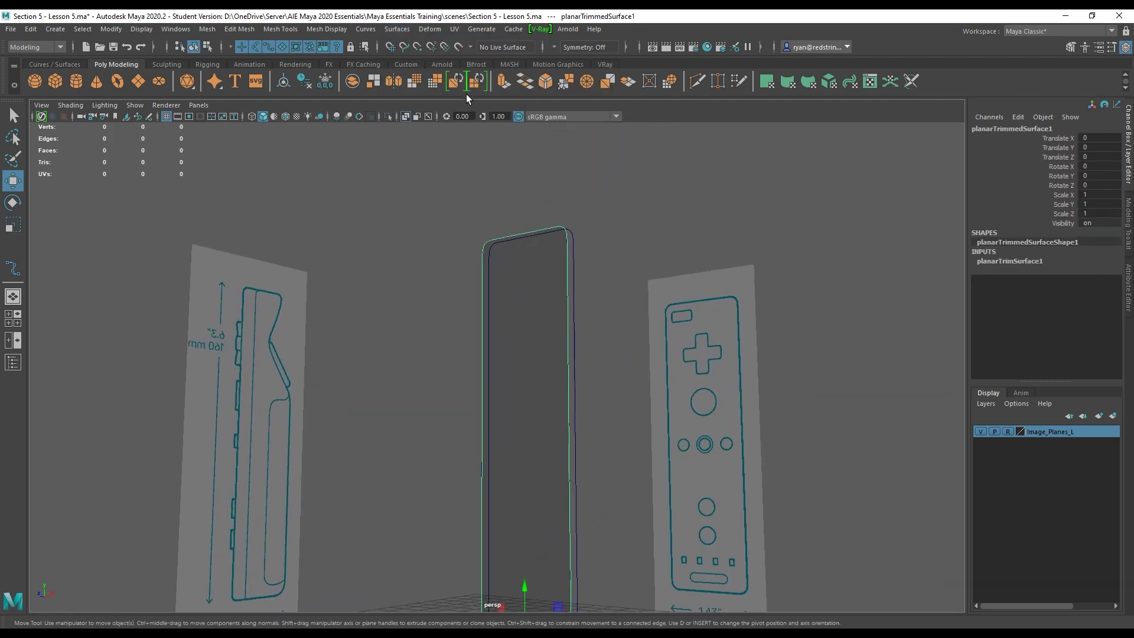
pyautogui.click(405, 117)
pyautogui.keyDown('alt'); pyautogui.moveTo(405, 221); pyautogui.dragTo(525, 280); pyautogui.keyUp('alt')
pyautogui.click(397, 29)
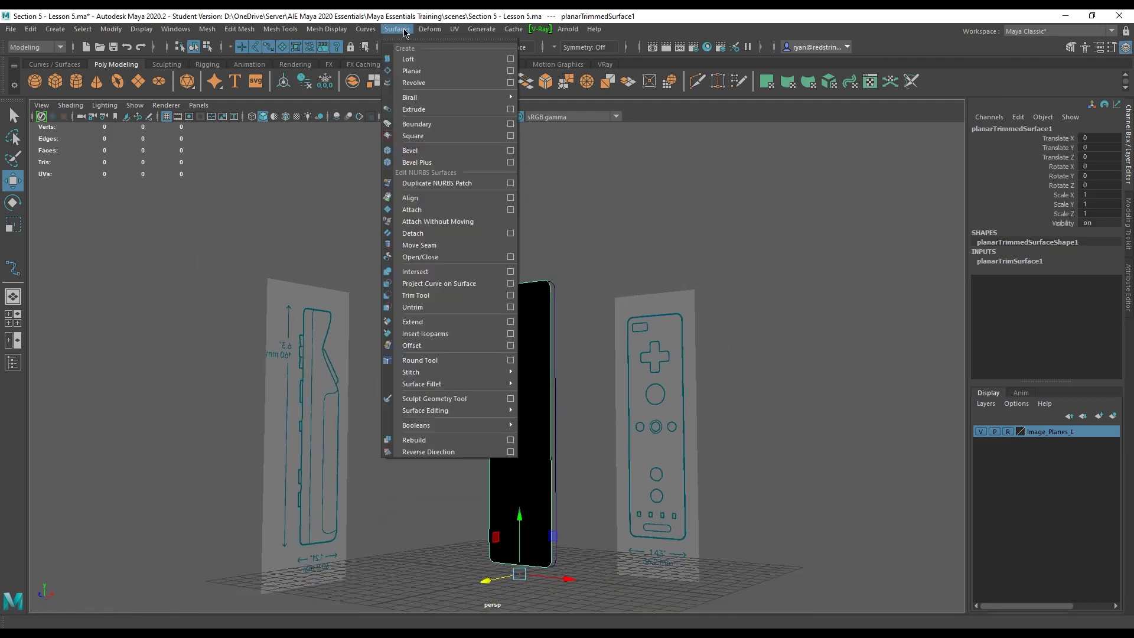
pyautogui.click(455, 451)
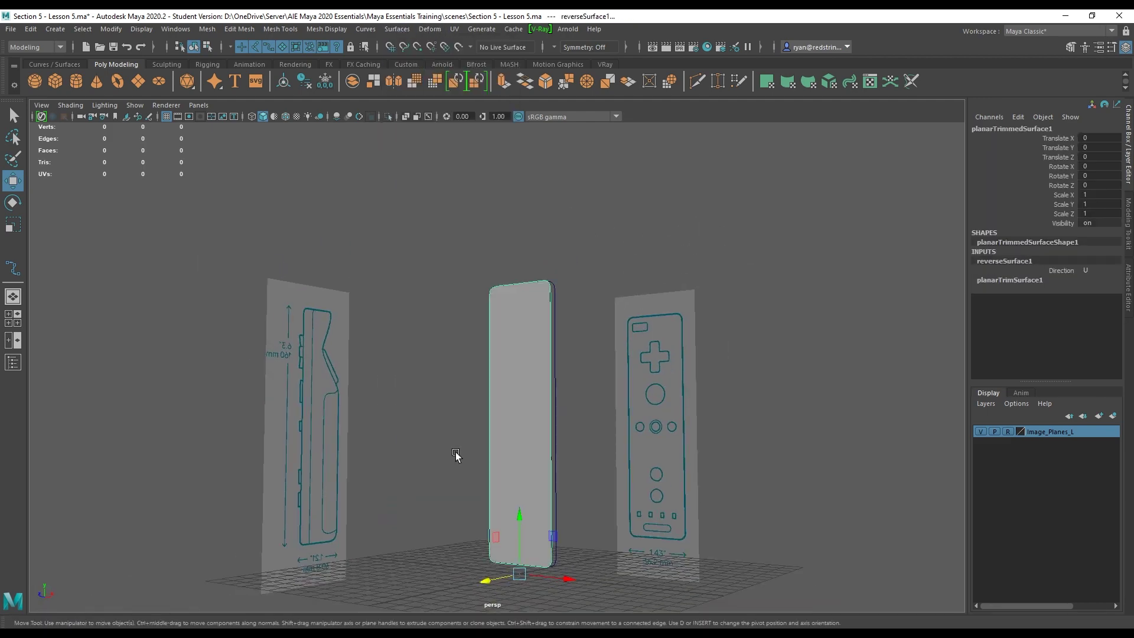
# Switch to the front view with X-Ray shading on and compare the surface's edges and corners with the reference outline.
pyautogui.keyDown('alt'); pyautogui.moveTo(423, 423); pyautogui.dragTo(419, 392); pyautogui.keyUp('alt')
pyautogui.press('space')
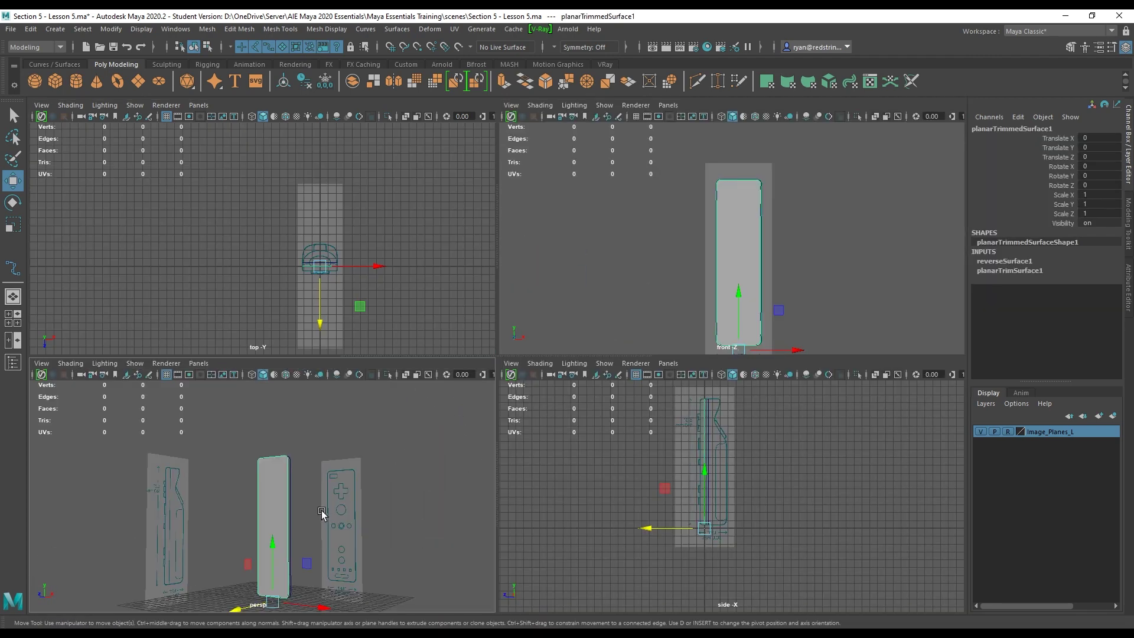
pyautogui.press('space')
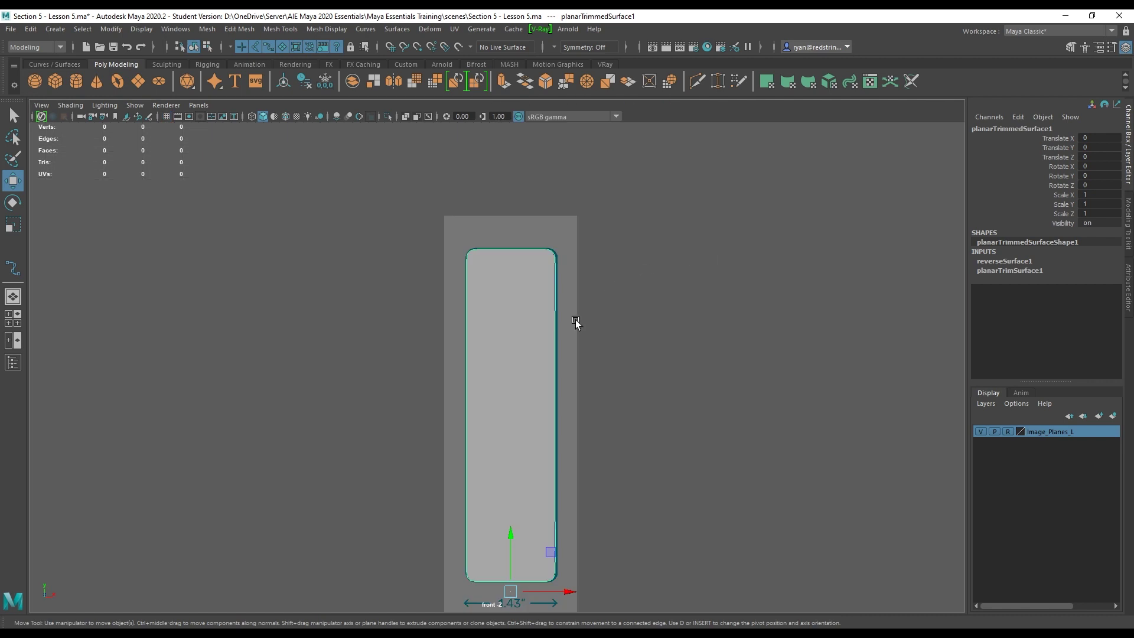
pyautogui.scroll(1, 544, 357)
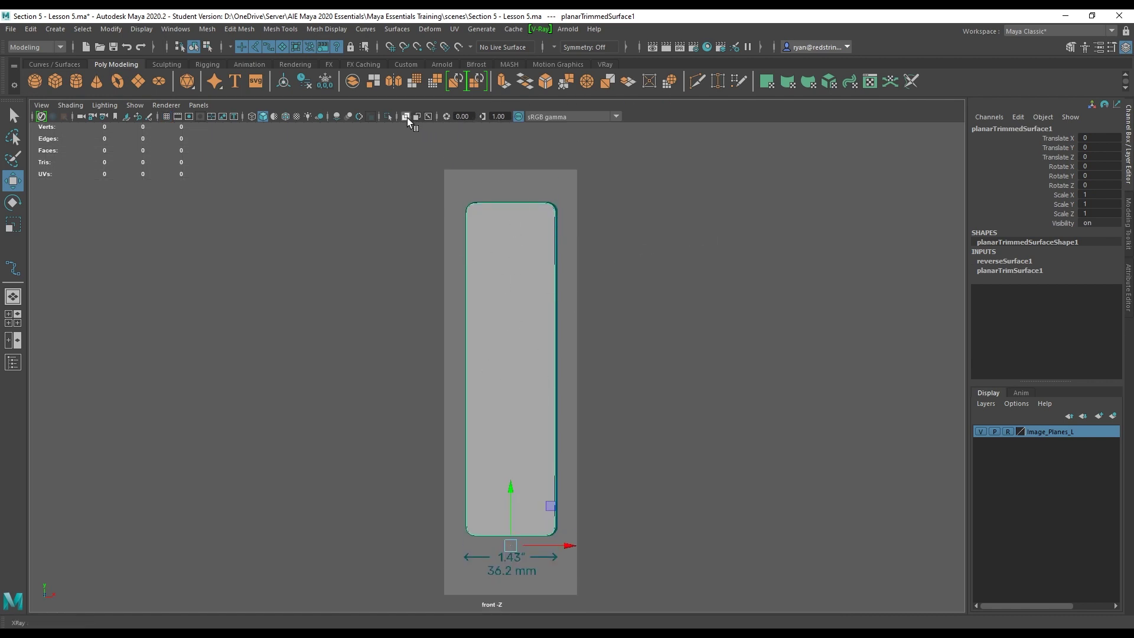
pyautogui.click(406, 117)
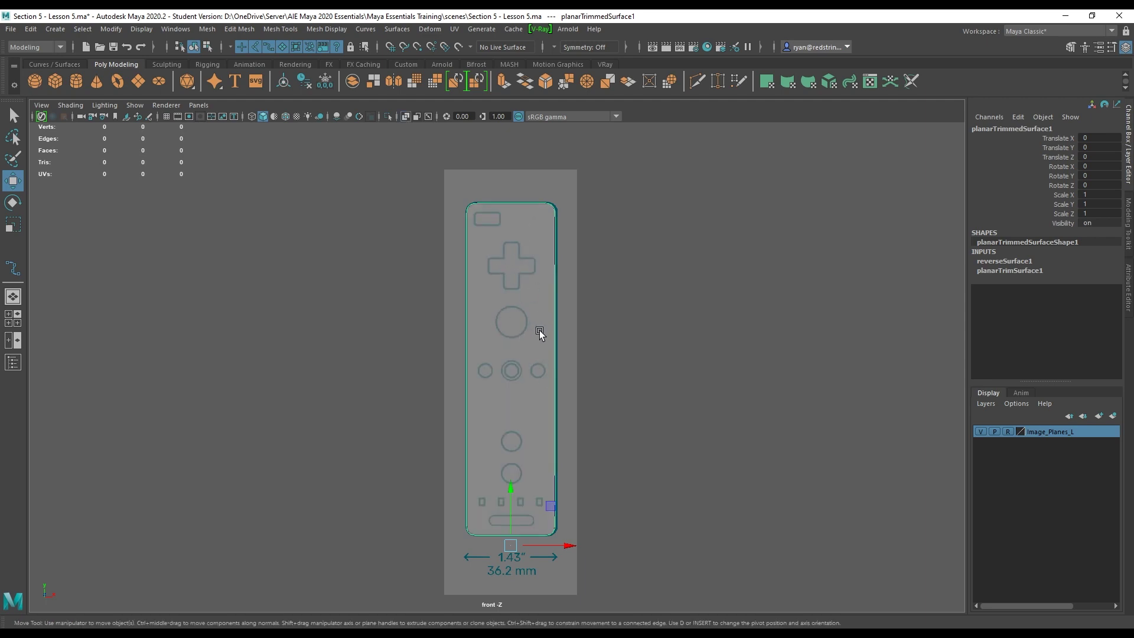
pyautogui.scroll(10, 512, 239)
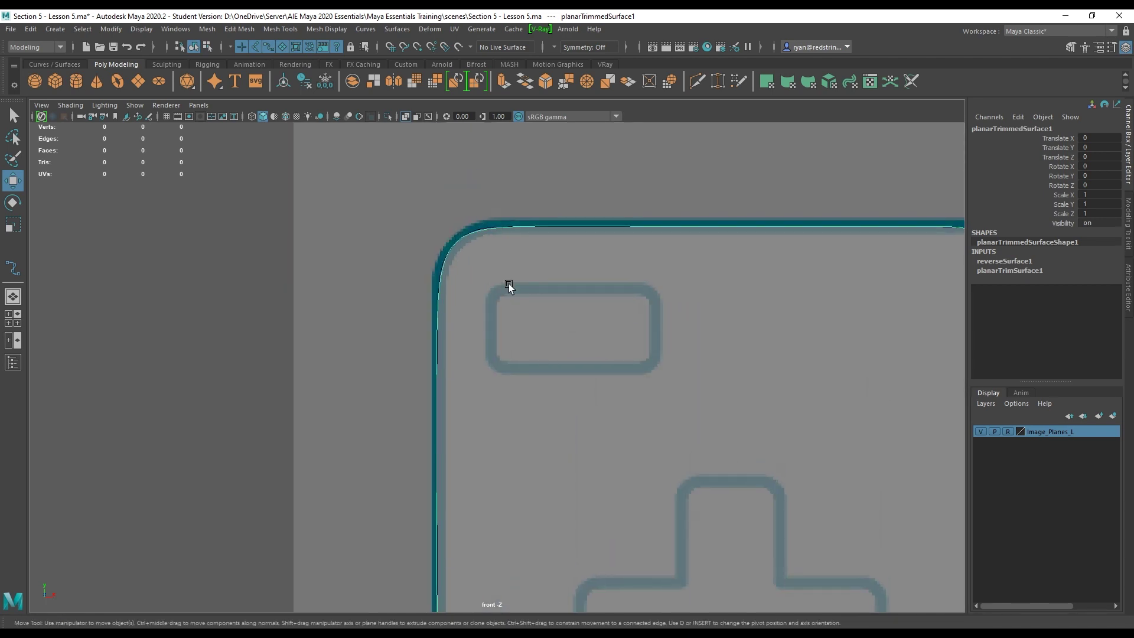
pyautogui.scroll(-8, 551, 360)
pyautogui.scroll(4, 582, 421)
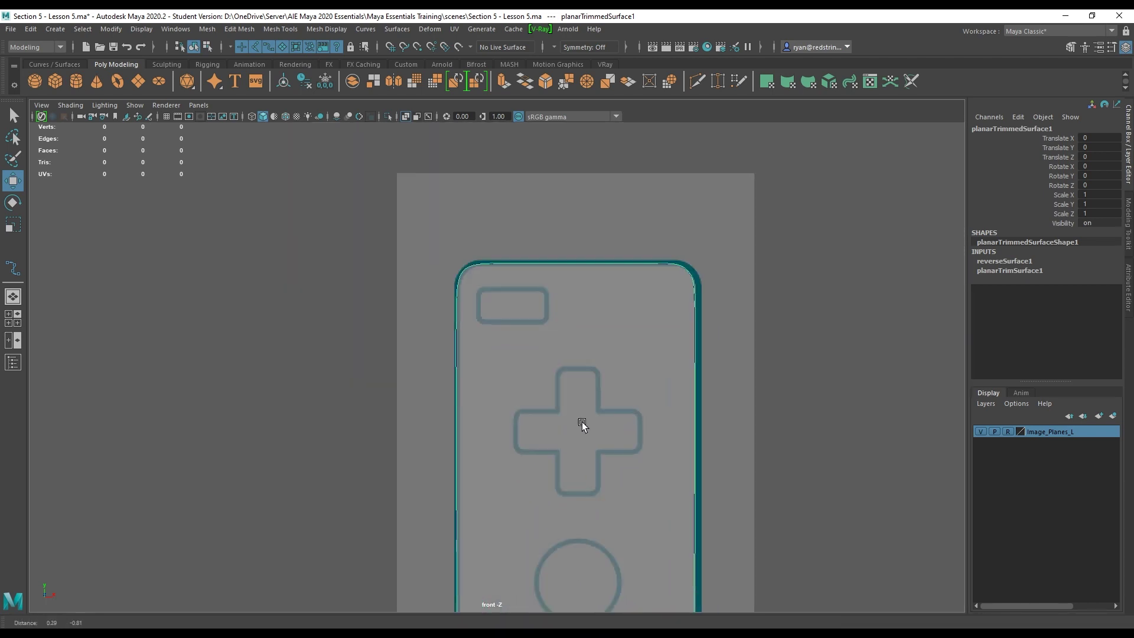
pyautogui.scroll(-6, 504, 403)
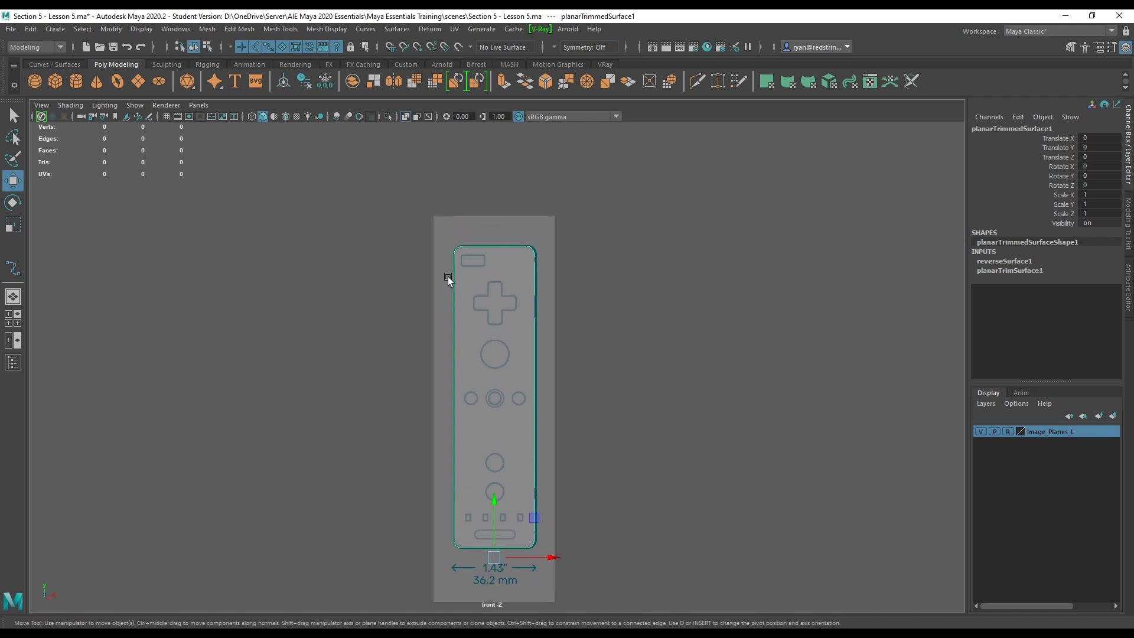
pyautogui.keyDown('alt'); pyautogui.moveTo(523, 454); pyautogui.dragTo(529, 415, button='middle'); pyautogui.keyUp('alt')
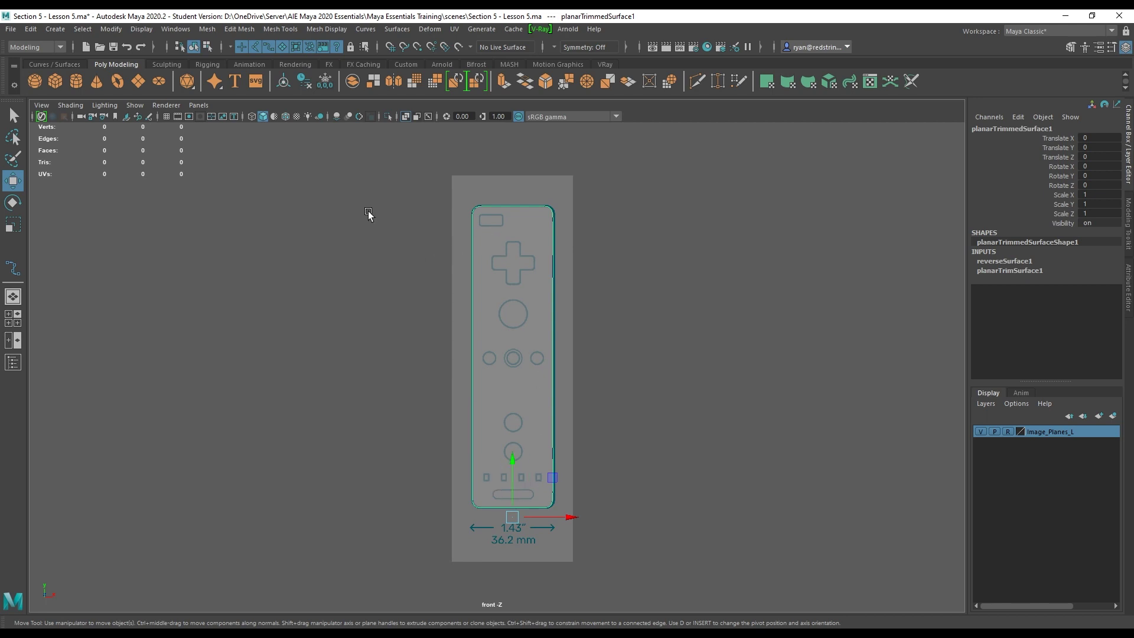
# Create a NURBS circle, raise it to Translate Y 11.145 near the large round button and rotate it 90° in X.
pyautogui.keyDown('alt'); pyautogui.moveTo(355, 178); pyautogui.dragTo(736, 451, button='right'); pyautogui.keyUp('alt')
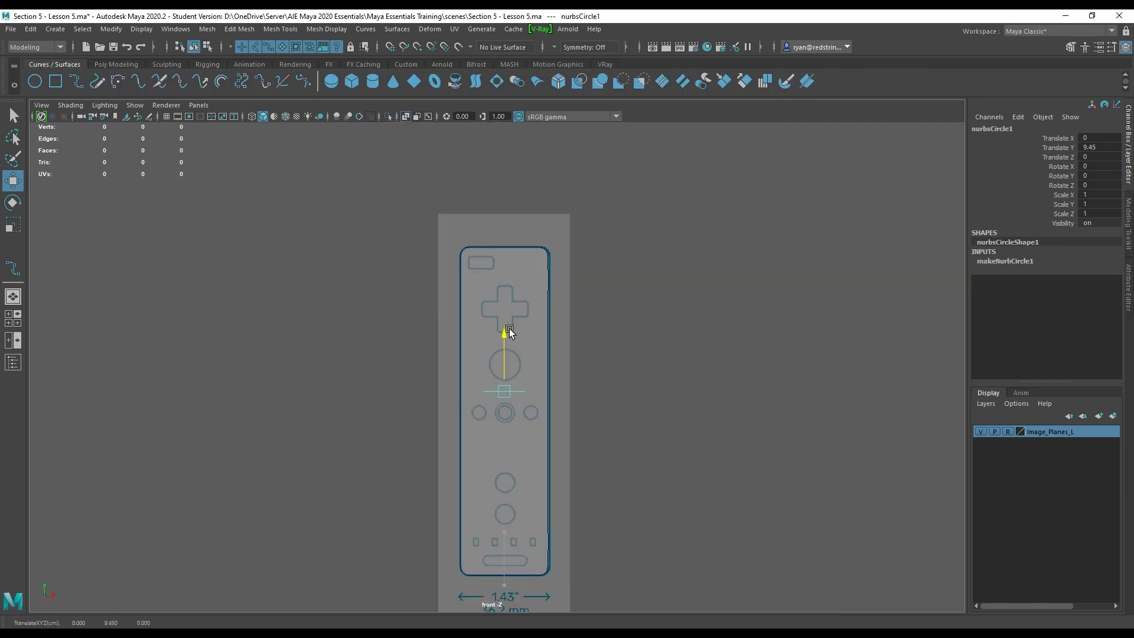
pyautogui.moveTo(509, 329); pyautogui.dragTo(509, 322)
pyautogui.keyDown('alt'); pyautogui.moveTo(509, 322); pyautogui.dragTo(752, 446, button='right'); pyautogui.keyUp('alt')
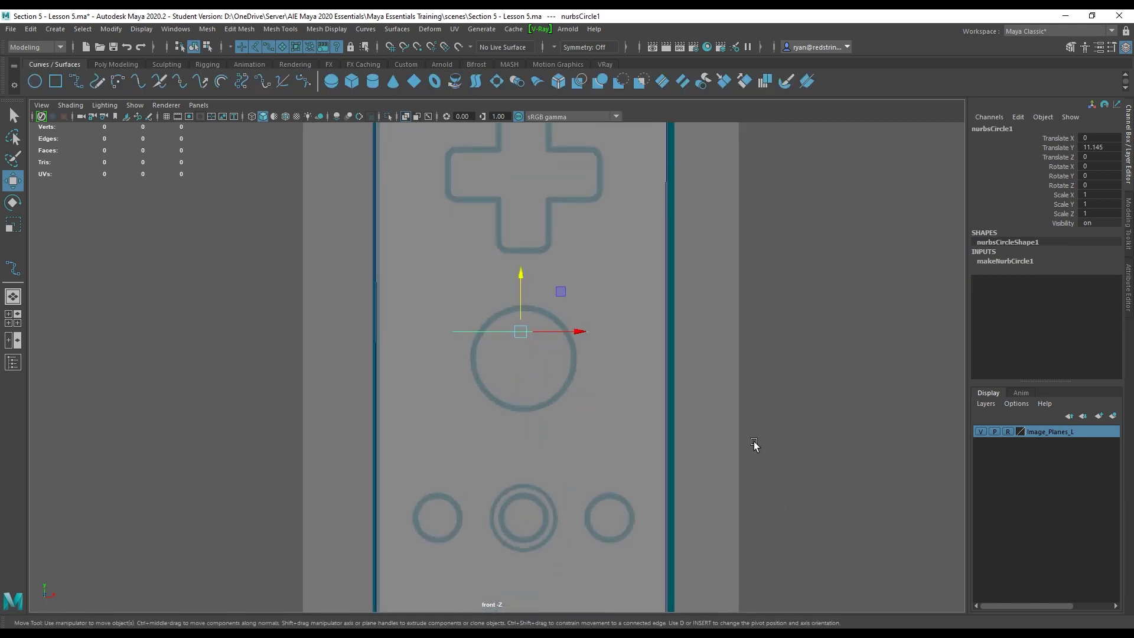
pyautogui.press('e')
pyautogui.moveTo(520, 298); pyautogui.dragTo(530, 370)
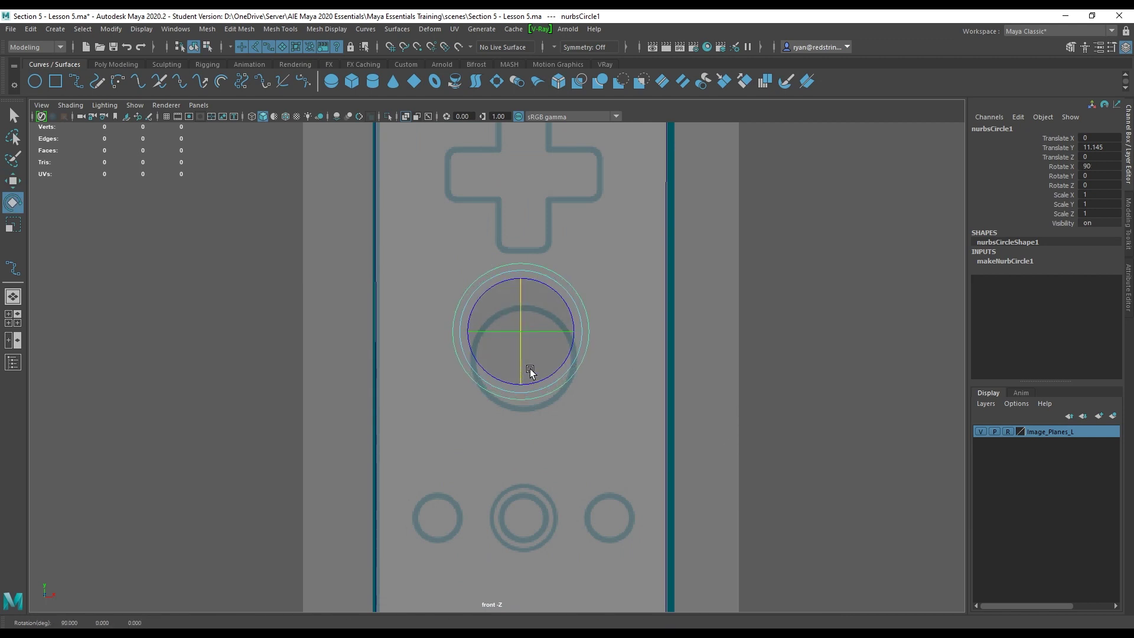
# Scale the circle uniformly to about 0.724 and fit it over the large round button at Translate X 0, Y 10.773.
pyautogui.press('w')
pyautogui.press('r')
pyautogui.moveTo(522, 332); pyautogui.dragTo(499, 349)
pyautogui.press('w')
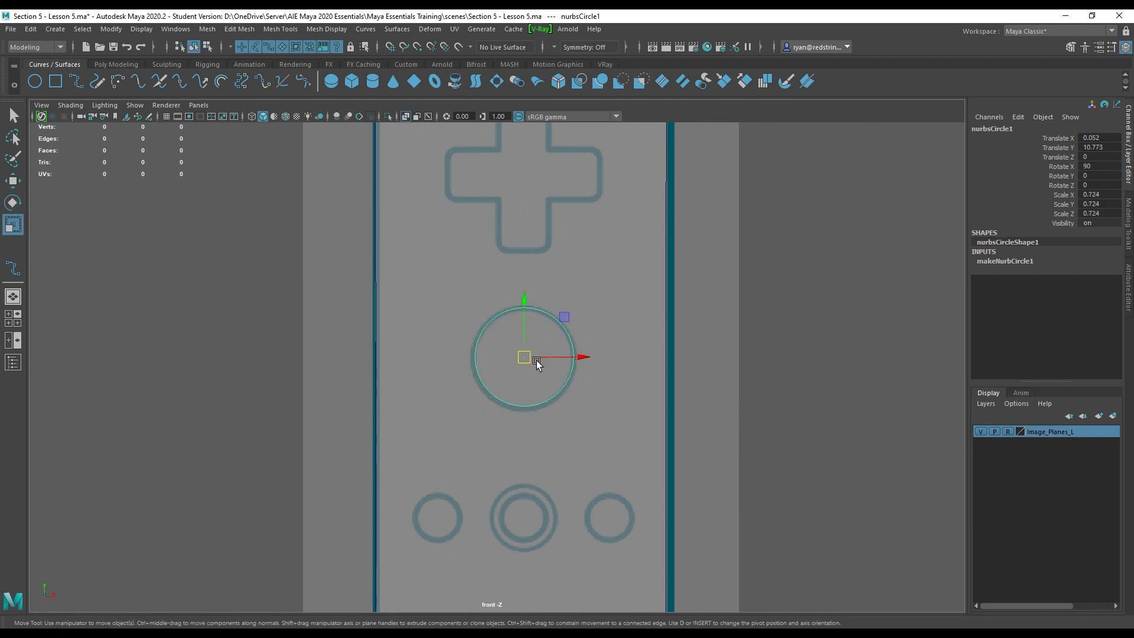
pyautogui.moveTo(578, 360); pyautogui.dragTo(537, 364)
# Duplicate the circle, lower the copy to Translate Y 8.451 over the middle row's center button and scale it to about 0.447.
pyautogui.hotkey('ctrl', 'd')
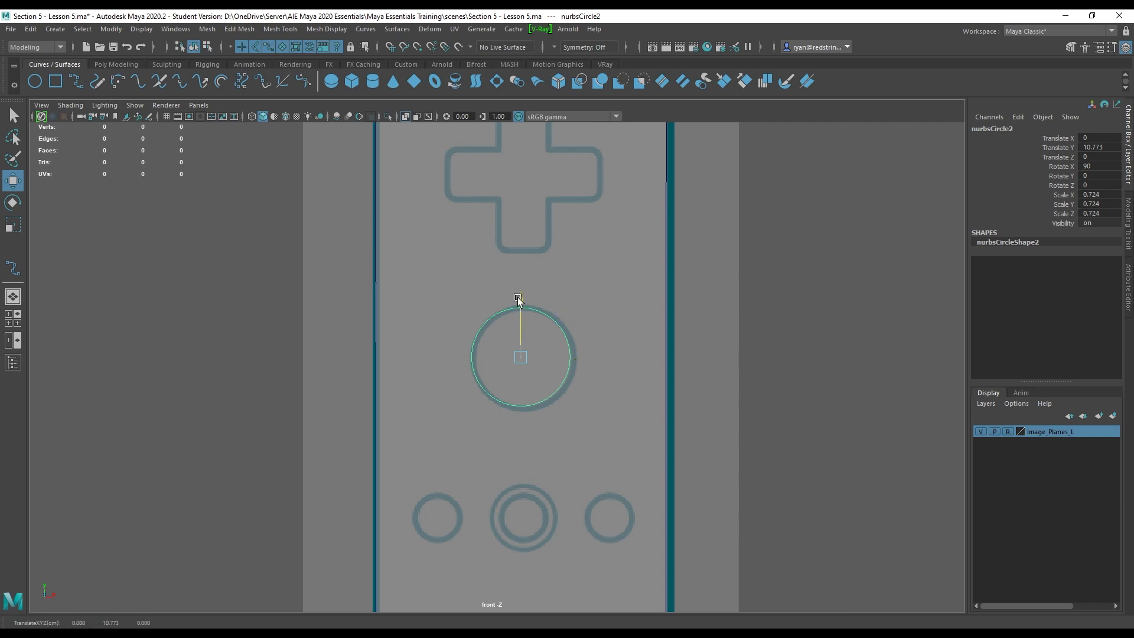
pyautogui.moveTo(519, 298); pyautogui.dragTo(535, 454)
pyautogui.press('r')
pyautogui.moveTo(521, 515); pyautogui.dragTo(500, 516)
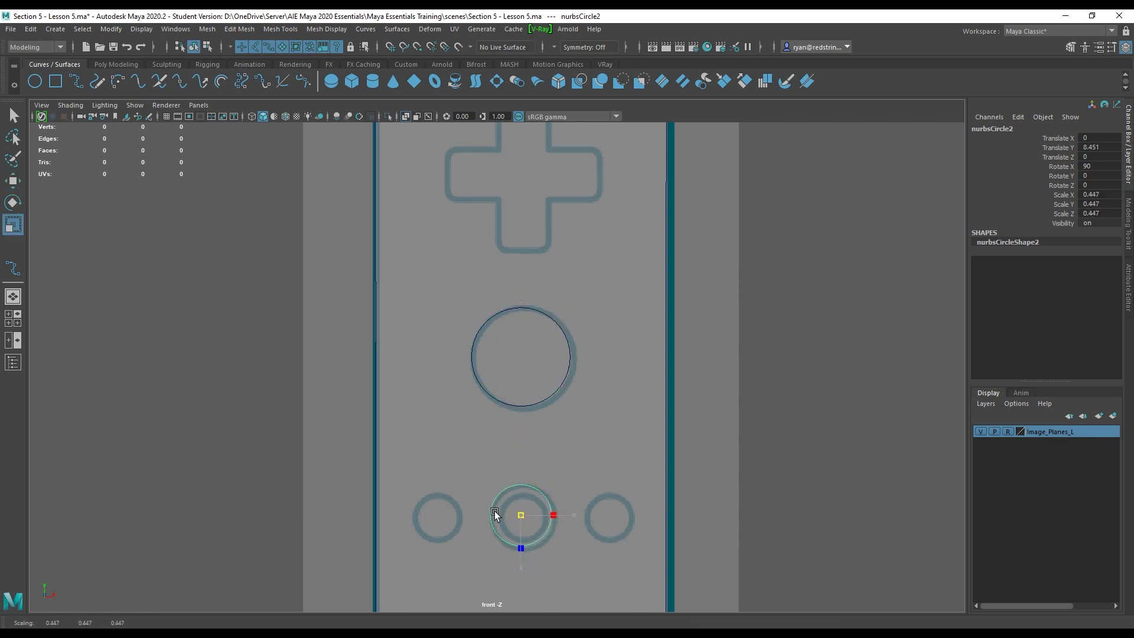
# Duplicate the center button's circle, move the copy to Translate X -1.225 over the small left button and scale it to about 0.338.
pyautogui.keyDown('alt'); pyautogui.moveTo(495, 515); pyautogui.dragTo(489, 329, button='middle'); pyautogui.keyUp('alt')
pyautogui.scroll(2, 508, 329)
pyautogui.hotkey('ctrl', 'd')
pyautogui.press('w')
pyautogui.moveTo(577, 330); pyautogui.dragTo(411, 332)
pyautogui.press('r')
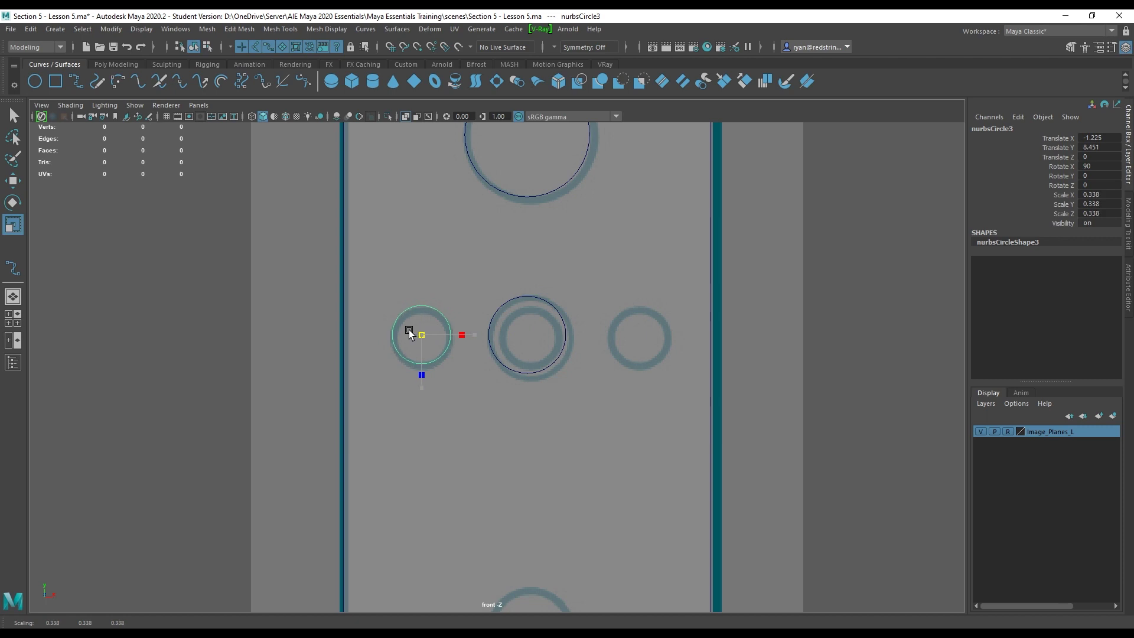
pyautogui.click(437, 320)
pyautogui.click(421, 304)
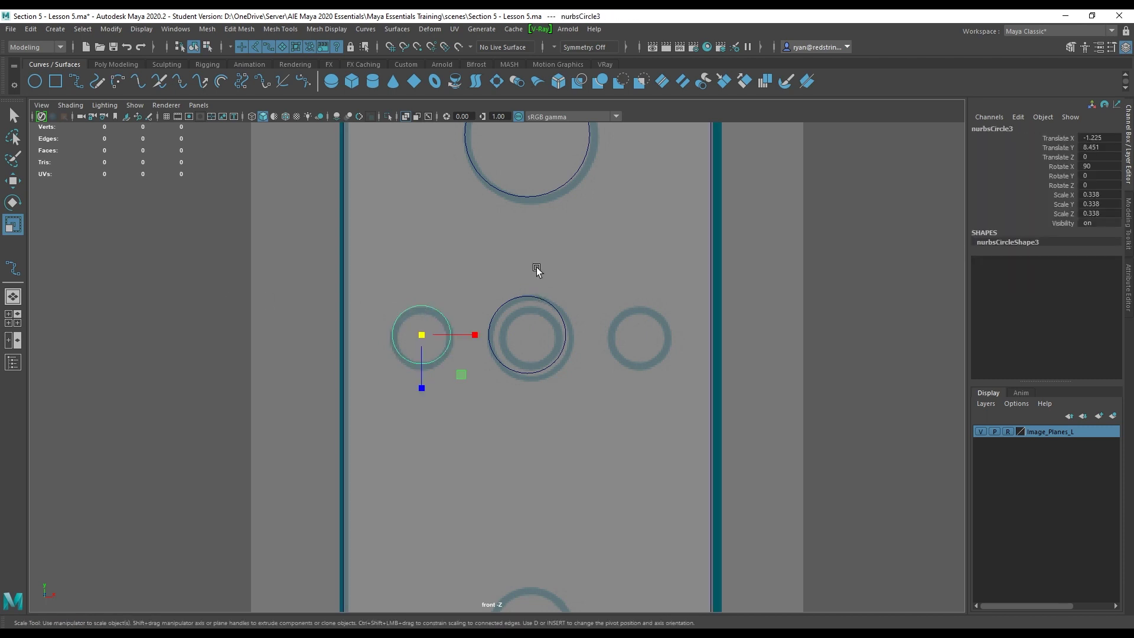
# Snap the small circle's pivot to the remote's center line, duplicate it, freeze the copy's transformations and mirror it onto the opposite button.
pyautogui.press('d')
pyautogui.press('x')
pyautogui.moveTo(537, 267); pyautogui.dragTo(526, 335, button='middle')
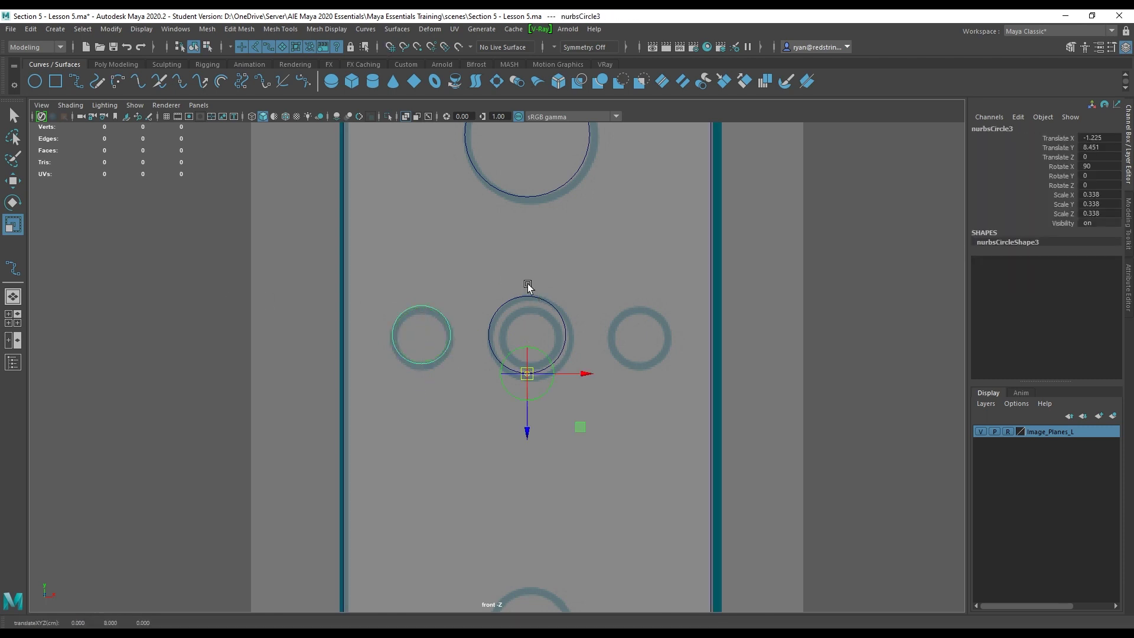
pyautogui.press('w')
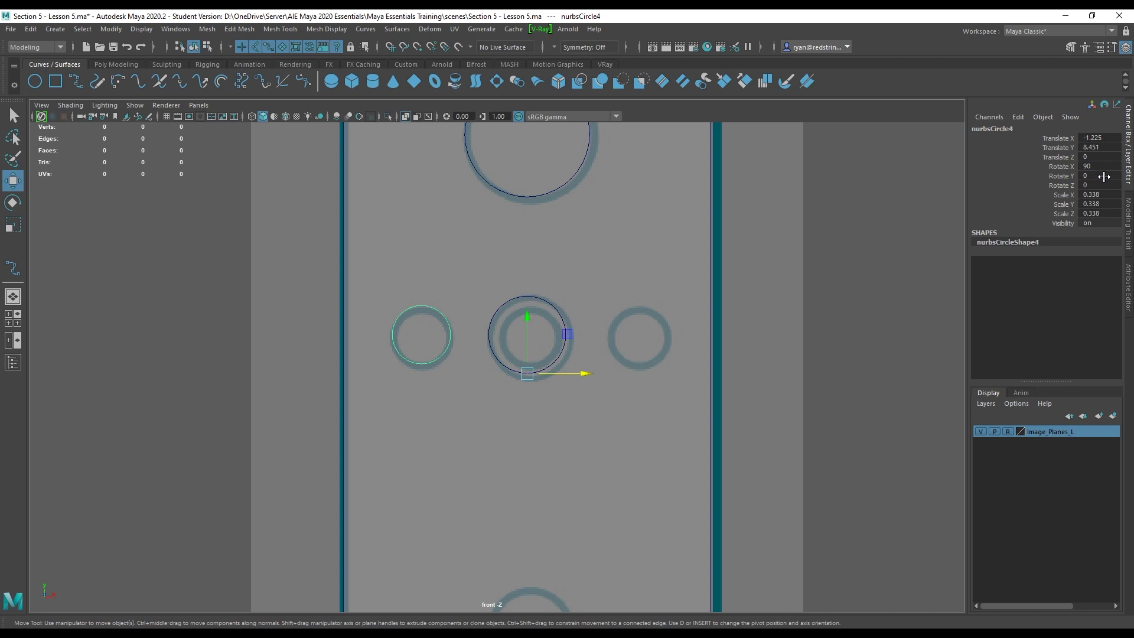
pyautogui.click(115, 64)
pyautogui.click(325, 81)
pyautogui.click(1090, 195)
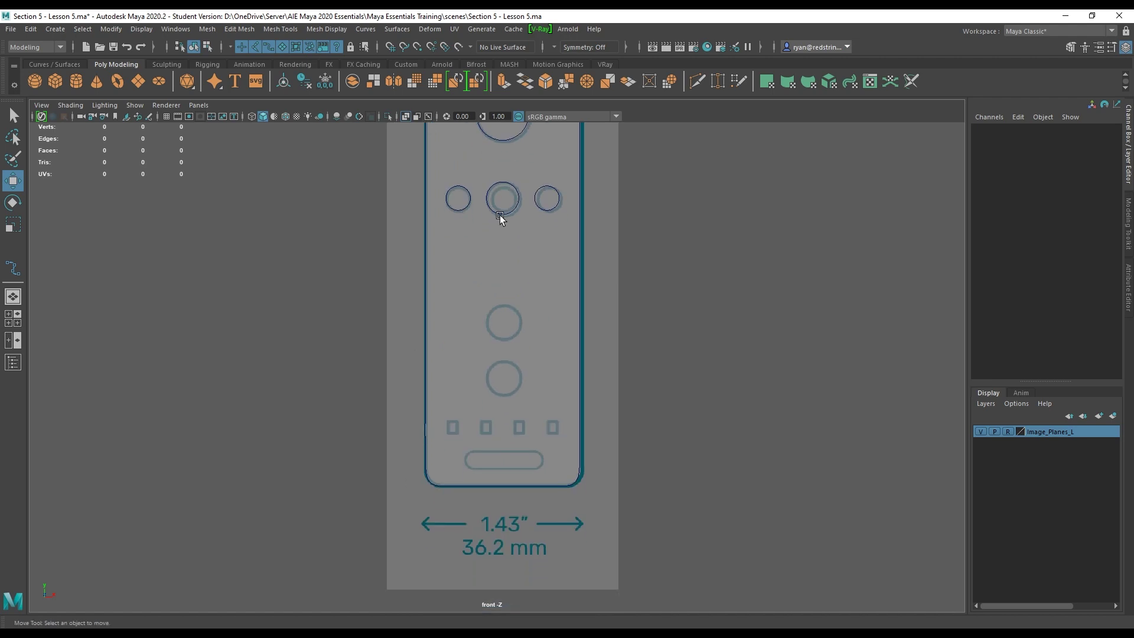
# Add a smaller circle inside the center button and copy the outer circle onto the two lower round buttons, the lowest at Translate Y 3.496.
pyautogui.scroll(2, 664, 413)
pyautogui.press('r')
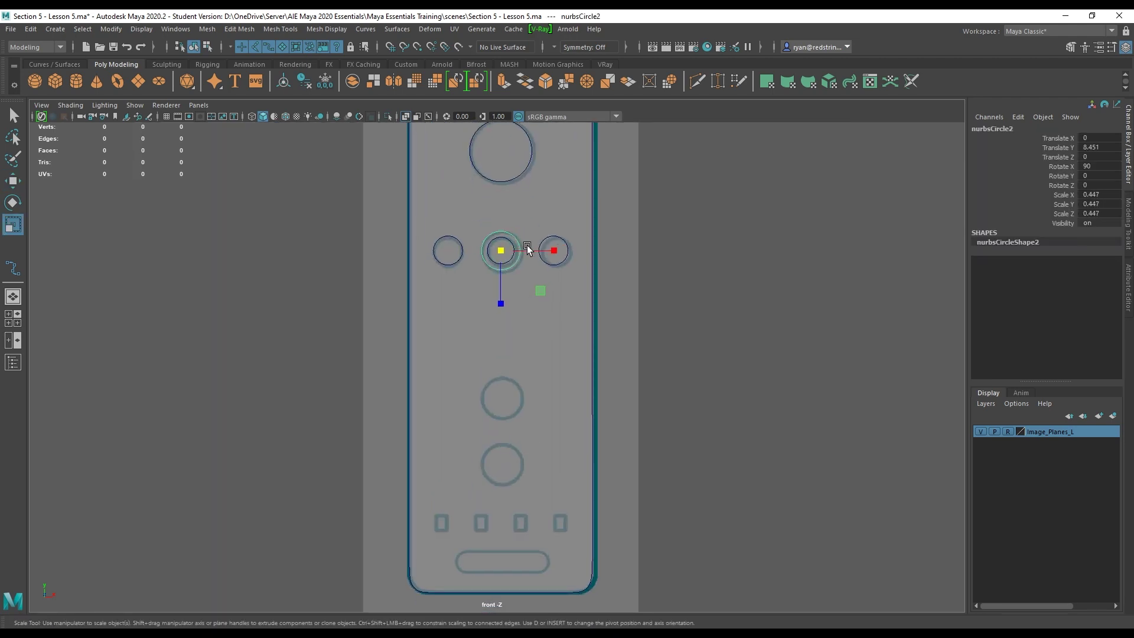
pyautogui.hotkey('ctrl', 'd')
pyautogui.press('w')
pyautogui.moveTo(506, 226); pyautogui.dragTo(509, 409)
pyautogui.hotkey('ctrl', 'd')
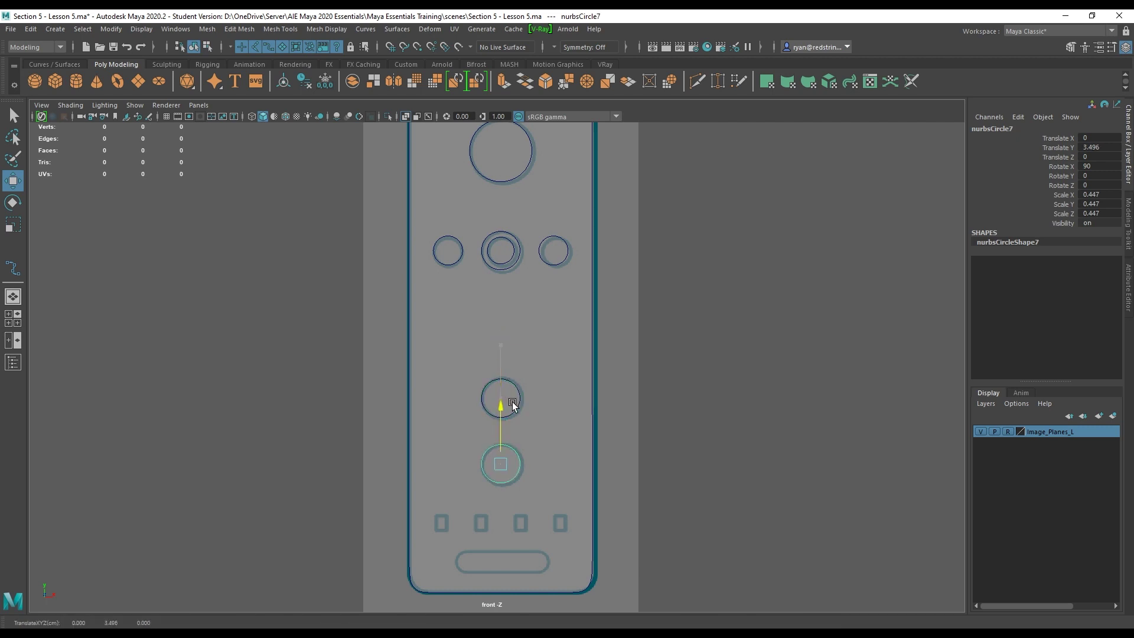
# Duplicate the lowest button's circle and move the copy down onto the center of the pill-shaped slot.
pyautogui.keyDown('alt'); pyautogui.moveTo(525, 287); pyautogui.dragTo(541, 148, button='middle'); pyautogui.keyUp('alt')
pyautogui.keyDown('alt'); pyautogui.moveTo(516, 374); pyautogui.dragTo(621, 389, button='right'); pyautogui.keyUp('alt')
pyautogui.keyDown('alt'); pyautogui.moveTo(622, 389); pyautogui.dragTo(616, 356, button='middle'); pyautogui.keyUp('alt')
pyautogui.hotkey('ctrl', 'd')
pyautogui.moveTo(527, 204); pyautogui.dragTo(527, 205)
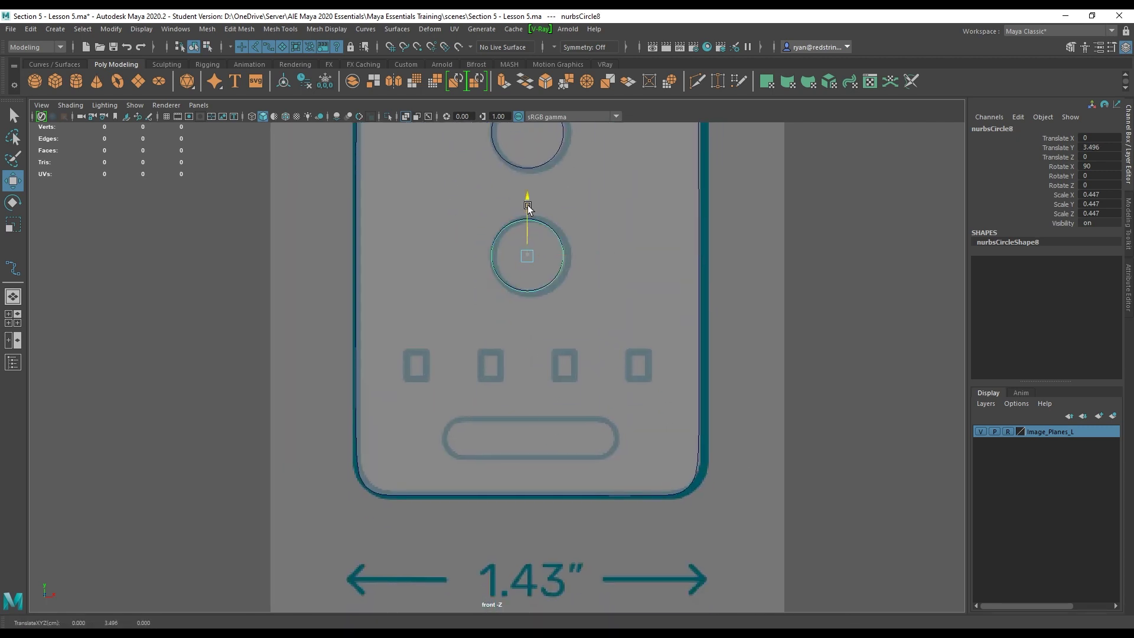
pyautogui.press('r')
# Try to squeeze the copied circle's upper and lower middle control vertices together to the height of the pill-shaped slot.
pyautogui.moveTo(539, 333); pyautogui.dragTo(516, 333, button='right')
pyautogui.keyDown('alt'); pyautogui.moveTo(412, 338); pyautogui.dragTo(415, 295, button='middle'); pyautogui.keyUp('alt')
pyautogui.moveTo(415, 295); pyautogui.dragTo(473, 278, button='right')
pyautogui.click(548, 358)
pyautogui.click(546, 361)
pyautogui.moveTo(231, 345); pyautogui.dragTo(198, 332, button='right')
pyautogui.keyDown('alt'); pyautogui.moveTo(449, 414); pyautogui.dragTo(694, 472, button='right'); pyautogui.keyUp('alt')
pyautogui.keyDown('alt'); pyautogui.moveTo(694, 471); pyautogui.dragTo(686, 388, button='middle'); pyautogui.keyUp('alt')
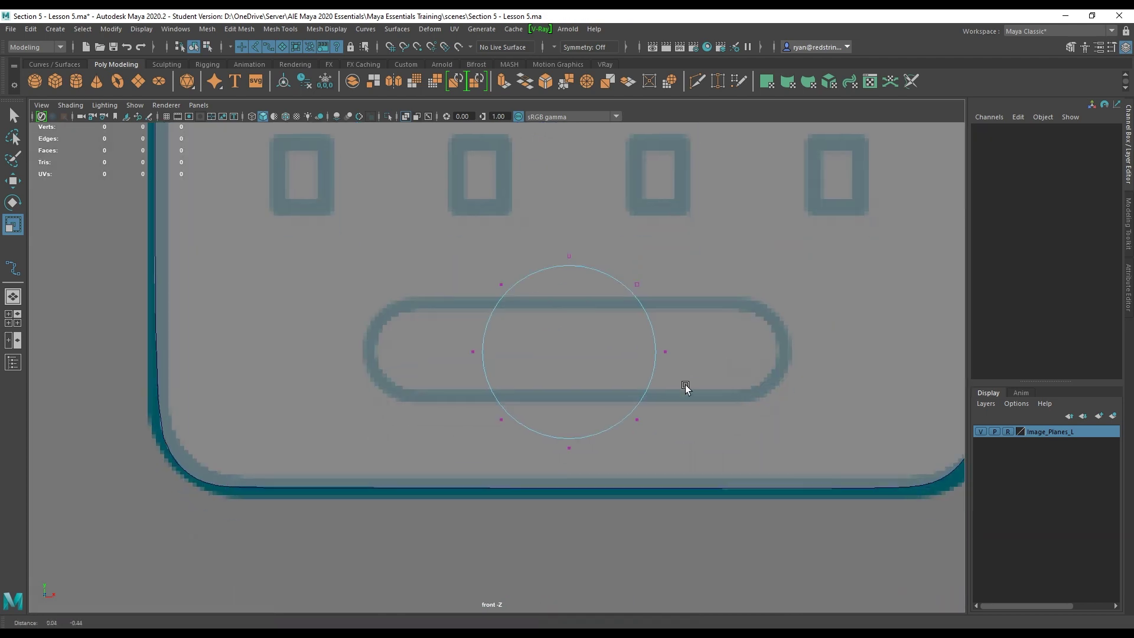
pyautogui.moveTo(541, 229); pyautogui.dragTo(603, 450)
pyautogui.moveTo(569, 399); pyautogui.dragTo(569, 375)
# Try to stretch the circle by moving its side control vertices out to the slot's two rounded ends.
pyautogui.moveTo(442, 259); pyautogui.dragTo(523, 432)
pyautogui.press('w')
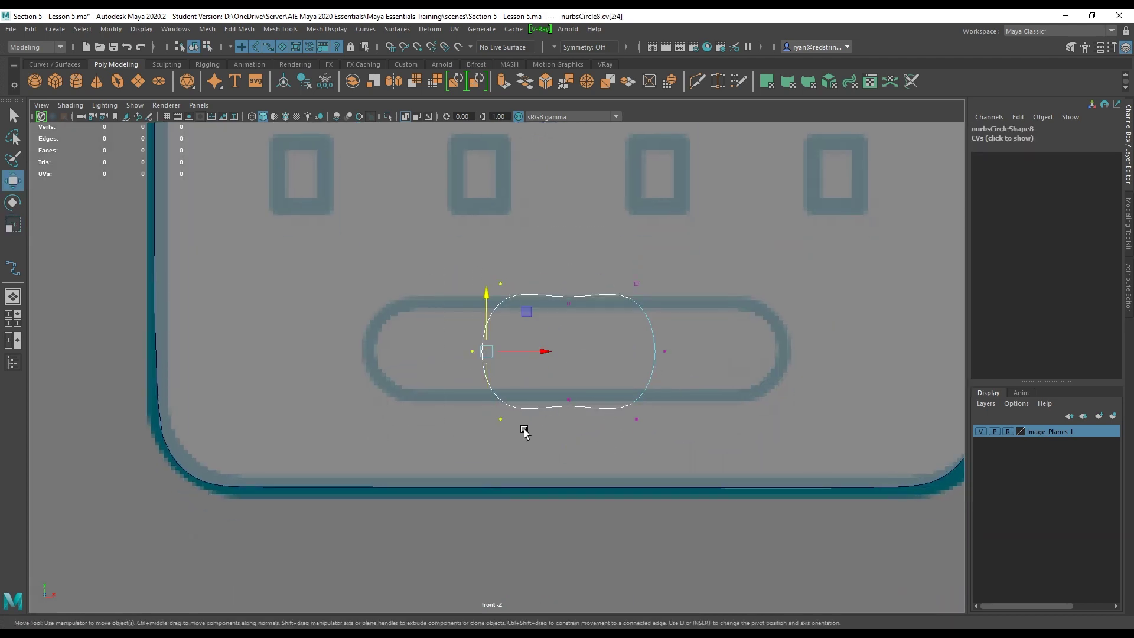
pyautogui.moveTo(537, 350); pyautogui.dragTo(433, 348)
pyautogui.moveTo(585, 272); pyautogui.dragTo(715, 437)
pyautogui.moveTo(716, 349); pyautogui.dragTo(843, 349)
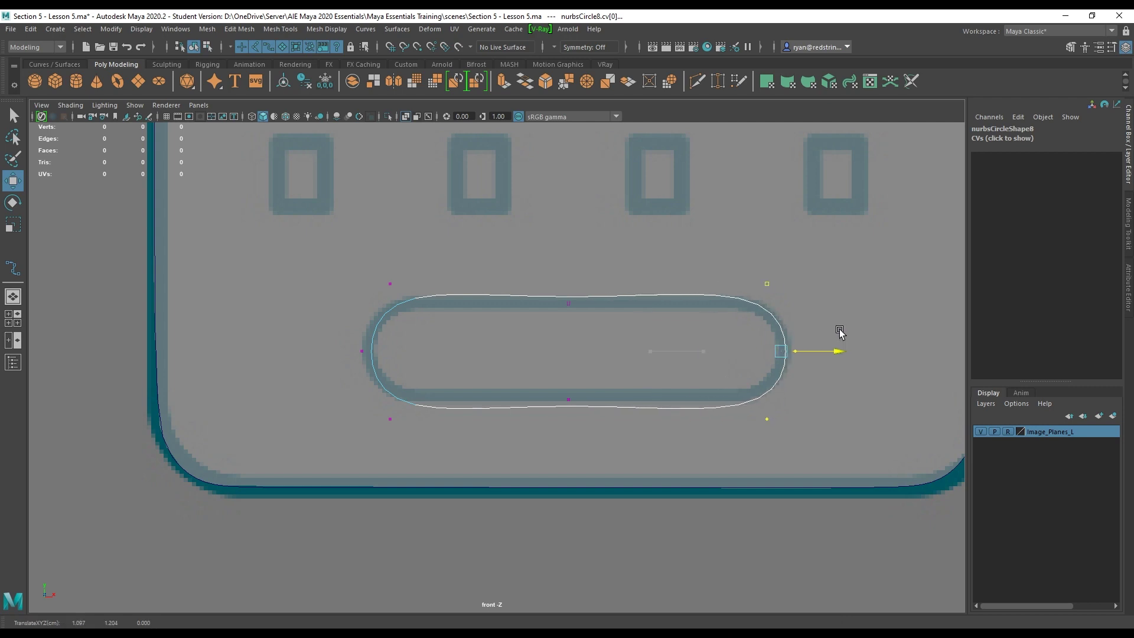
# Try to level the curve's upper and lower control vertices by scaling them vertically against the slot's outline.
pyautogui.moveTo(784, 465); pyautogui.dragTo(375, 390)
pyautogui.press('r')
pyautogui.moveTo(575, 466); pyautogui.dragTo(555, 396)
pyautogui.moveTo(352, 246); pyautogui.dragTo(787, 305)
pyautogui.moveTo(583, 349); pyautogui.dragTo(569, 393)
pyautogui.moveTo(749, 279); pyautogui.dragTo(778, 299)
pyautogui.press('w')
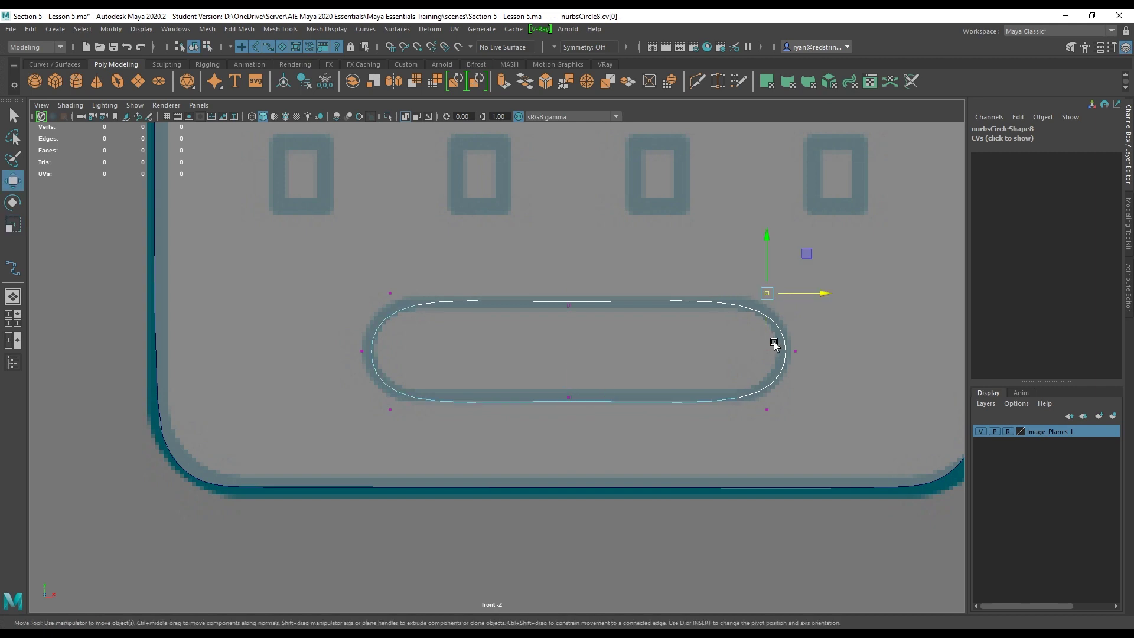
pyautogui.hotkey('ctrl', 'z')
# Return the slot curve to object selection and delete it.
pyautogui.moveTo(711, 300); pyautogui.dragTo(756, 284, button='right')
pyautogui.click(726, 540)
pyautogui.click(704, 301)
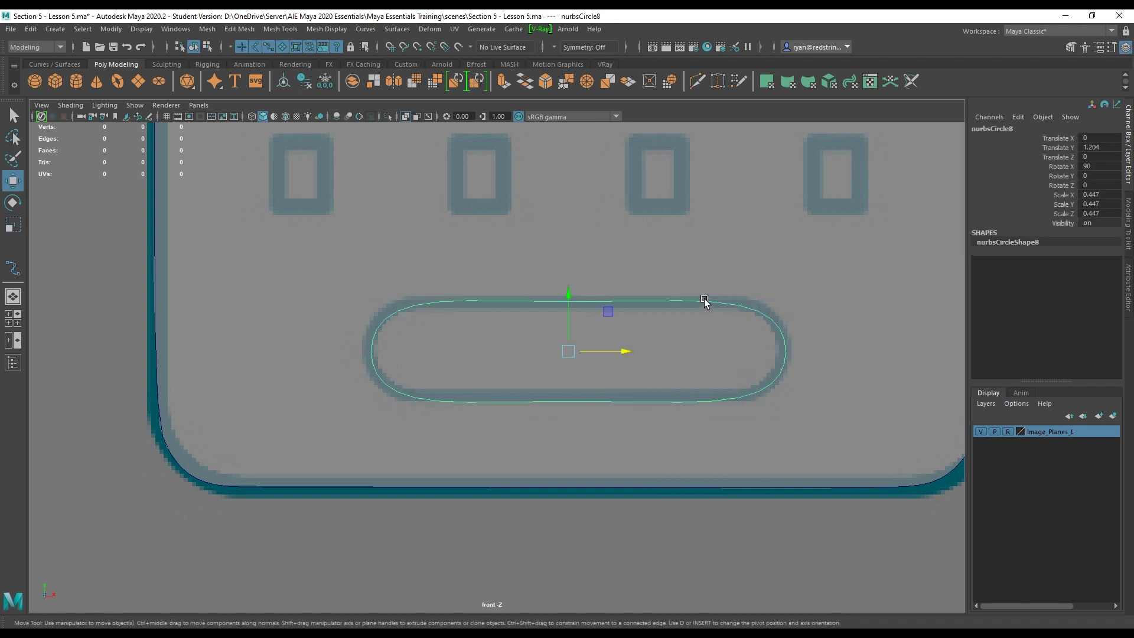
pyautogui.press('Delete')
# Create a new NURBS circle with the number of sections set to 16.
pyautogui.click(67, 65)
pyautogui.doubleClick(38, 81)
pyautogui.moveTo(156, 59); pyautogui.dragTo(536, 185)
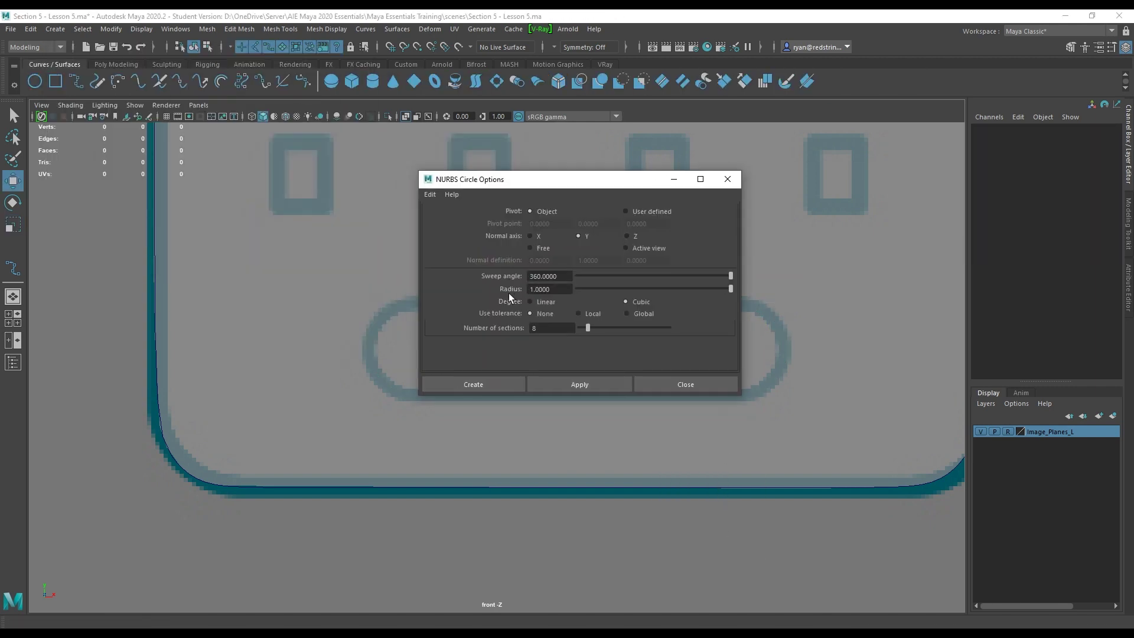
pyautogui.write('16')
pyautogui.press('Return')
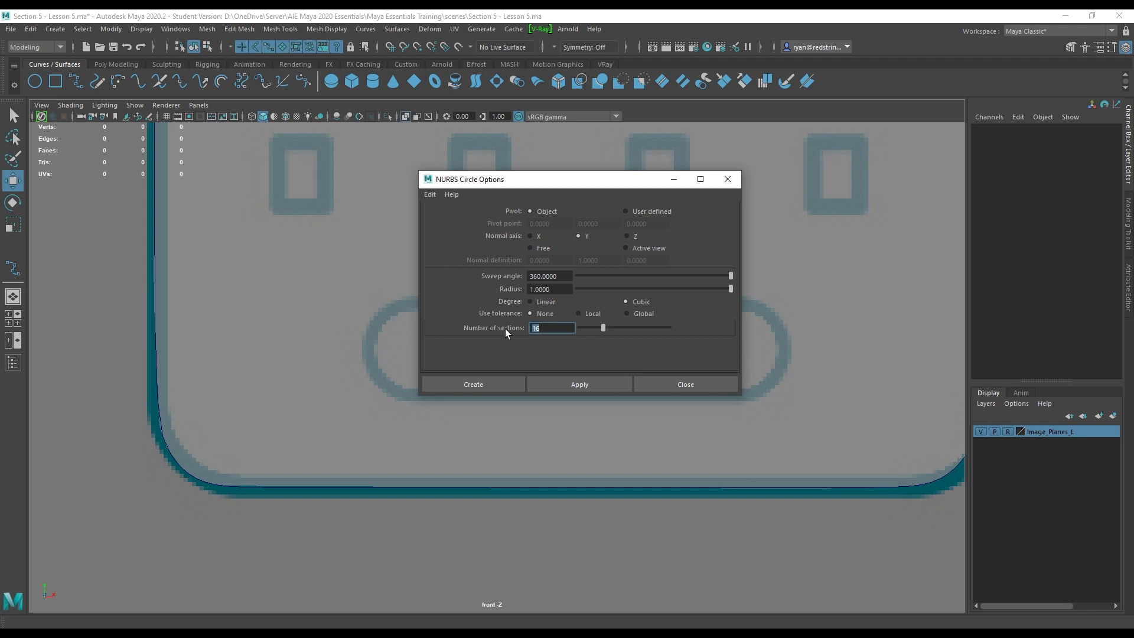
pyautogui.click(502, 385)
# Move the new circle over the pill-shaped slot at Translate Y 1.268 and rotate it to Rotate X 90.
pyautogui.moveTo(570, 526); pyautogui.dragTo(565, 380)
pyautogui.press('e')
pyautogui.moveTo(560, 218); pyautogui.dragTo(491, 220, button='right')
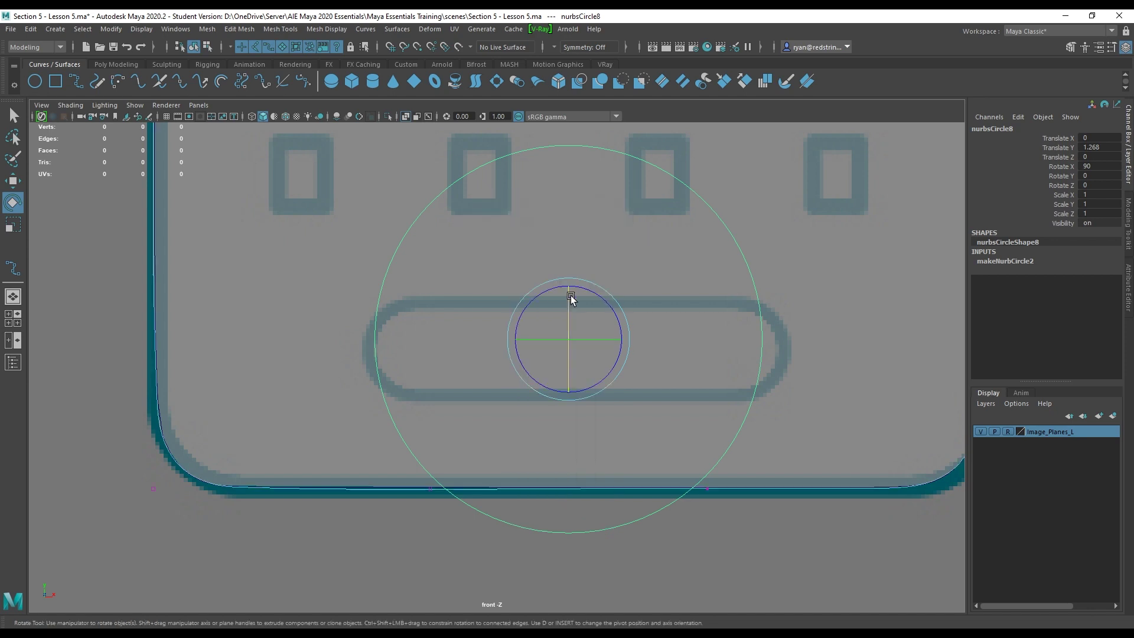
# Flatten the circle's upper and lower groups of control vertices into level rows and move them onto the slot's long edges.
pyautogui.moveTo(540, 347); pyautogui.dragTo(473, 344, button='right')
pyautogui.scroll(-6, 595, 456)
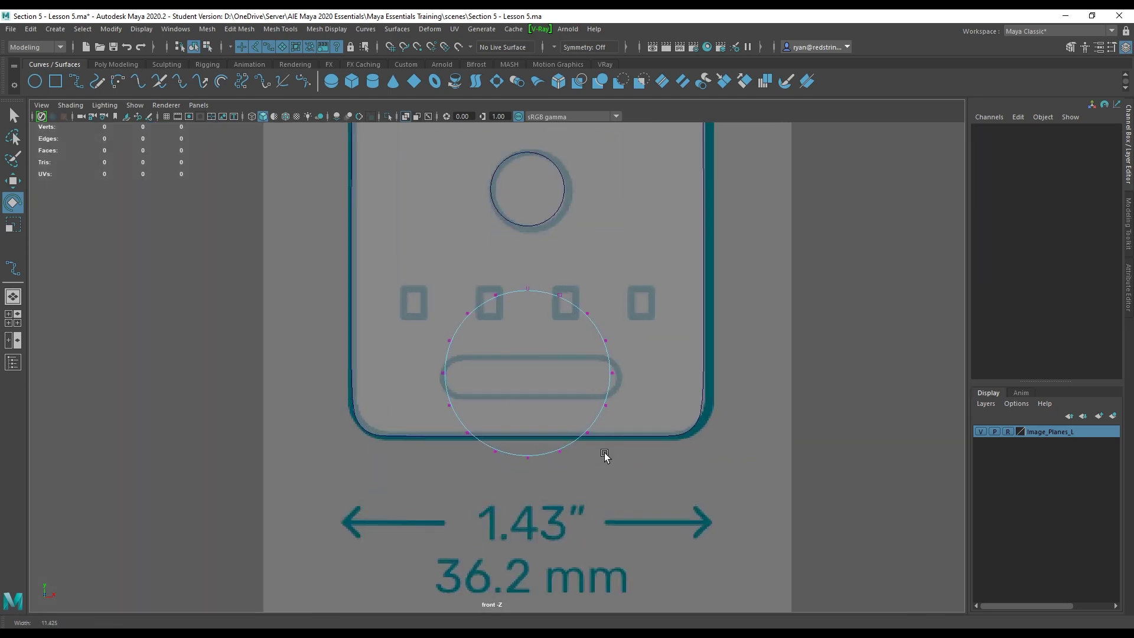
pyautogui.moveTo(458, 275); pyautogui.dragTo(603, 329)
pyautogui.press('r')
pyautogui.moveTo(529, 348); pyautogui.dragTo(527, 285)
pyautogui.press('w')
pyautogui.moveTo(529, 241); pyautogui.dragTo(529, 285)
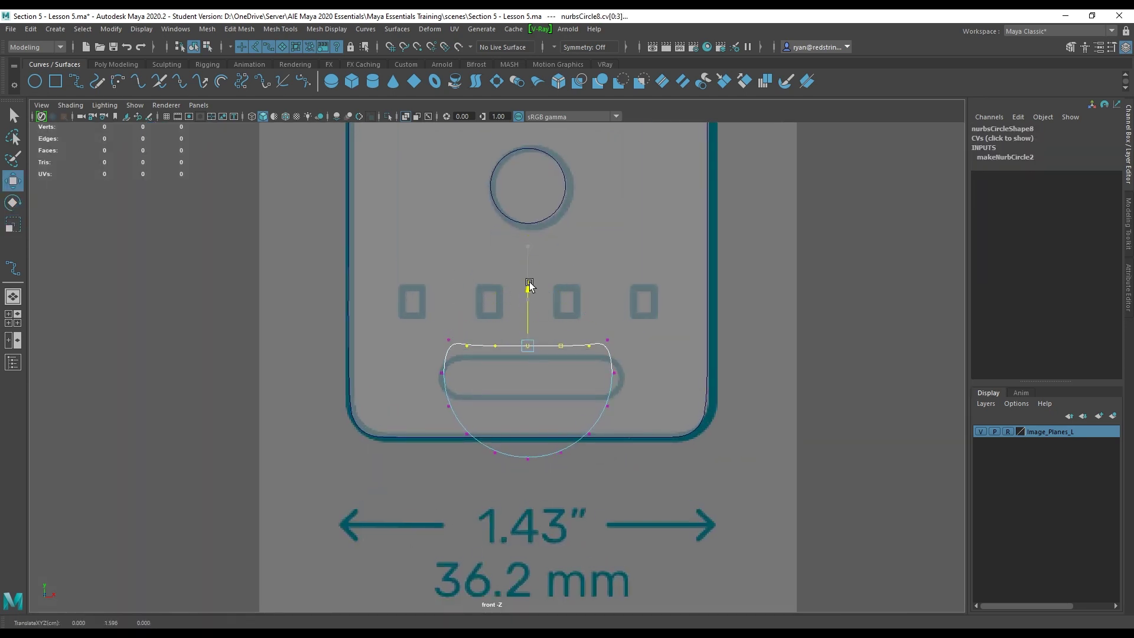
pyautogui.moveTo(431, 393); pyautogui.dragTo(623, 472)
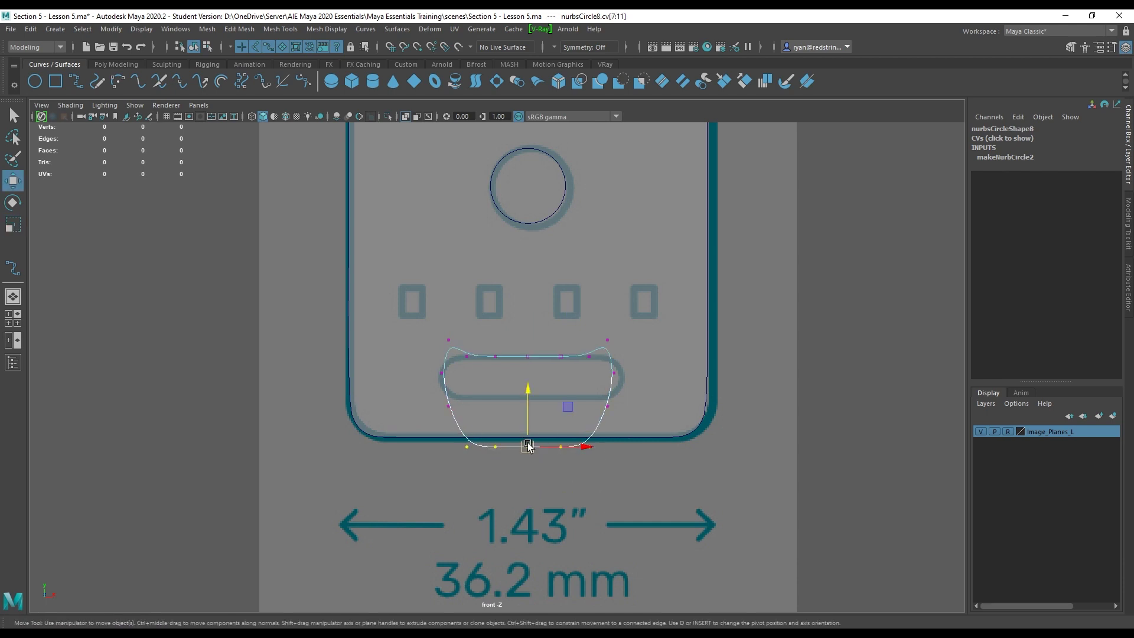
pyautogui.moveTo(528, 405); pyautogui.dragTo(527, 345)
# Move the upper and lower corner control vertices level with the flattened rows so the slot curve's long sides run straight.
pyautogui.scroll(4, 527, 346)
pyautogui.moveTo(342, 274); pyautogui.dragTo(837, 313)
pyautogui.press('r')
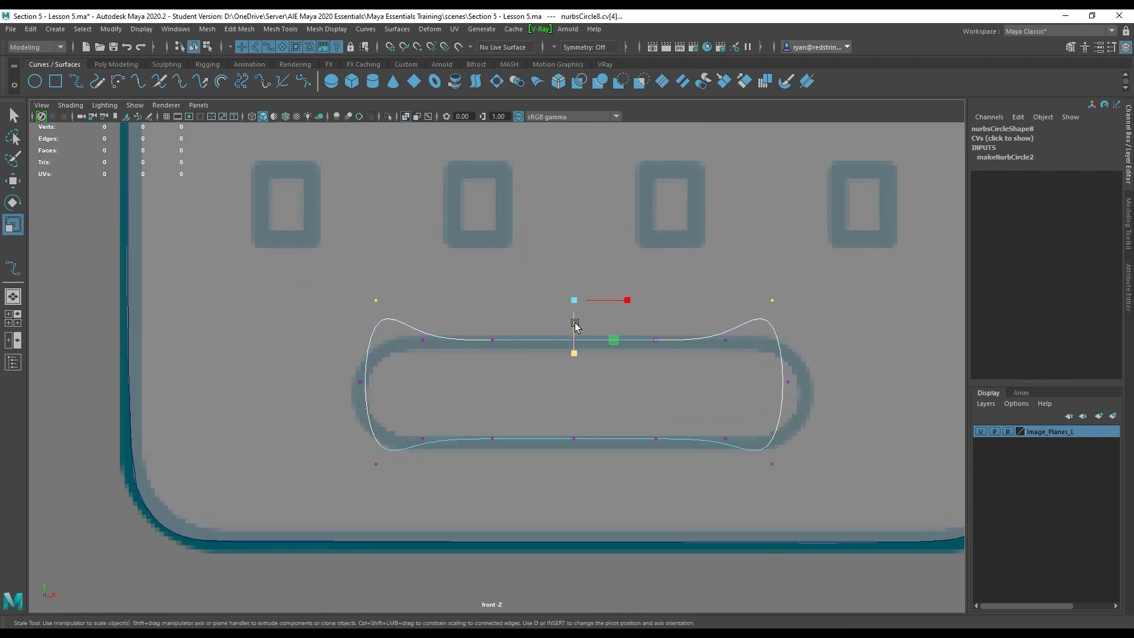
pyautogui.click(376, 300)
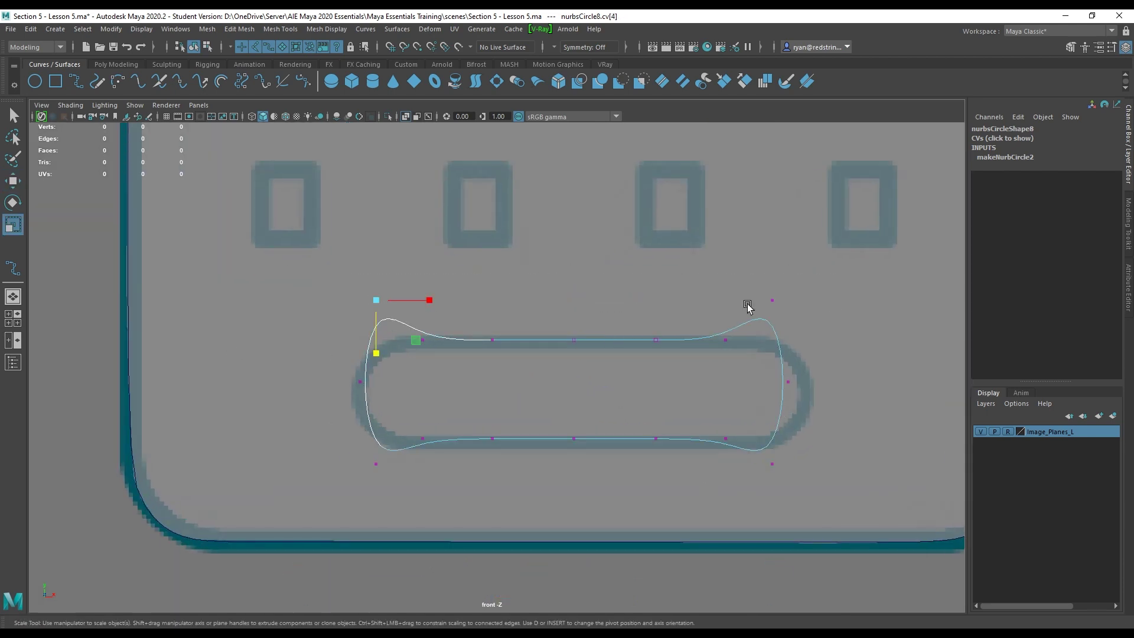
pyautogui.keyDown('shift'); pyautogui.moveTo(747, 293); pyautogui.dragTo(791, 310); pyautogui.keyUp('shift')
pyautogui.press('w')
pyautogui.moveTo(575, 243); pyautogui.dragTo(586, 282)
pyautogui.keyDown('alt'); pyautogui.moveTo(586, 282); pyautogui.dragTo(586, 211, button='middle'); pyautogui.keyUp('alt')
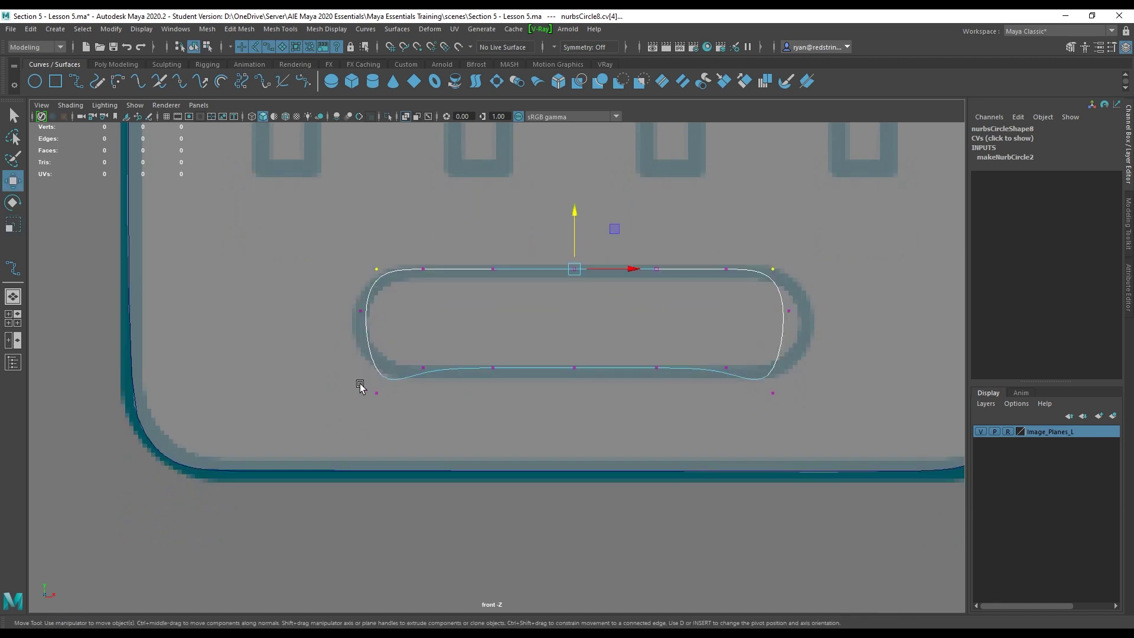
pyautogui.moveTo(359, 383); pyautogui.dragTo(797, 424)
pyautogui.moveTo(575, 335); pyautogui.dragTo(573, 306)
# Center the end control vertices vertically and move each half of the curve outward to fit the slot's rounded ends.
pyautogui.moveTo(335, 277); pyautogui.dragTo(856, 352)
pyautogui.moveTo(577, 253); pyautogui.dragTo(830, 403)
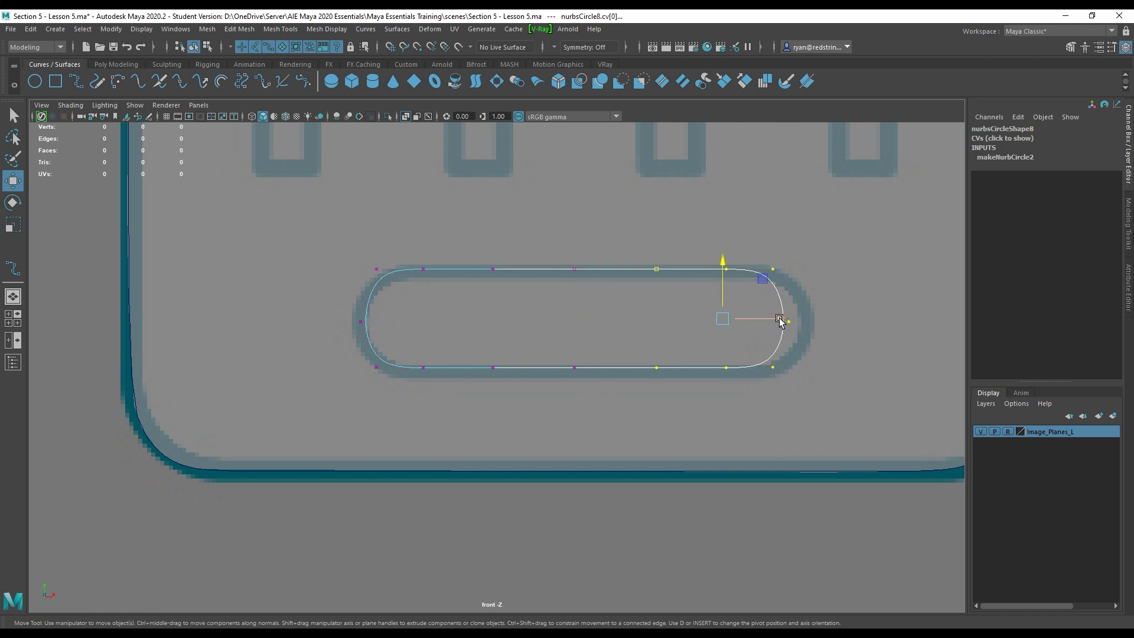
pyautogui.moveTo(780, 319); pyautogui.dragTo(800, 319)
pyautogui.moveTo(329, 228); pyautogui.dragTo(533, 407)
pyautogui.moveTo(490, 318); pyautogui.dragTo(486, 318)
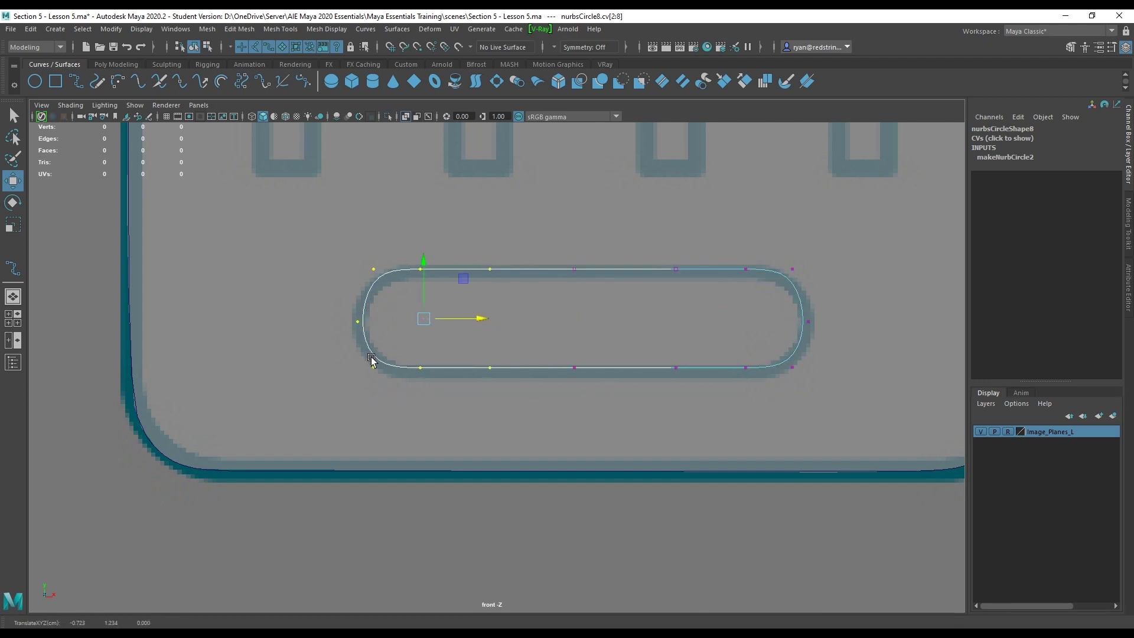
pyautogui.moveTo(361, 345); pyautogui.dragTo(801, 420)
pyautogui.moveTo(582, 309); pyautogui.dragTo(582, 312)
pyautogui.moveTo(343, 217); pyautogui.dragTo(823, 292)
# Duplicate the slot curve and move the copy onto the rectangular button near the remote's upper corner, at Translate X -1.148 and Translate Y 15.73.
pyautogui.keyDown('alt'); pyautogui.moveTo(769, 347); pyautogui.dragTo(682, 289, button='right'); pyautogui.keyUp('alt')
pyautogui.click(681, 289)
pyautogui.click(600, 304)
pyautogui.keyDown('alt'); pyautogui.moveTo(657, 222); pyautogui.dragTo(668, 438, button='middle'); pyautogui.keyUp('alt')
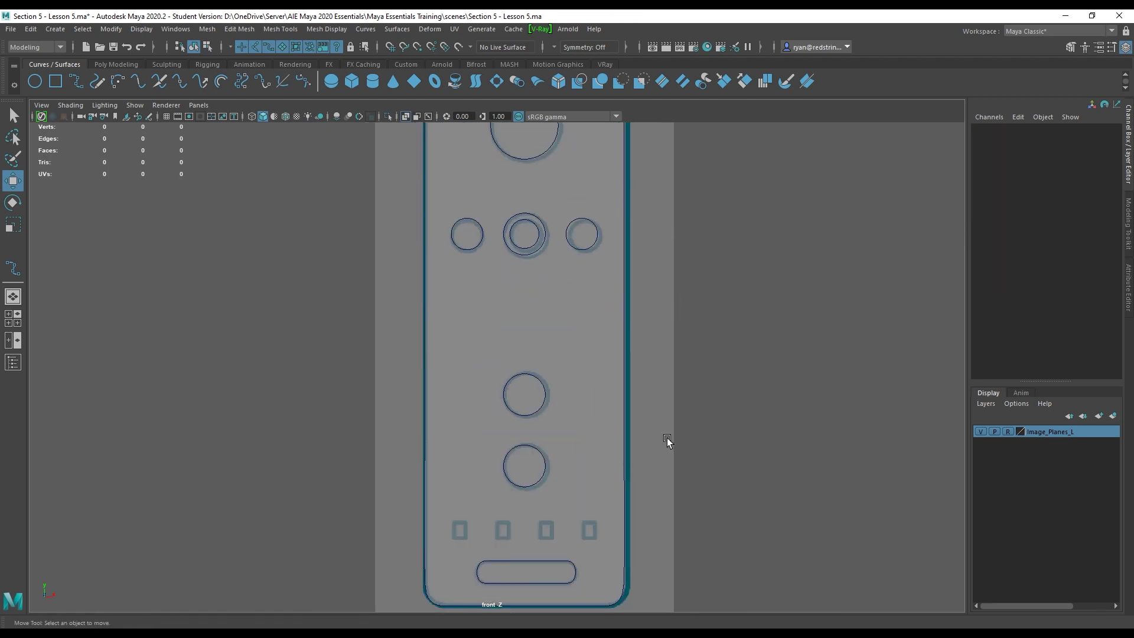
pyautogui.keyDown('alt'); pyautogui.moveTo(576, 133); pyautogui.dragTo(612, 470, button='middle'); pyautogui.keyUp('alt')
pyautogui.keyDown('alt'); pyautogui.moveTo(576, 598); pyautogui.dragTo(551, 191, button='middle'); pyautogui.keyUp('alt')
pyautogui.click(550, 534)
pyautogui.click(553, 489)
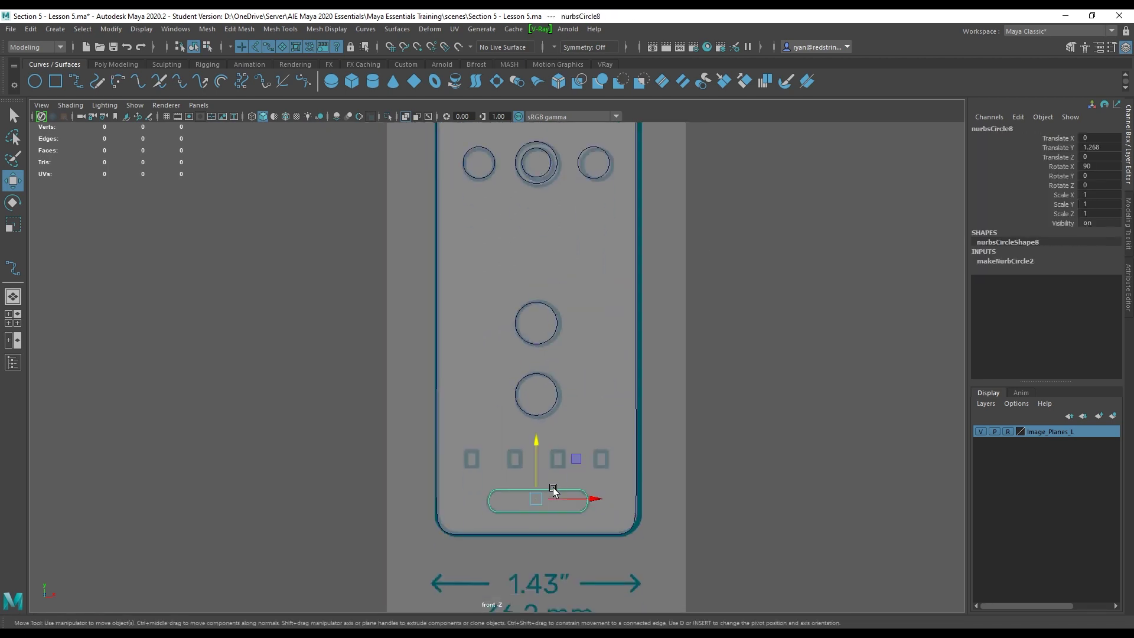
pyautogui.hotkey('ctrl', 'd')
pyautogui.moveTo(575, 462); pyautogui.dragTo(500, 148)
pyautogui.keyDown('alt'); pyautogui.moveTo(536, 222); pyautogui.dragTo(555, 490, button='middle'); pyautogui.keyUp('alt')
pyautogui.moveTo(521, 420); pyautogui.dragTo(534, 179)
pyautogui.keyDown('alt'); pyautogui.moveTo(534, 178); pyautogui.dragTo(553, 392, button='middle'); pyautogui.keyUp('alt')
pyautogui.moveTo(551, 380); pyautogui.dragTo(560, 261)
# Set the copied curve's Scale X to 0.611 to match the rectangular button's width.
pyautogui.press('f')
pyautogui.scroll(-4, 589, 335)
pyautogui.press('r')
pyautogui.moveTo(544, 357); pyautogui.dragTo(524, 351)
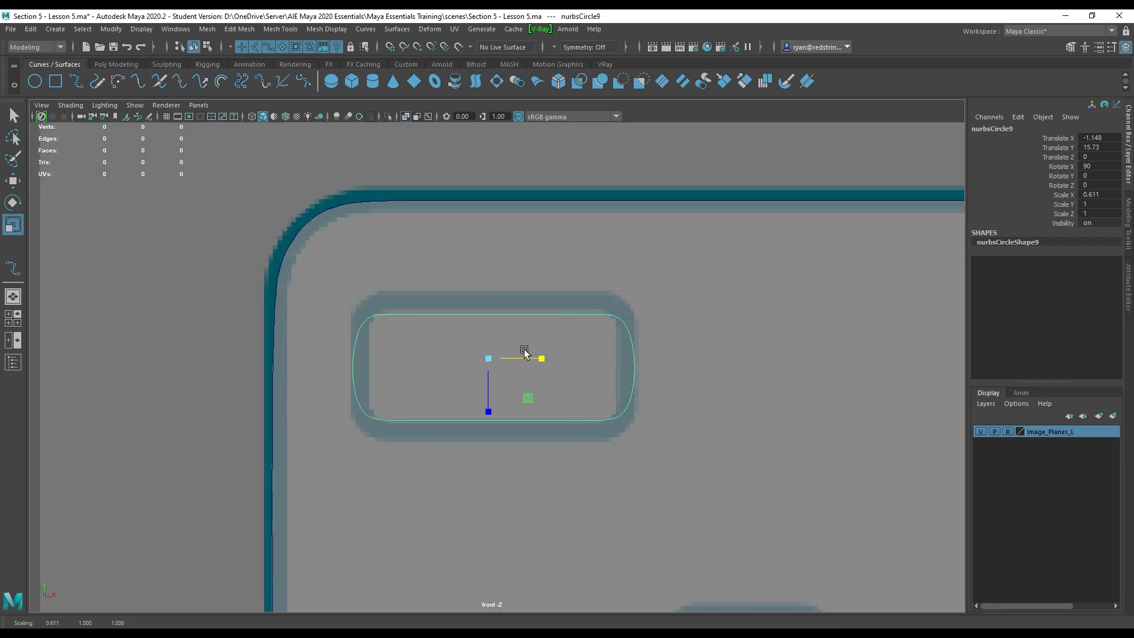
# Spread the copied curve's upper and lower inner control vertices apart vertically to meet the rectangular button's outline.
pyautogui.moveTo(276, 180); pyautogui.dragTo(220, 180, button='right')
pyautogui.moveTo(580, 318); pyautogui.dragTo(612, 322)
pyautogui.press('w')
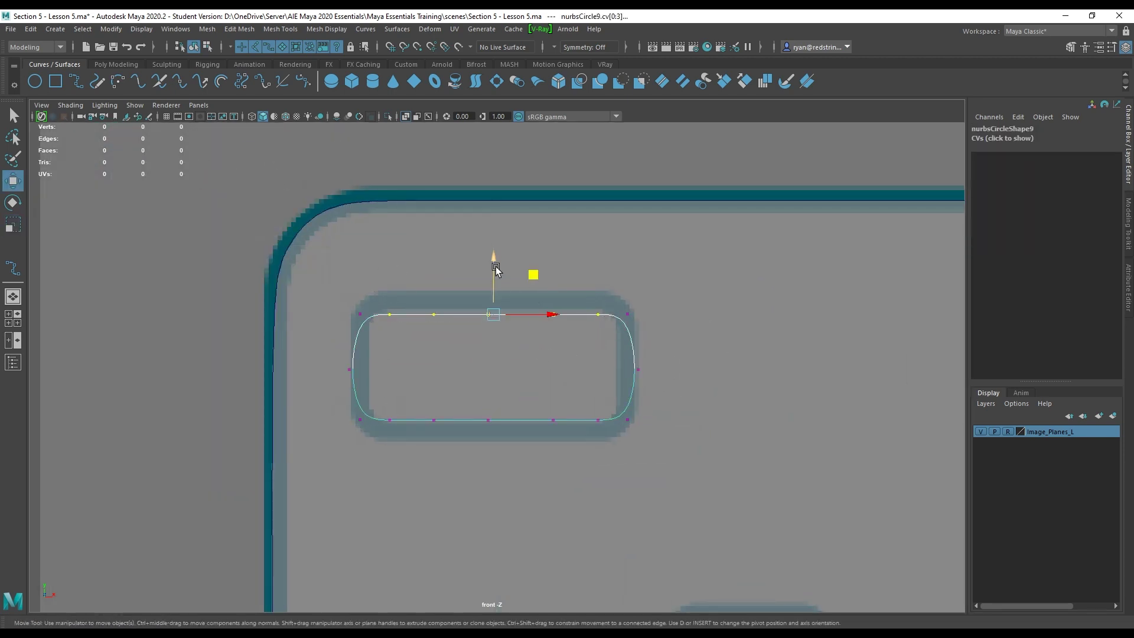
pyautogui.moveTo(494, 263); pyautogui.dragTo(494, 248)
pyautogui.hotkey('ctrl', 'z')
pyautogui.keyDown('shift'); pyautogui.moveTo(378, 405); pyautogui.dragTo(614, 437); pyautogui.keyUp('shift')
pyautogui.press('r')
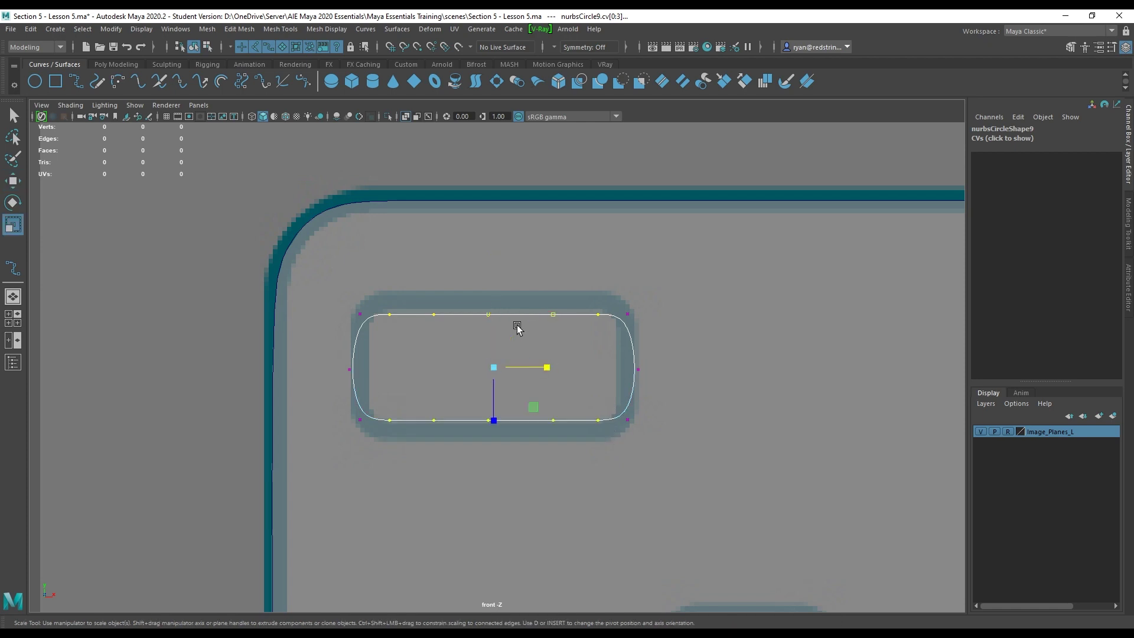
pyautogui.moveTo(494, 420); pyautogui.dragTo(494, 435)
# Flatten the control vertices at both ends into straight columns and align them with the rectangular button's short sides.
pyautogui.moveTo(322, 282); pyautogui.dragTo(398, 464)
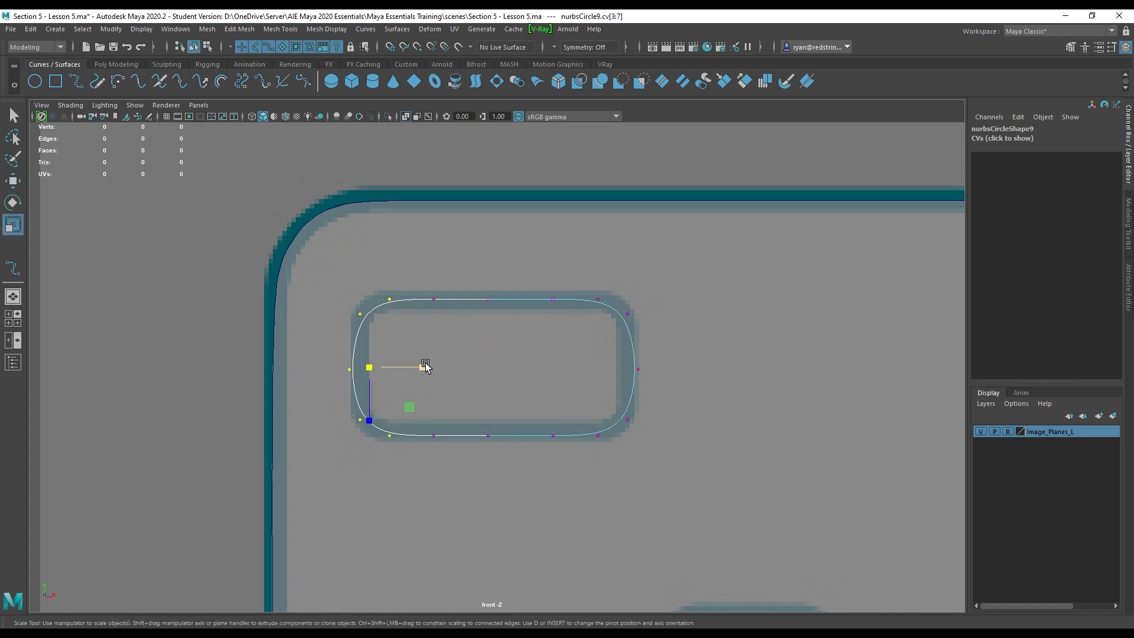
pyautogui.moveTo(420, 367)
pyautogui.mouseDown()
pyautogui.moveTo(371, 371)
pyautogui.moveTo(420, 368)
pyautogui.mouseUp()
pyautogui.press('w')
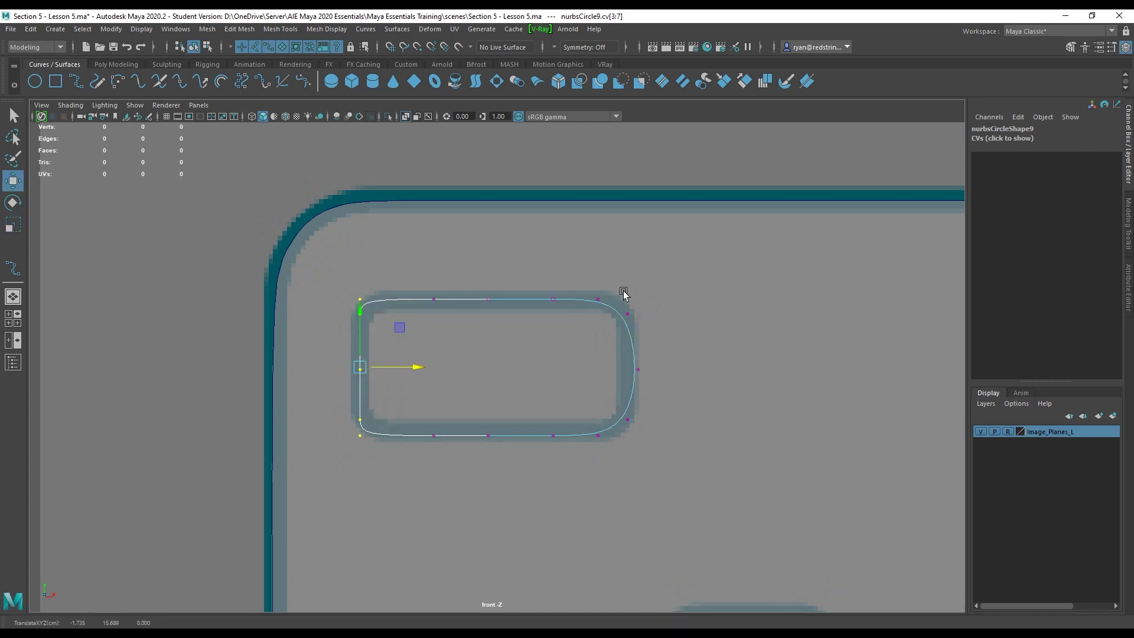
pyautogui.moveTo(590, 291); pyautogui.dragTo(678, 445)
pyautogui.press('r')
pyautogui.moveTo(670, 367); pyautogui.dragTo(608, 369)
pyautogui.press('w')
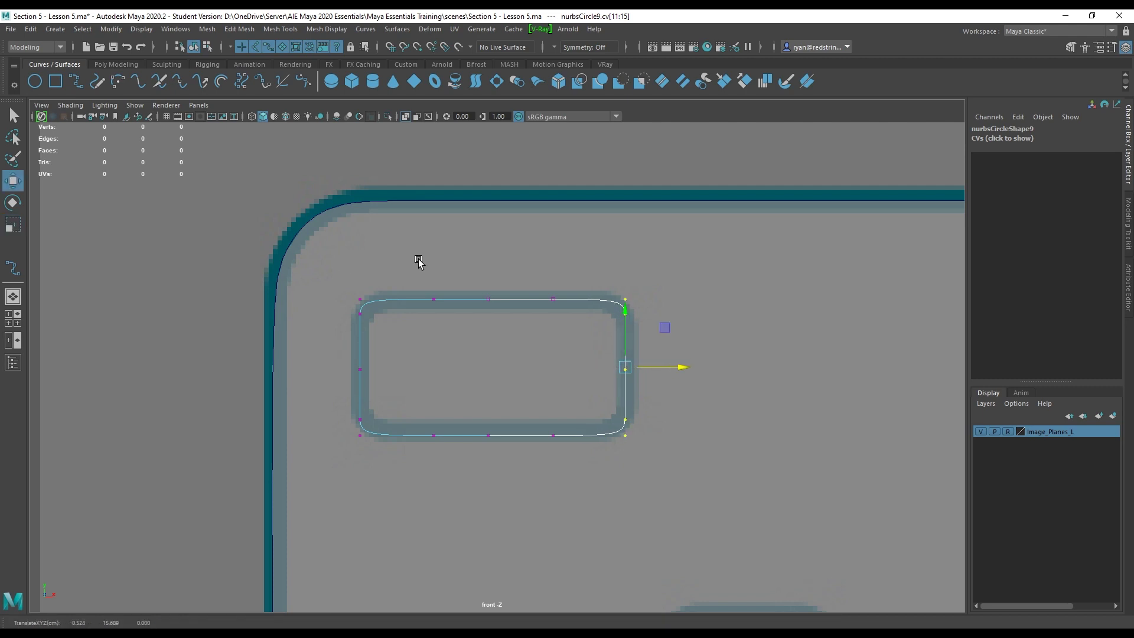
# Tighten the rectangle's rounded corners by scaling its four neighbouring upper and lower control vertices outward horizontally.
pyautogui.keyDown('alt'); pyautogui.moveTo(408, 270); pyautogui.dragTo(510, 222, button='middle'); pyautogui.keyUp('alt')
pyautogui.scroll(3, 510, 223)
pyautogui.click(557, 399)
pyautogui.moveTo(616, 399); pyautogui.dragTo(597, 399)
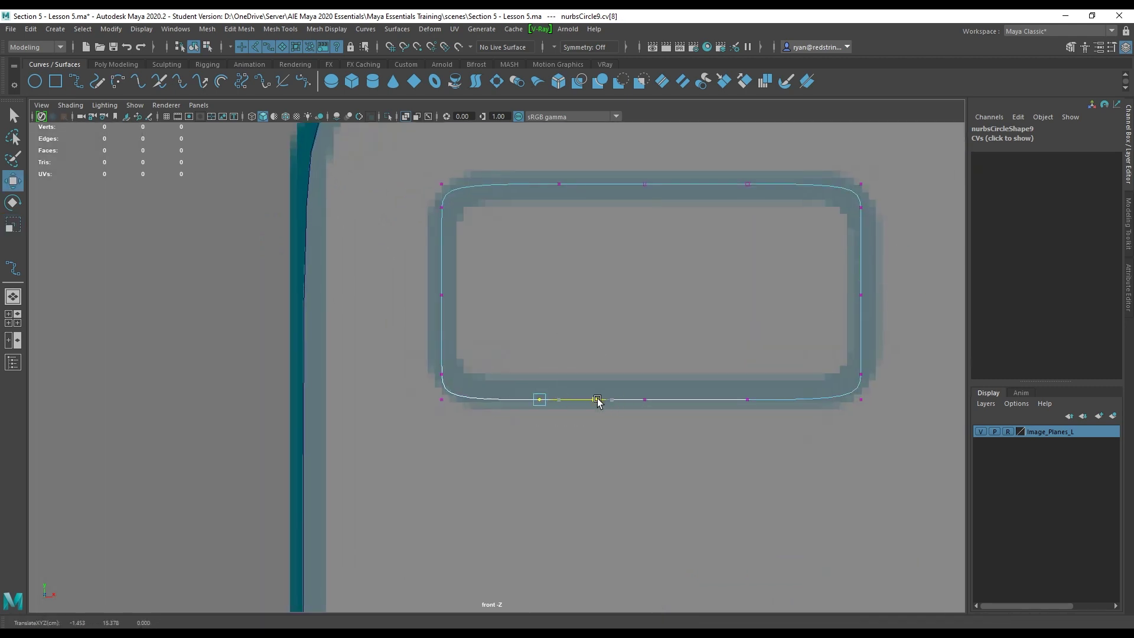
pyautogui.keyDown('shift'); pyautogui.click(545, 172); pyautogui.keyUp('shift')
pyautogui.moveTo(619, 292); pyautogui.dragTo(522, 295)
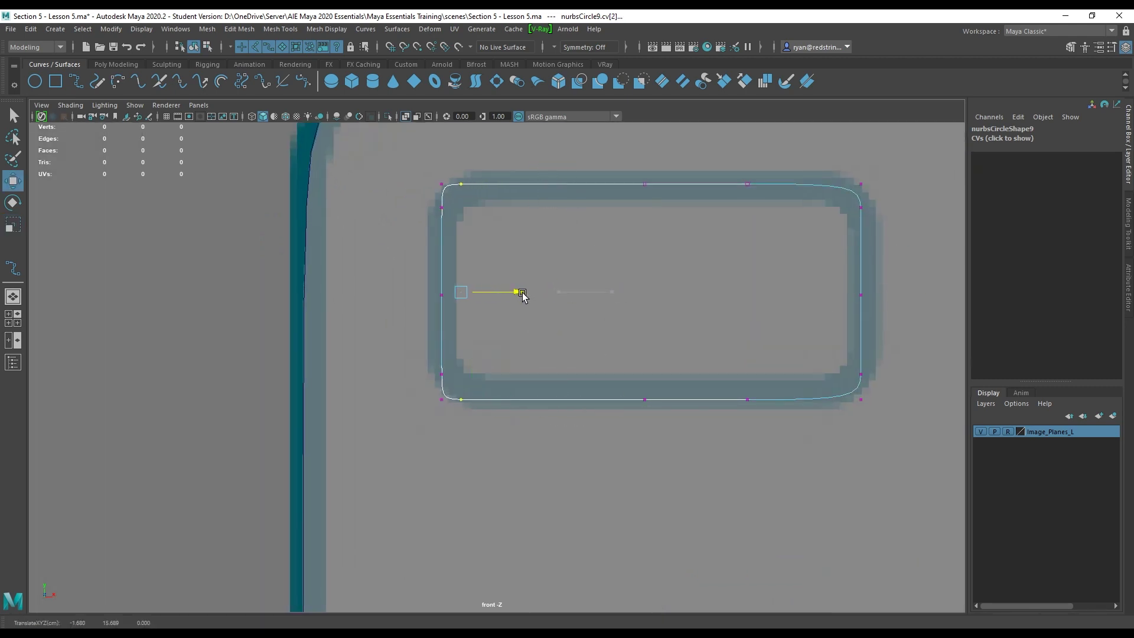
pyautogui.hotkey('ctrl', 'z')
pyautogui.keyDown('shift'); pyautogui.click(747, 184); pyautogui.keyUp('shift')
pyautogui.keyDown('shift'); pyautogui.click(747, 399); pyautogui.keyUp('shift')
pyautogui.press('r')
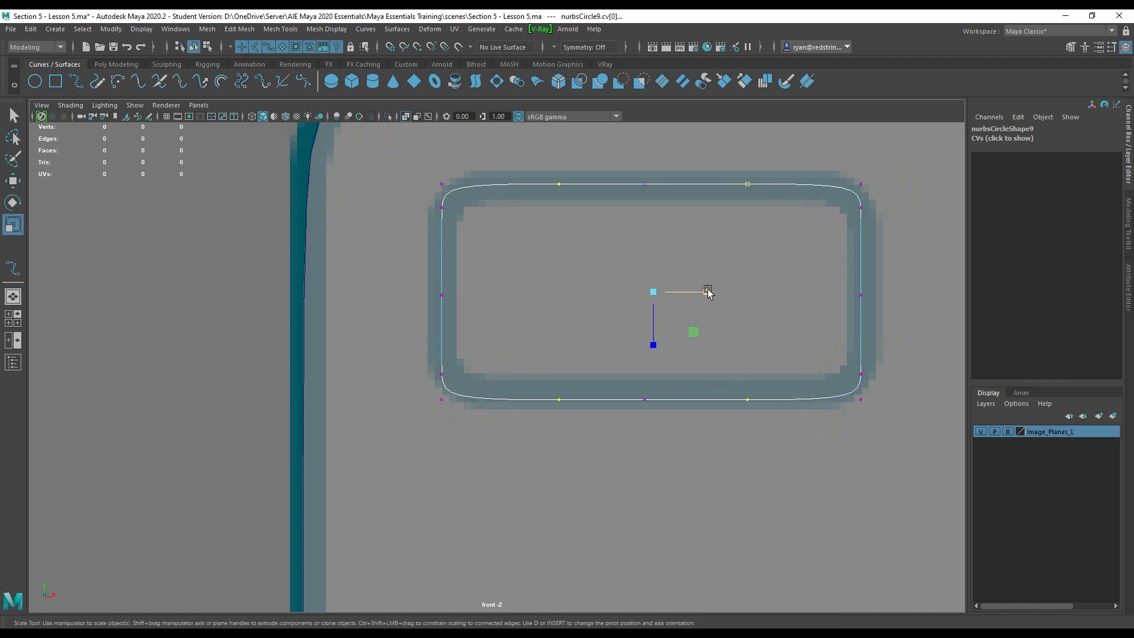
pyautogui.moveTo(707, 292); pyautogui.dragTo(760, 290)
# Duplicate the finished rectangular curve and move the copy onto the cross-shaped button.
pyautogui.keyDown('alt'); pyautogui.moveTo(762, 291); pyautogui.dragTo(676, 352, button='right'); pyautogui.keyUp('alt')
pyautogui.click(676, 352)
pyautogui.click(652, 360)
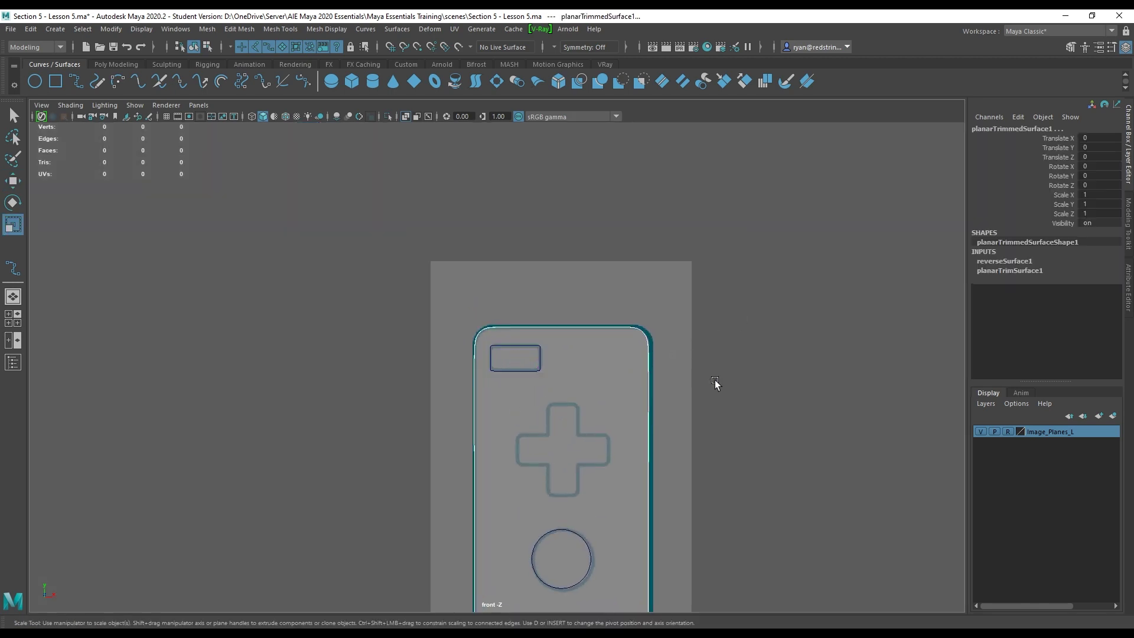
pyautogui.keyDown('alt'); pyautogui.moveTo(715, 380); pyautogui.dragTo(714, 282, button='middle'); pyautogui.keyUp('alt')
pyautogui.click(707, 328)
pyautogui.keyDown('alt'); pyautogui.moveTo(708, 328); pyautogui.dragTo(757, 328, button='right'); pyautogui.keyUp('alt')
pyautogui.keyDown('alt'); pyautogui.moveTo(758, 329); pyautogui.dragTo(713, 357, button='middle'); pyautogui.keyUp('alt')
pyautogui.click(494, 225)
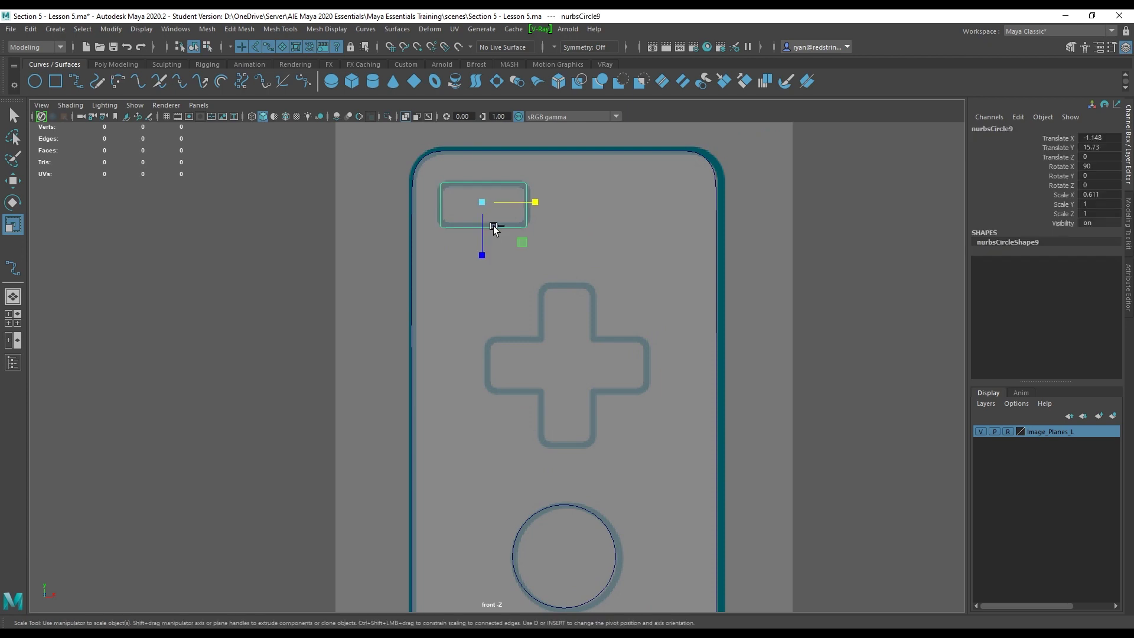
pyautogui.hotkey('ctrl', 'd')
pyautogui.press('w')
pyautogui.moveTo(483, 205); pyautogui.dragTo(661, 358)
# Fit the copy to the cross's horizontal bar with Scale X 1.12 and add a duplicate rotated to Rotate Z -90 for the vertical bar.
pyautogui.press('r')
pyautogui.keyDown('alt'); pyautogui.moveTo(709, 414); pyautogui.dragTo(815, 393, button='right'); pyautogui.keyUp('alt')
pyautogui.keyDown('alt'); pyautogui.moveTo(815, 392); pyautogui.dragTo(748, 406, button='middle'); pyautogui.keyUp('alt')
pyautogui.press('w')
pyautogui.moveTo(655, 365); pyautogui.dragTo(672, 274)
pyautogui.hotkey('ctrl', 'd')
pyautogui.press('e')
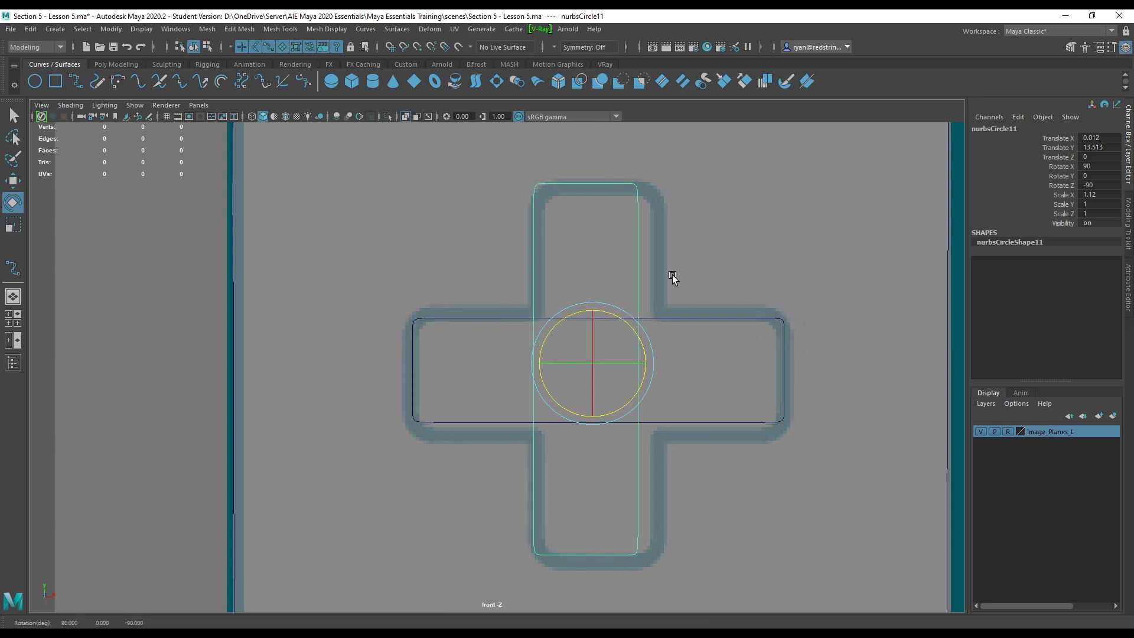
# Cut the two overlapping bar curves of the cross at their intersections.
pyautogui.click(552, 319)
pyautogui.keyDown('shift'); pyautogui.click(535, 305); pyautogui.keyUp('shift')
pyautogui.click(365, 29)
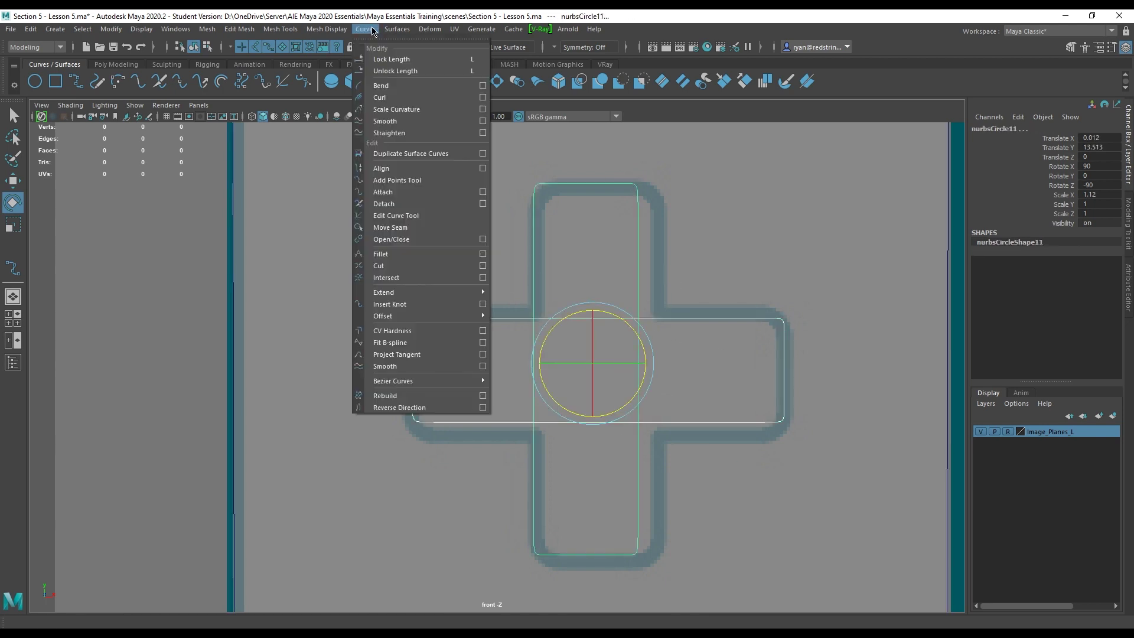
pyautogui.click(433, 259)
# Delete the cut segments inside the cross so only its outer outline remains.
pyautogui.click(533, 401)
pyautogui.press('Delete')
pyautogui.click(638, 369)
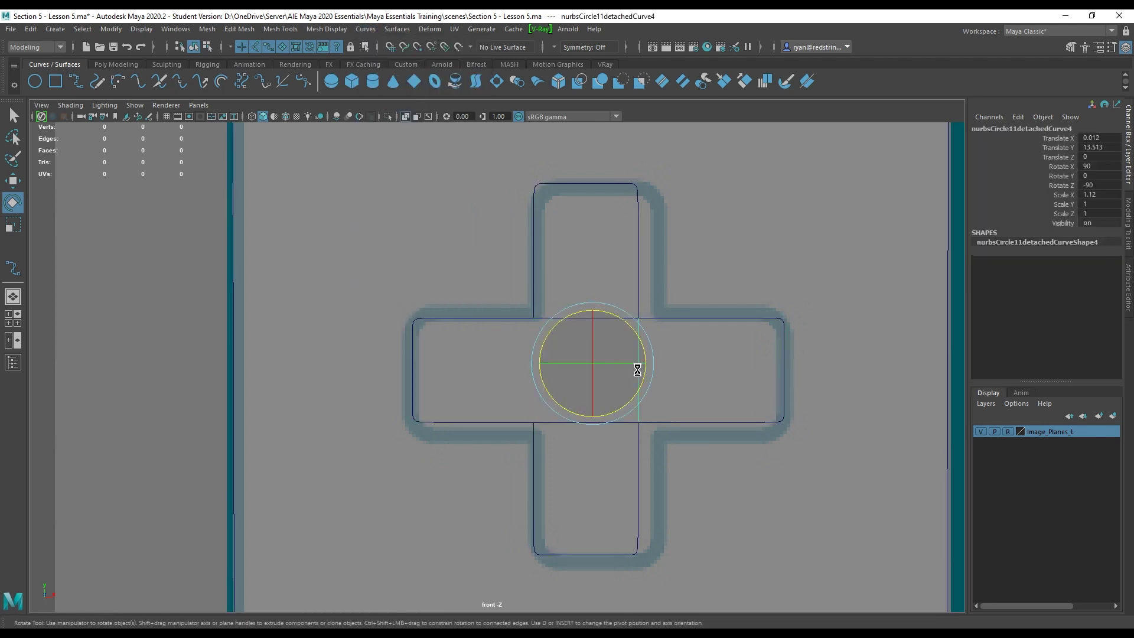
pyautogui.press('Delete')
pyautogui.click(587, 316)
pyautogui.click(589, 317)
pyautogui.press('Delete')
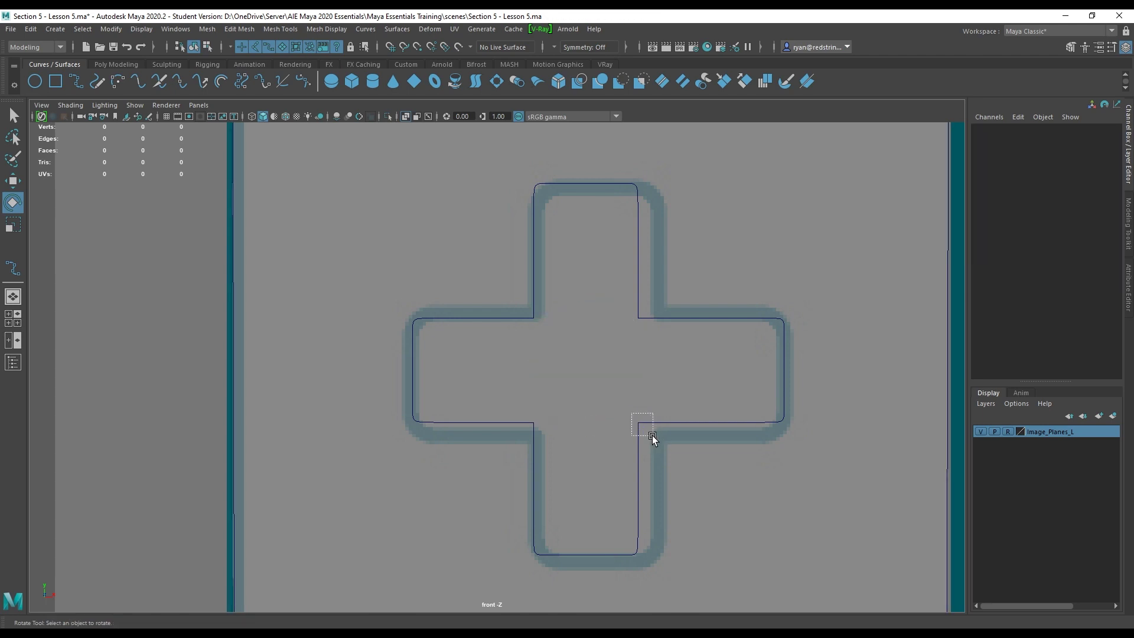
# Attach the cross's remaining outline segments with the Connect method and close the joined curve.
pyautogui.click(639, 424)
pyautogui.click(557, 331)
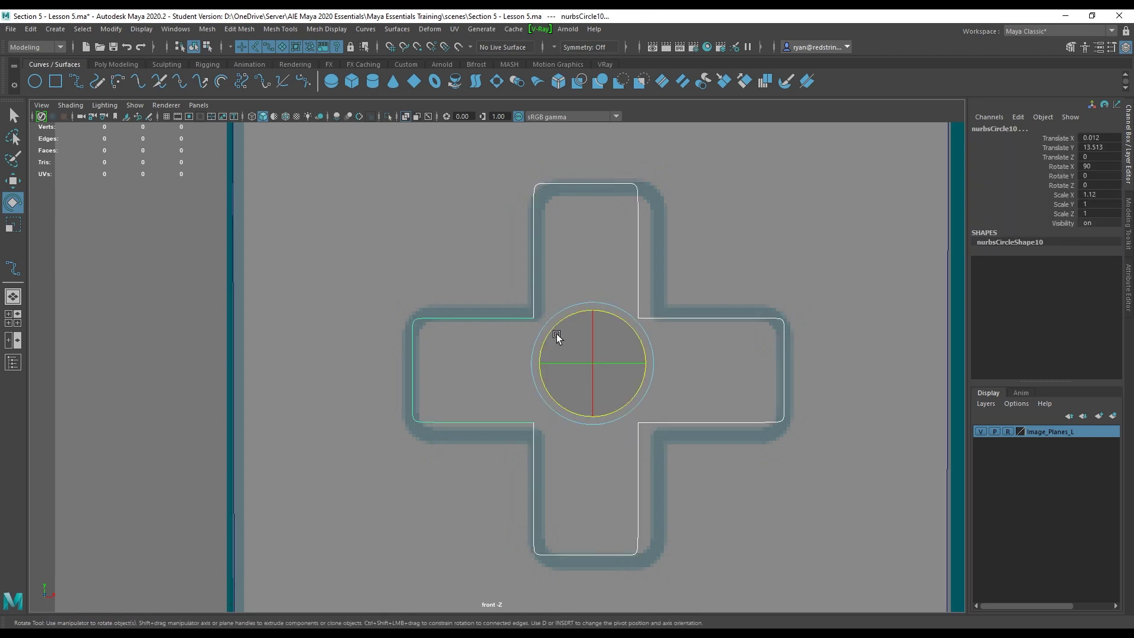
pyautogui.click(366, 29)
pyautogui.click(482, 192)
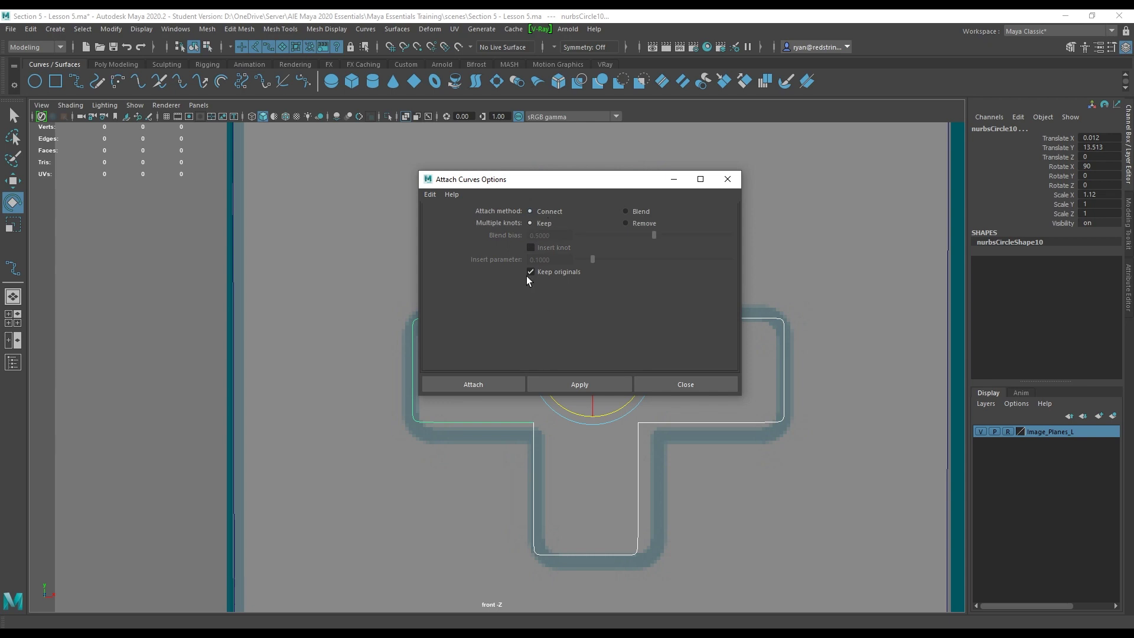
pyautogui.click(504, 384)
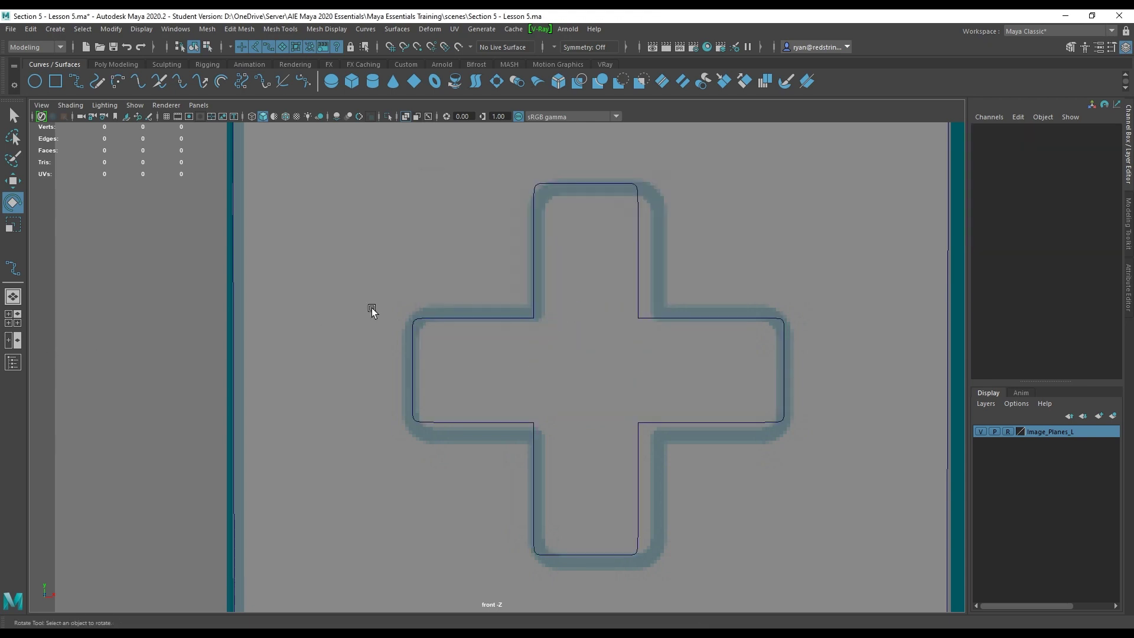
pyautogui.click(376, 27)
pyautogui.click(411, 241)
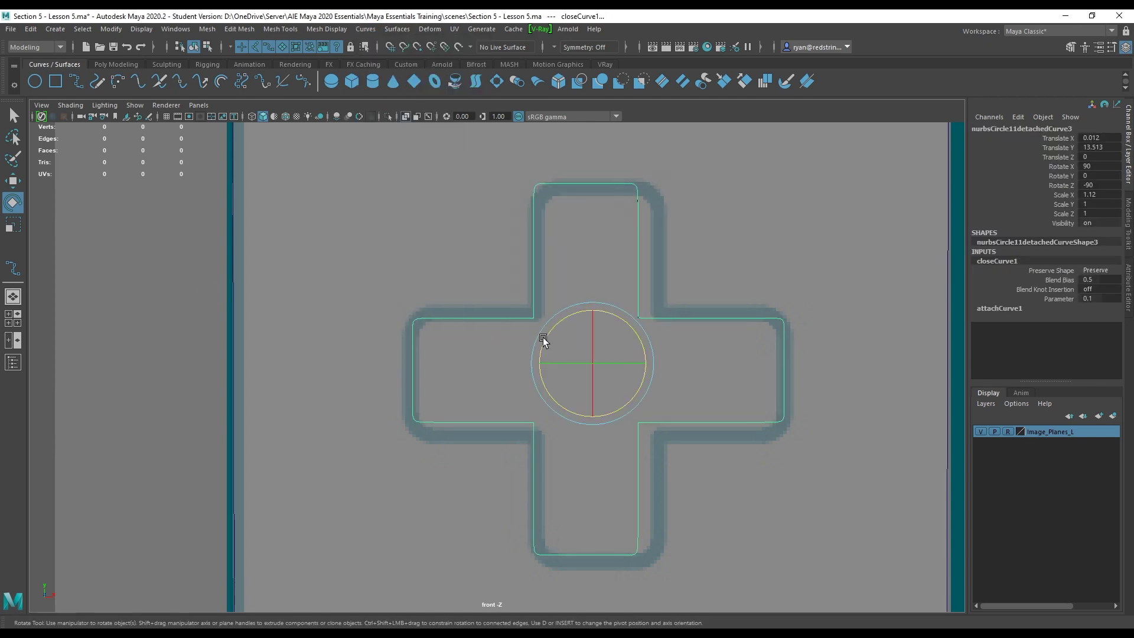
# Test-move the cross's curves to check which one is the joined outline, undoing each move.
pyautogui.press('w')
pyautogui.moveTo(648, 364); pyautogui.dragTo(587, 372)
pyautogui.click(502, 317)
pyautogui.hotkey('ctrl', 'z')
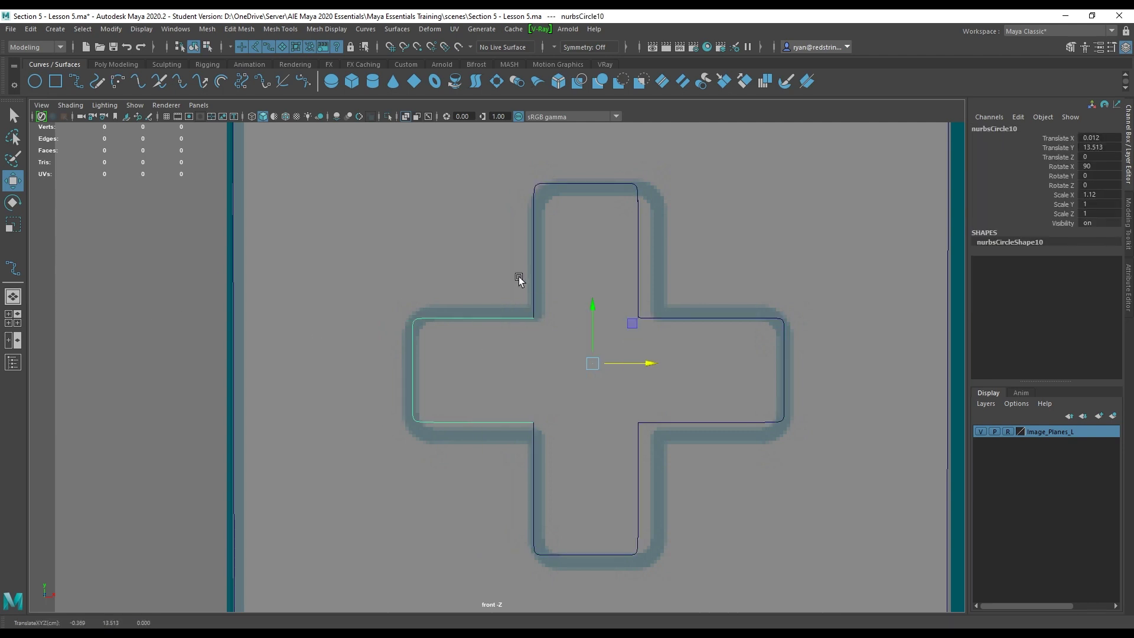
pyautogui.click(666, 318)
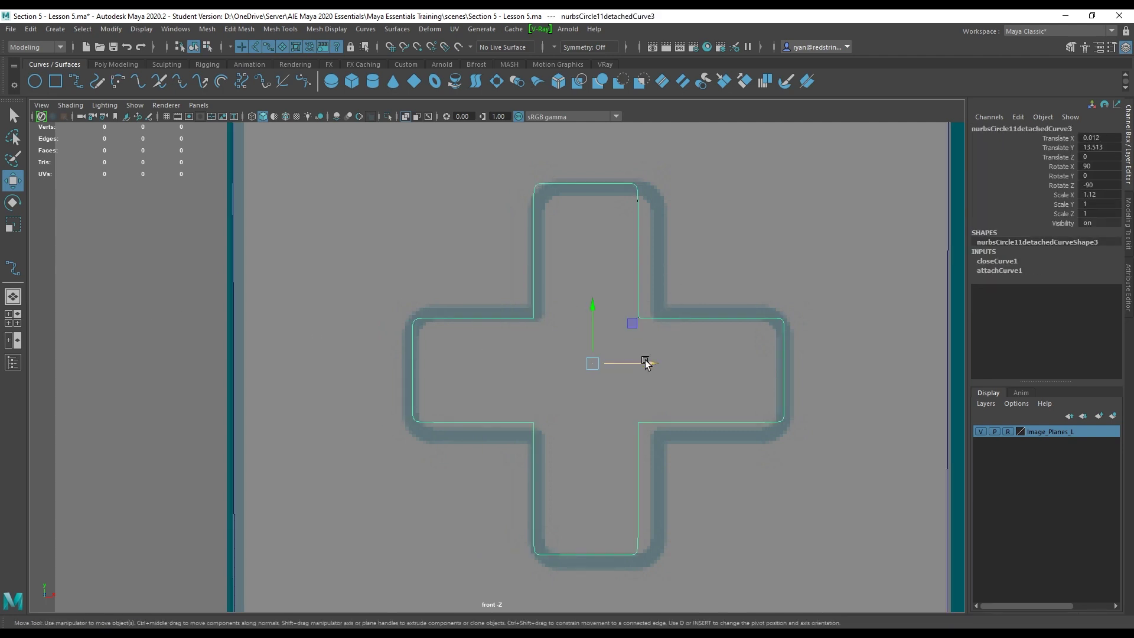
pyautogui.moveTo(646, 363); pyautogui.dragTo(656, 360)
pyautogui.hotkey('ctrl', 'z')
pyautogui.scroll(-6, 390, 340)
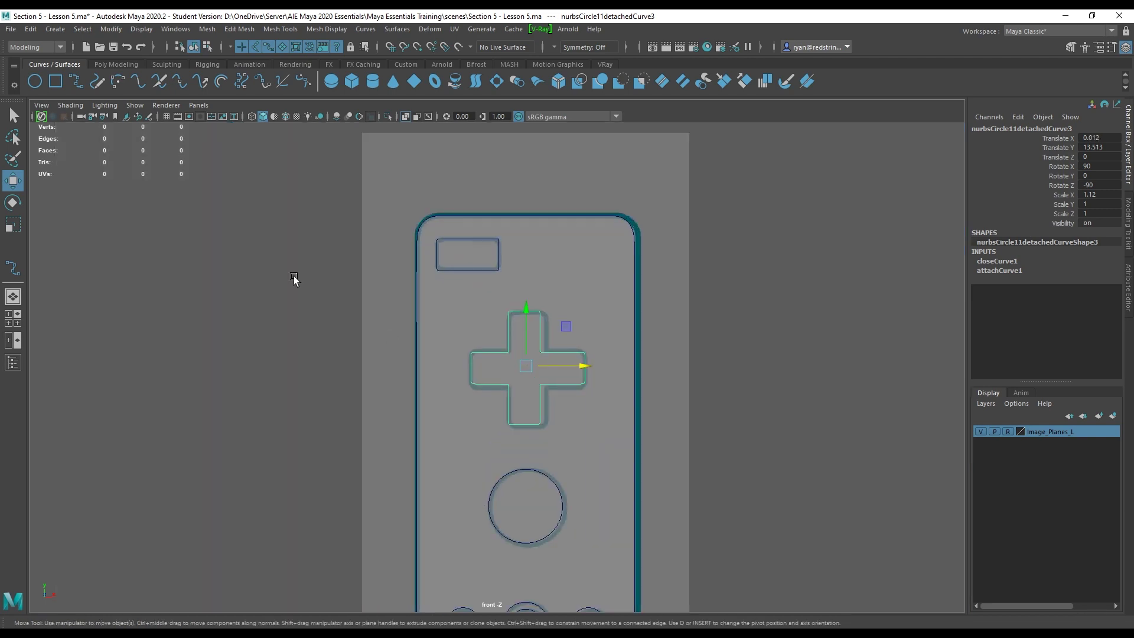
# Delete the joined cross curve's construction history and test-move all curves of the cross, undoing the move.
pyautogui.hotkey('alt', 'shift', 'd')
pyautogui.moveTo(461, 298); pyautogui.dragTo(591, 416)
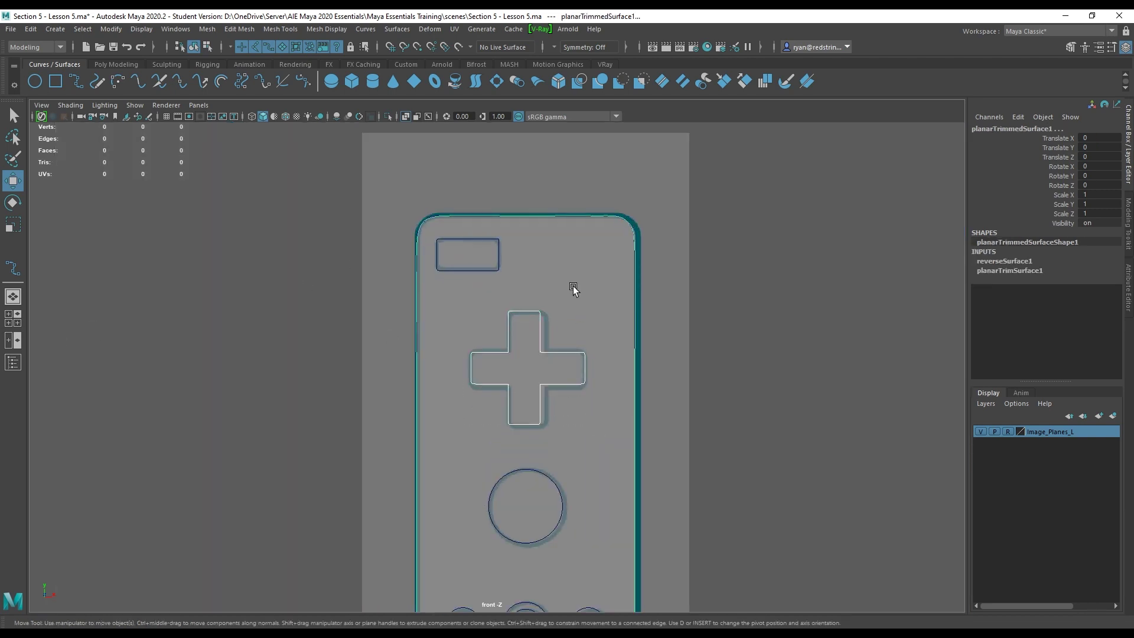
pyautogui.keyDown('ctrl'); pyautogui.click(572, 271); pyautogui.keyUp('ctrl')
pyautogui.moveTo(580, 366); pyautogui.dragTo(696, 355)
pyautogui.moveTo(609, 356); pyautogui.dragTo(583, 354)
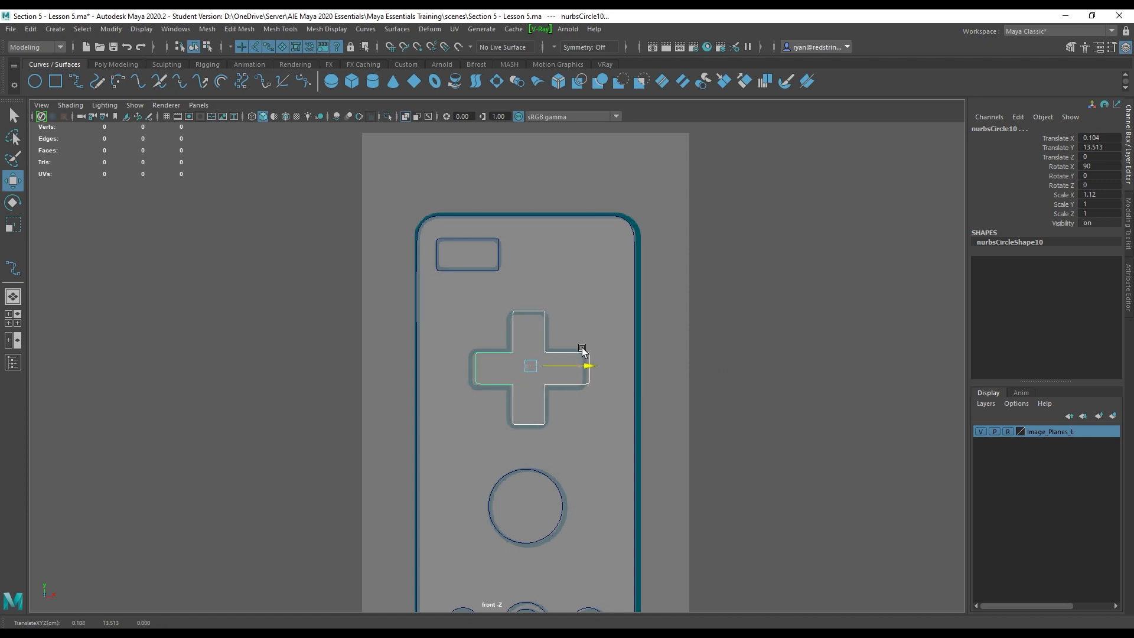
pyautogui.scroll(5, 907, 405)
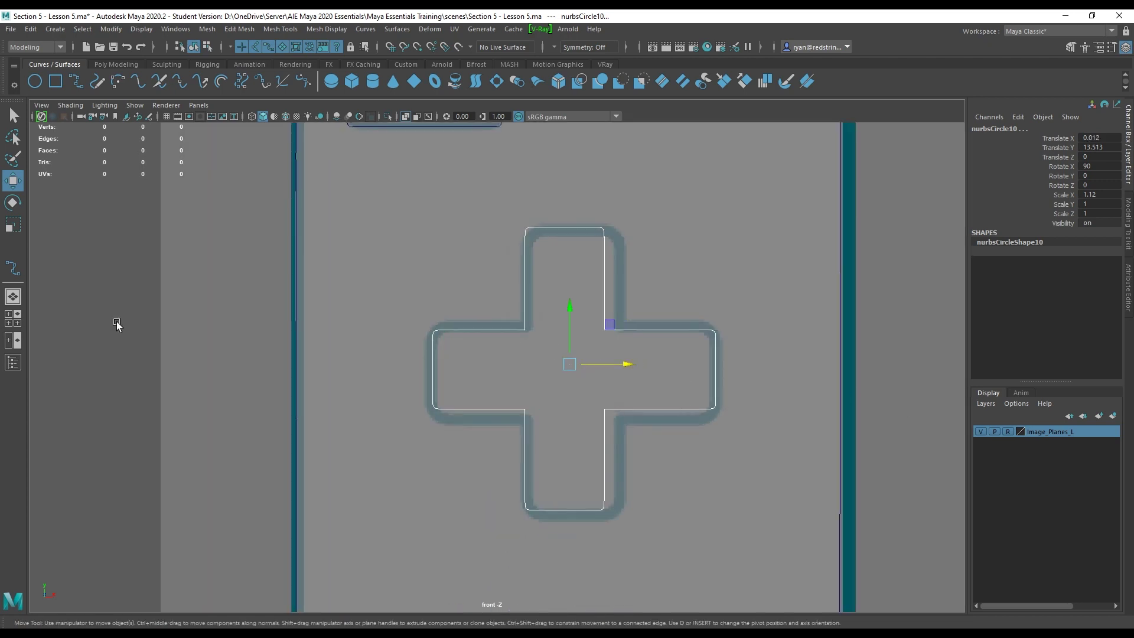
# Open the Outliner and try to attach nurbsCircle11 and nurbsCircle11detachedCurve3.
pyautogui.click(13, 362)
pyautogui.click(100, 354)
pyautogui.keyDown('ctrl'); pyautogui.click(108, 366); pyautogui.keyUp('ctrl')
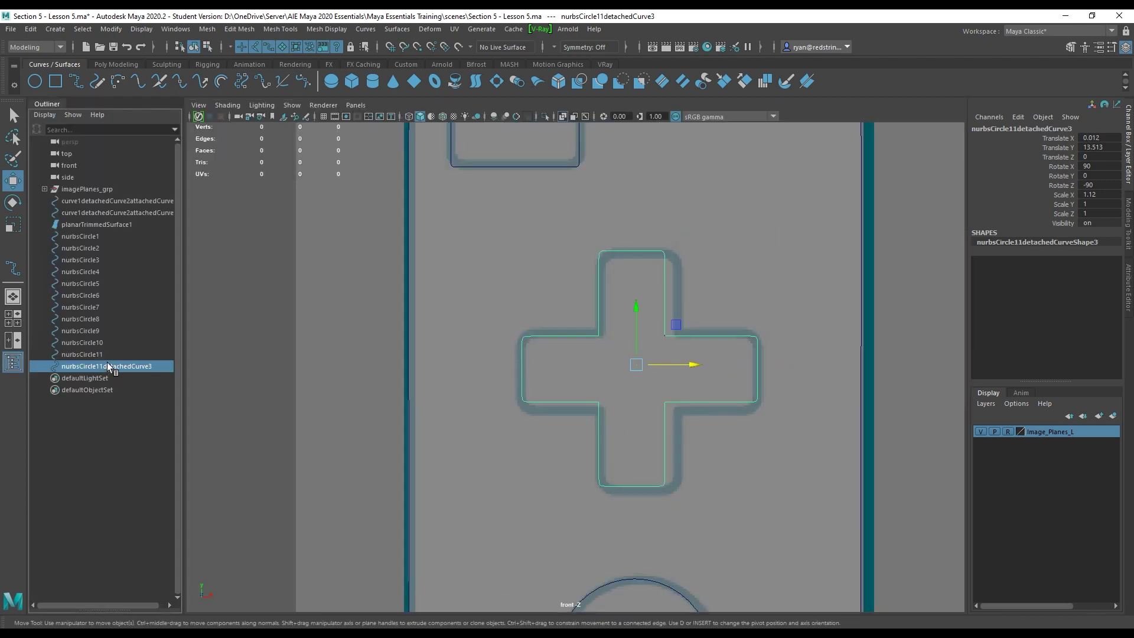
pyautogui.click(280, 29)
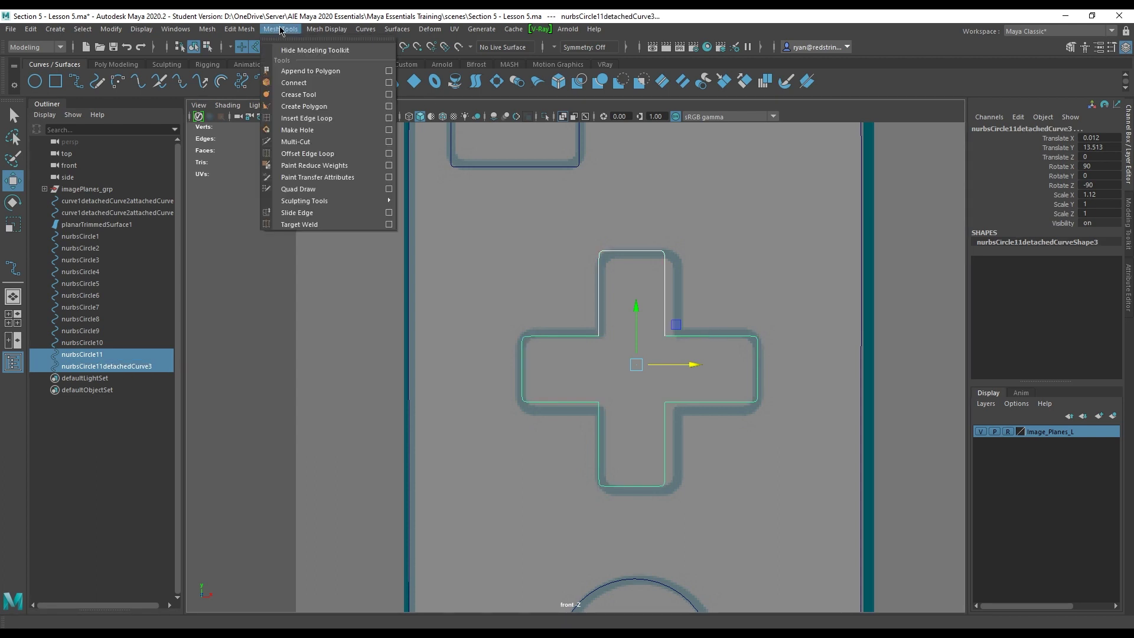
pyautogui.moveTo(366, 29)
pyautogui.click(431, 195)
pyautogui.hotkey('ctrl', 'z')
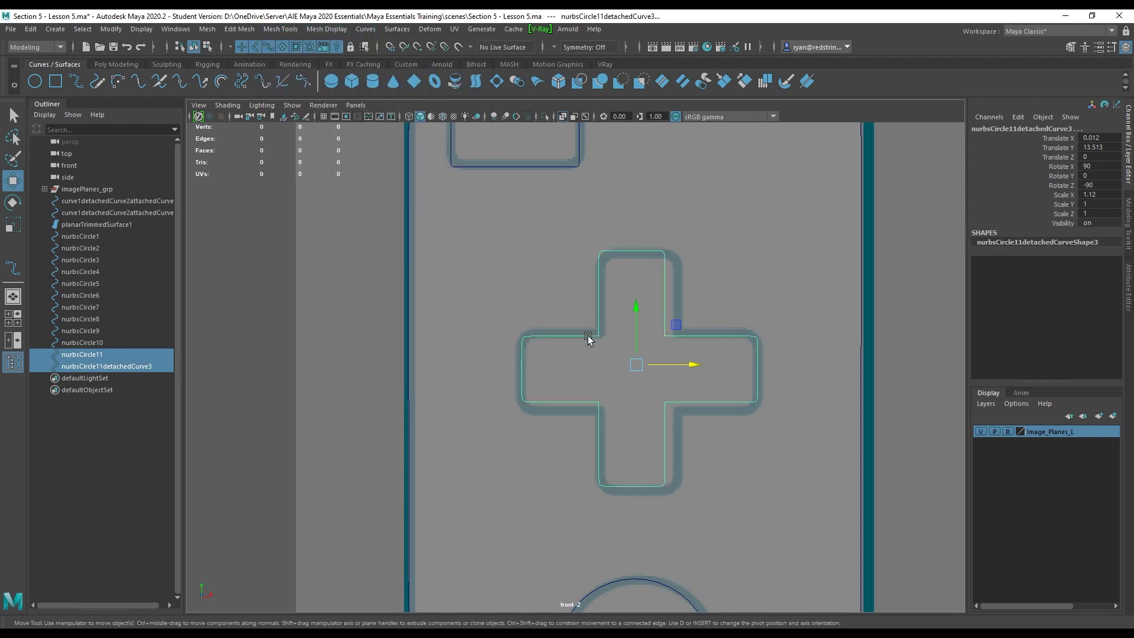
# Try to attach nurbsCircle10 and nurbsCircle11, once directly and once through the Attach Curves options, undoing both attempts.
pyautogui.click(589, 336)
pyautogui.click(105, 345)
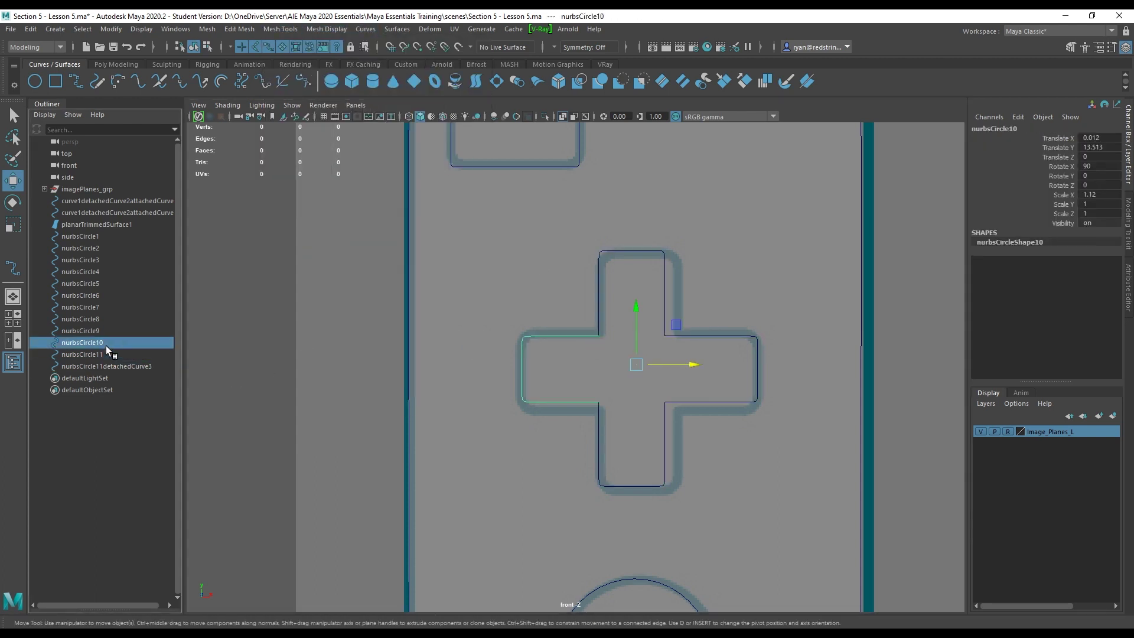
pyautogui.click(104, 353)
pyautogui.click(102, 343)
pyautogui.keyDown('ctrl'); pyautogui.click(104, 354); pyautogui.keyUp('ctrl')
pyautogui.click(368, 28)
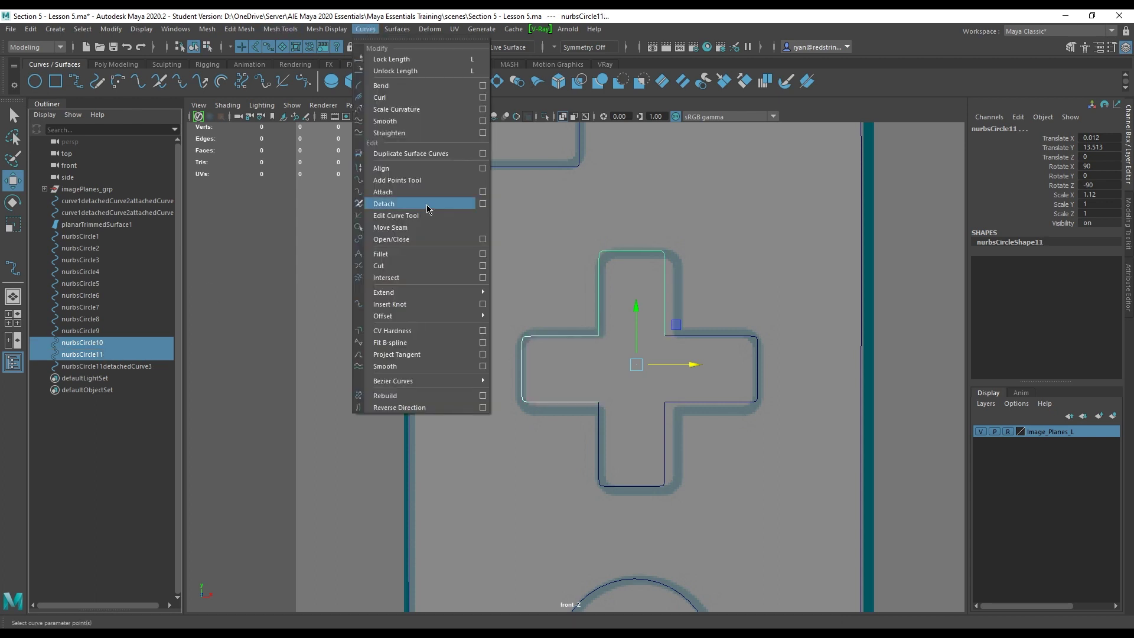
pyautogui.click(427, 195)
pyautogui.hotkey('ctrl', 'z')
pyautogui.click(365, 28)
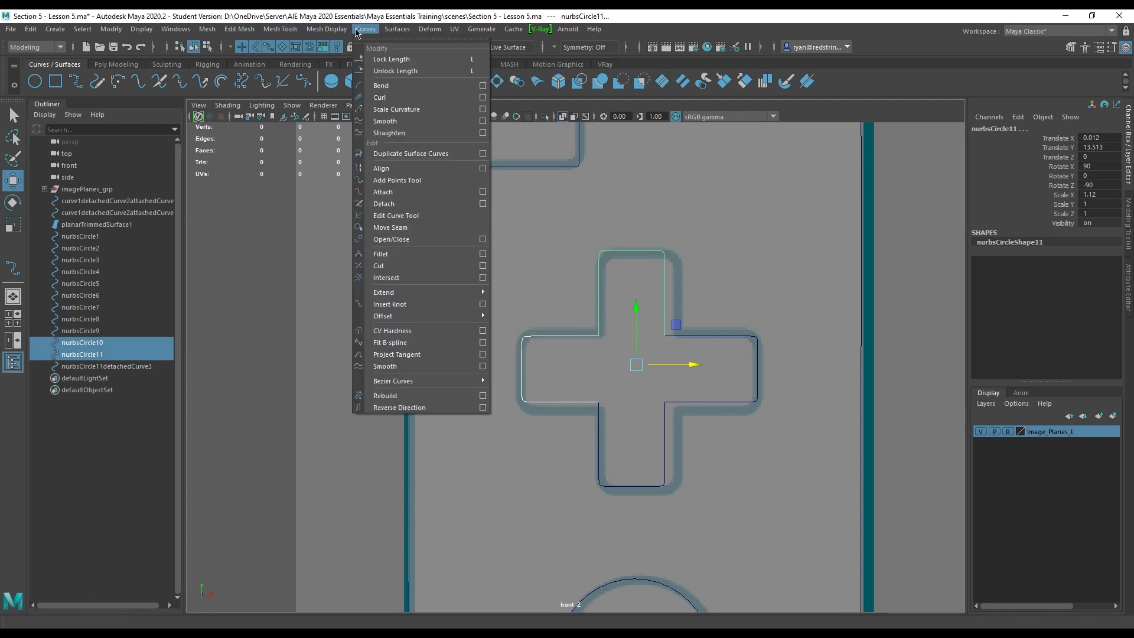
pyautogui.click(486, 197)
pyautogui.click(611, 384)
pyautogui.click(661, 388)
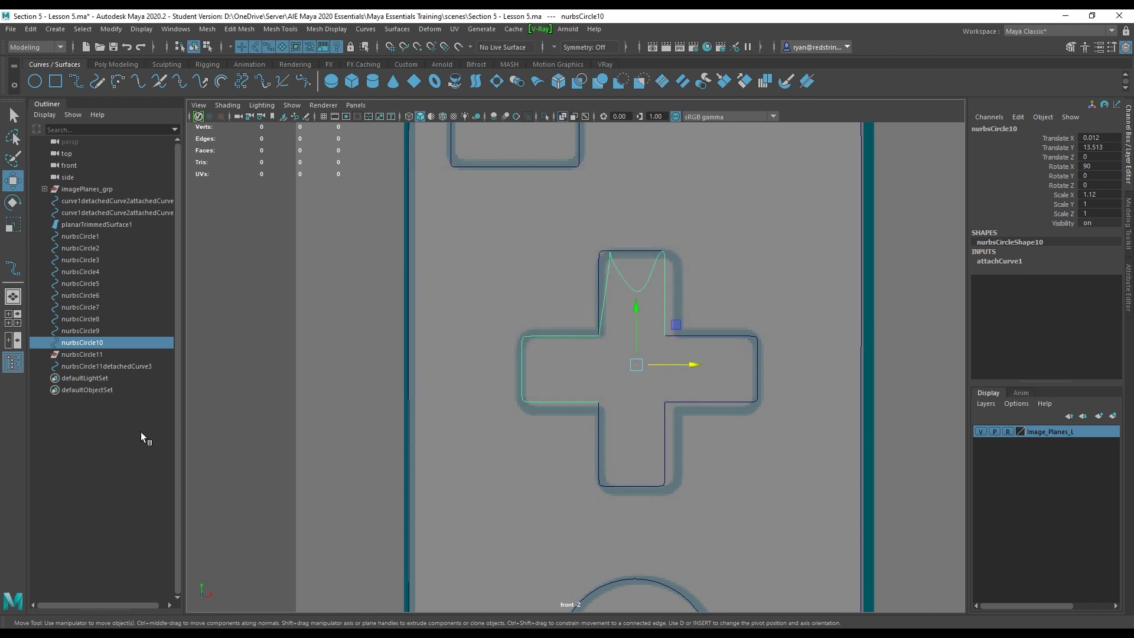
pyautogui.hotkey('ctrl', 'z')
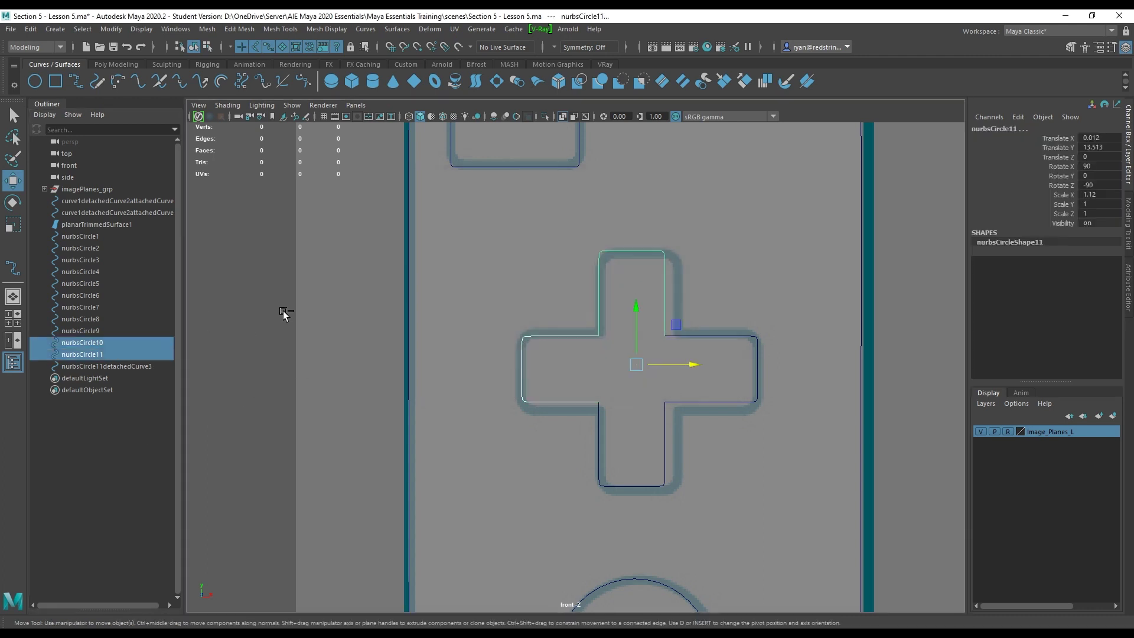
# Delete the leftover segments nurbsCircle10 and nurbsCircle11, keeping only the complete cross outline curve.
pyautogui.click(291, 420)
pyautogui.click(582, 334)
pyautogui.click(667, 268)
pyautogui.click(666, 268)
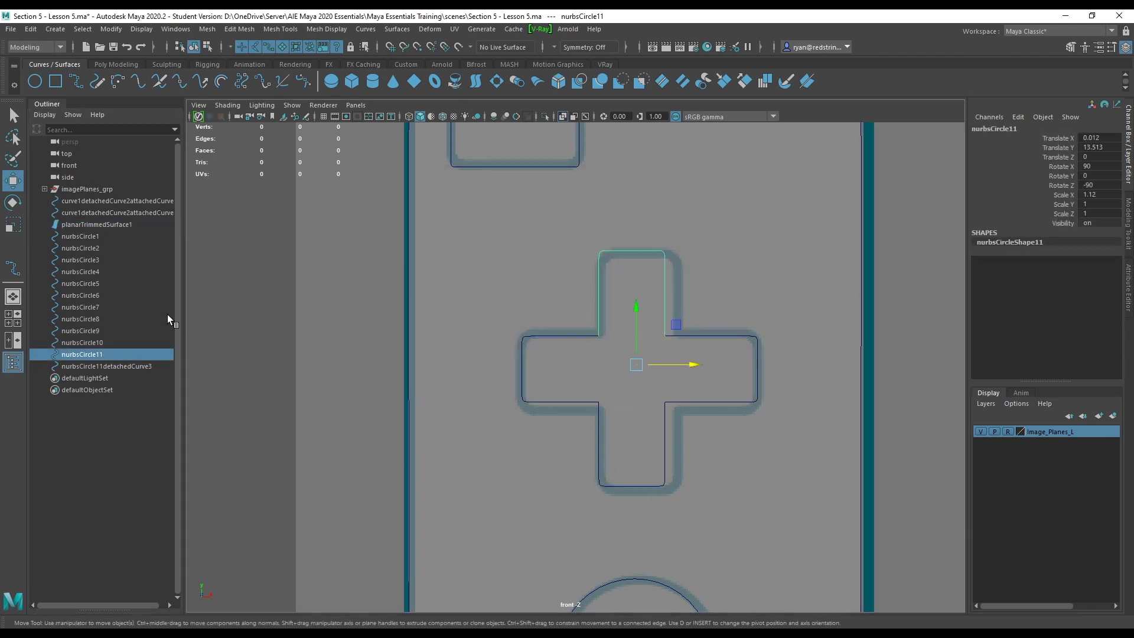
pyautogui.click(101, 368)
pyautogui.click(101, 354)
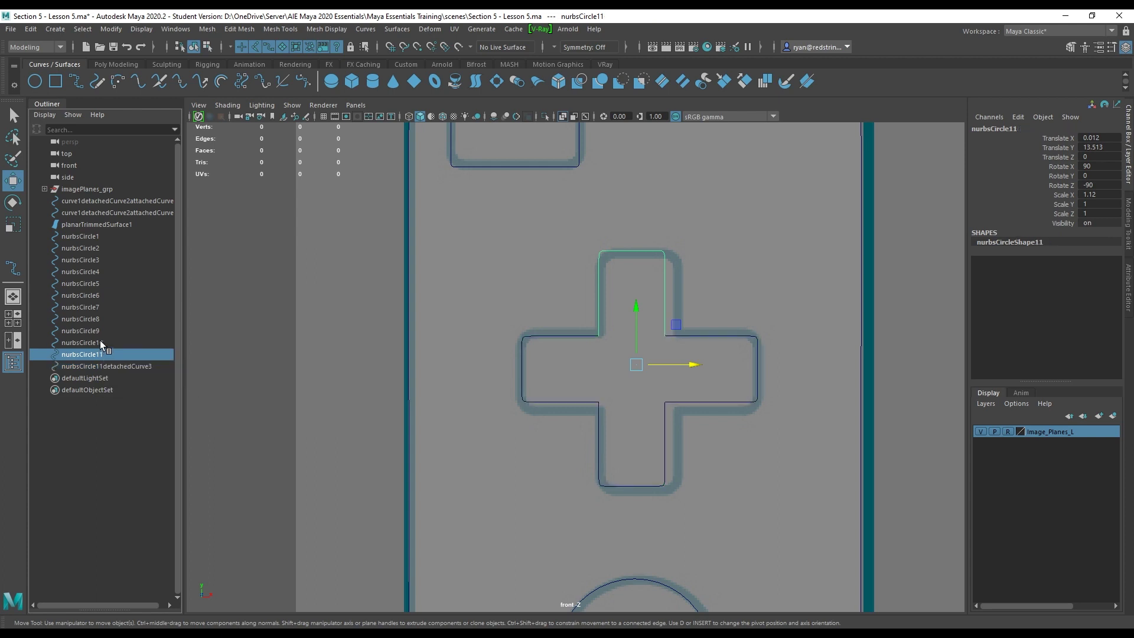
pyautogui.click(100, 341)
pyautogui.click(101, 332)
pyautogui.click(101, 343)
pyautogui.keyDown('shift'); pyautogui.click(101, 352); pyautogui.keyUp('shift')
pyautogui.press('Delete')
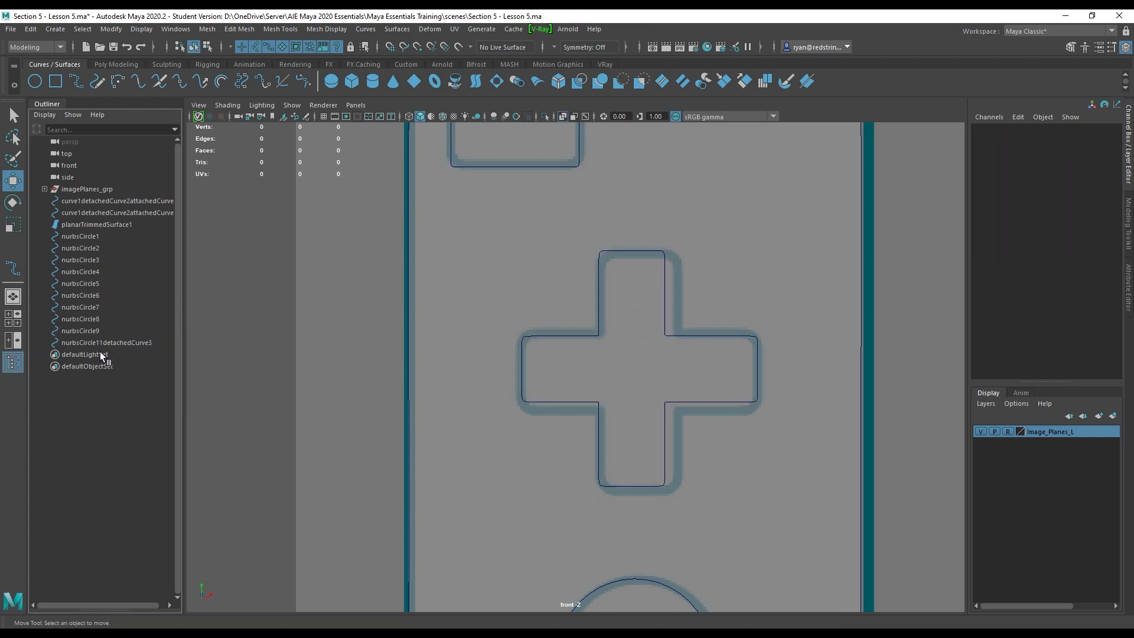
# Test-move the remaining cross outline sideways as a single curve and undo the move.
pyautogui.click(102, 343)
pyautogui.moveTo(706, 365)
pyautogui.mouseDown()
pyautogui.moveTo(684, 366)
pyautogui.moveTo(709, 366)
pyautogui.mouseUp()
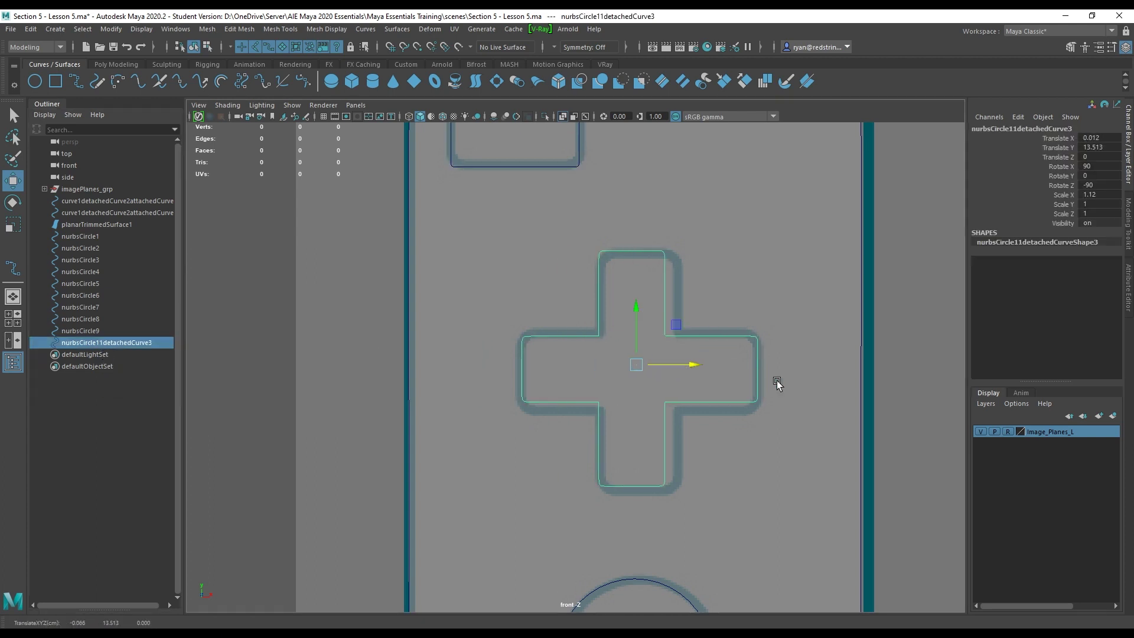
pyautogui.keyDown('alt'); pyautogui.moveTo(778, 381); pyautogui.dragTo(737, 388, button='middle'); pyautogui.keyUp('alt')
pyautogui.scroll(-8, 715, 360)
# Adjust the control vertices at the tip of the cross's right arm to even out its length.
pyautogui.click(693, 336)
pyautogui.scroll(4, 750, 335)
pyautogui.rightClick(808, 324)
pyautogui.click(606, 357)
pyautogui.moveTo(803, 299); pyautogui.dragTo(734, 298, button='right')
pyautogui.keyDown('alt'); pyautogui.moveTo(745, 330); pyautogui.dragTo(926, 452, button='right'); pyautogui.keyUp('alt')
pyautogui.moveTo(796, 313); pyautogui.dragTo(720, 490)
pyautogui.scroll(-5, 719, 491)
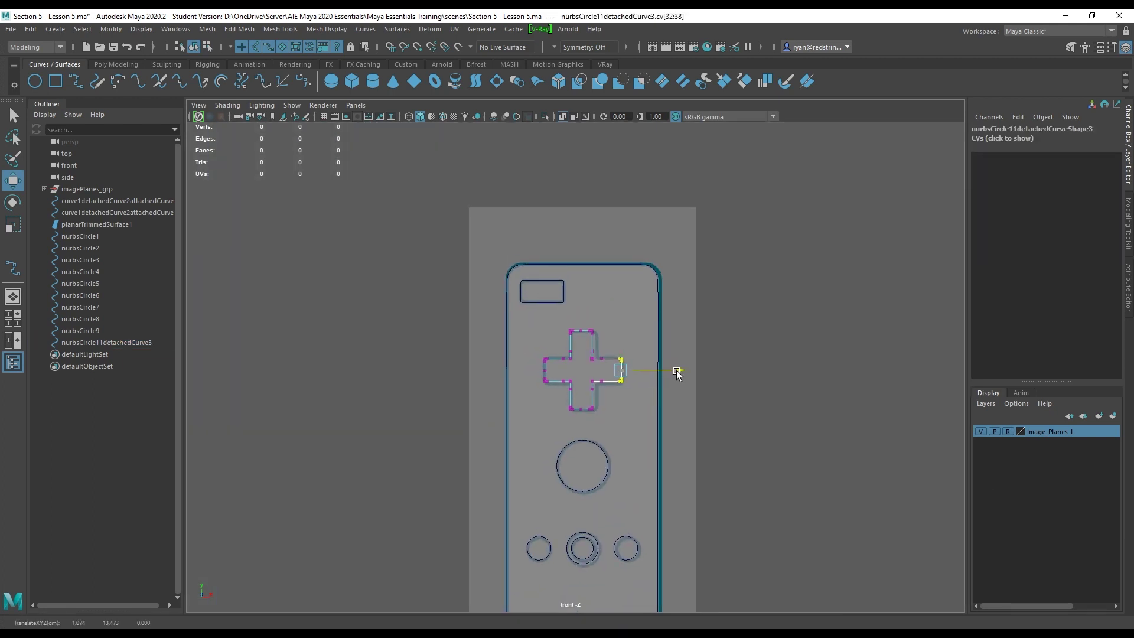
pyautogui.moveTo(668, 263); pyautogui.dragTo(650, 278)
pyautogui.click(737, 285)
# Duplicate the rectangular curve above the cross and move the copy down onto the leftmost small rectangle near the remote's lower end.
pyautogui.scroll(-6, 792, 469)
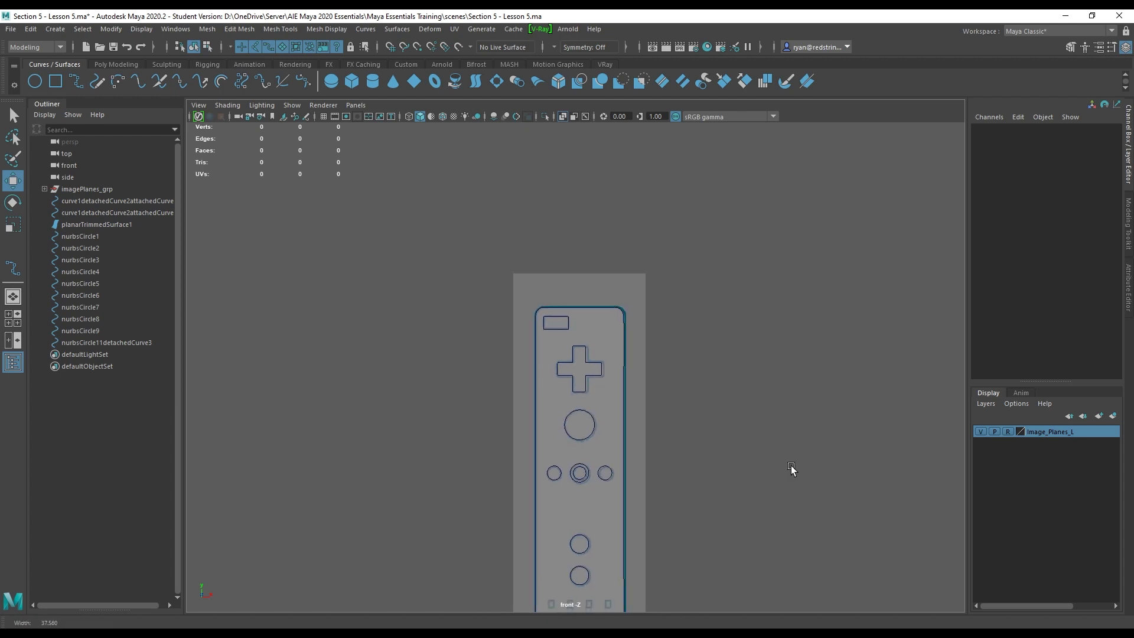
pyautogui.keyDown('alt'); pyautogui.moveTo(792, 468); pyautogui.dragTo(947, 494, button='right'); pyautogui.keyUp('alt')
pyautogui.keyDown('alt'); pyautogui.moveTo(647, 489); pyautogui.dragTo(671, 364, button='middle'); pyautogui.keyUp('alt')
pyautogui.keyDown('alt'); pyautogui.moveTo(594, 300); pyautogui.dragTo(593, 397, button='middle'); pyautogui.keyUp('alt')
pyautogui.click(573, 294)
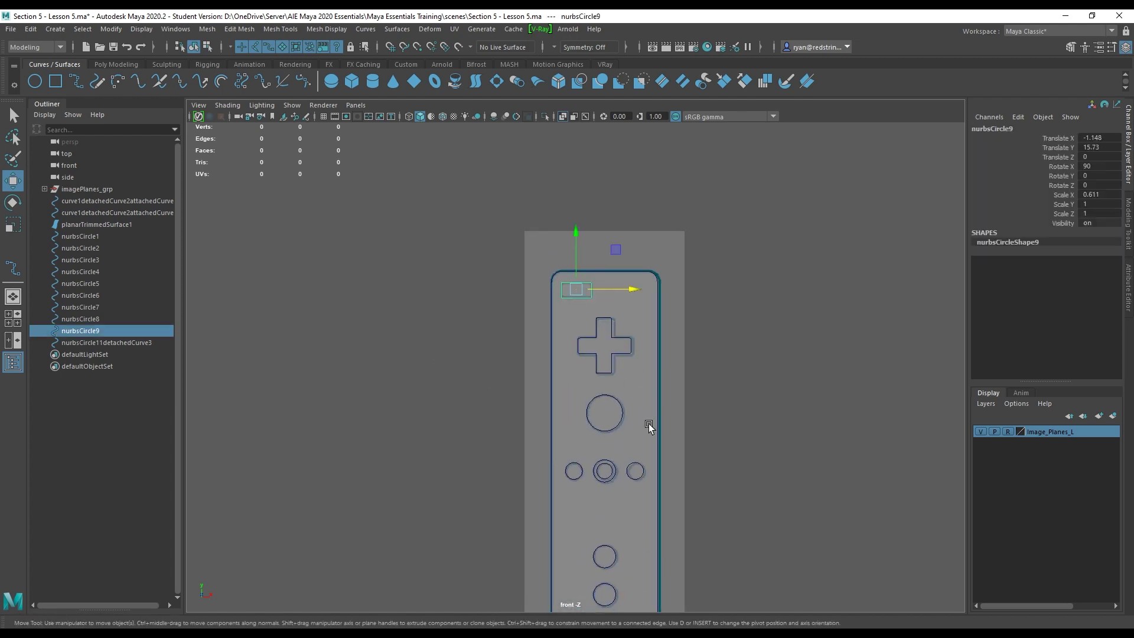
pyautogui.keyDown('alt'); pyautogui.moveTo(649, 424); pyautogui.dragTo(650, 313, button='middle'); pyautogui.keyUp('alt')
pyautogui.hotkey('ctrl', 'd')
pyautogui.moveTo(613, 141); pyautogui.dragTo(632, 459)
pyautogui.scroll(5, 632, 462)
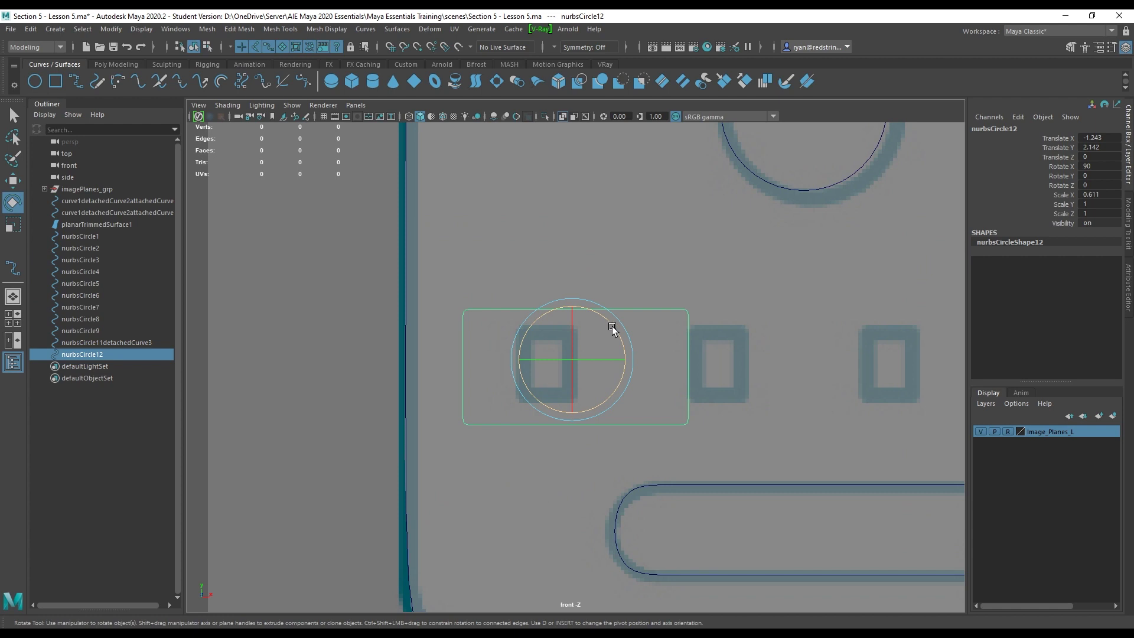
# Fit the copy to the leftmost small rectangle with Rotate Z -90, scale 0.211, 0.346, 0.461, and Translate X -1.36, Y 2.123.
pyautogui.moveTo(612, 329); pyautogui.dragTo(481, 320)
pyautogui.press('r')
pyautogui.press('w')
pyautogui.moveTo(637, 360); pyautogui.dragTo(613, 361)
pyautogui.press('r')
pyautogui.moveTo(490, 358); pyautogui.dragTo(470, 359)
pyautogui.press('w')
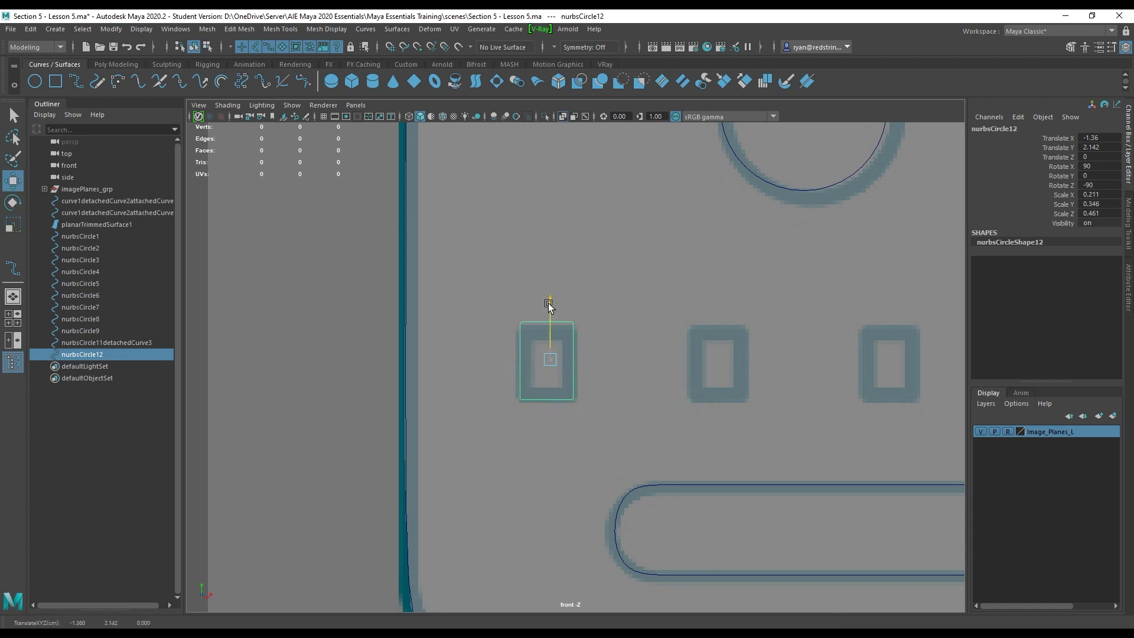
pyautogui.moveTo(550, 306); pyautogui.dragTo(549, 309)
# Duplicate the small rectangle and move the copy onto the second one at Translate X -0.433.
pyautogui.scroll(-4, 513, 360)
pyautogui.scroll(3, 512, 360)
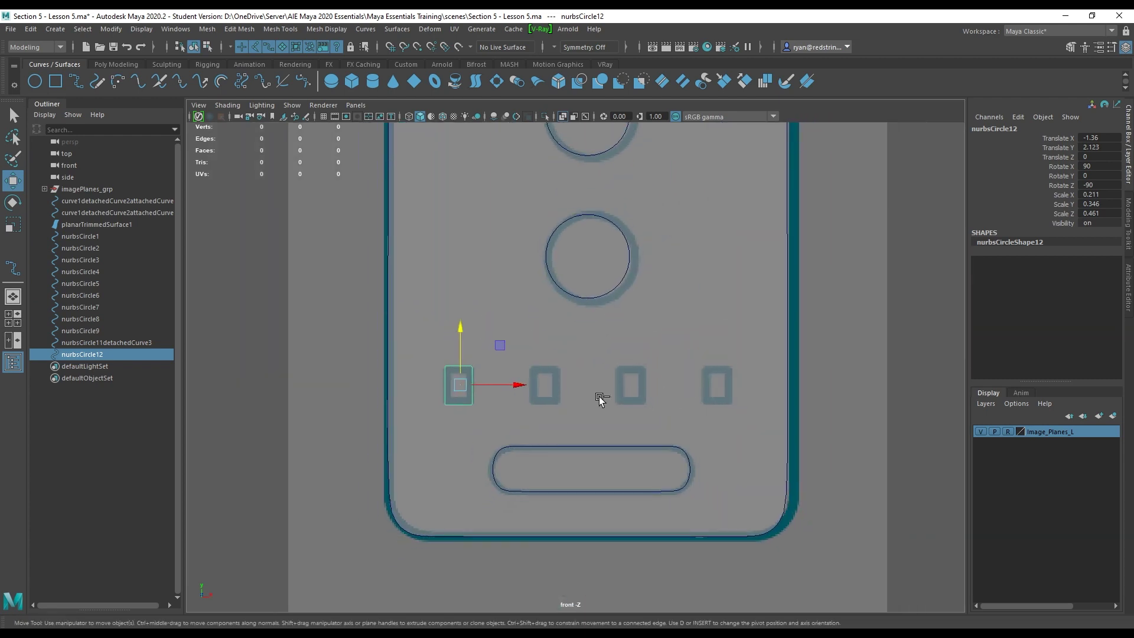
pyautogui.hotkey('ctrl', 'd')
pyautogui.moveTo(516, 385); pyautogui.dragTo(607, 385)
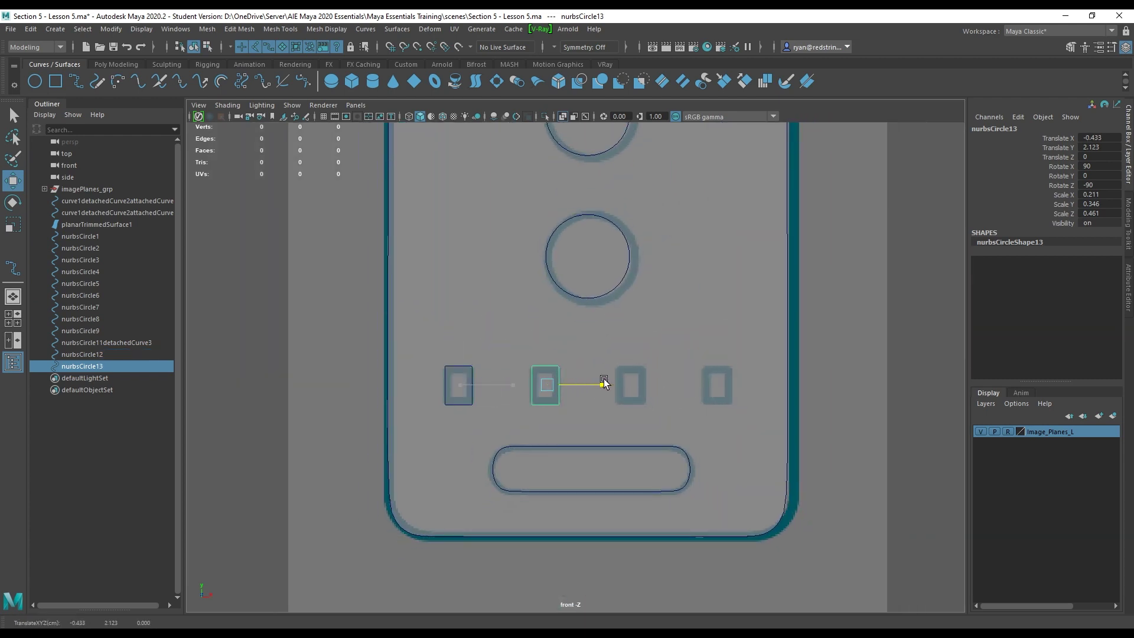
# Group the two small rectangles, duplicate the group and mirror the copy with Scale X -1.
pyautogui.keyDown('shift'); pyautogui.click(456, 366); pyautogui.keyUp('shift')
pyautogui.hotkey('ctrl', 'g')
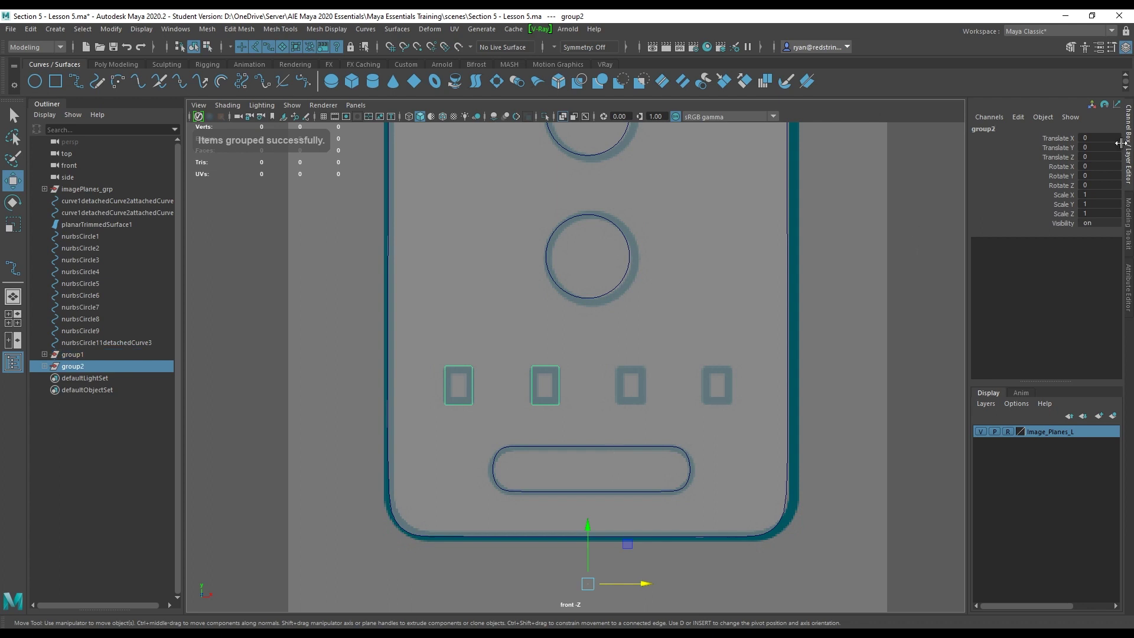
pyautogui.click(1099, 194)
pyautogui.write('-1')
pyautogui.press('Return')
# Unparent the four small rectangle curves from their groups and delete the two empty groups.
pyautogui.moveTo(356, 341); pyautogui.dragTo(884, 406)
pyautogui.hotkey('shift', 'p')
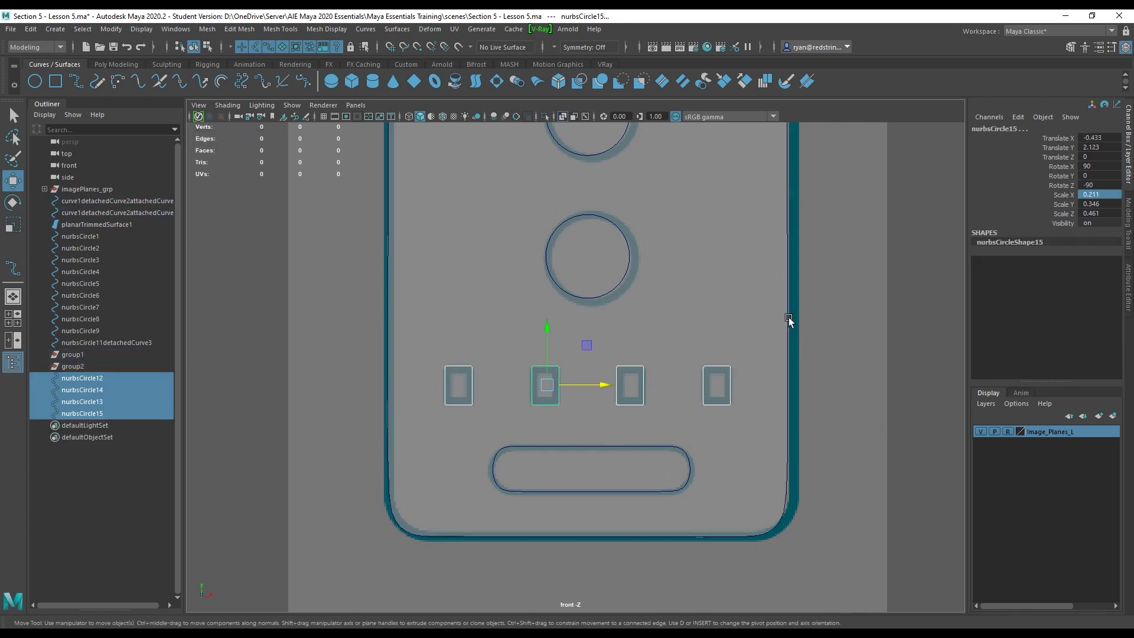
pyautogui.moveTo(83, 357); pyautogui.dragTo(84, 363)
pyautogui.press('Delete')
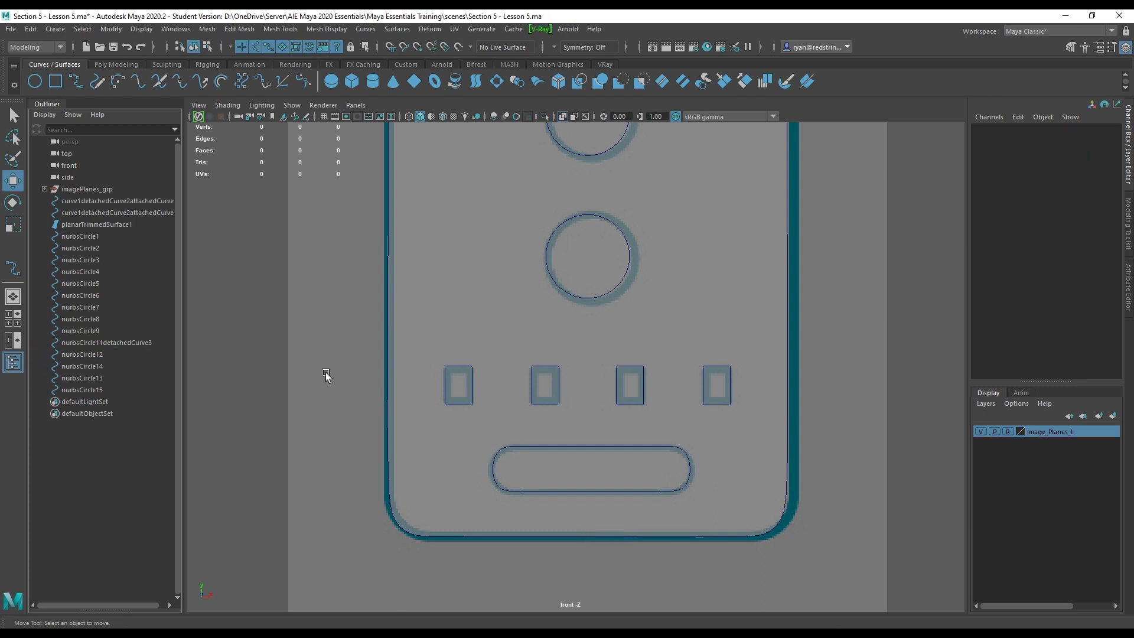
# Select all button outline curves from nurbsCircle1 through nurbsCircle15 and freeze their transformations.
pyautogui.click(93, 225)
pyautogui.click(98, 210)
pyautogui.click(91, 236)
pyautogui.keyDown('shift'); pyautogui.click(111, 390); pyautogui.keyUp('shift')
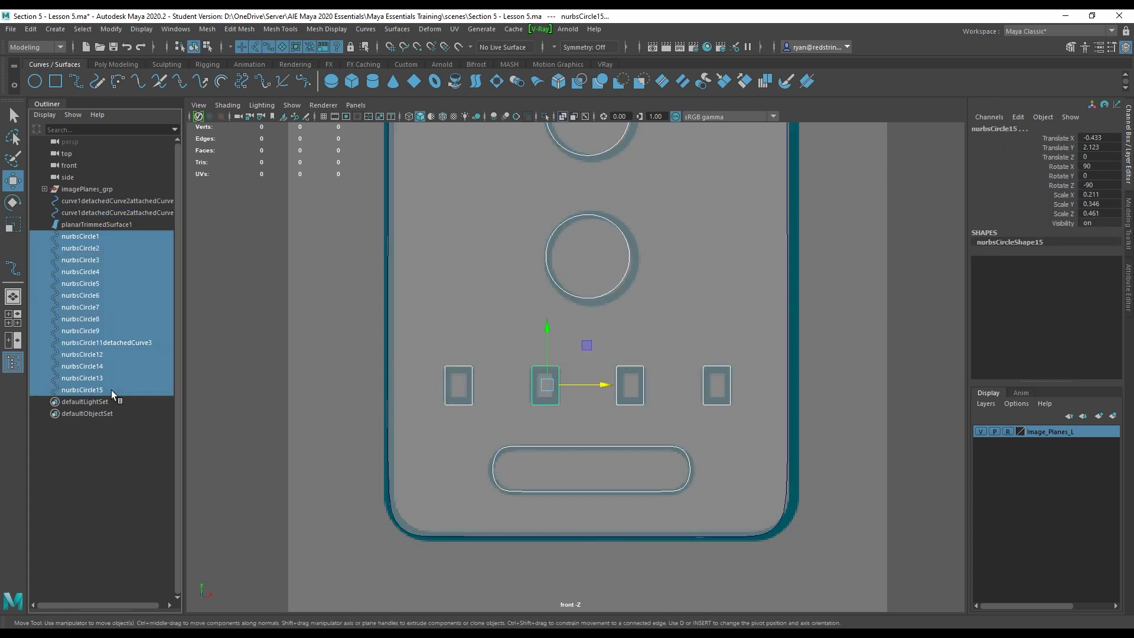
pyautogui.scroll(-5, 671, 294)
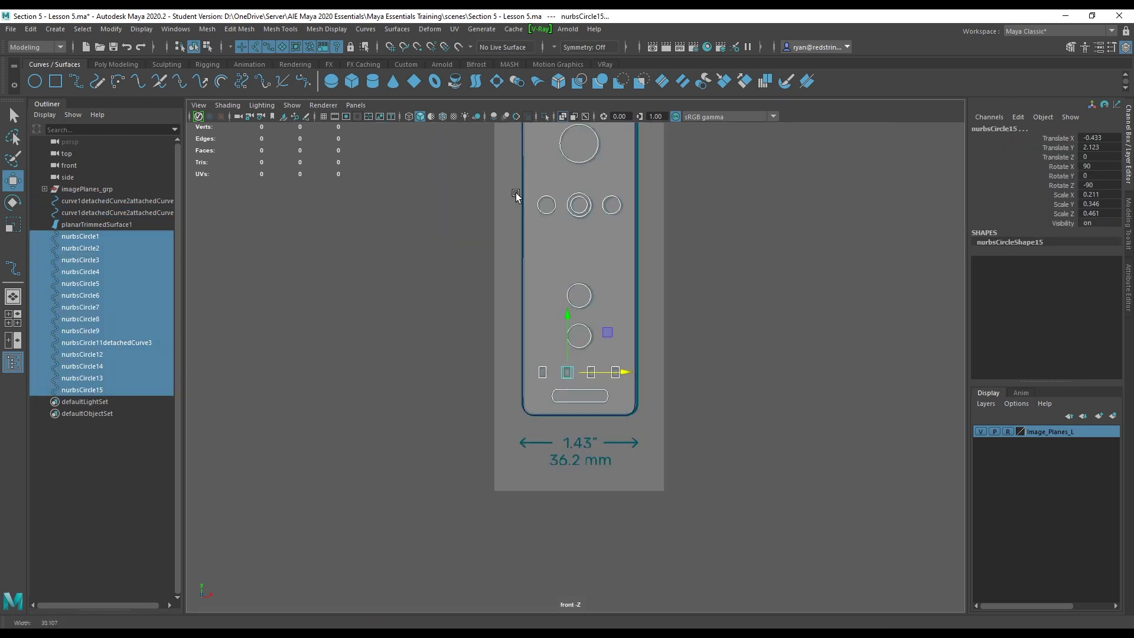
pyautogui.click(115, 64)
pyautogui.click(325, 82)
pyautogui.click(424, 289)
pyautogui.keyDown('alt'); pyautogui.moveTo(425, 289); pyautogui.dragTo(425, 405, button='middle'); pyautogui.keyUp('alt')
pyautogui.keyDown('alt'); pyautogui.moveTo(424, 349); pyautogui.dragTo(381, 345, button='middle'); pyautogui.keyUp('alt')
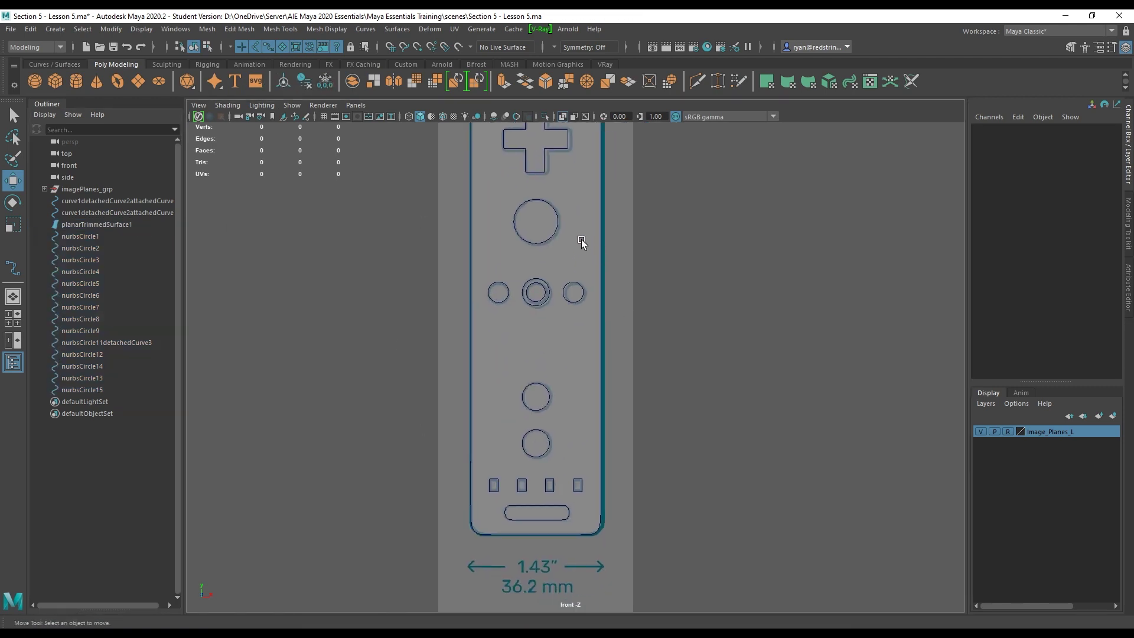
# Examine how the button outline curves line up with the reference image along the whole front face.
pyautogui.keyDown('alt'); pyautogui.moveTo(581, 239); pyautogui.dragTo(546, 282, button='middle'); pyautogui.keyUp('alt')
pyautogui.keyDown('alt'); pyautogui.moveTo(507, 377); pyautogui.dragTo(614, 477, button='middle'); pyautogui.keyUp('alt')
pyautogui.keyDown('alt'); pyautogui.moveTo(615, 477); pyautogui.dragTo(821, 491, button='right'); pyautogui.keyUp('alt')
pyautogui.keyDown('alt'); pyautogui.moveTo(577, 299); pyautogui.dragTo(615, 481, button='middle'); pyautogui.keyUp('alt')
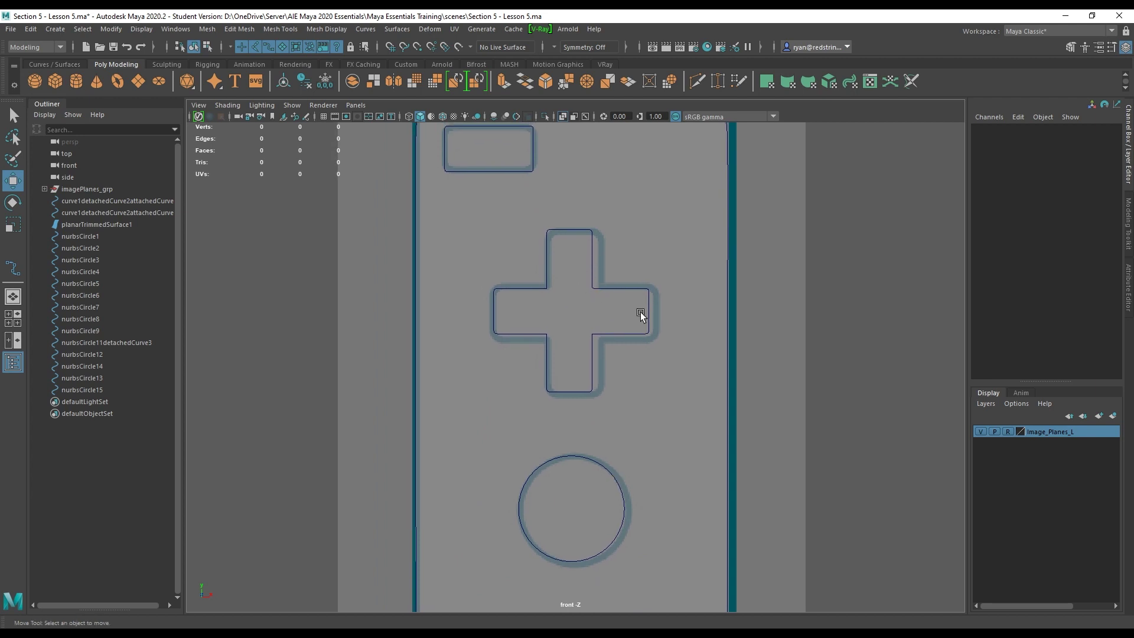
pyautogui.keyDown('alt'); pyautogui.moveTo(640, 312); pyautogui.dragTo(760, 454, button='right'); pyautogui.keyUp('alt')
pyautogui.keyDown('alt'); pyautogui.moveTo(721, 400); pyautogui.dragTo(585, 367, button='middle'); pyautogui.keyUp('alt')
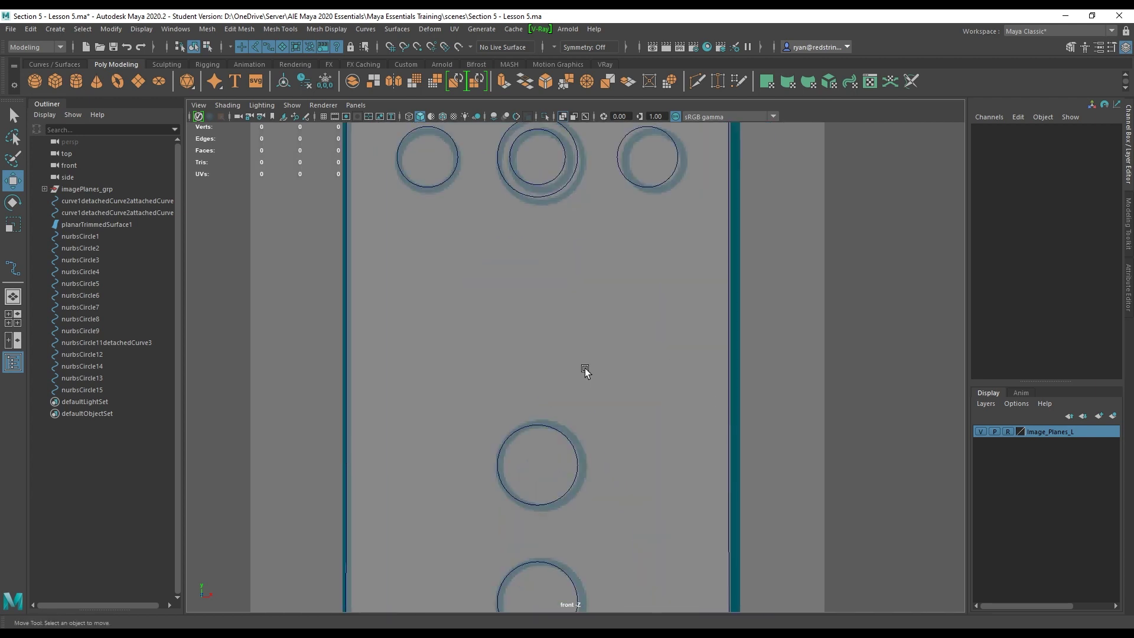
pyautogui.keyDown('alt'); pyautogui.moveTo(591, 432); pyautogui.dragTo(593, 261, button='middle'); pyautogui.keyUp('alt')
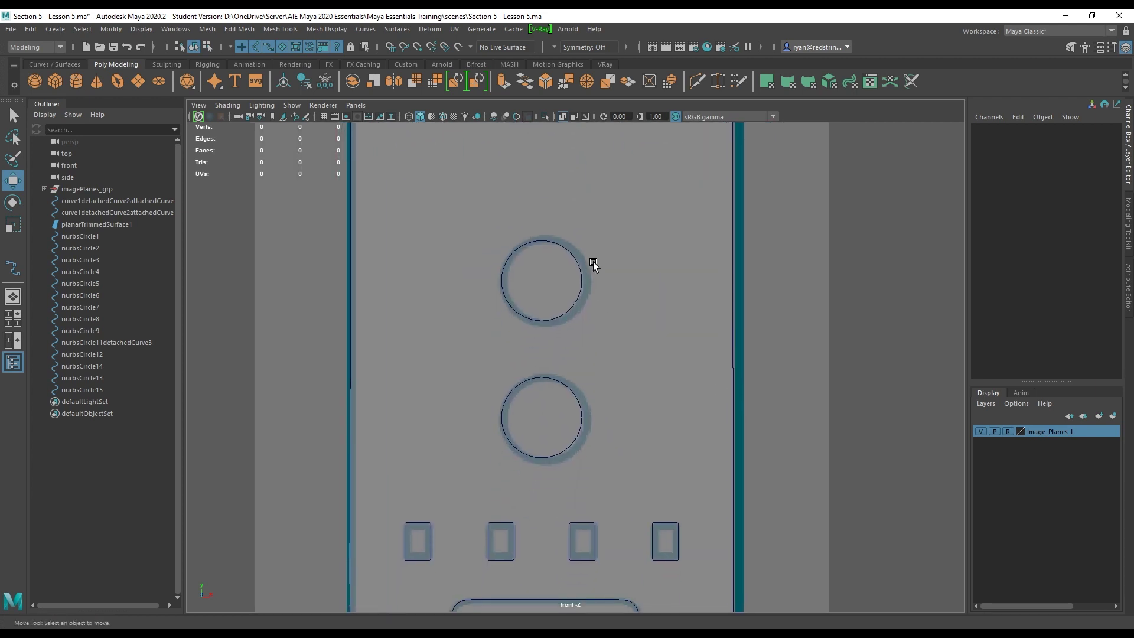
pyautogui.keyDown('alt'); pyautogui.moveTo(593, 261); pyautogui.dragTo(468, 288, button='right'); pyautogui.keyUp('alt')
pyautogui.keyDown('alt'); pyautogui.moveTo(525, 261); pyautogui.dragTo(556, 165, button='right'); pyautogui.keyUp('alt')
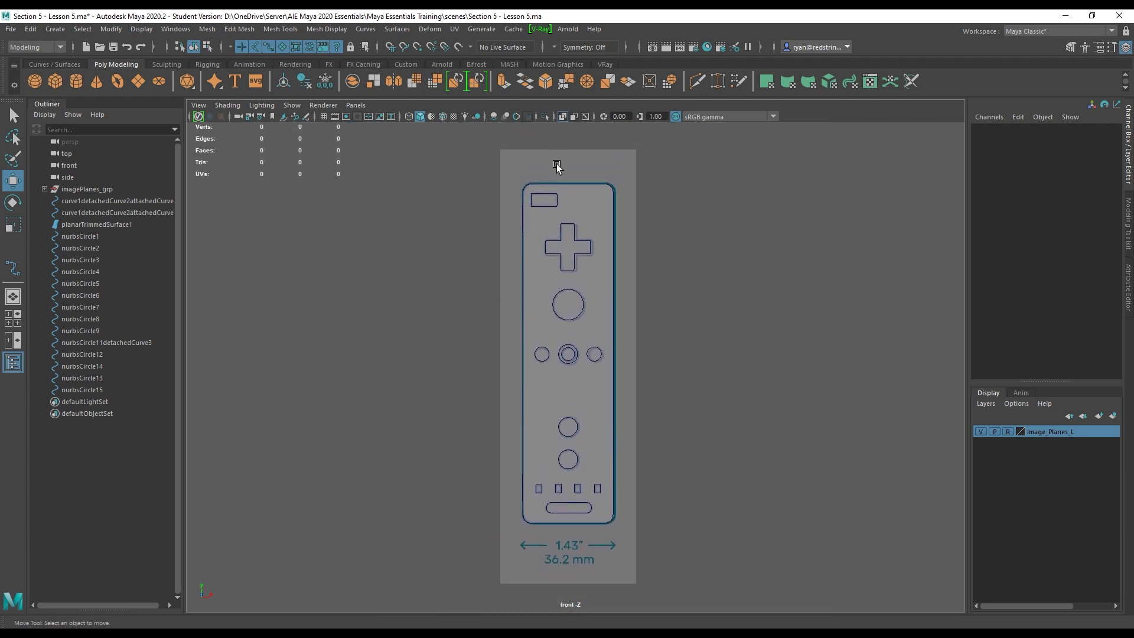
# Show the grid and snap the cross-shaped button curve horizontally onto the central grid line, at Translate X 0.004.
pyautogui.click(323, 118)
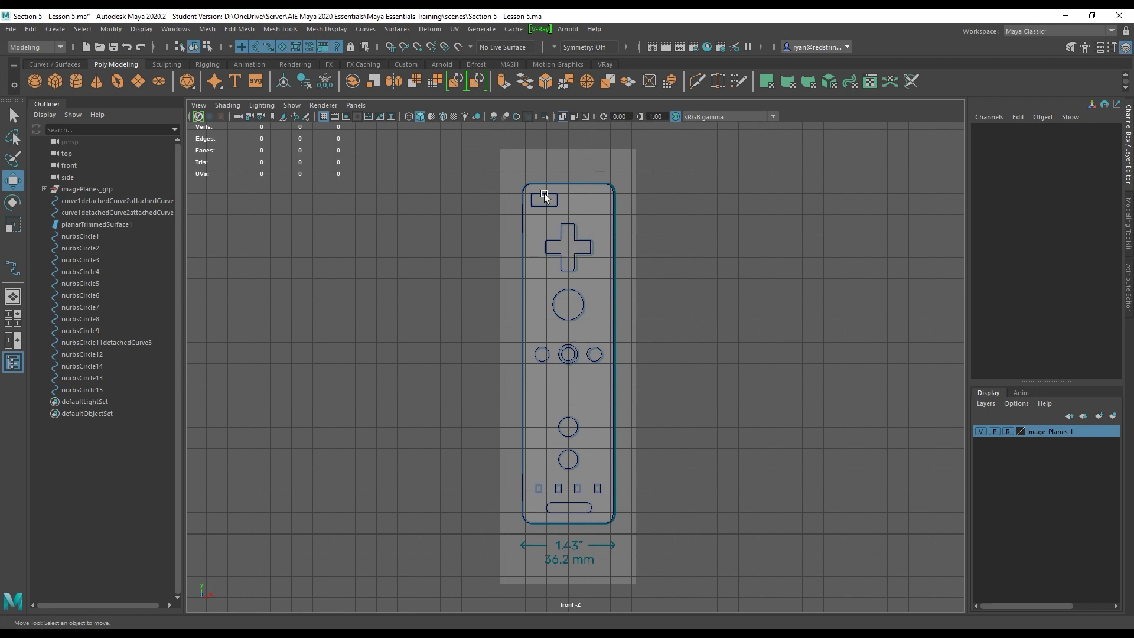
pyautogui.keyDown('alt'); pyautogui.moveTo(544, 193); pyautogui.dragTo(626, 246, button='right'); pyautogui.keyUp('alt')
pyautogui.keyDown('alt'); pyautogui.moveTo(626, 245); pyautogui.dragTo(678, 529, button='middle'); pyautogui.keyUp('alt')
pyautogui.keyDown('alt'); pyautogui.moveTo(672, 292); pyautogui.dragTo(654, 364, button='middle'); pyautogui.keyUp('alt')
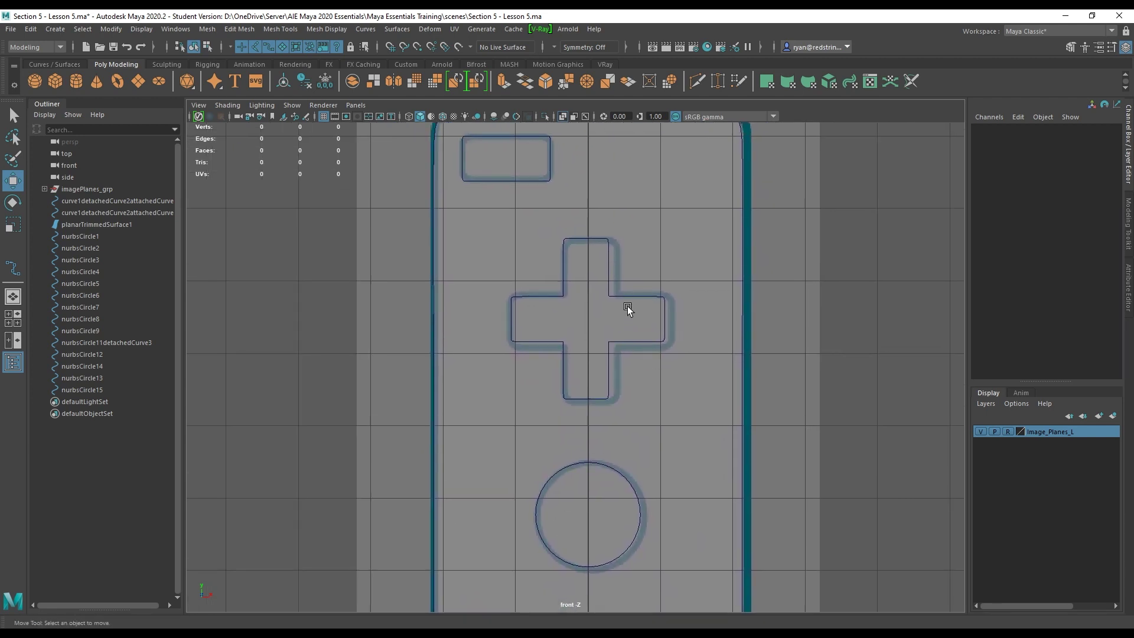
pyautogui.click(628, 295)
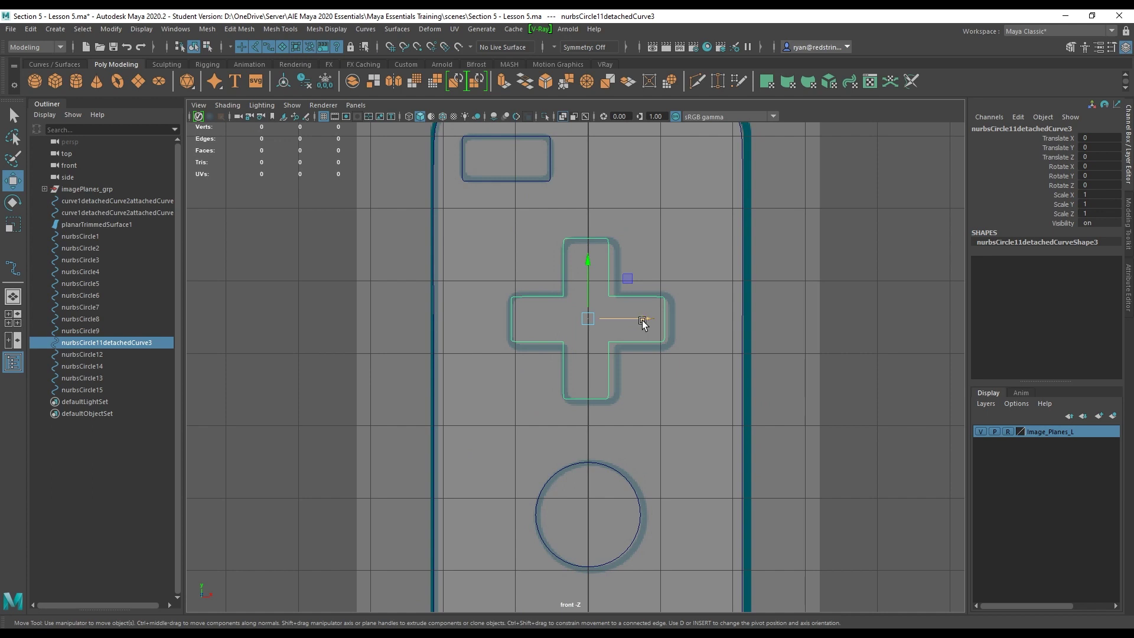
pyautogui.press('x')
pyautogui.moveTo(644, 319); pyautogui.dragTo(588, 321)
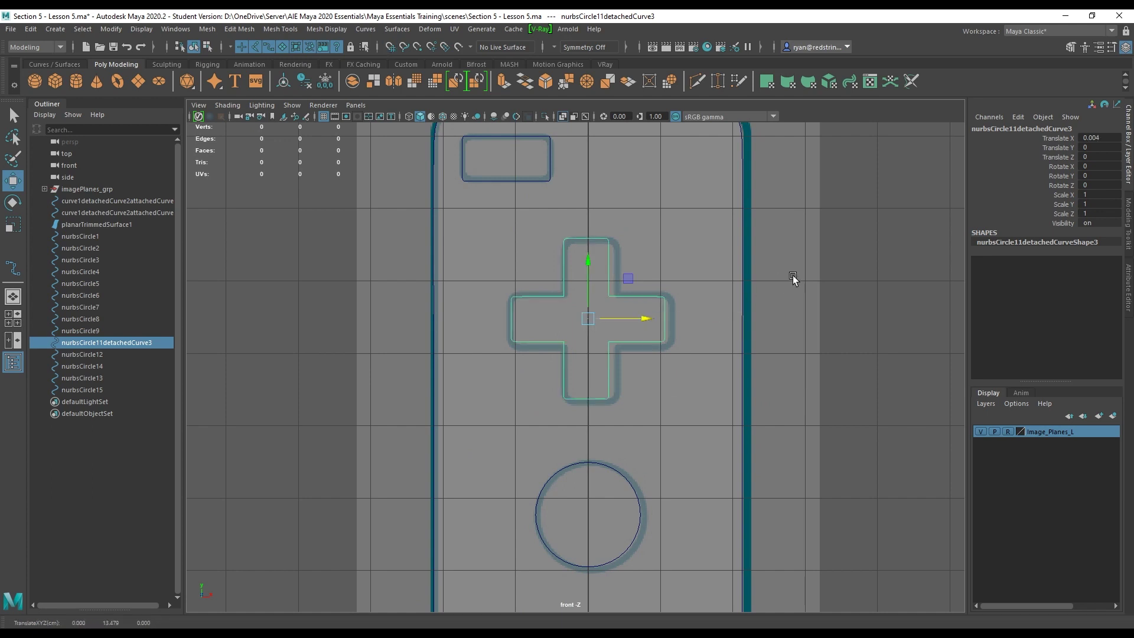
pyautogui.click(886, 269)
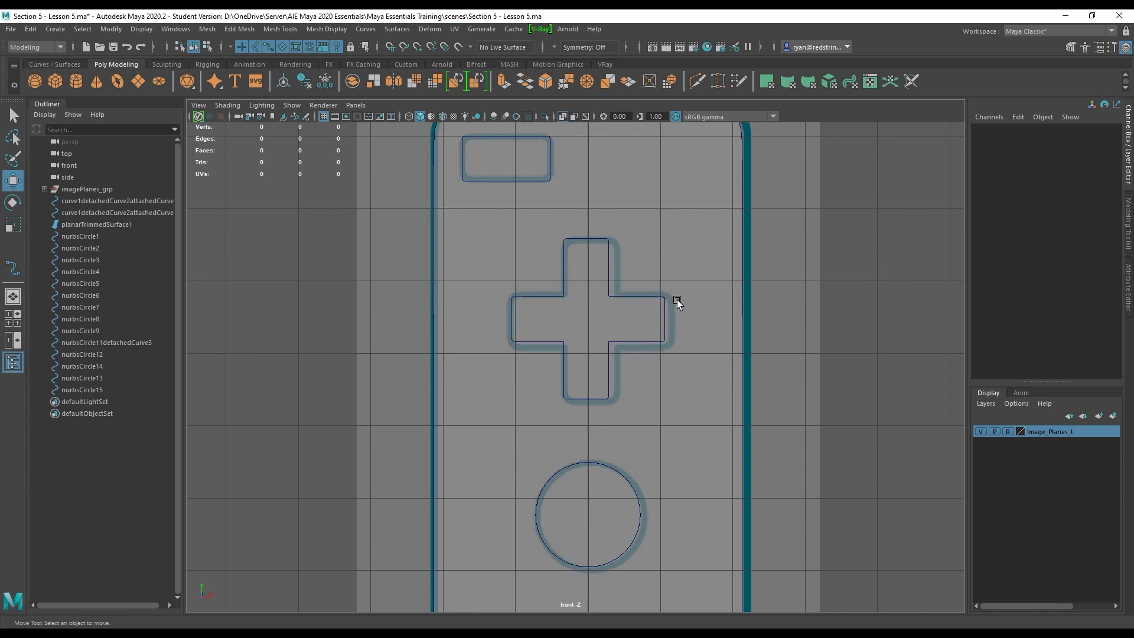
# Hide the Image_Planes_L layer so the curves stand alone against the grid.
pyautogui.scroll(-5, 734, 405)
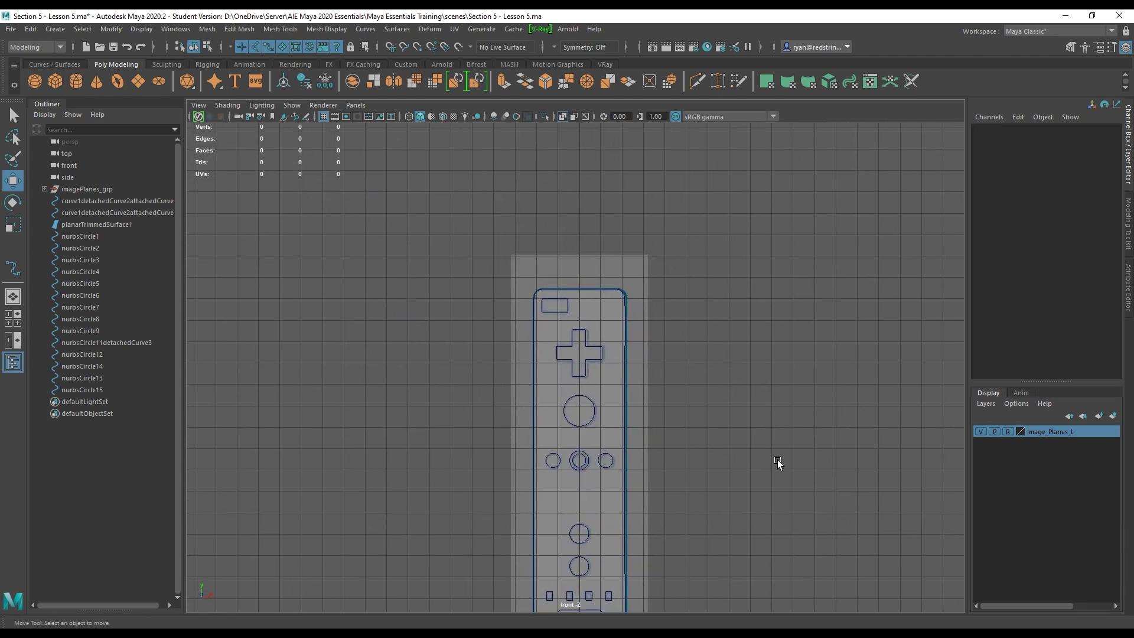
pyautogui.click(979, 431)
pyautogui.scroll(-3, 601, 321)
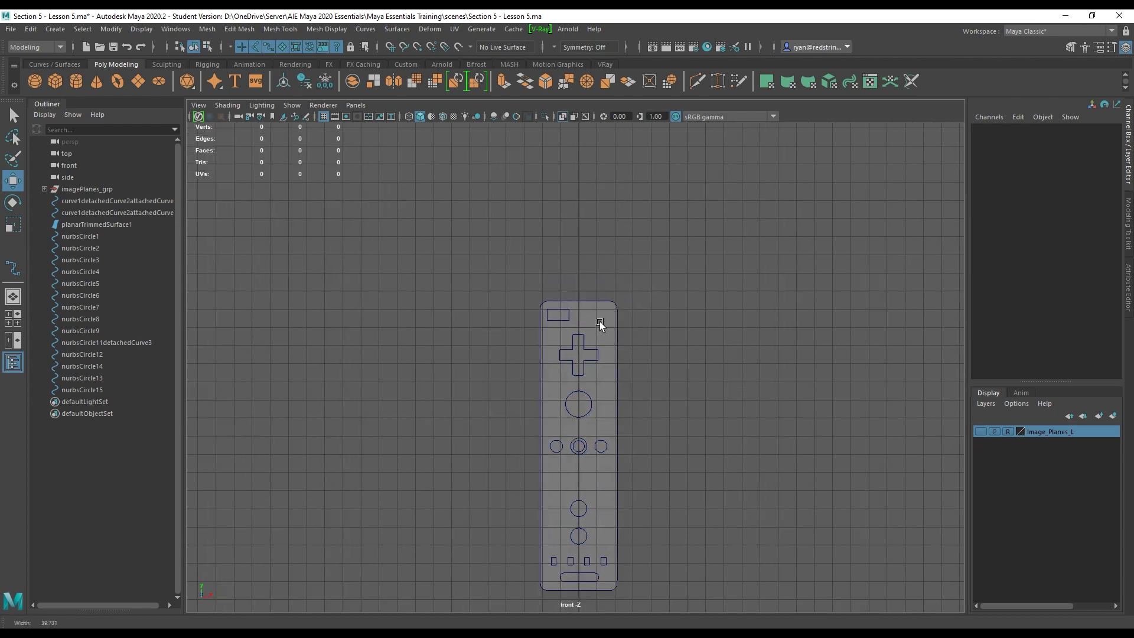
pyautogui.scroll(-2, 438, 322)
pyautogui.scroll(3, 441, 406)
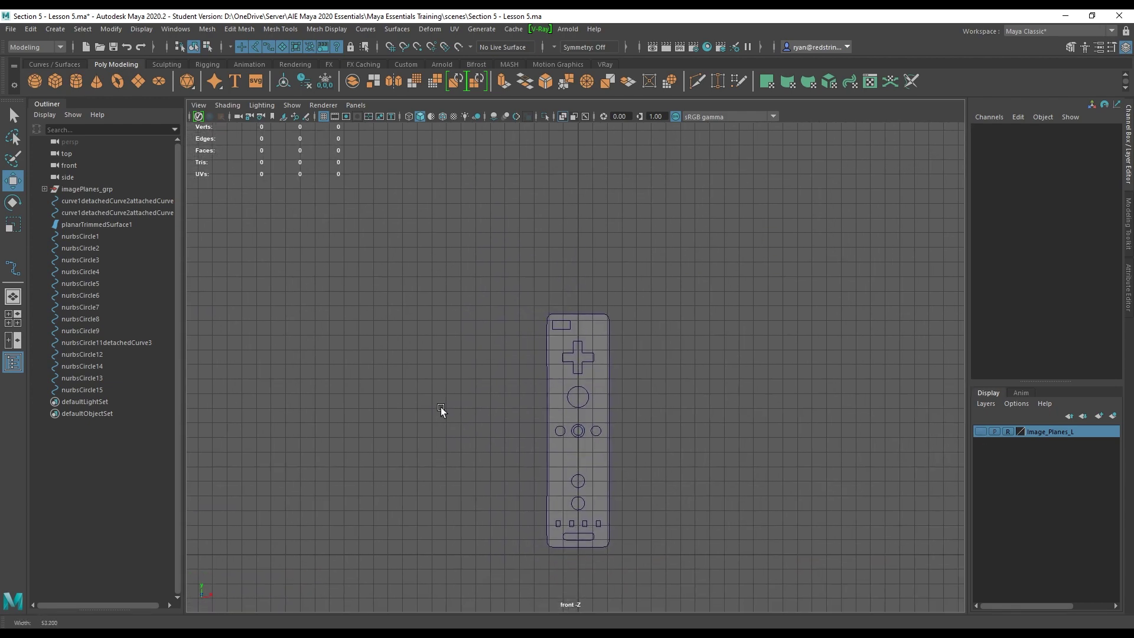
# Move the control vertices at the end of the cross's left arm slightly outward, to about X -1.06.
pyautogui.scroll(10, 549, 312)
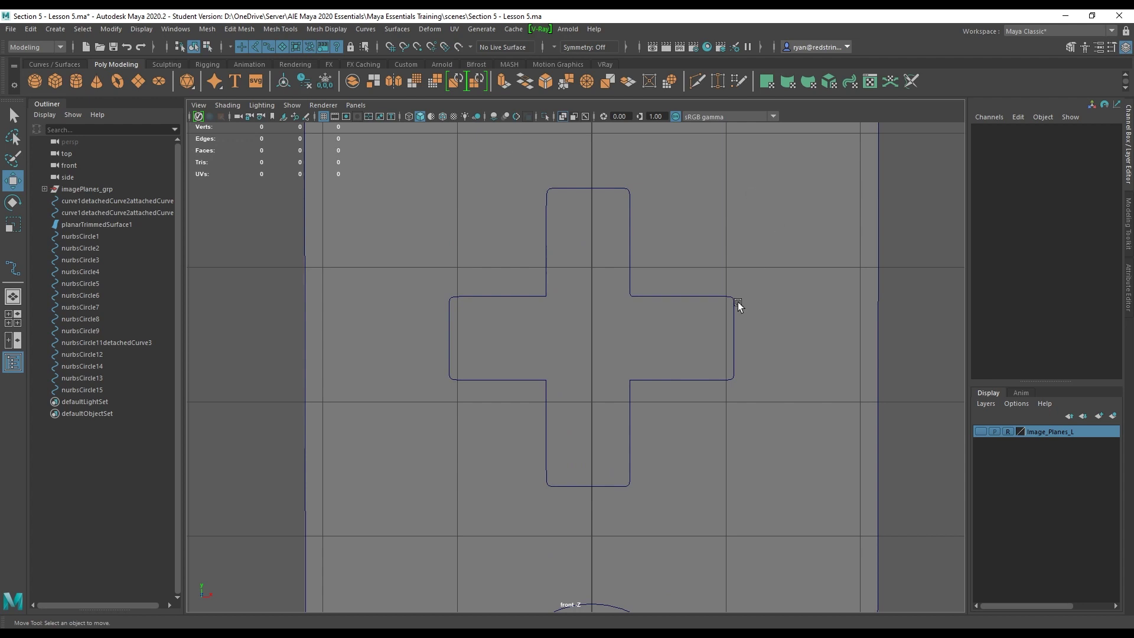
pyautogui.click(665, 291)
pyautogui.click(665, 296)
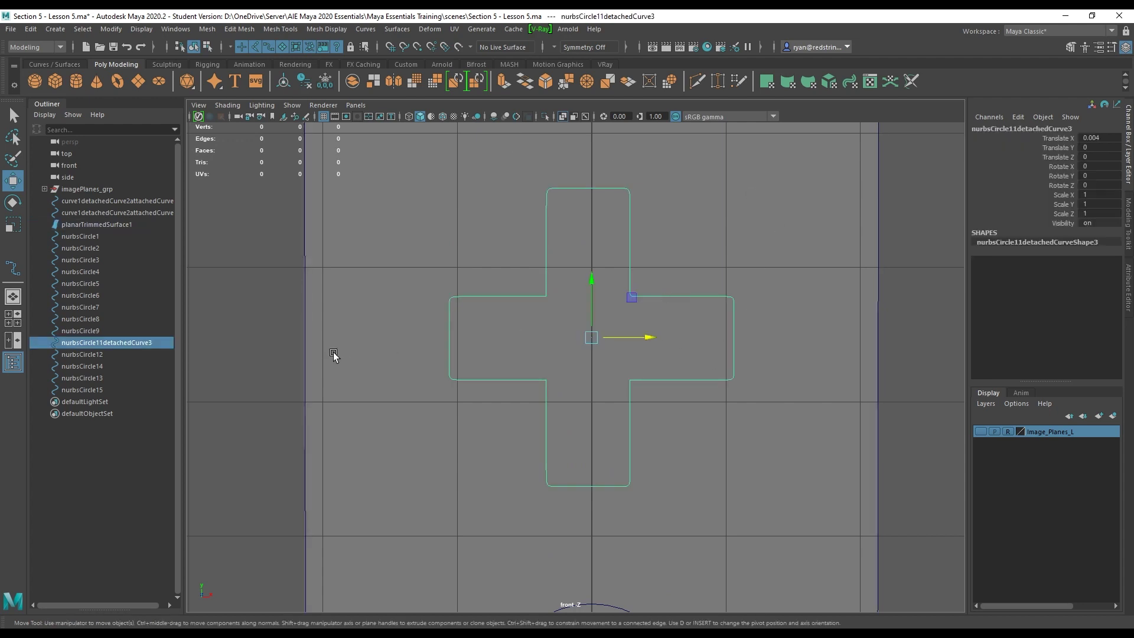
pyautogui.moveTo(226, 313); pyautogui.dragTo(224, 275, button='right')
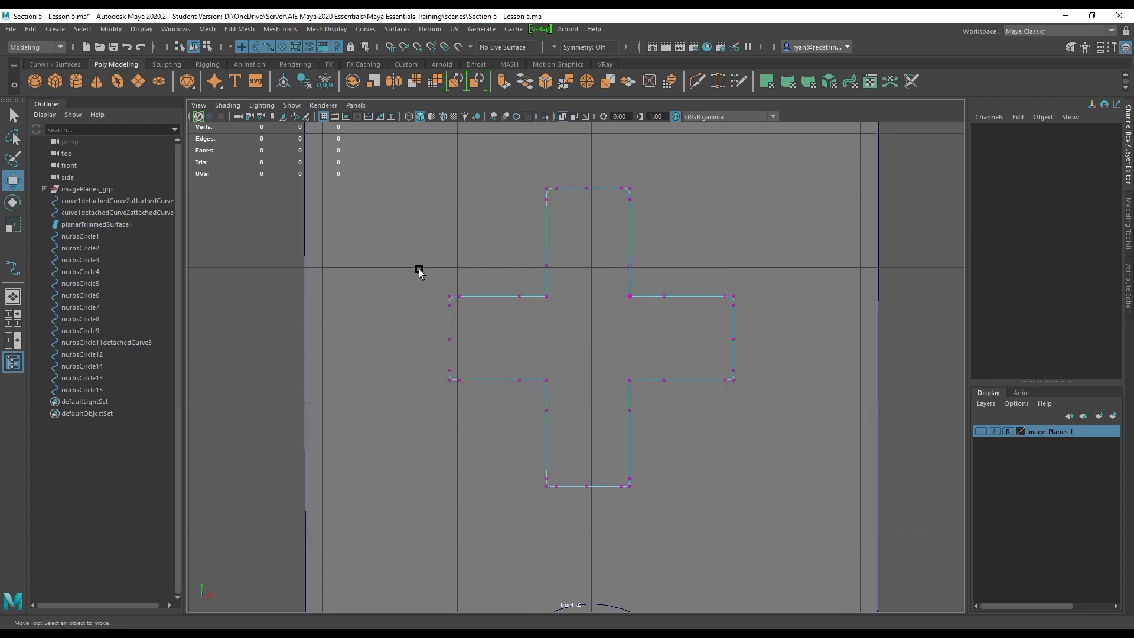
pyautogui.moveTo(418, 270); pyautogui.dragTo(502, 413)
pyautogui.moveTo(517, 339); pyautogui.dragTo(512, 344)
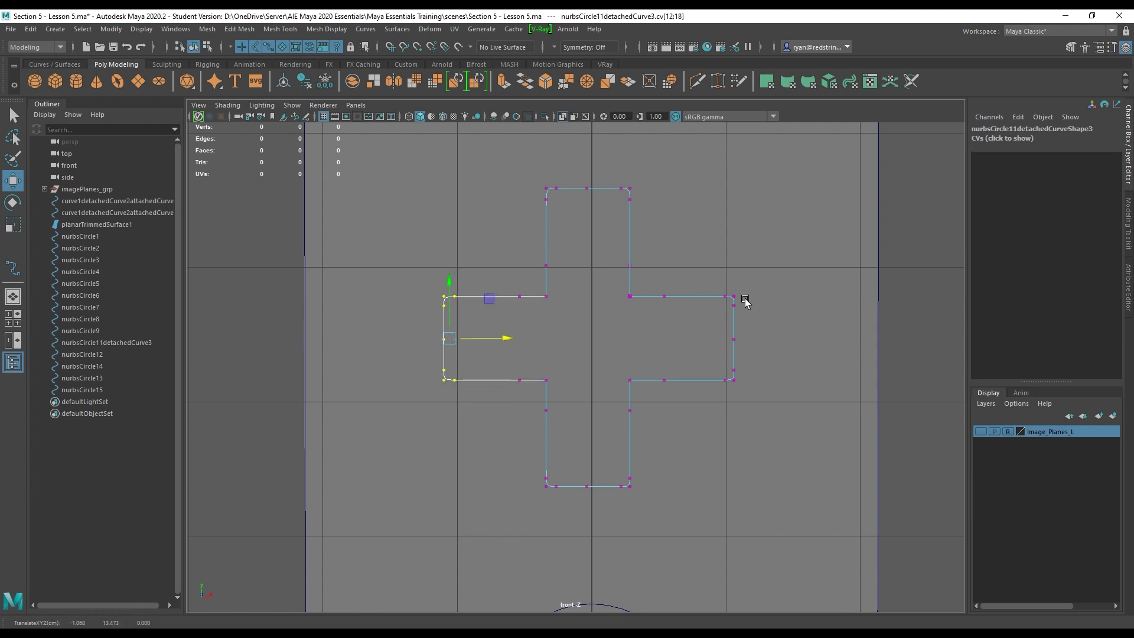
pyautogui.click(503, 242)
pyautogui.press('F8')
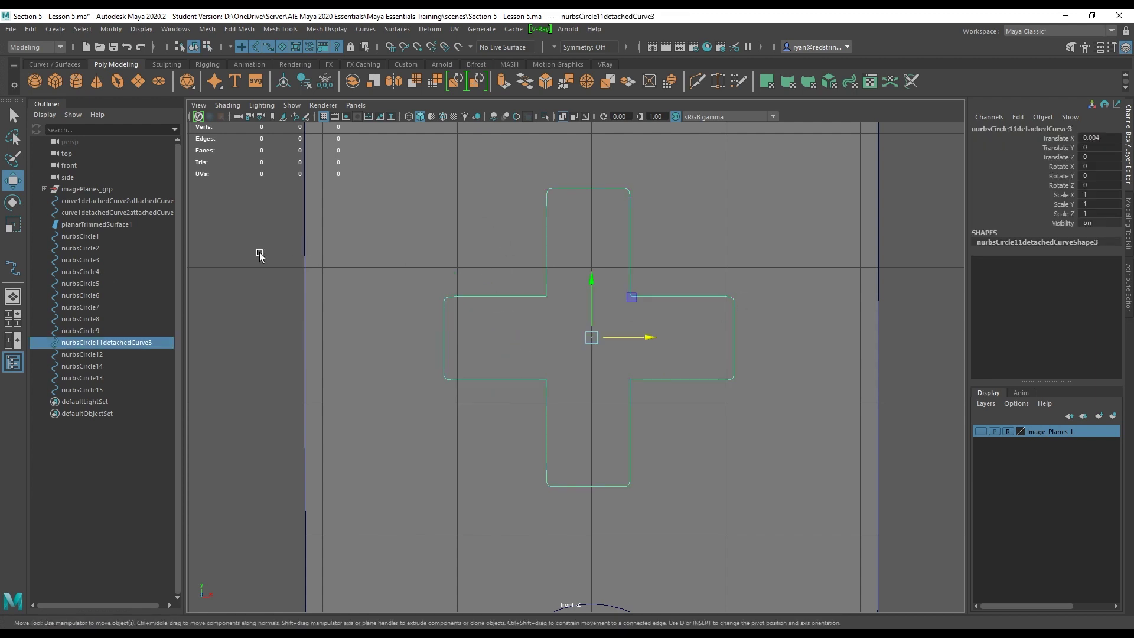
pyautogui.click(261, 254)
# Snap the control vertices at the end of the cross's left arm to the grid line at X -1.
pyautogui.scroll(-10, 260, 254)
pyautogui.scroll(6, 531, 254)
pyautogui.keyDown('alt'); pyautogui.moveTo(584, 354); pyautogui.dragTo(569, 298, button='middle'); pyautogui.keyUp('alt')
pyautogui.moveTo(632, 323)
pyautogui.keyDown('alt'); pyautogui.mouseDown(button='right')
pyautogui.moveTo(706, 352)
pyautogui.moveTo(718, 339)
pyautogui.moveTo(636, 314)
pyautogui.mouseUp(button='right'); pyautogui.keyUp('alt')
pyautogui.scroll(3, 569, 281)
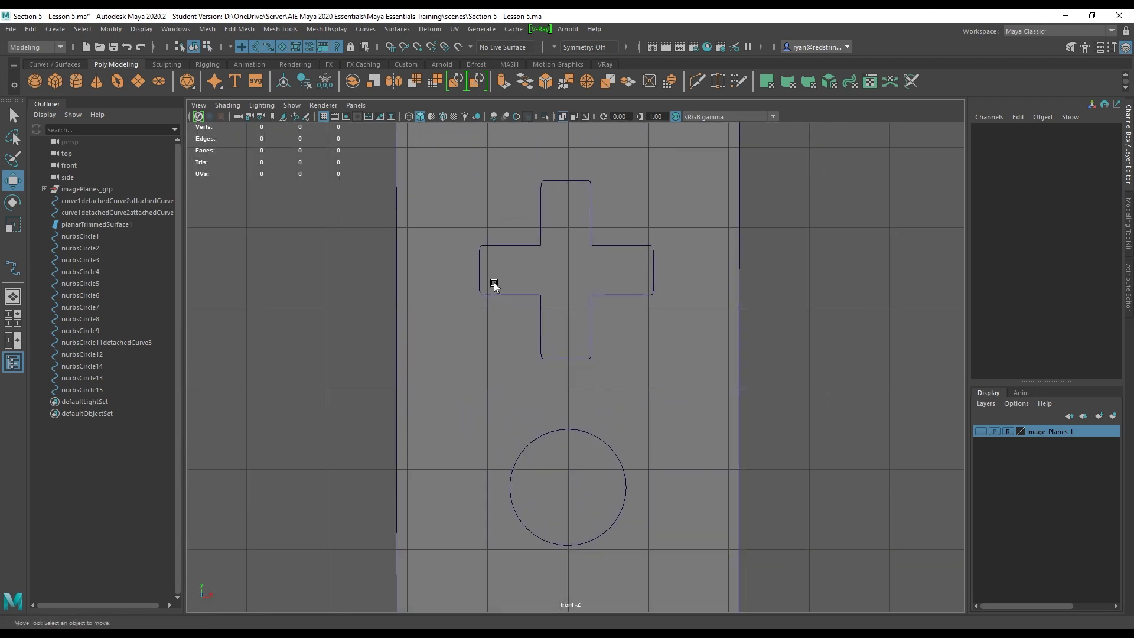
pyautogui.click(503, 245)
pyautogui.moveTo(333, 245); pyautogui.dragTo(269, 249, button='right')
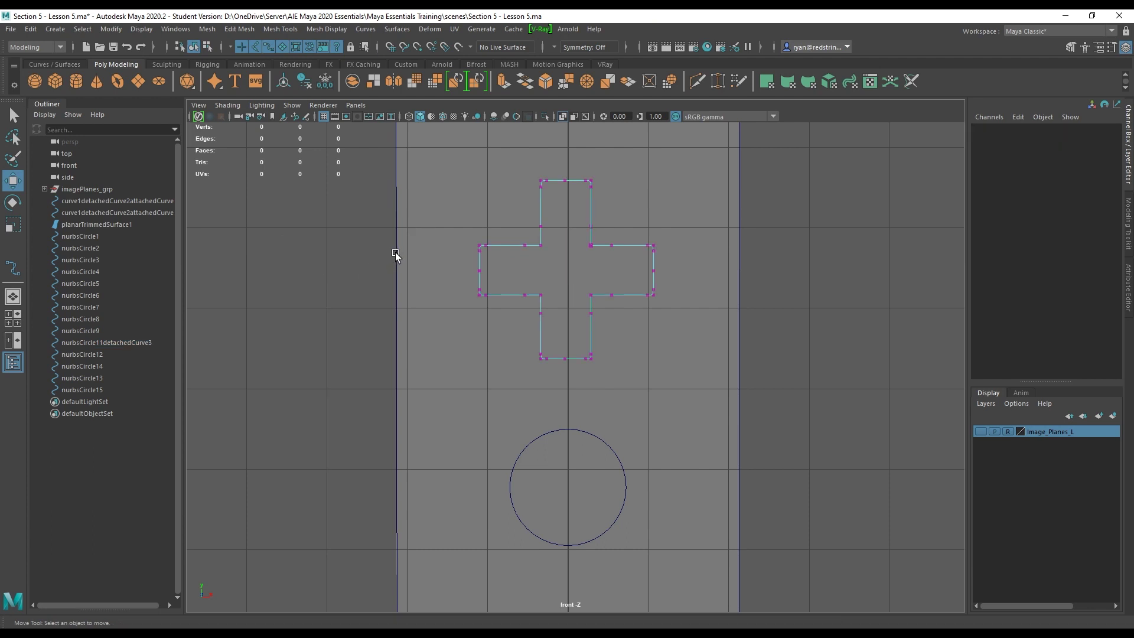
pyautogui.moveTo(469, 236); pyautogui.dragTo(507, 275)
pyautogui.press('x')
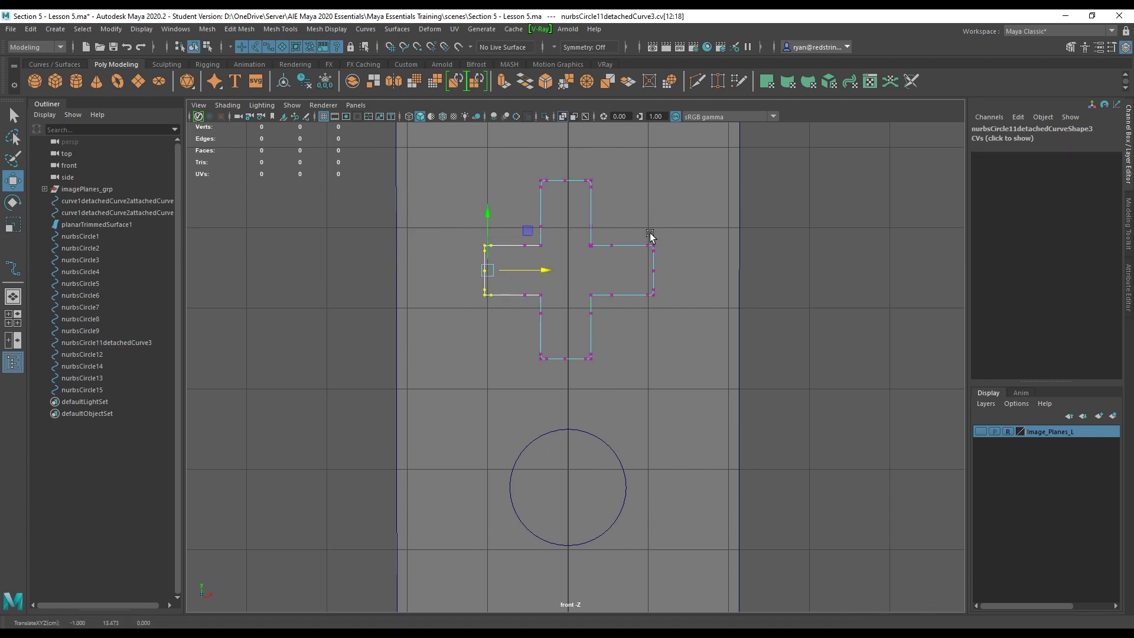
# Snap the control vertices at the end of the cross's right arm to the grid line at X 1 and return to object selection.
pyautogui.moveTo(644, 234); pyautogui.dragTo(663, 302)
pyautogui.moveTo(707, 270); pyautogui.dragTo(704, 270)
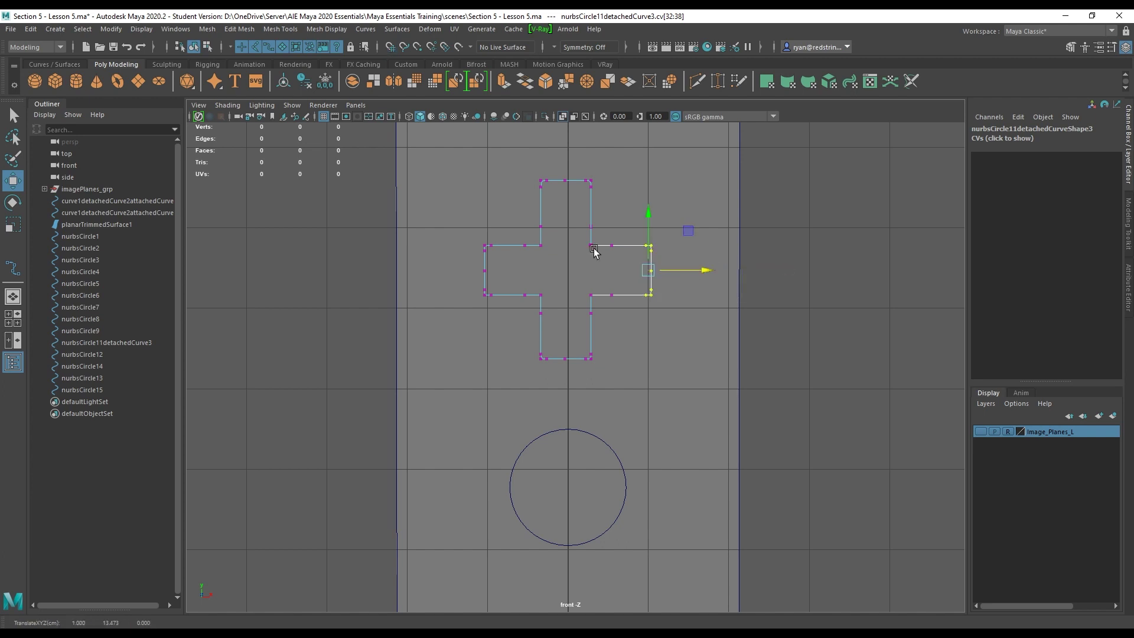
pyautogui.moveTo(802, 209); pyautogui.dragTo(606, 213, button='right')
pyautogui.click(853, 195)
pyautogui.keyDown('alt'); pyautogui.moveTo(714, 360); pyautogui.dragTo(687, 219, button='middle'); pyautogui.keyUp('alt')
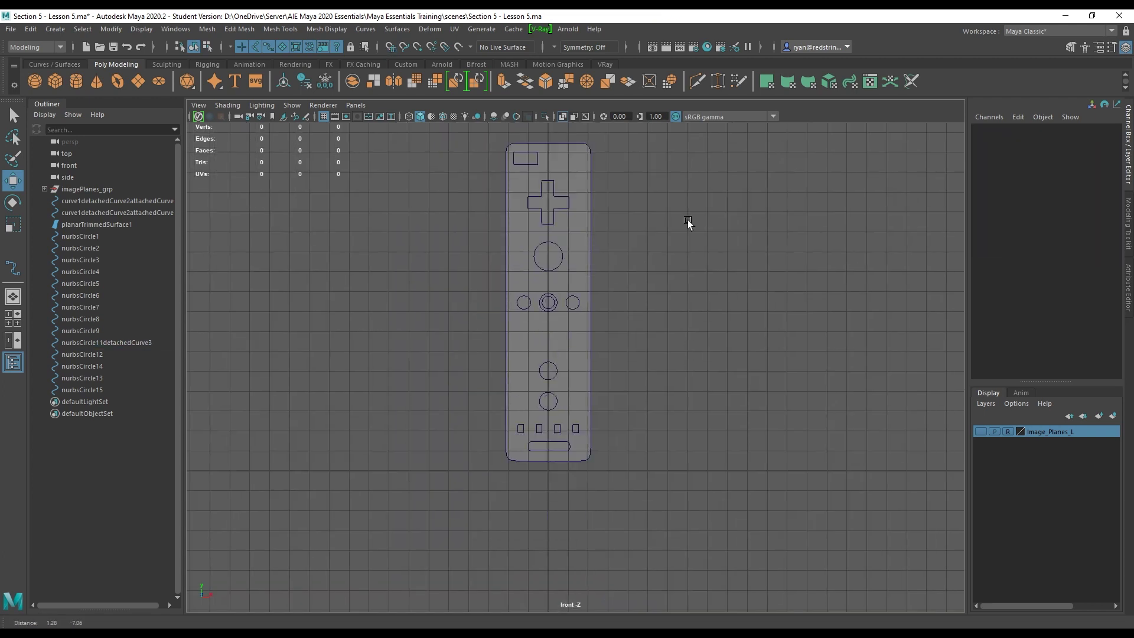
pyautogui.press('f')
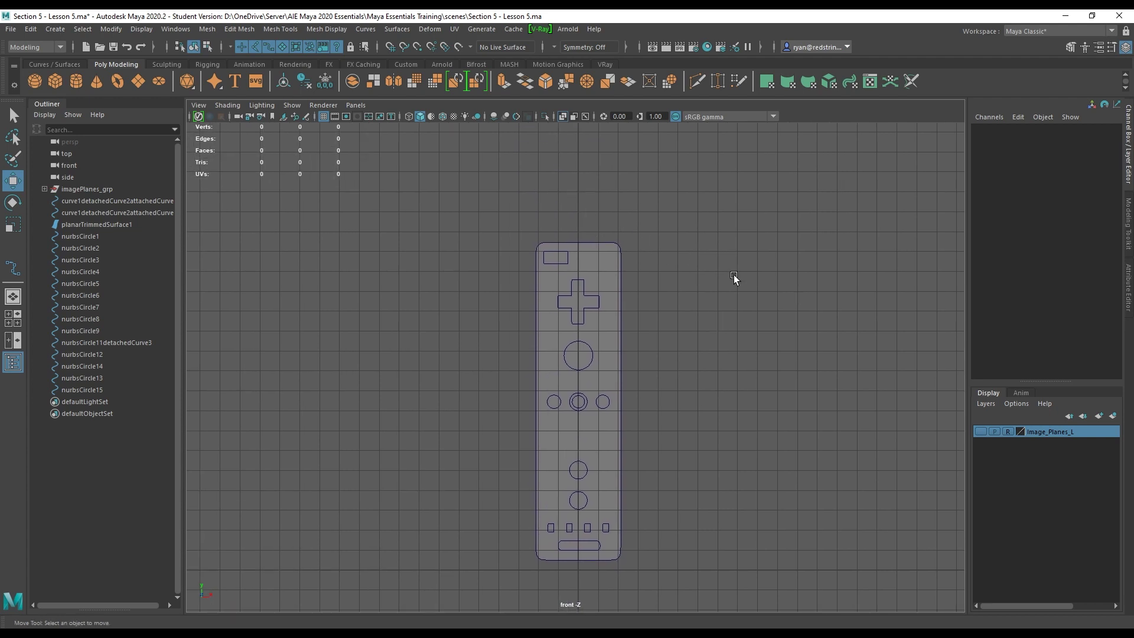
pyautogui.keyDown('alt'); pyautogui.moveTo(671, 392); pyautogui.dragTo(664, 337, button='middle'); pyautogui.keyUp('alt')
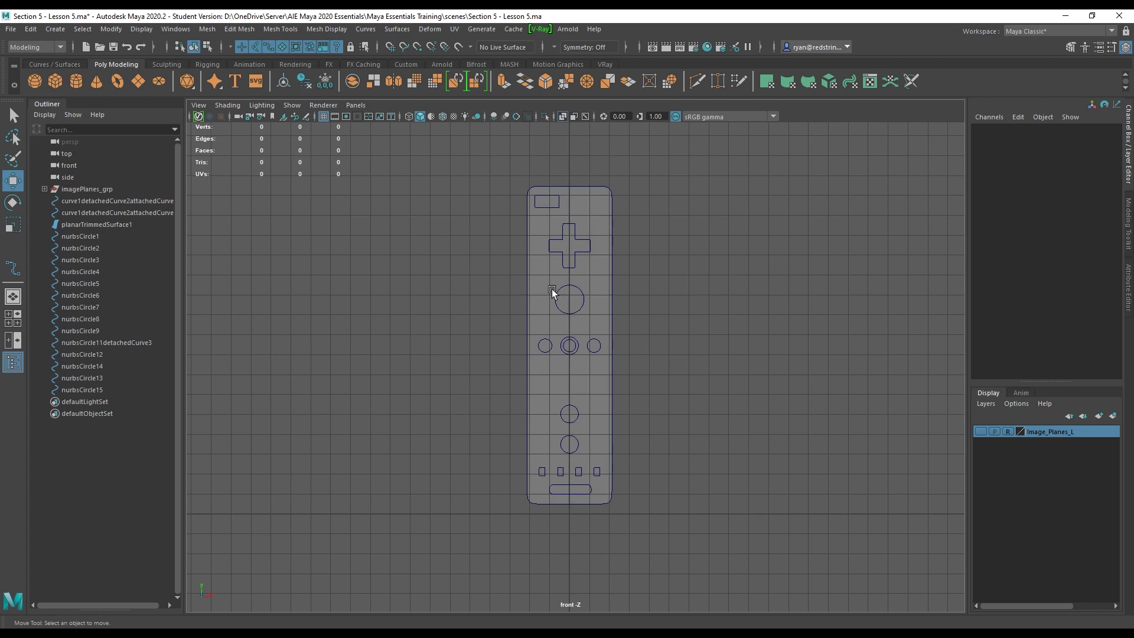